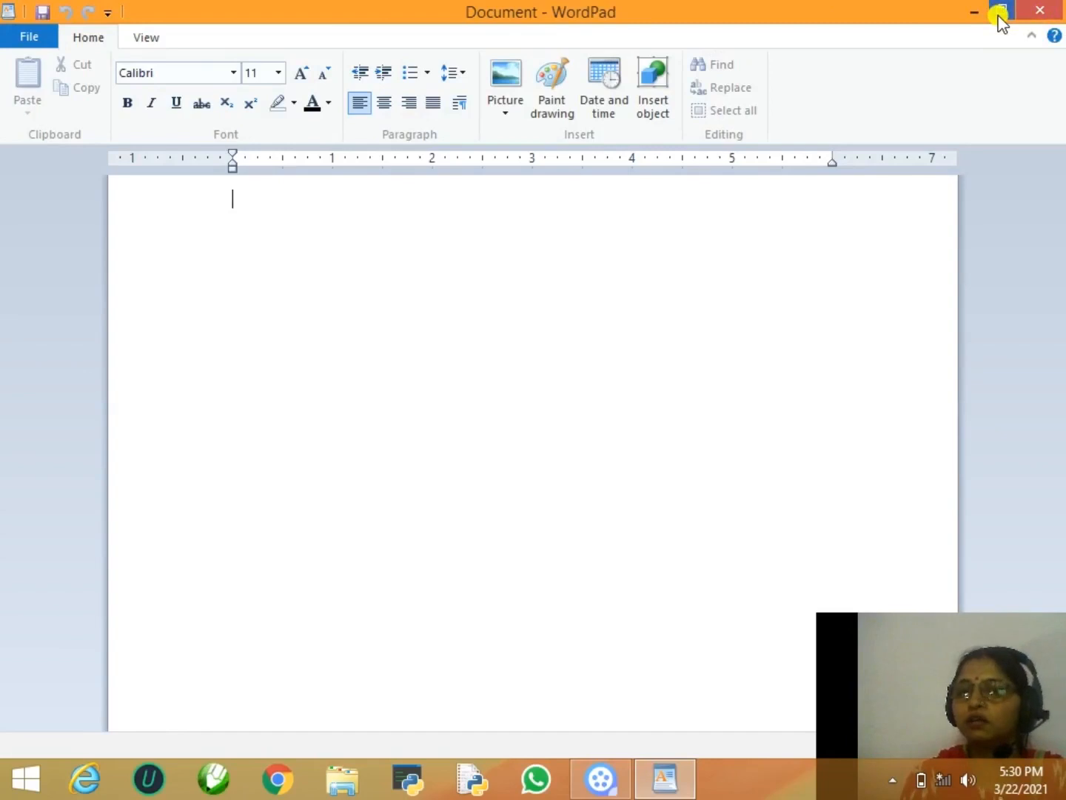
Examine the window sizing, file commands, view options and available list styles of the empty document.
left_click(1002, 11)
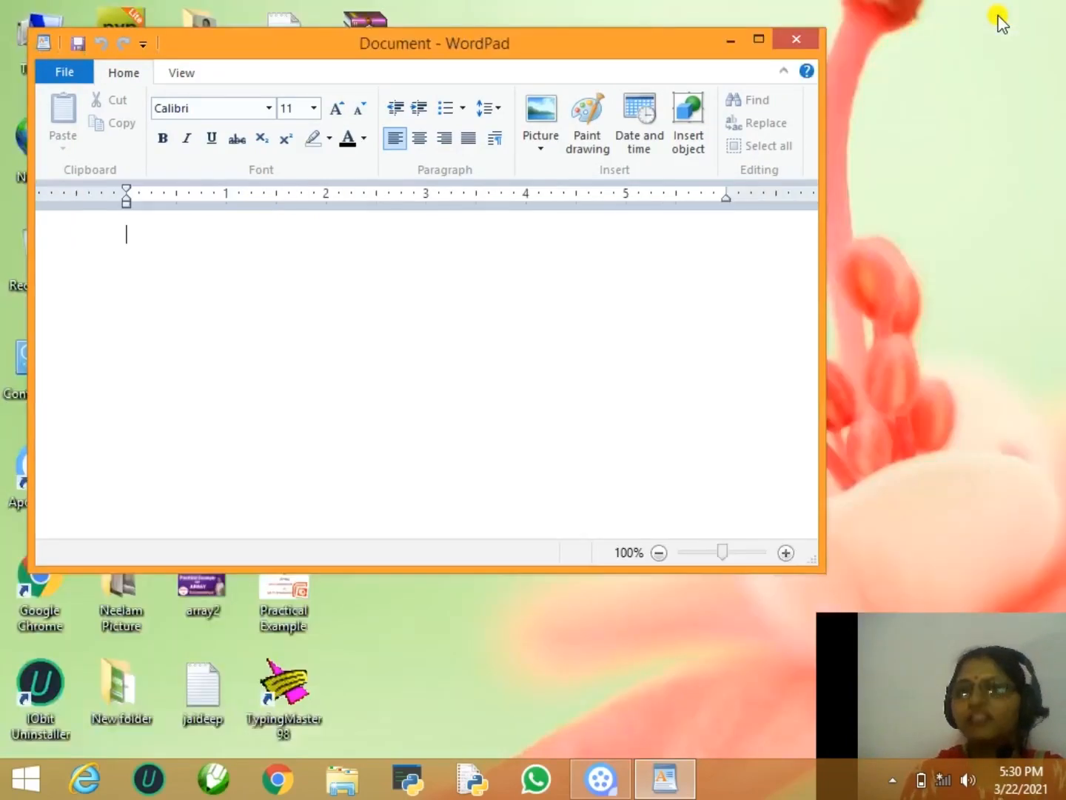
left_click(762, 37)
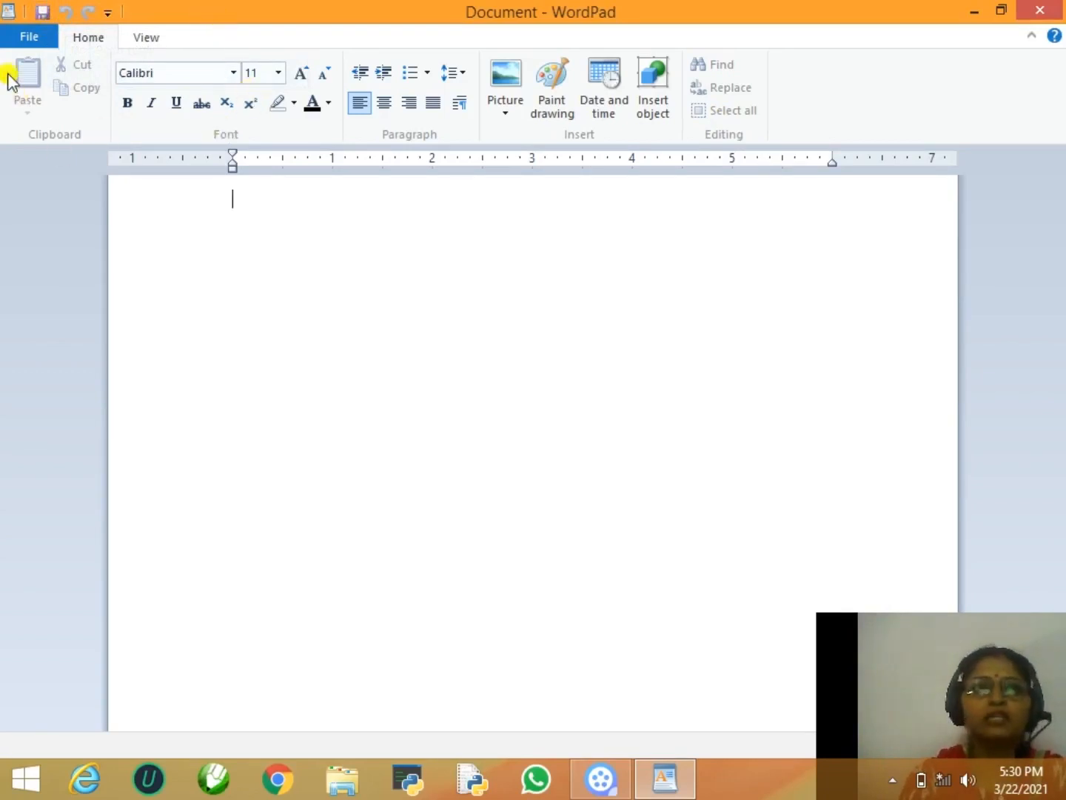
left_click(31, 41)
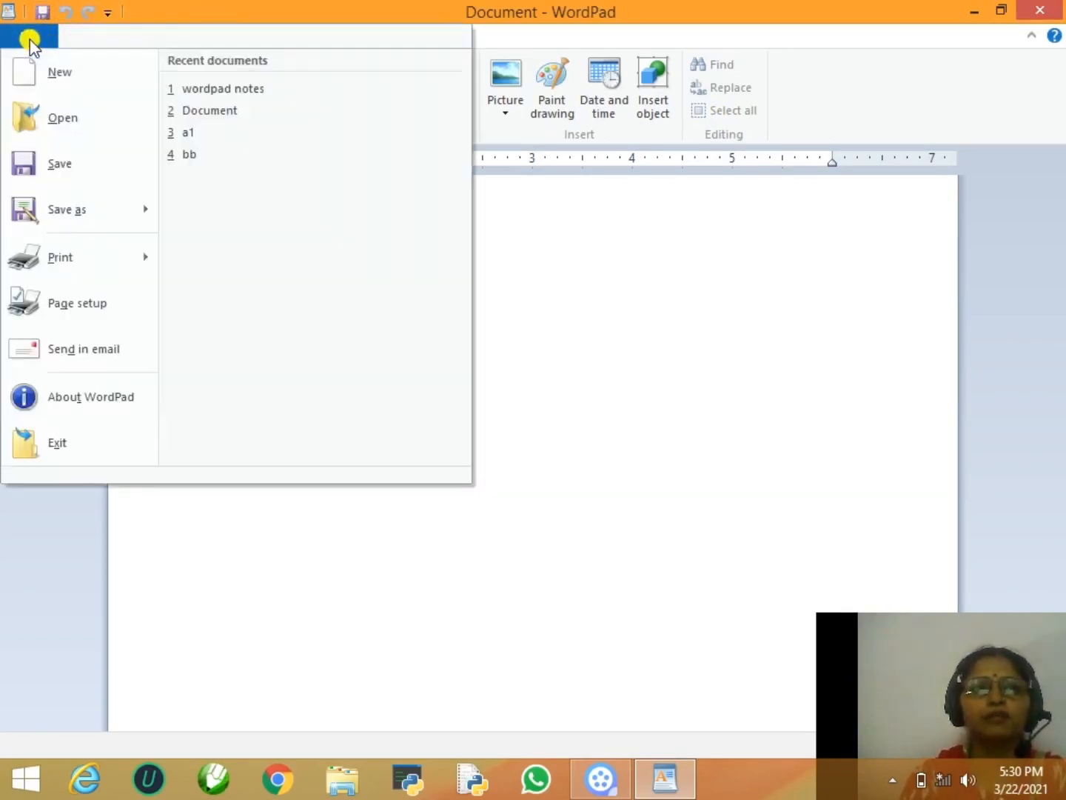
left_click(204, 541)
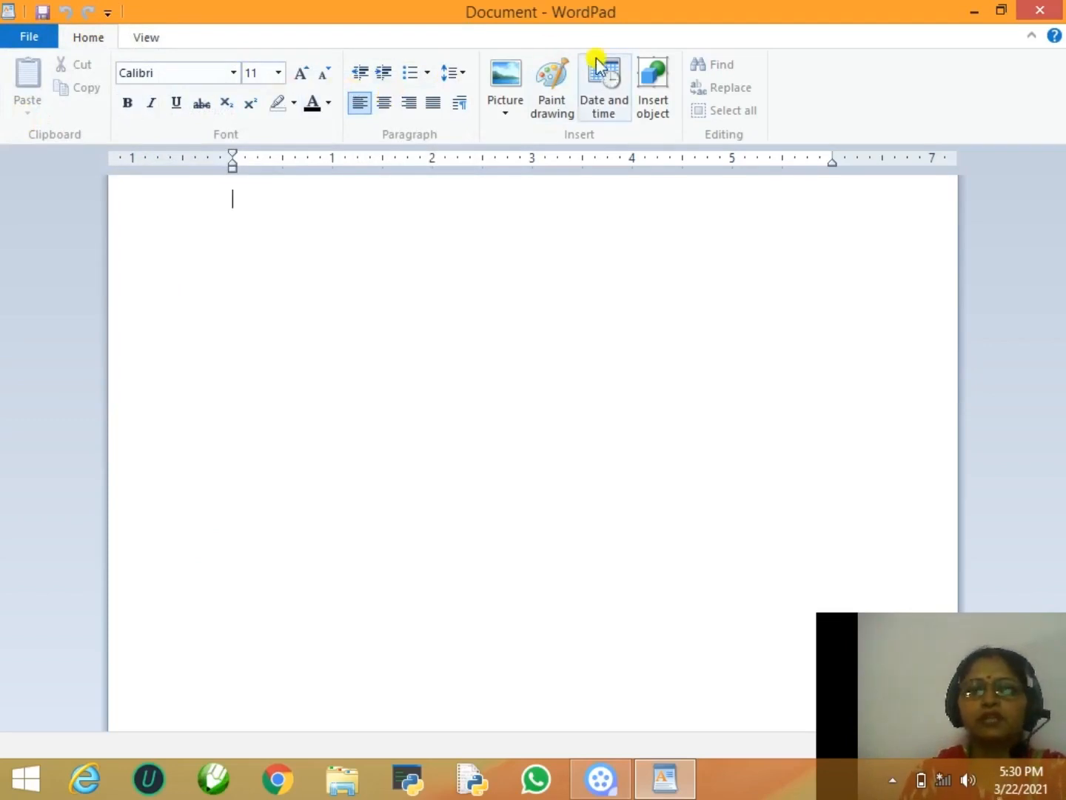
left_click(152, 38)
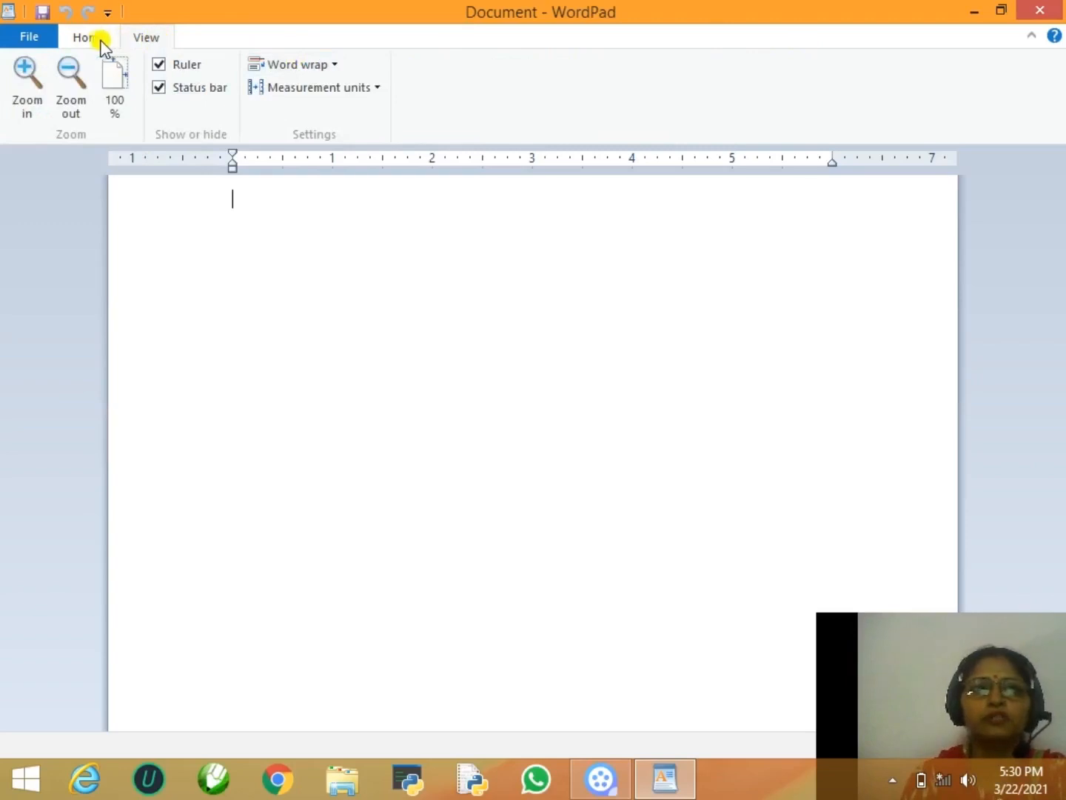
left_click(97, 40)
left_click(143, 40)
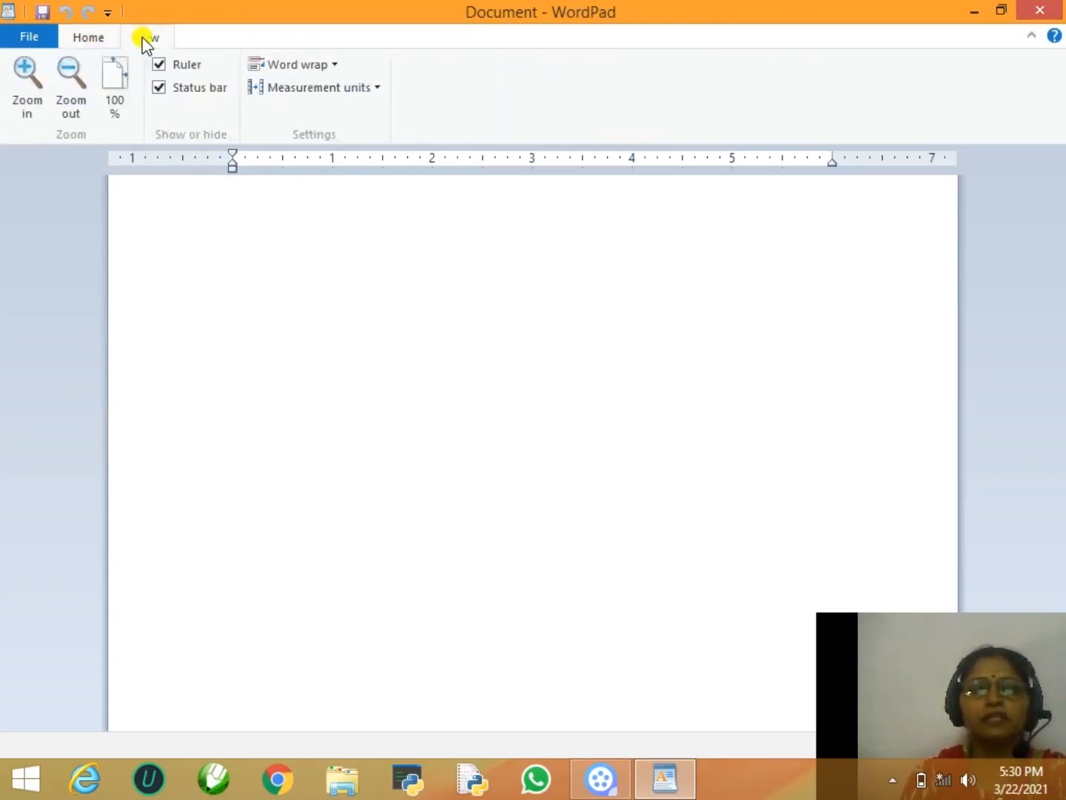
left_click(85, 43)
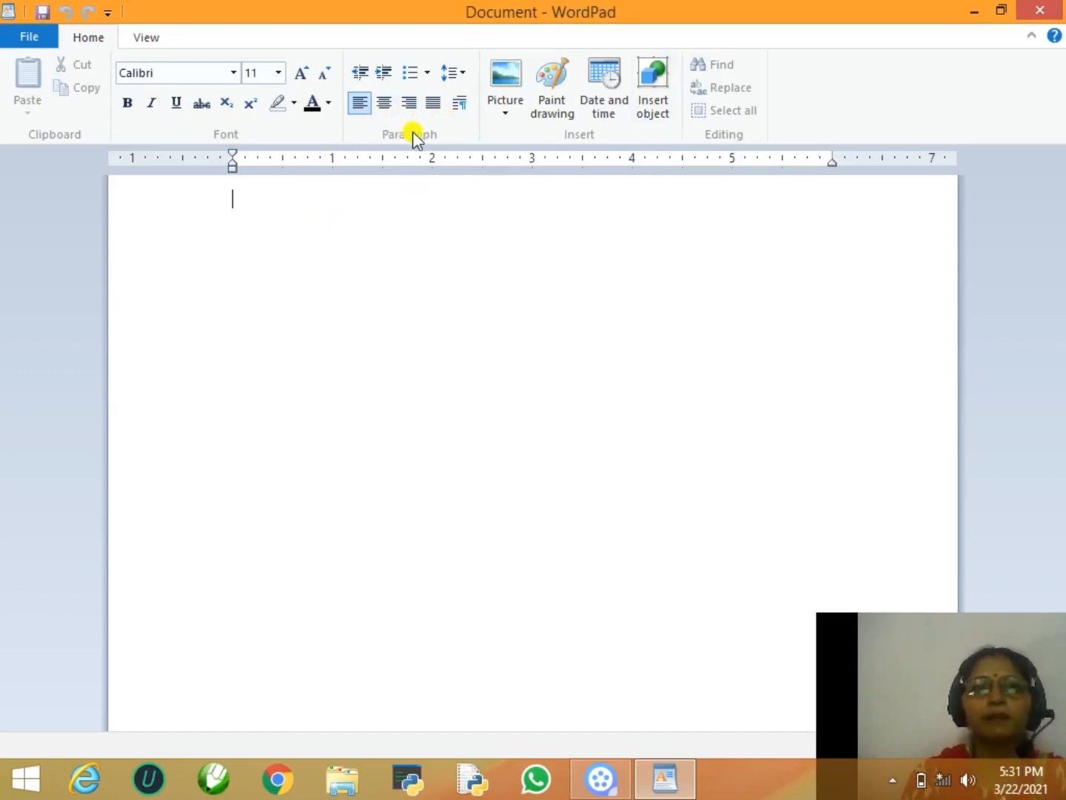
left_click(428, 74)
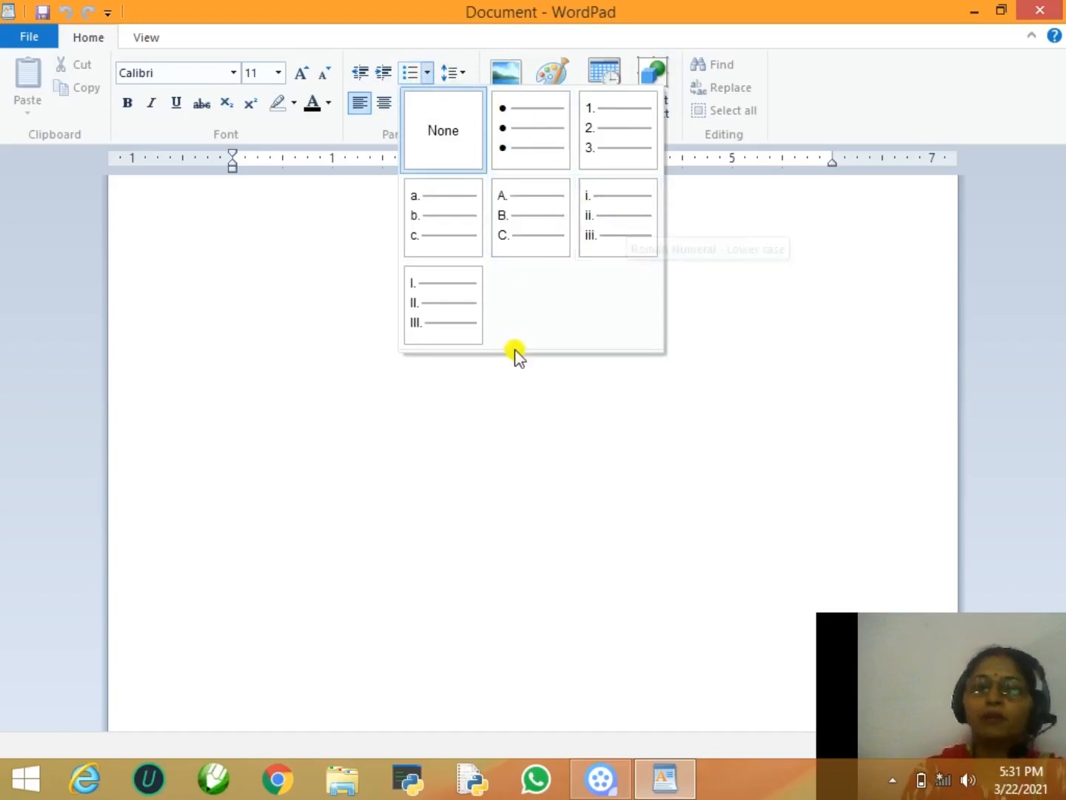
left_click(469, 459)
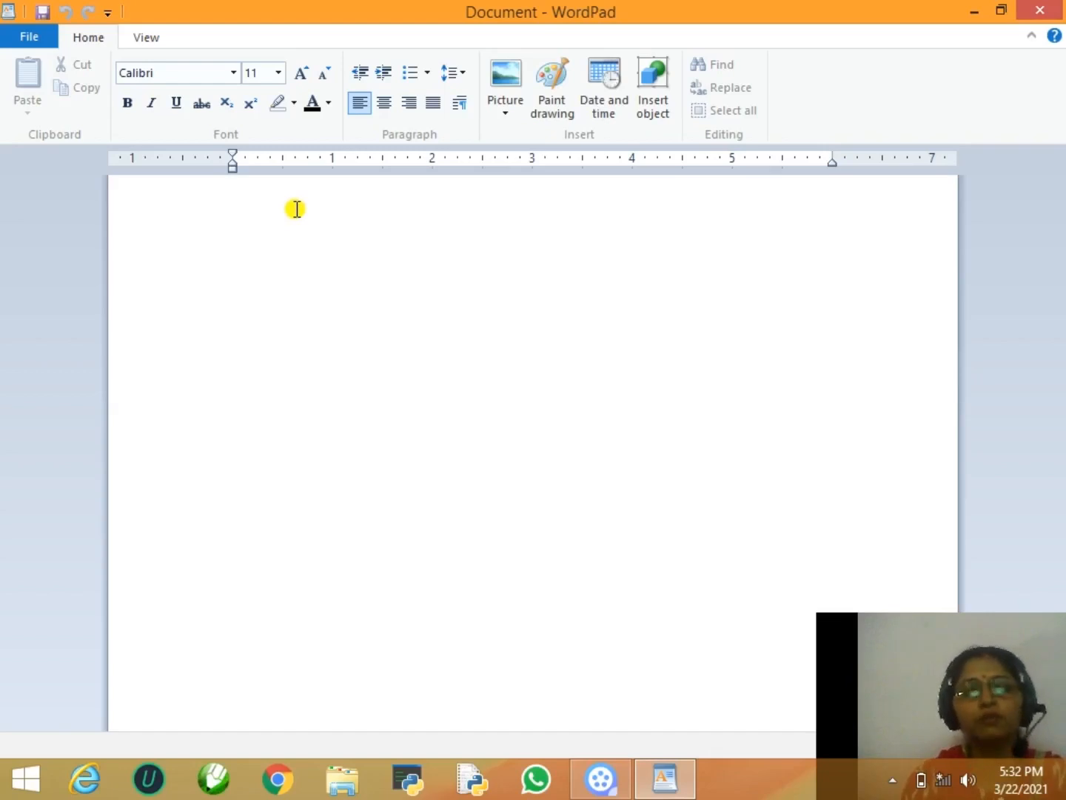
Write "wordpad is the executable file name." as the first line of the document.
type("word")
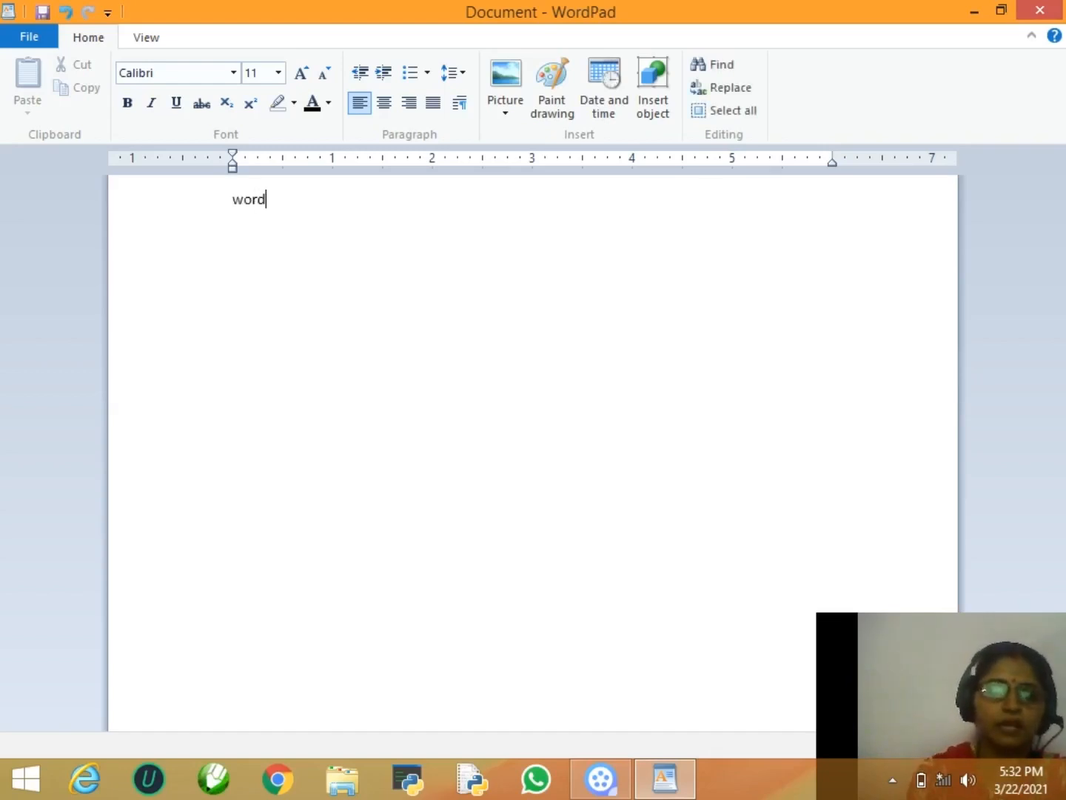
type("pad is the e")
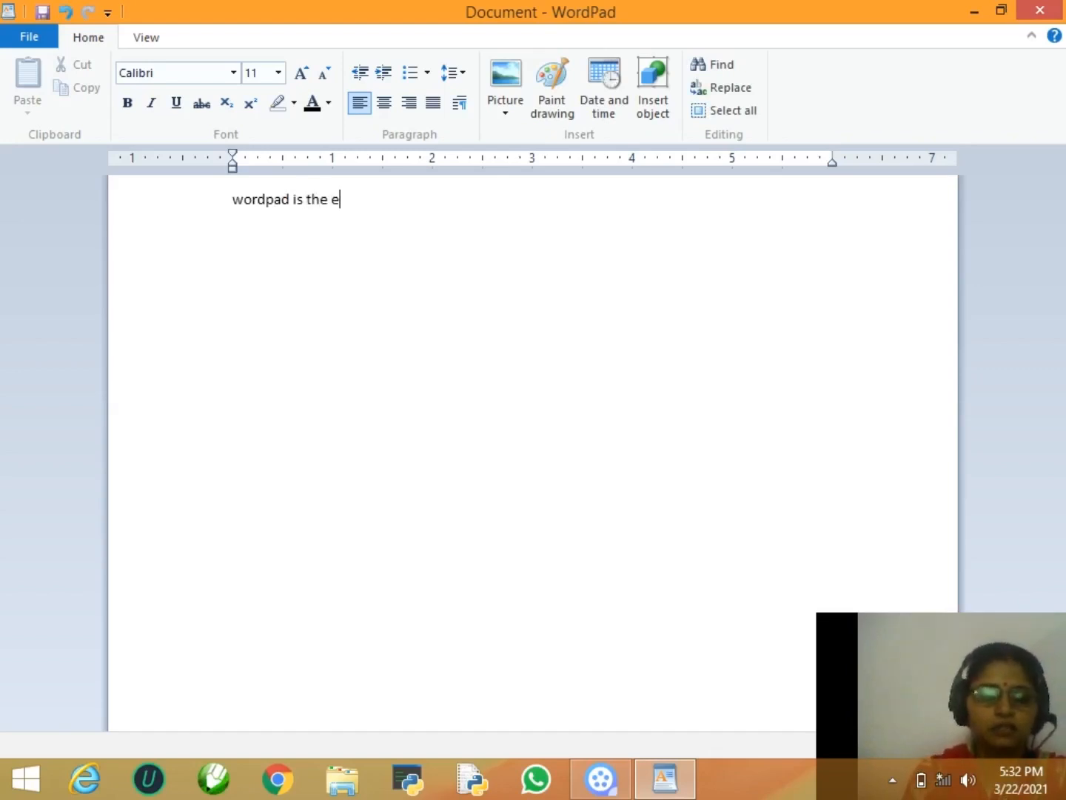
type("xecuta")
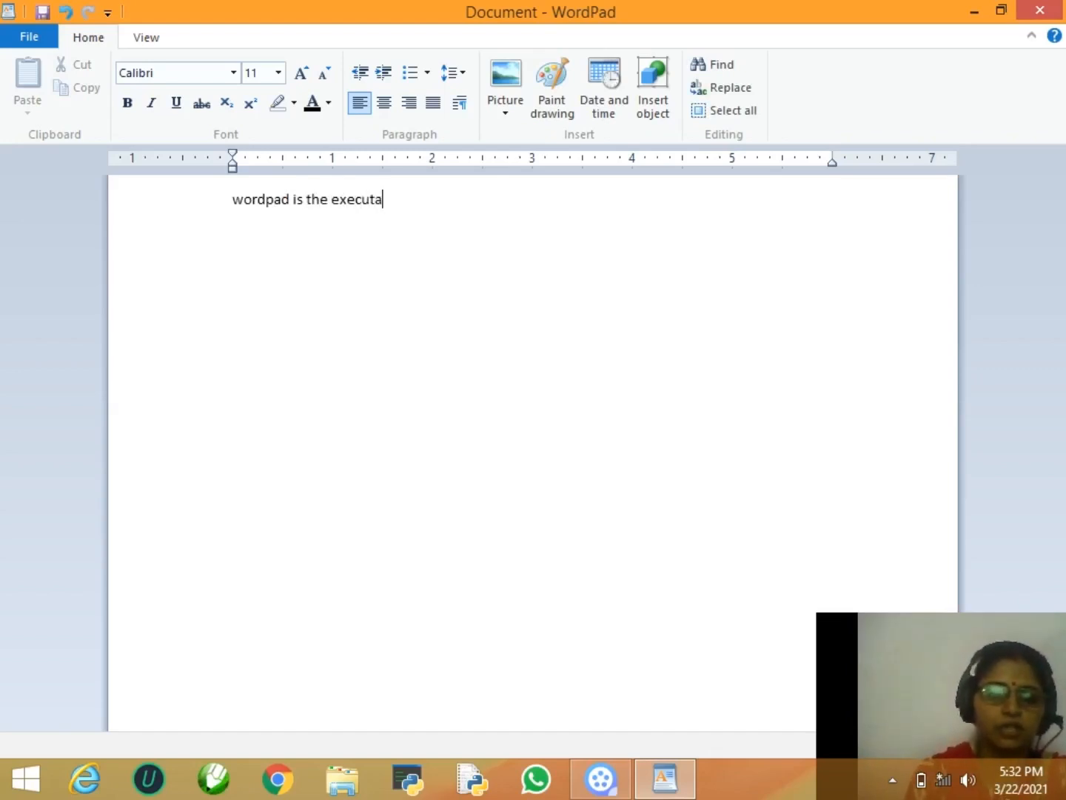
type("ble f")
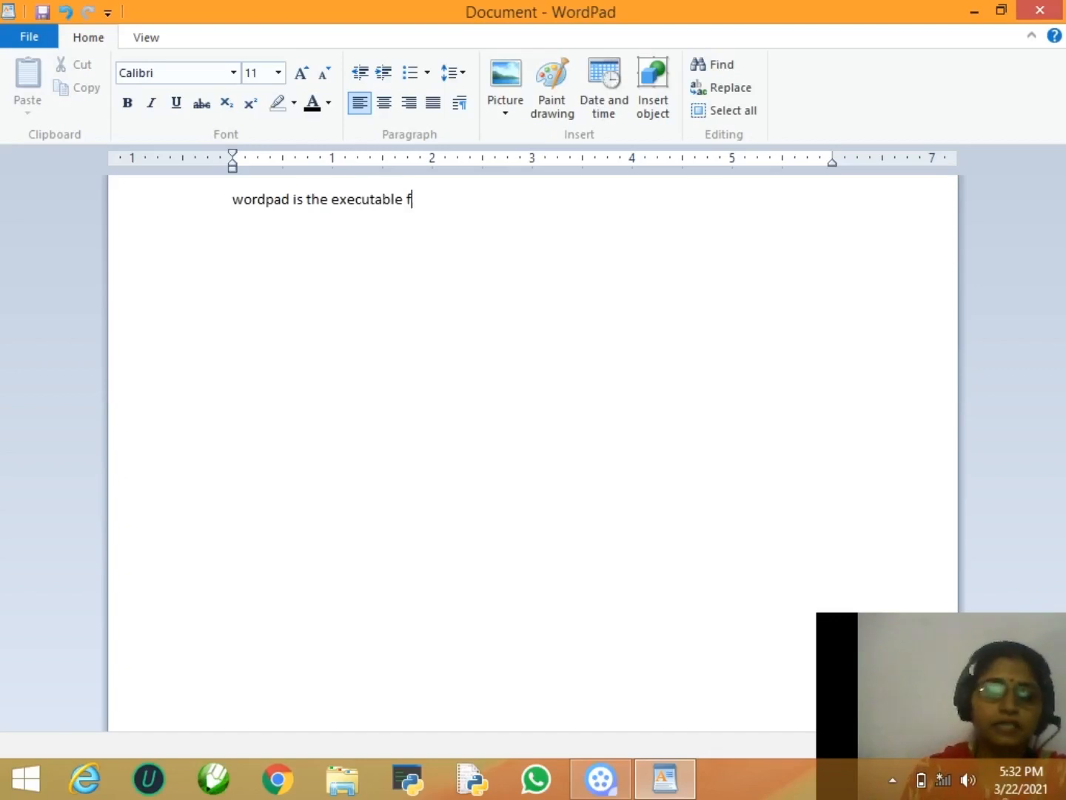
type("ile name.")
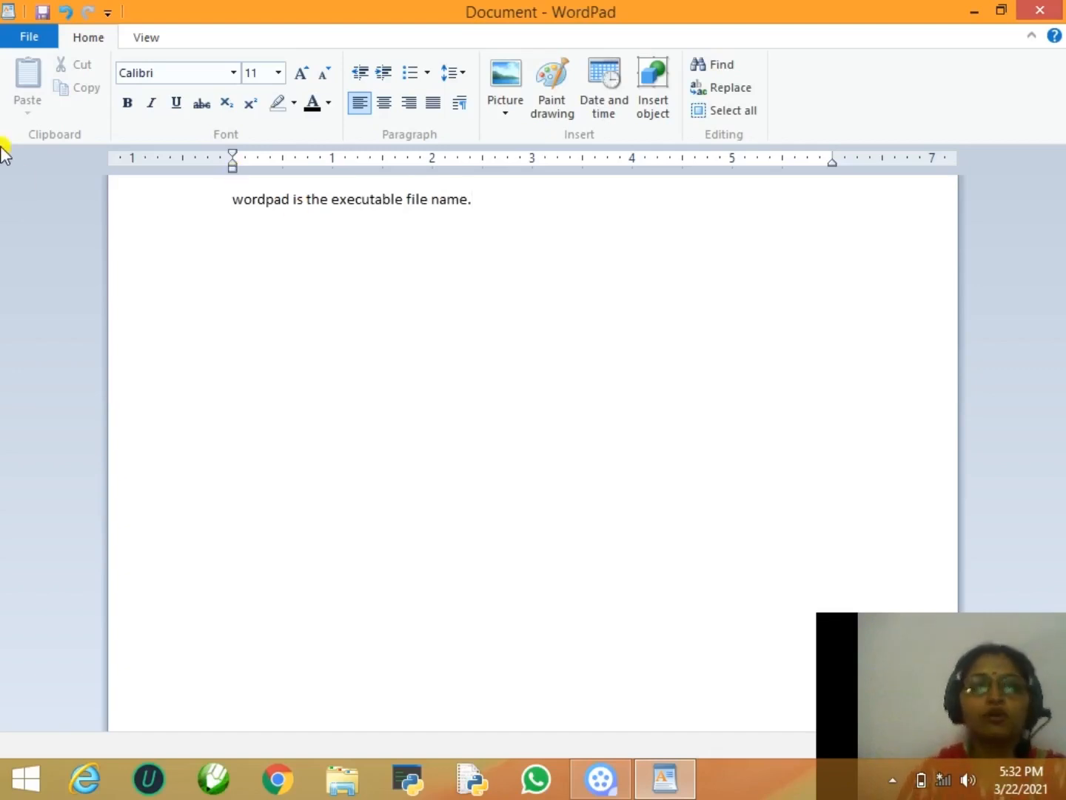
Set the font size of the whole first line to 24.
left_click(224, 211)
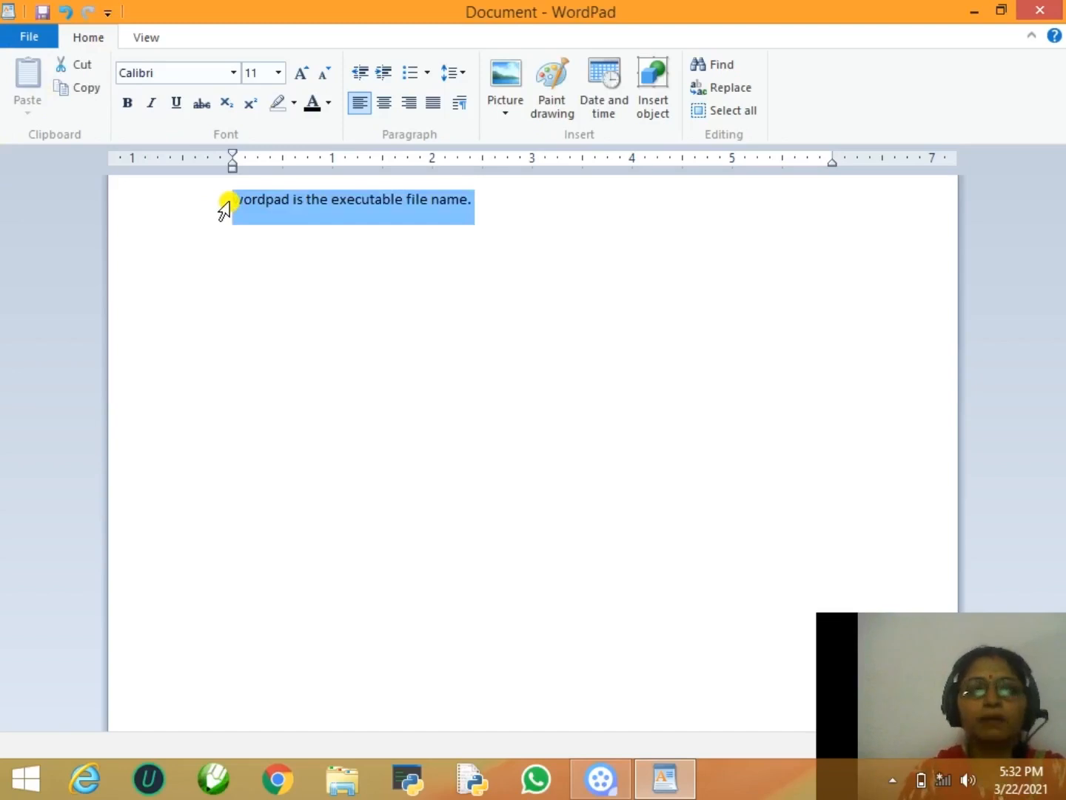
left_click(278, 74)
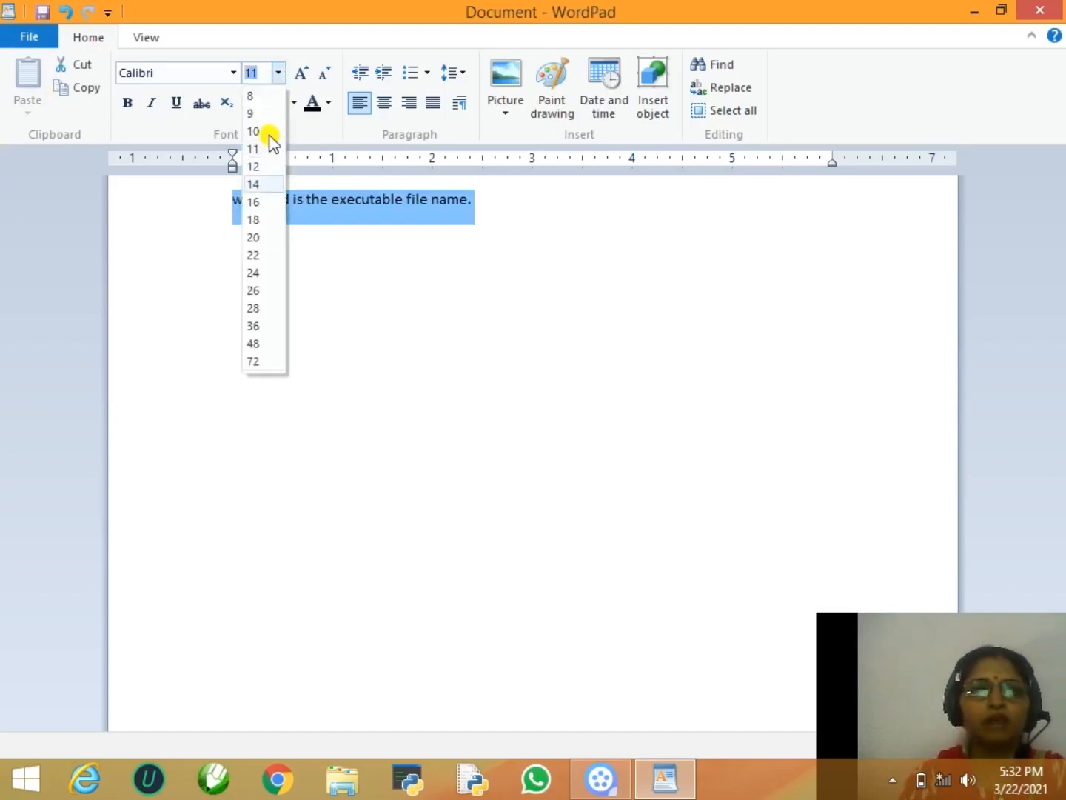
left_click(262, 273)
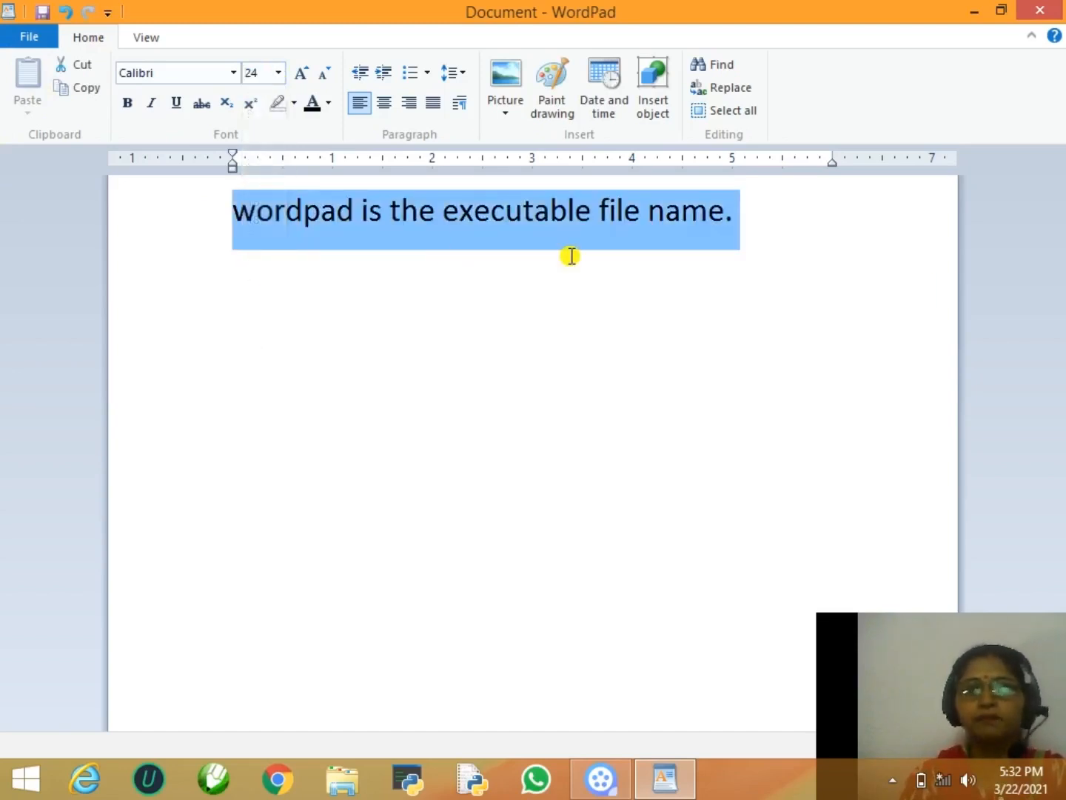
Add a new paragraph below the first line reading "wordpad.exe".
left_click(743, 210)
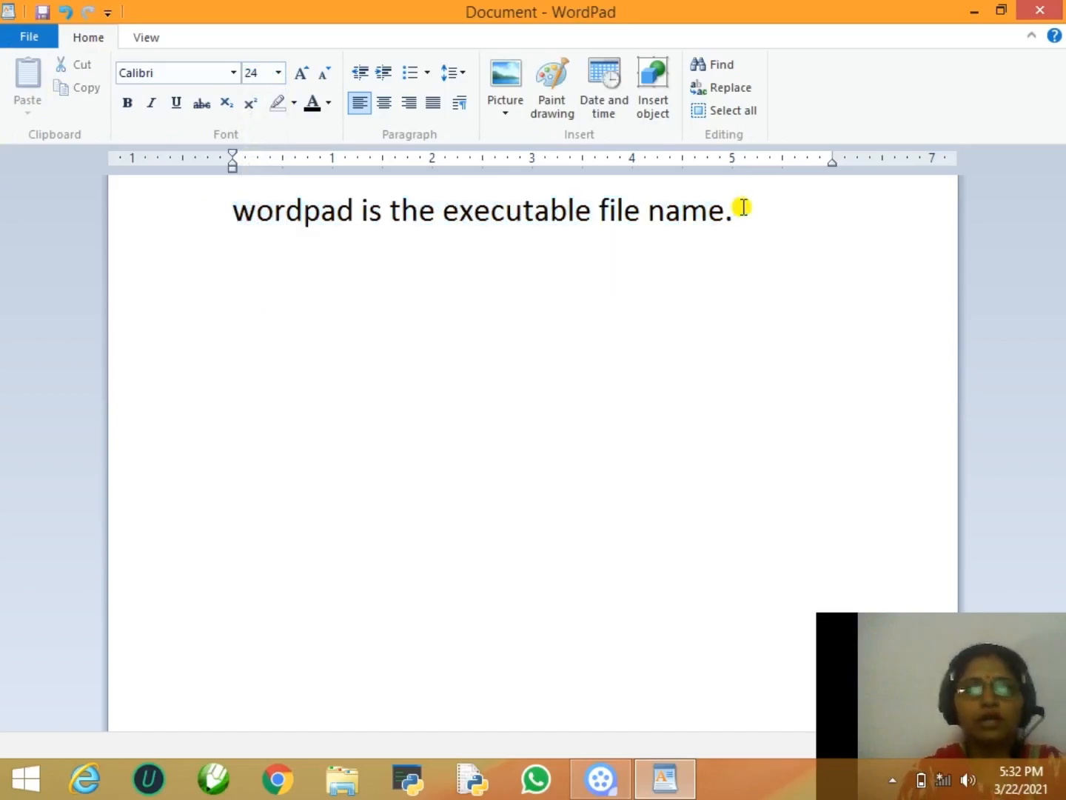
key("Return")
type("word")
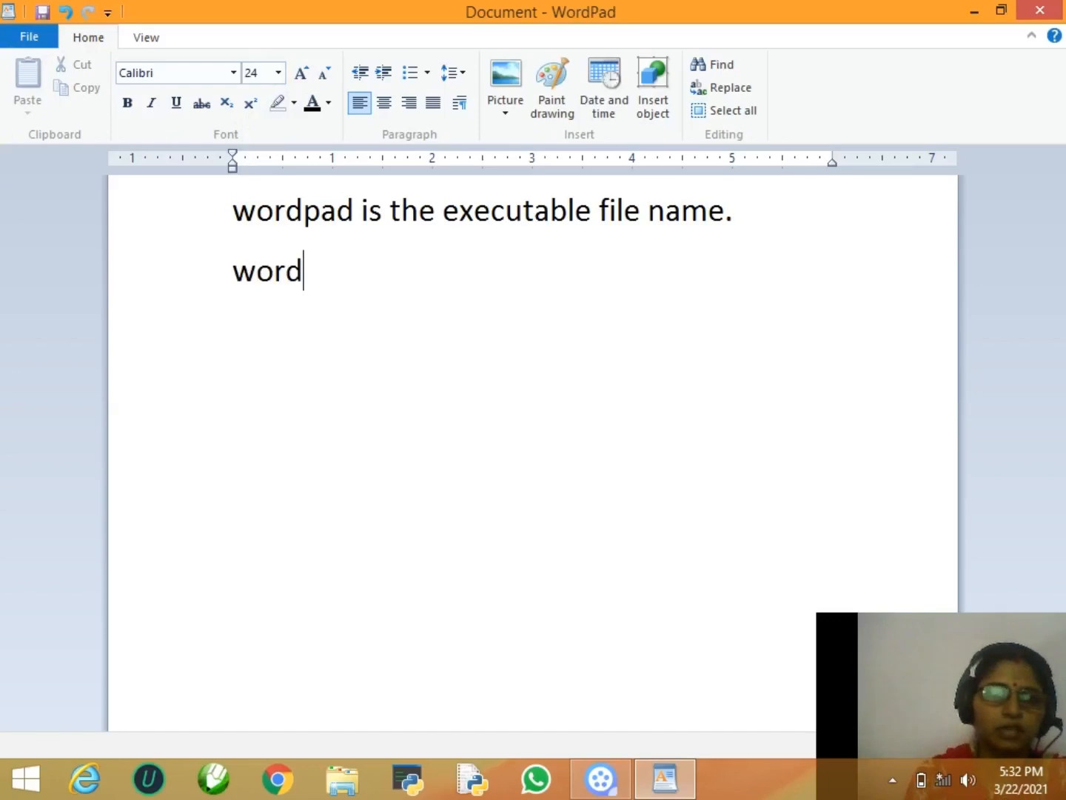
type("pad.exe")
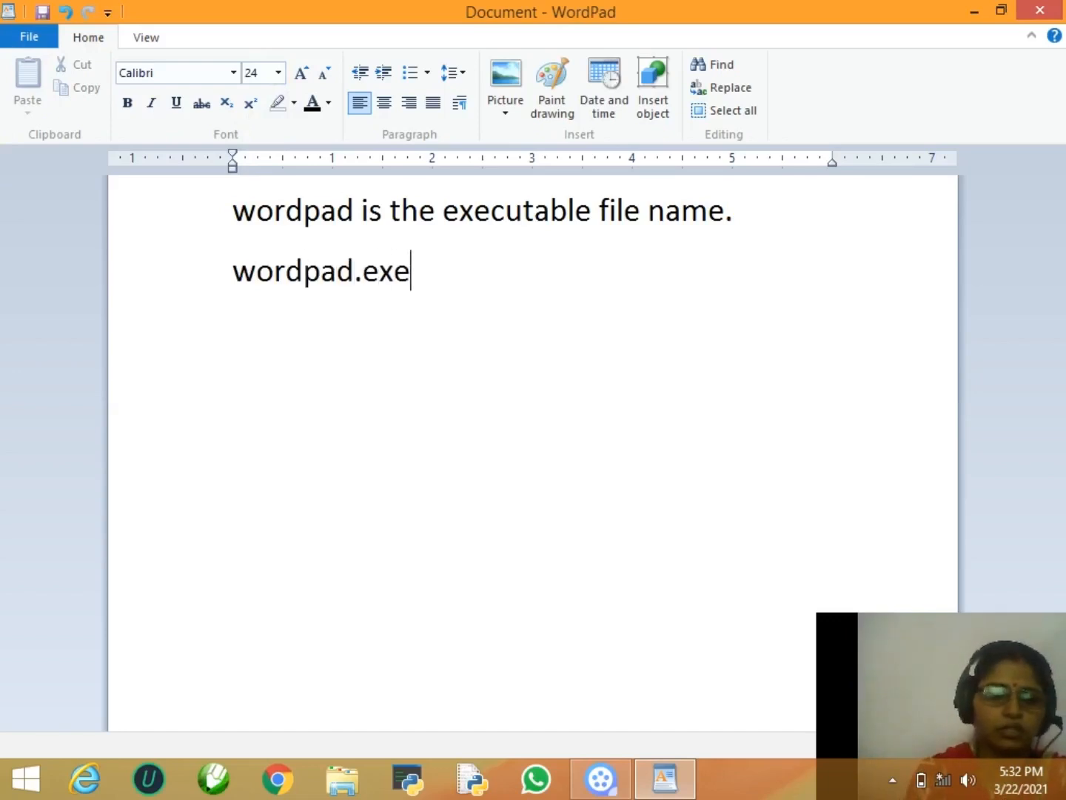
Add a third paragraph reading "The extension of wordpad is .rtf(Rich Text Format).".
key("Return")
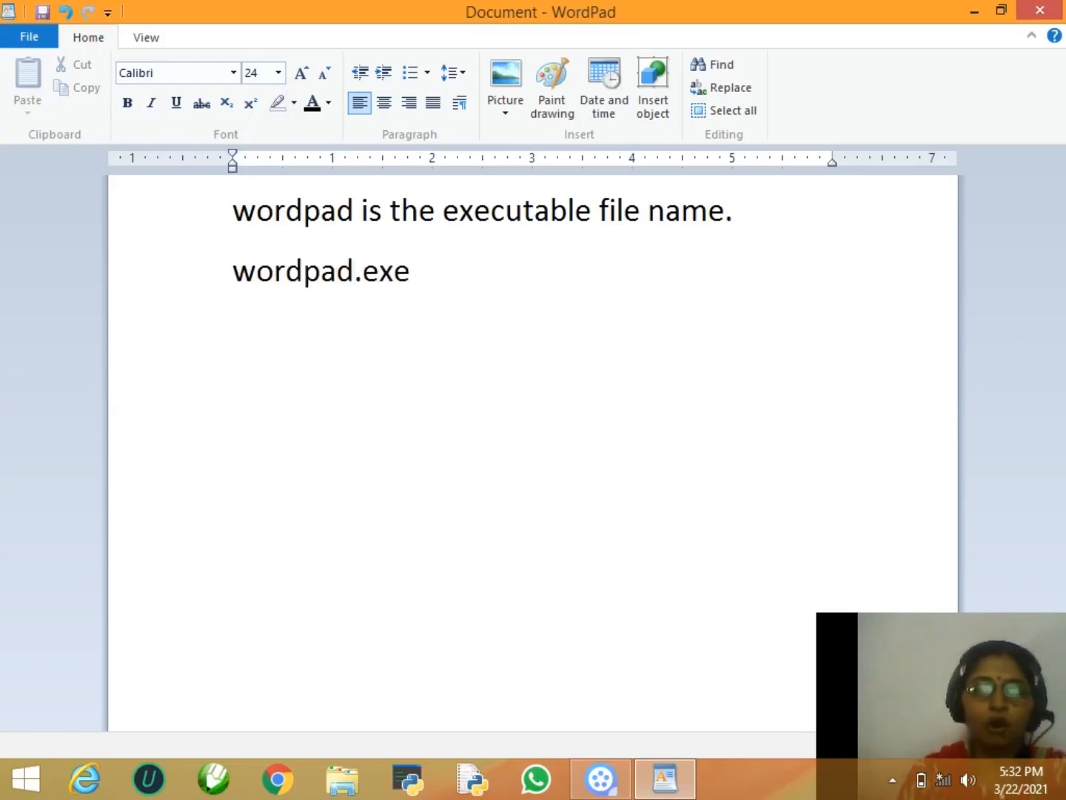
type("The ")
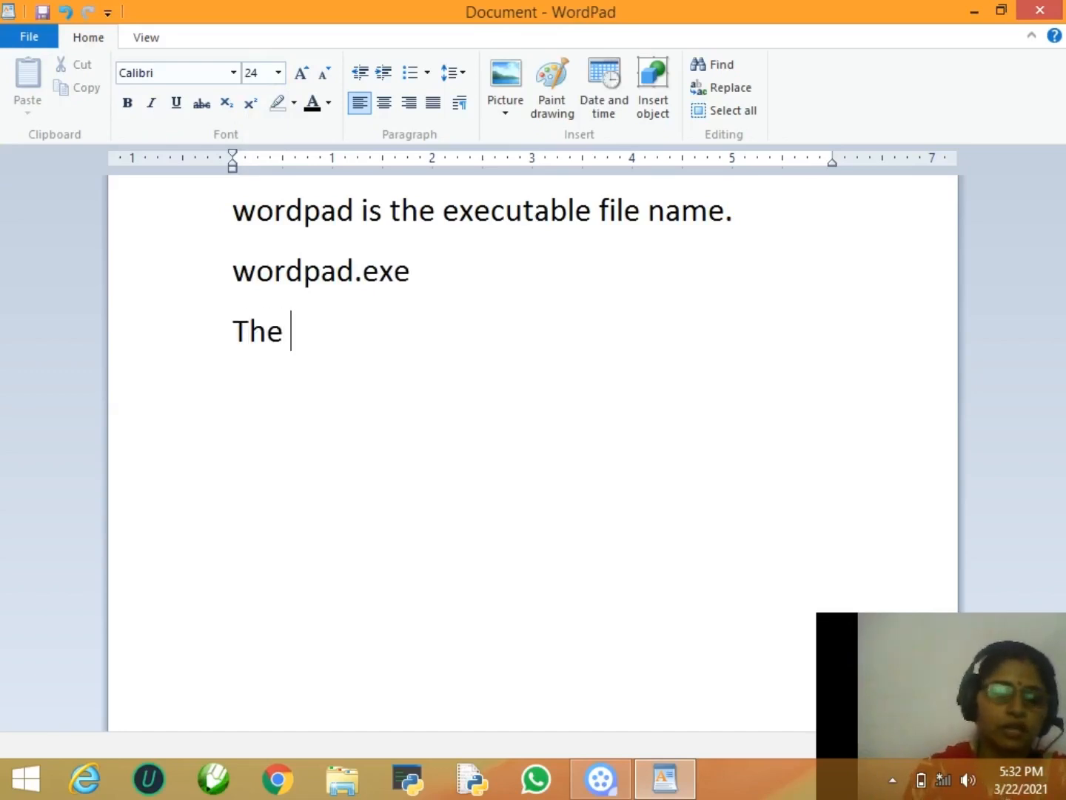
type("exte")
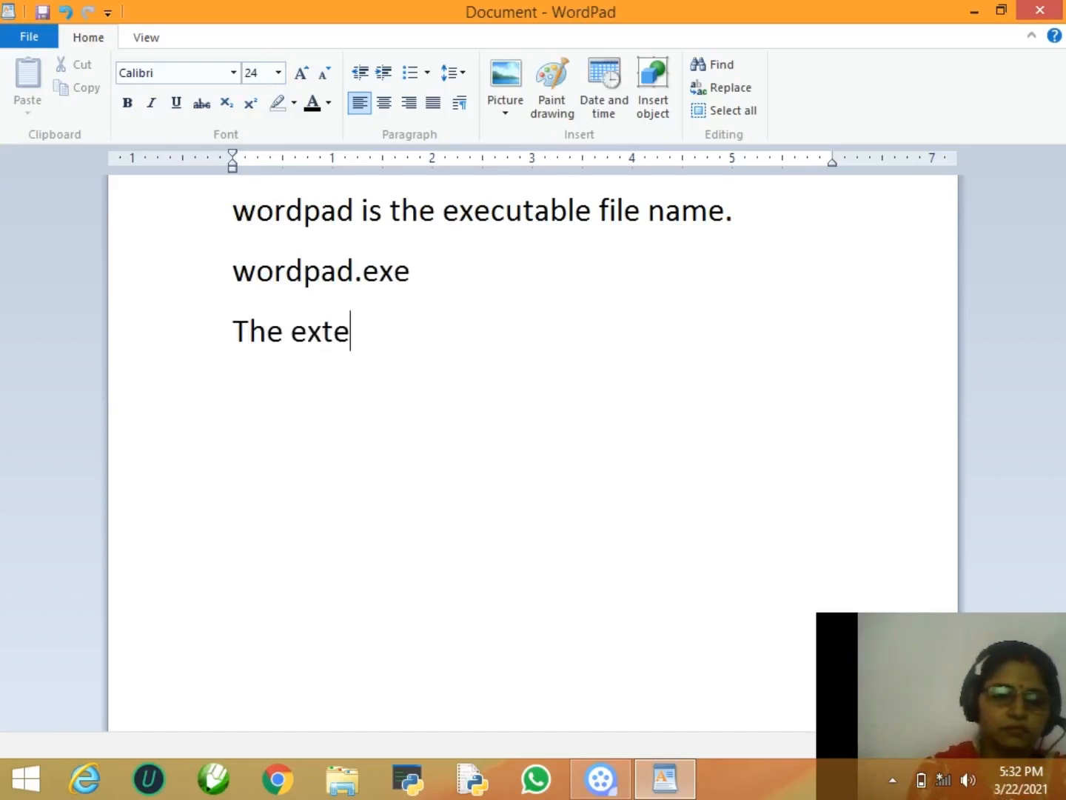
type("nsion o")
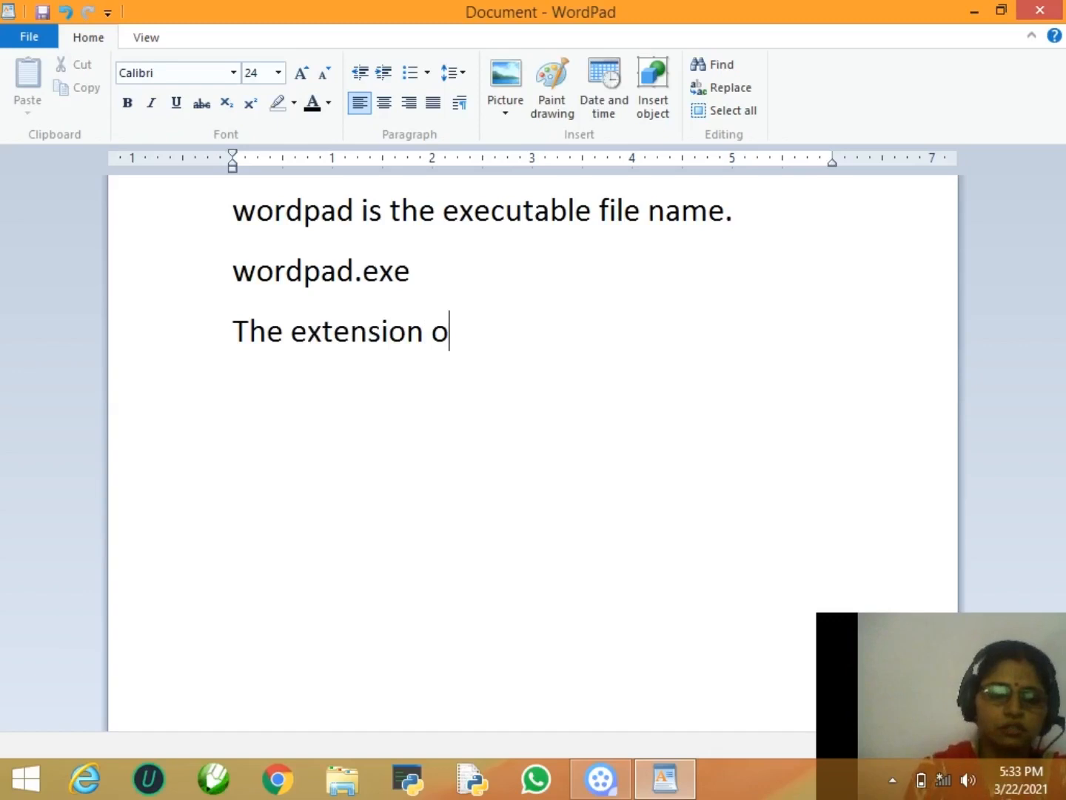
type("f wordpa")
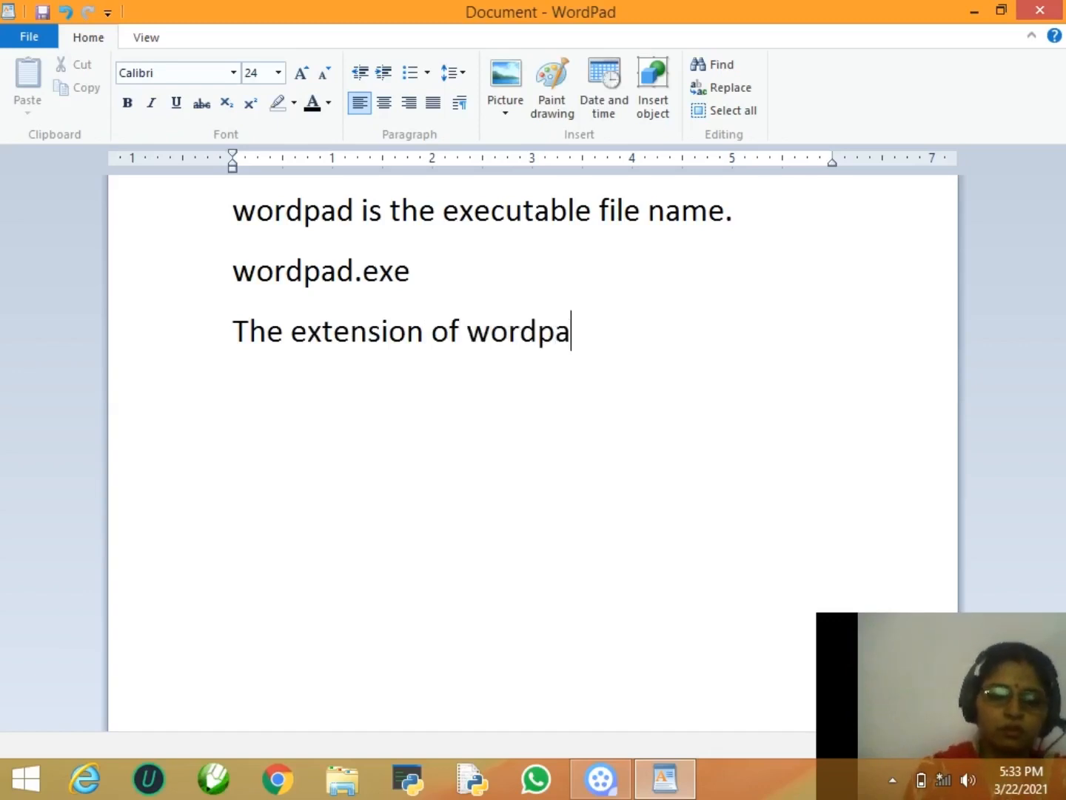
type("d is ")
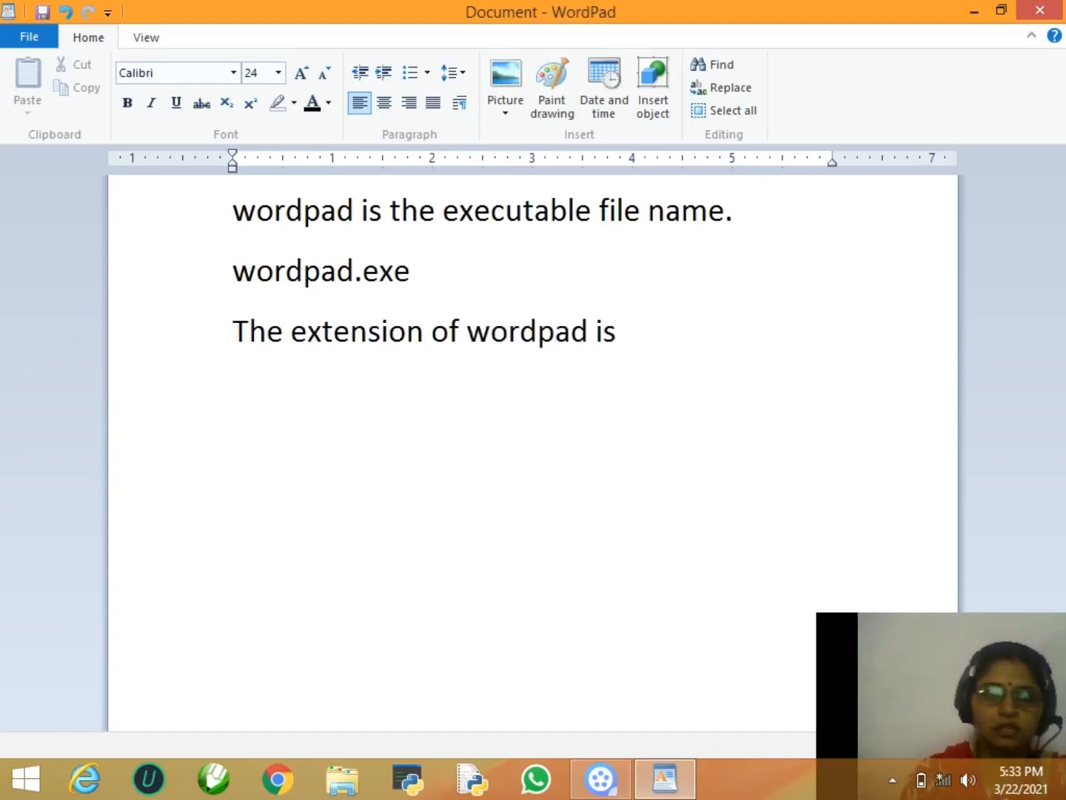
type(".")
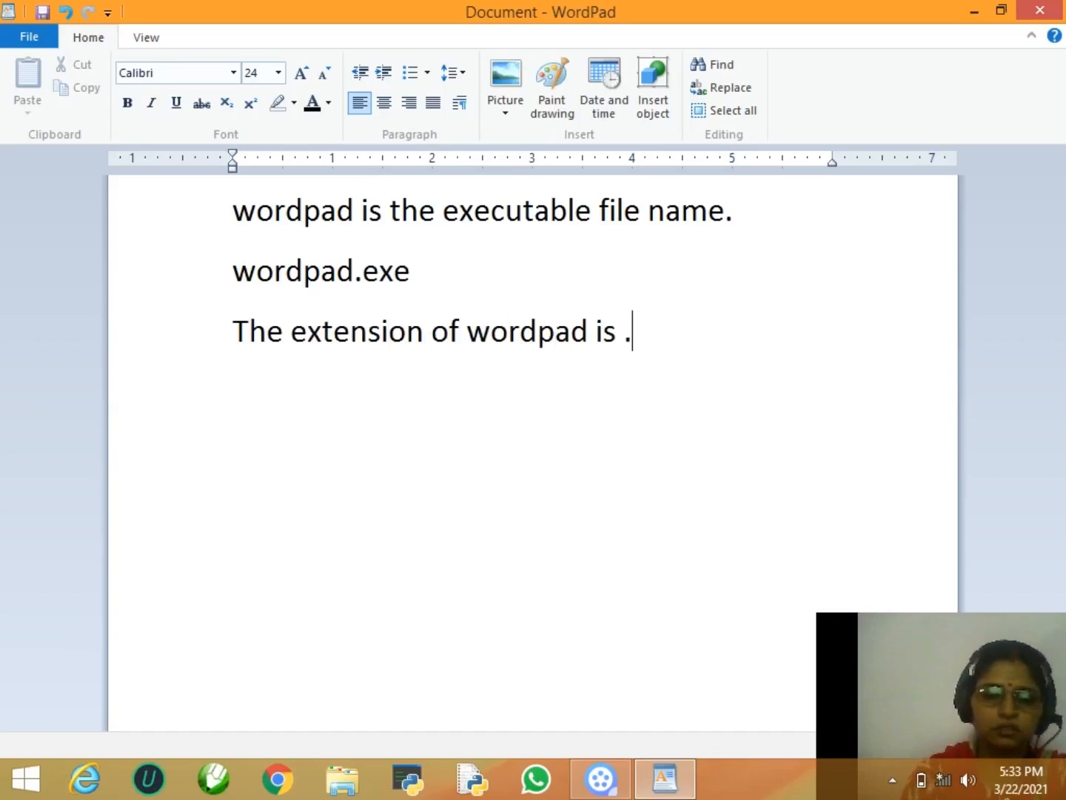
type("rt")
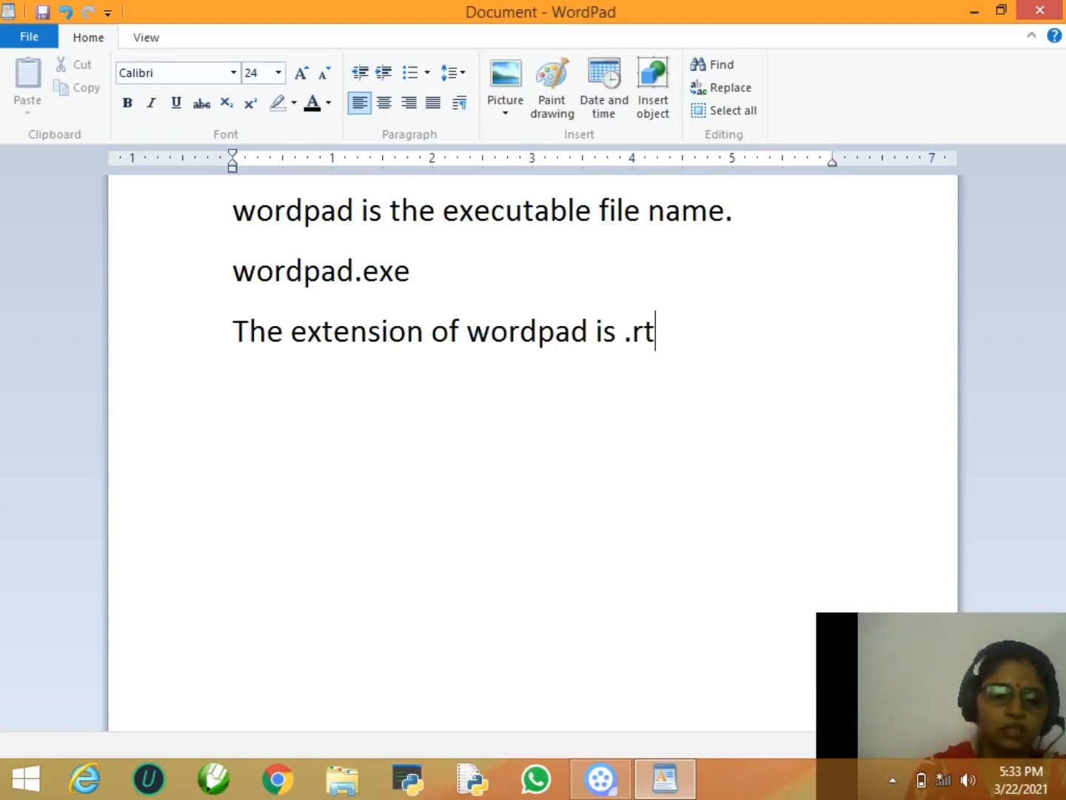
type("f(")
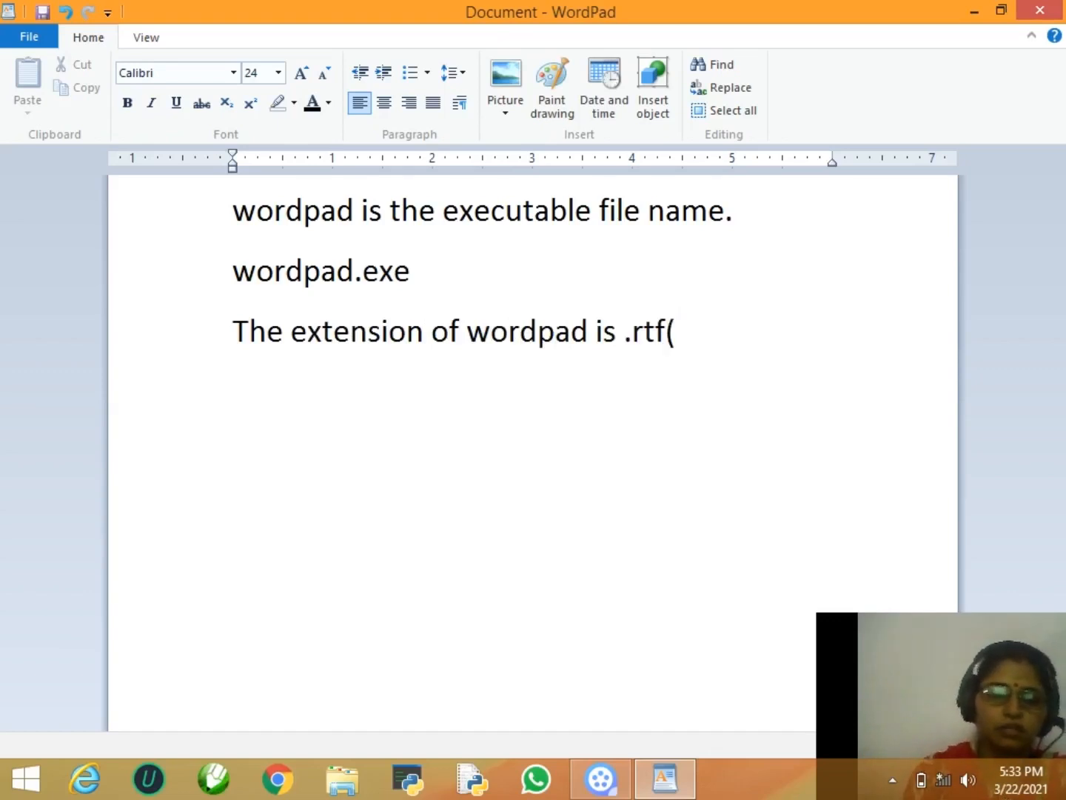
type("Rich T")
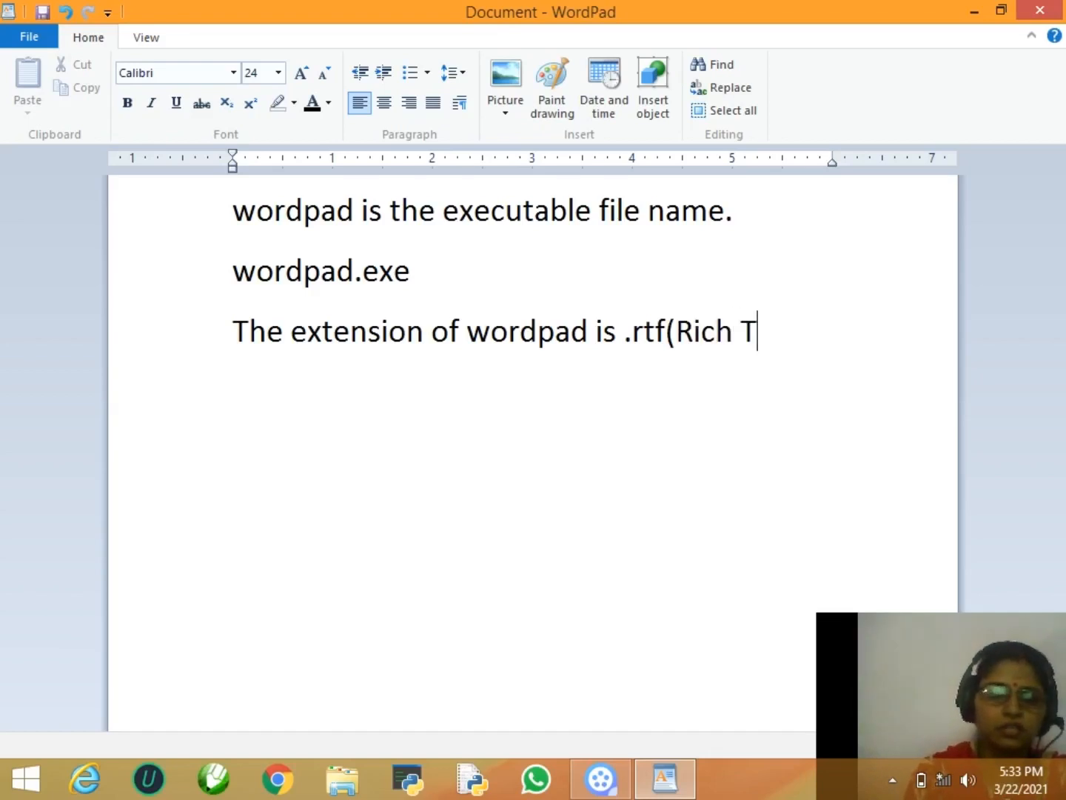
type("ext Fo")
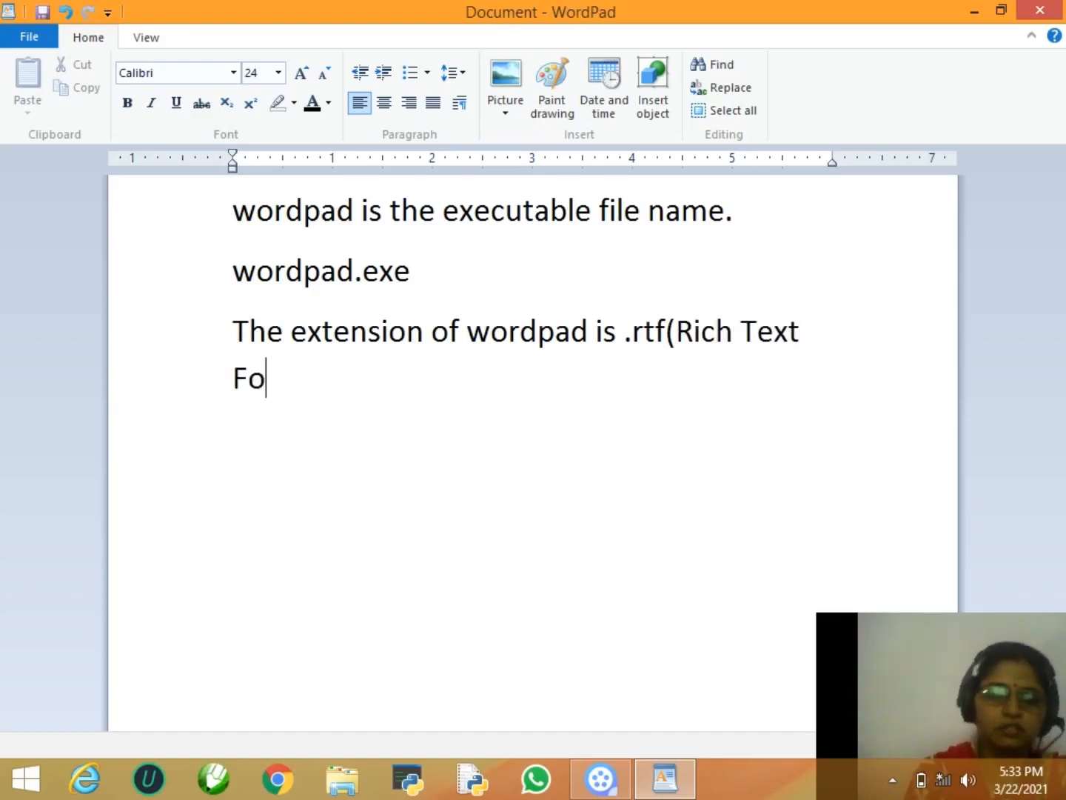
type("rmat")
type(")")
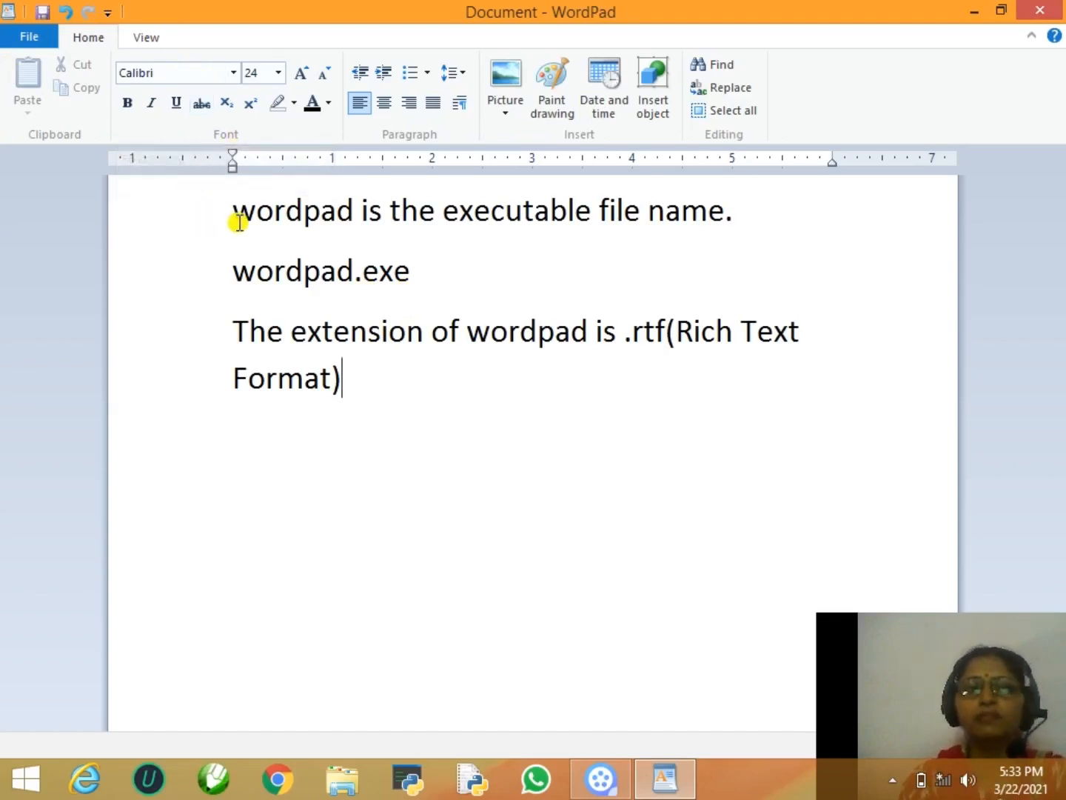
type(".")
Add a fourth paragraph reading "wordpad is also a text file where we can create any letters,applications, bio-data etc." and start a new line below.
key("Return")
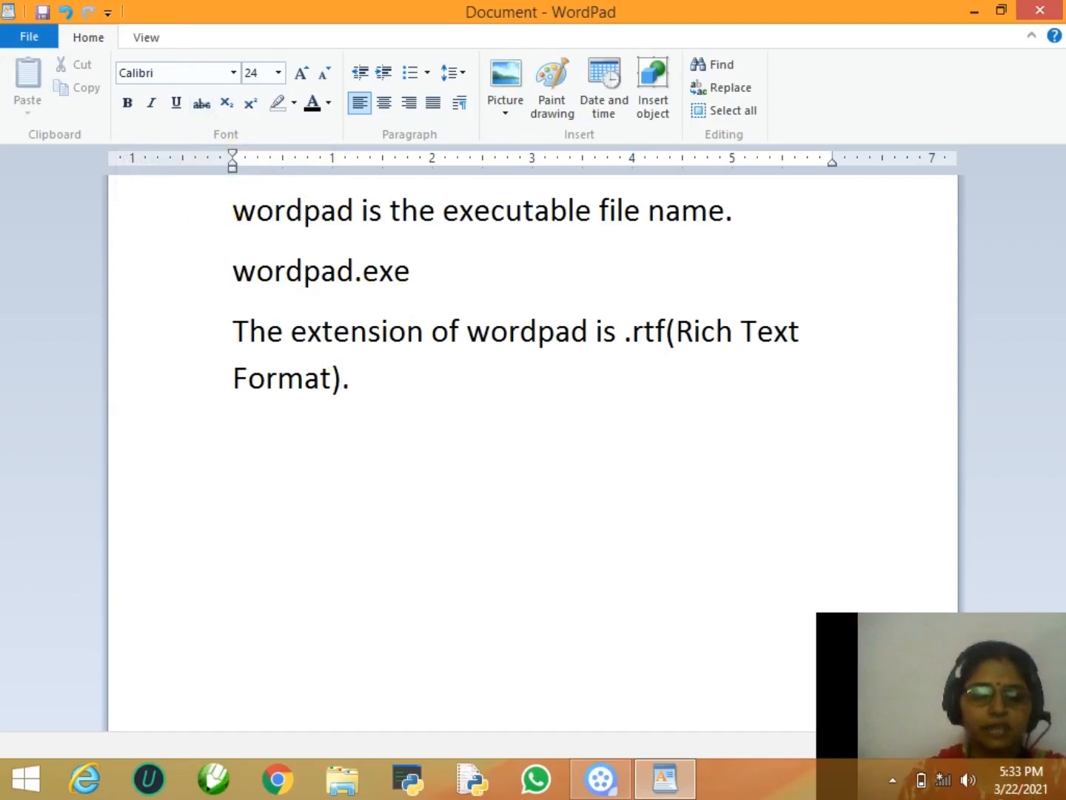
type("wordp")
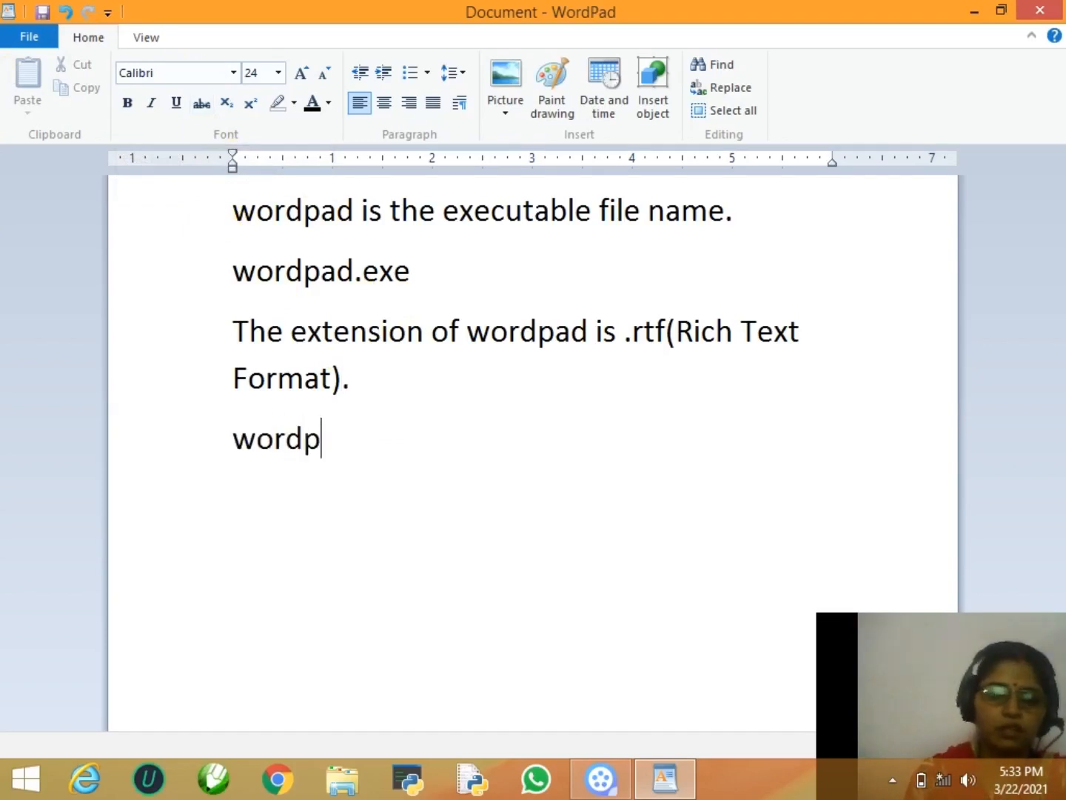
type("ad is al")
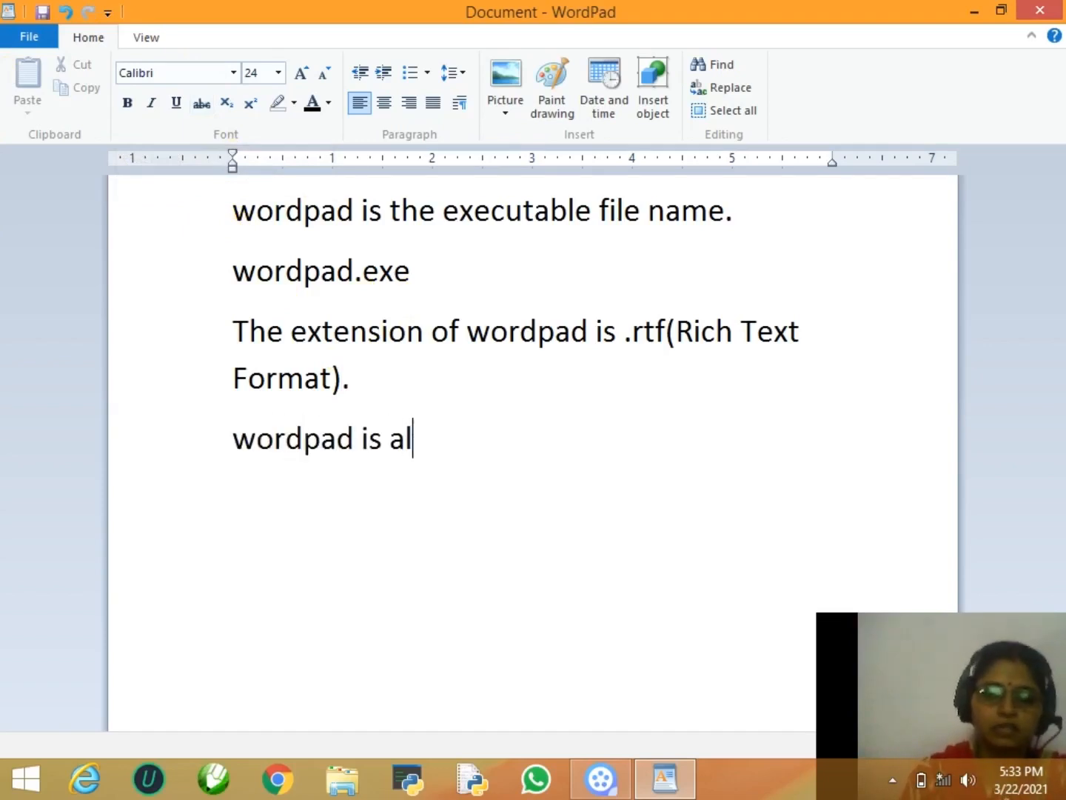
type("so a text")
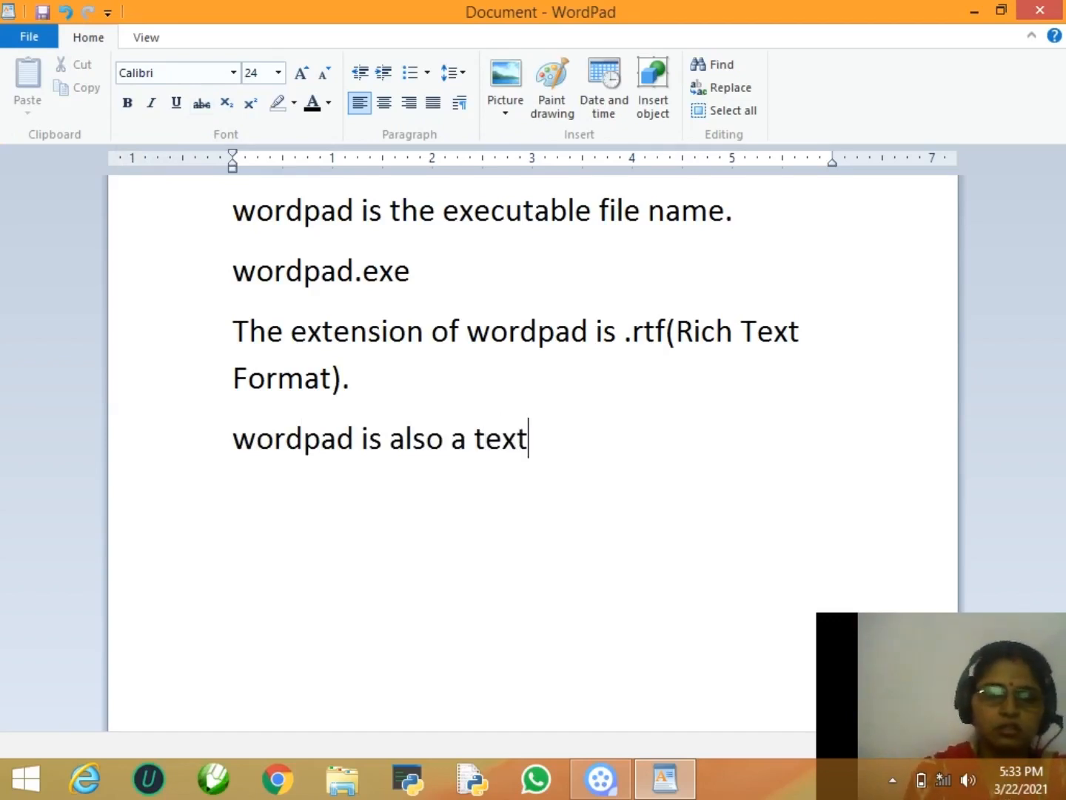
type(" file ")
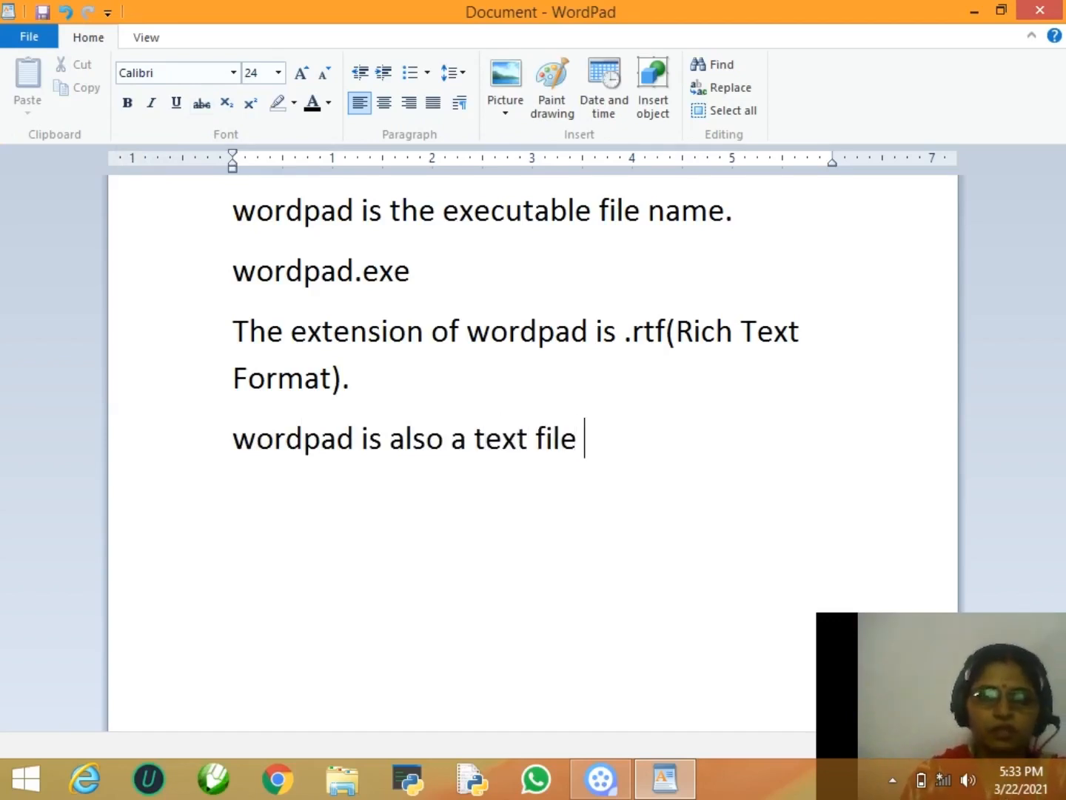
type("where ")
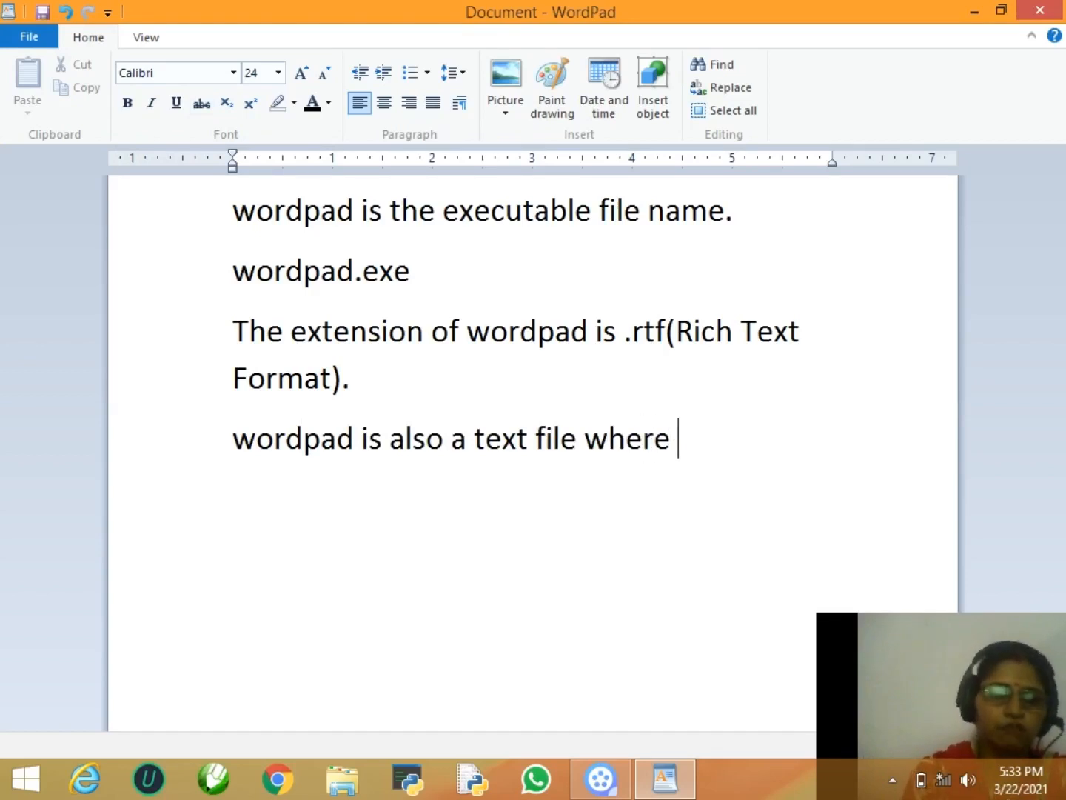
type("we can c")
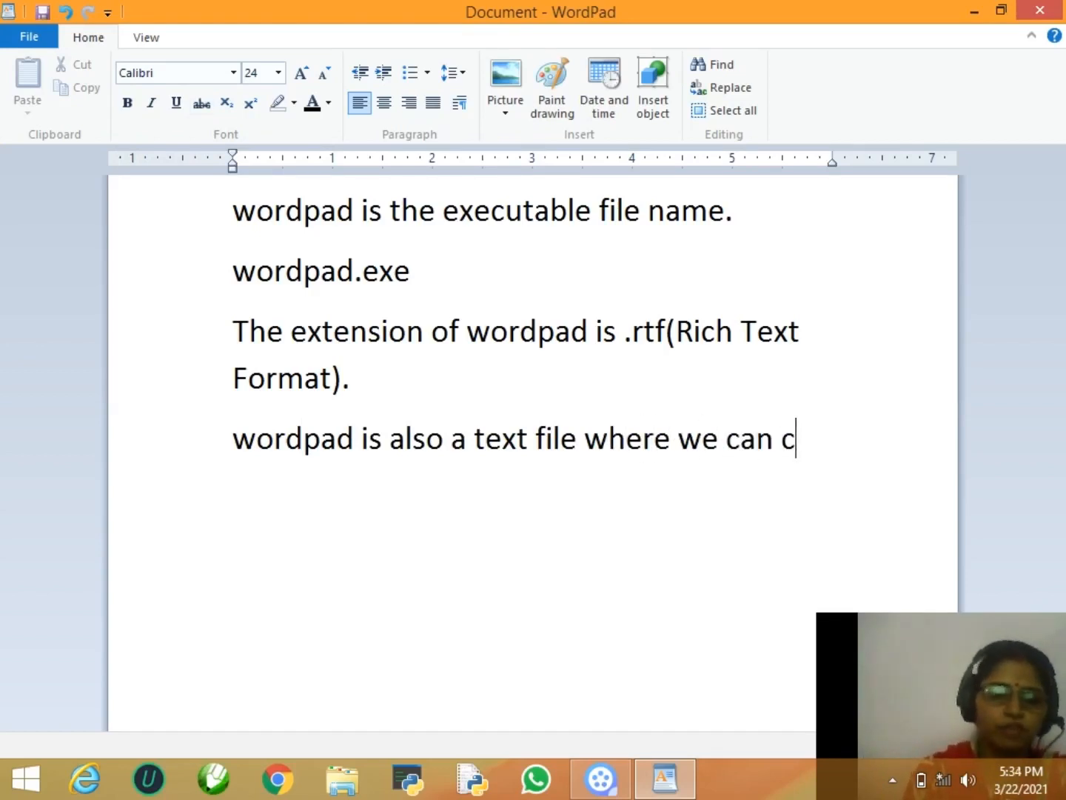
type("reate any")
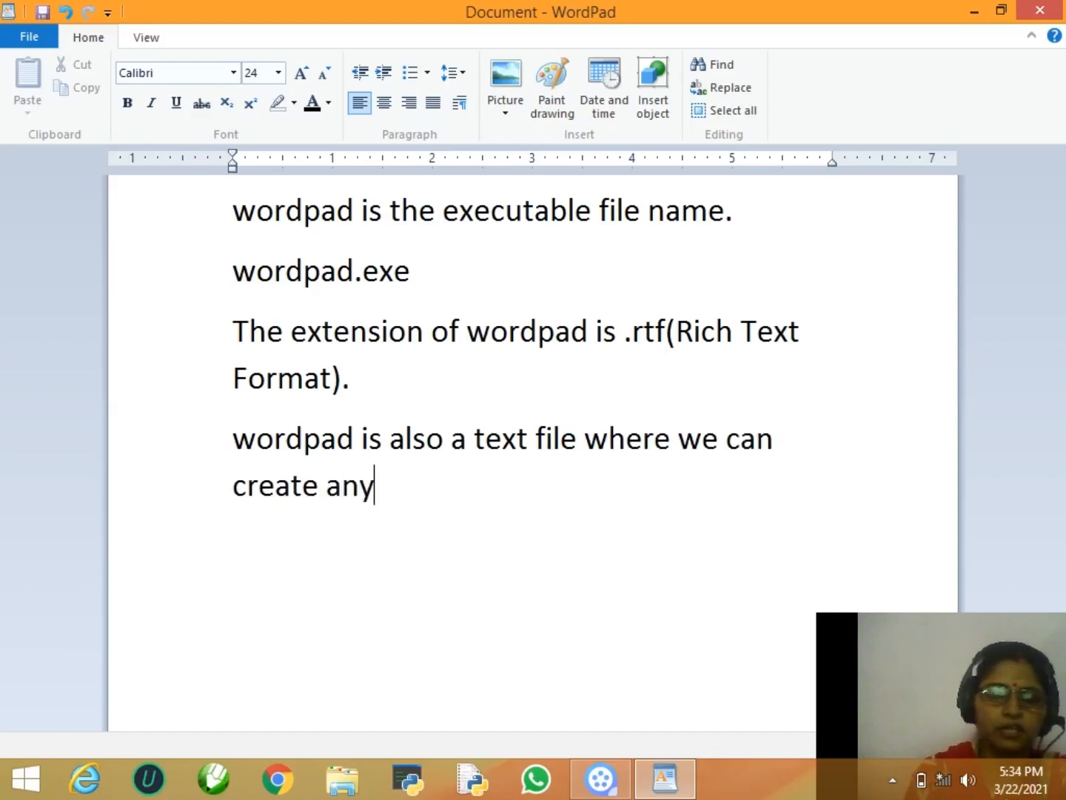
type(" letter")
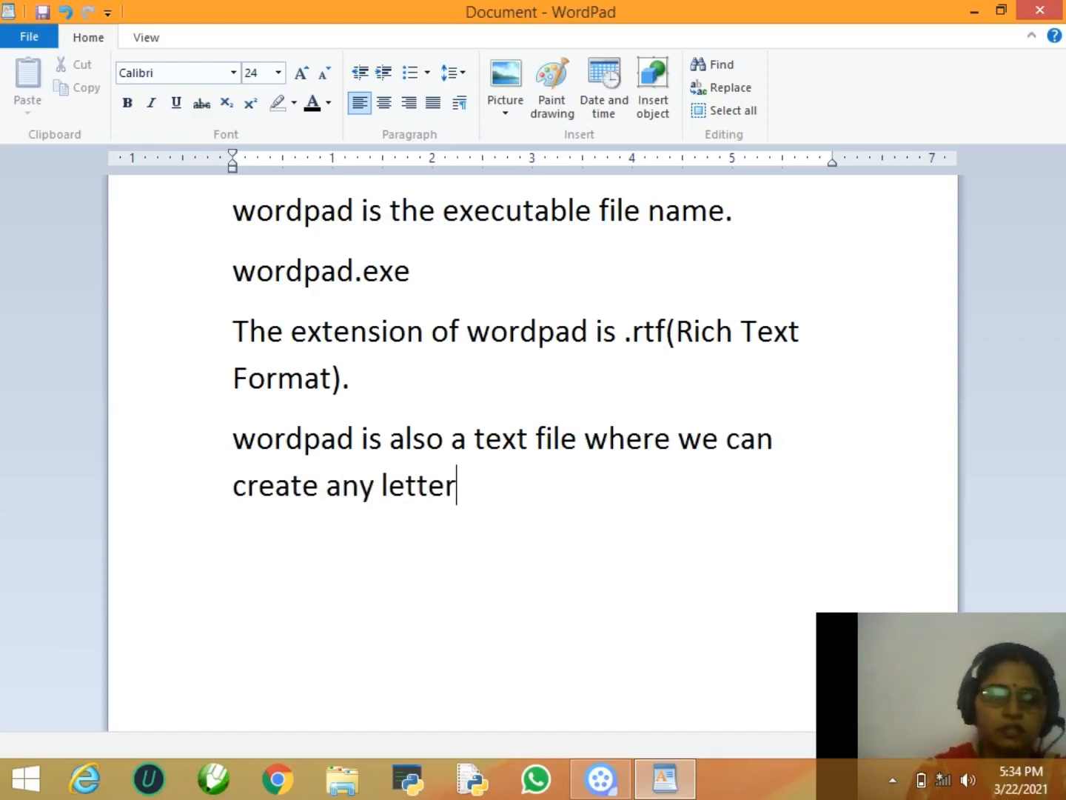
type("s,appl")
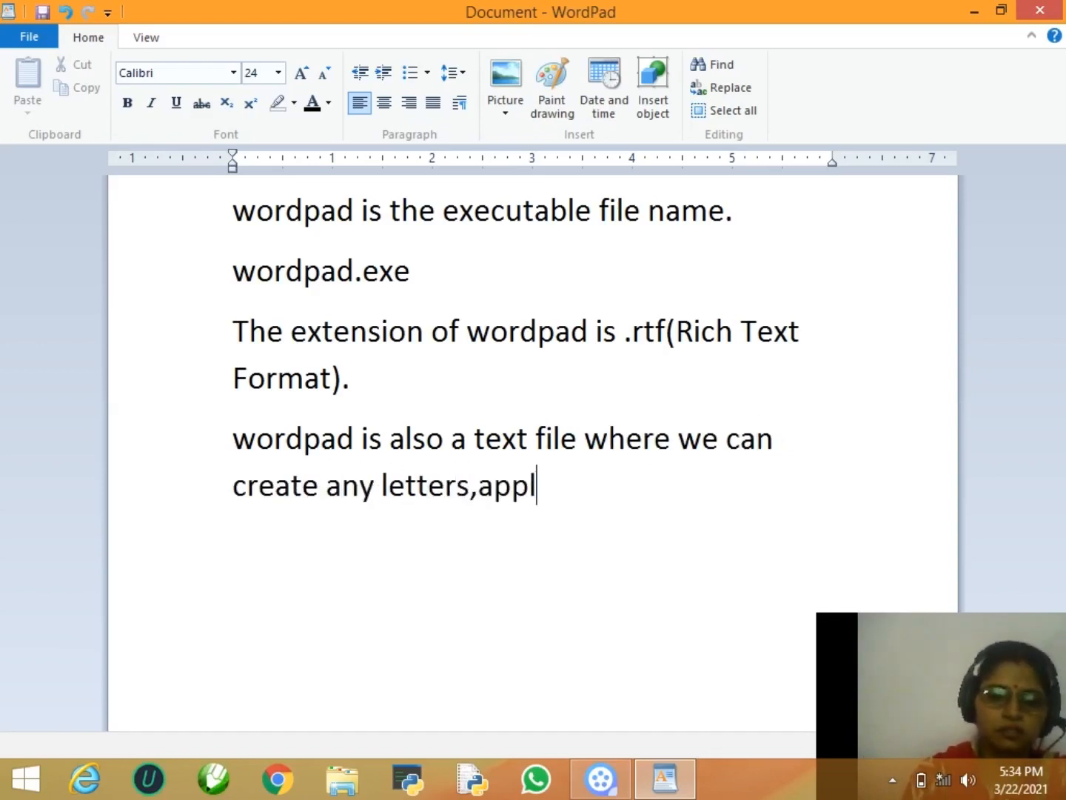
type("ications, bio")
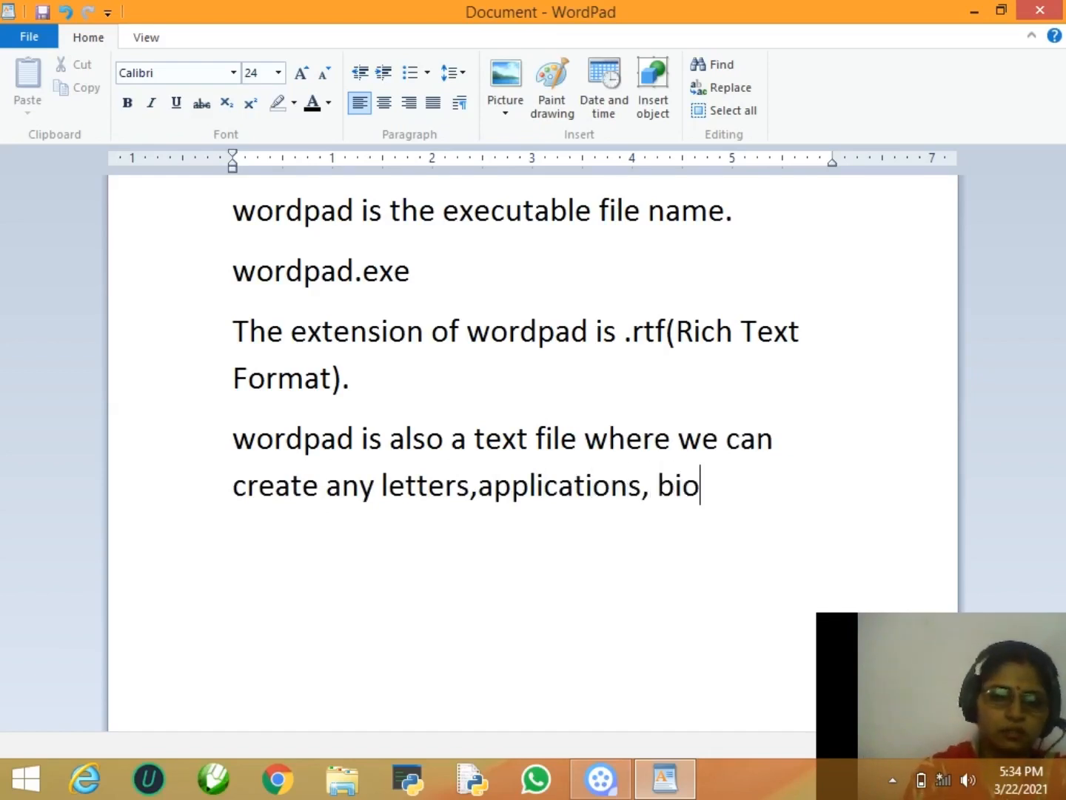
type("-data")
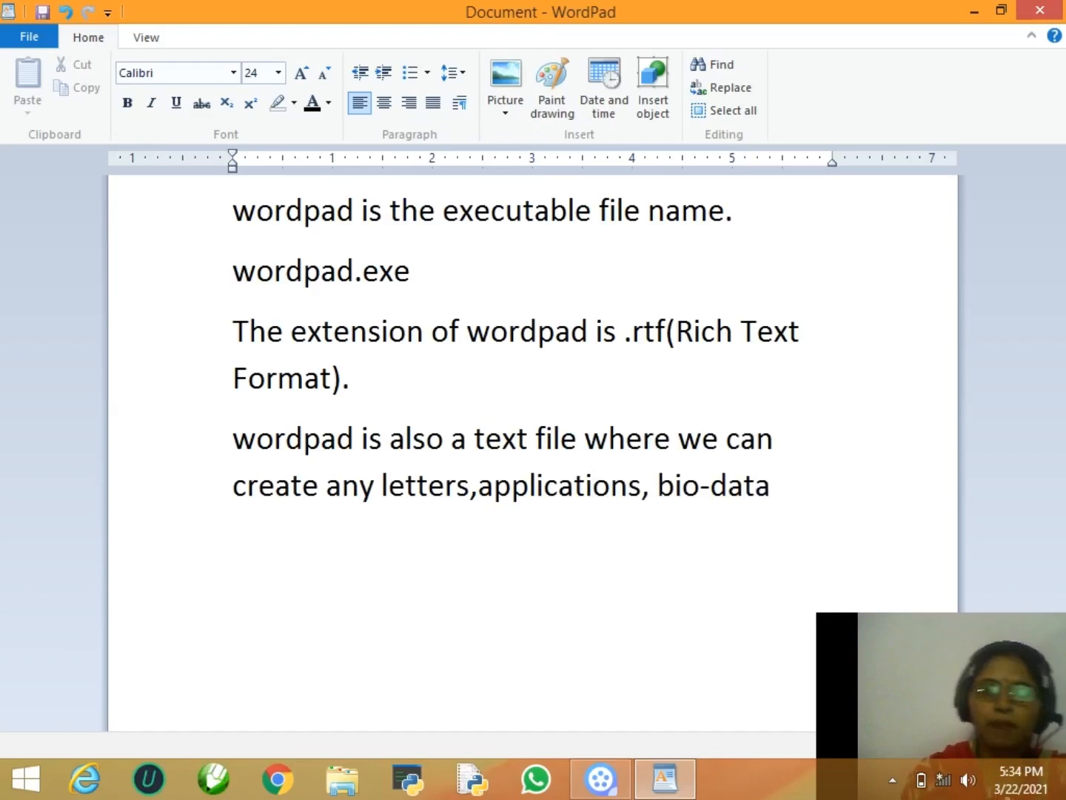
type(" etc.")
key("Return")
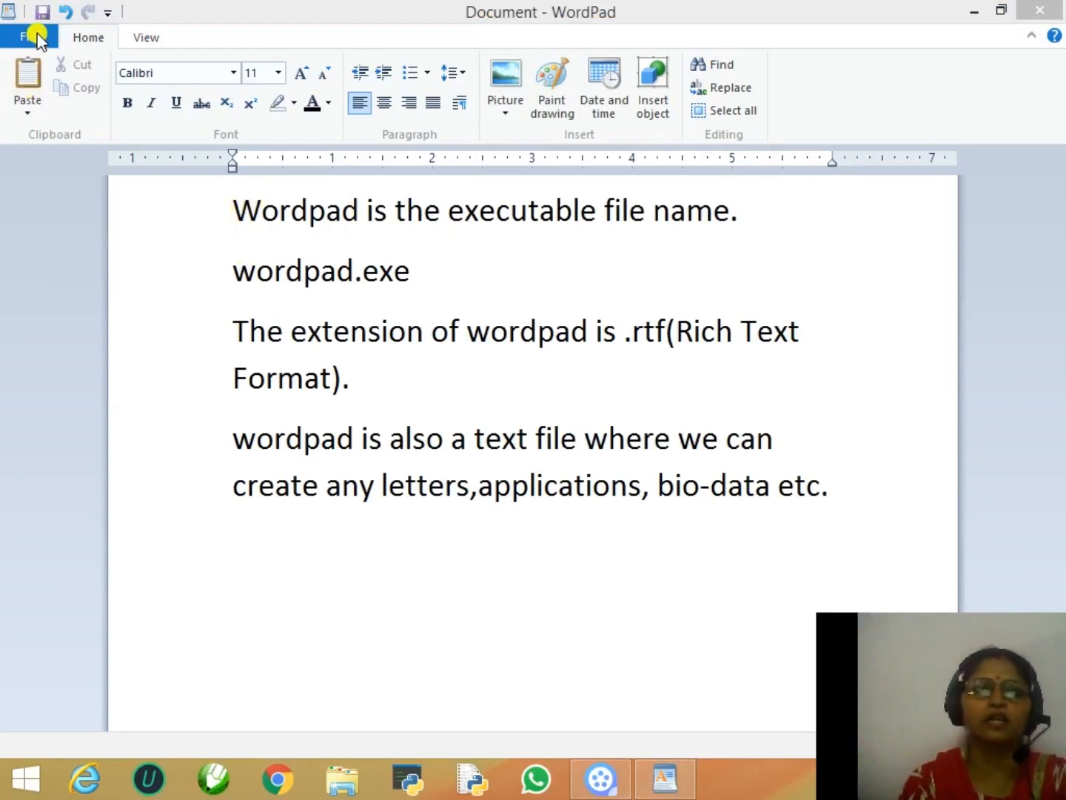
Save the document in the Documents folder under the file name "raj" in Rich Text Format (RTF).
left_click(37, 35)
left_click(36, 37)
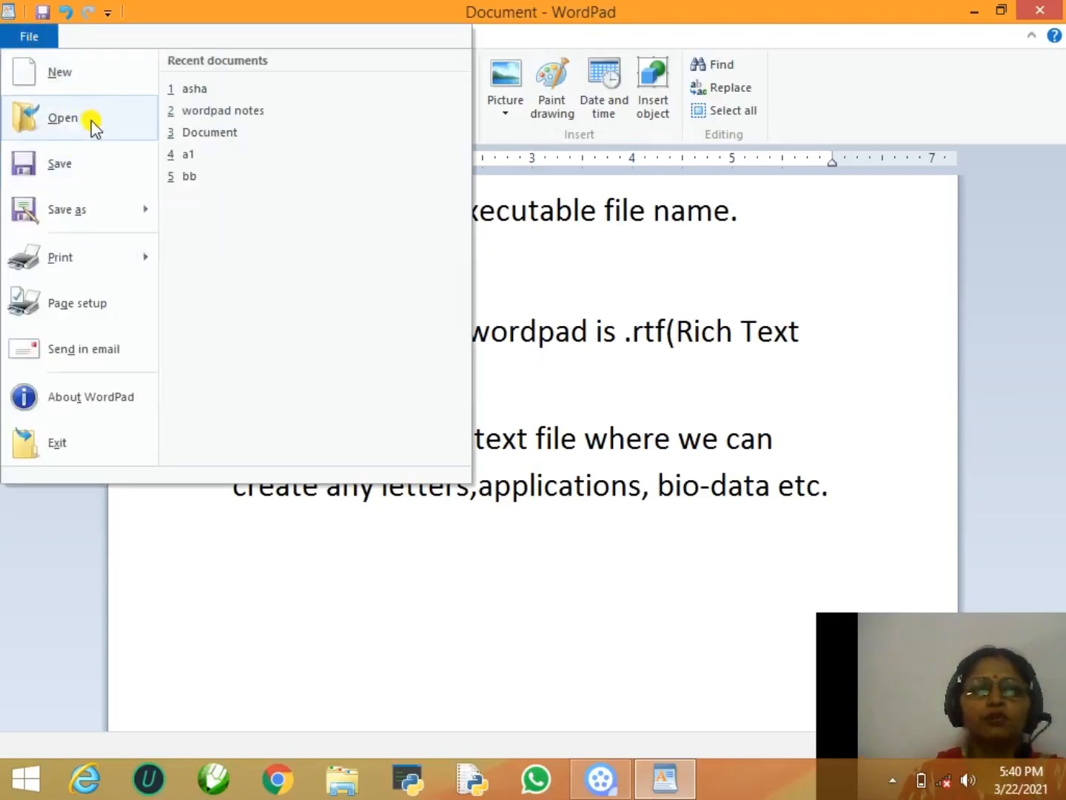
mouse_move(103, 200)
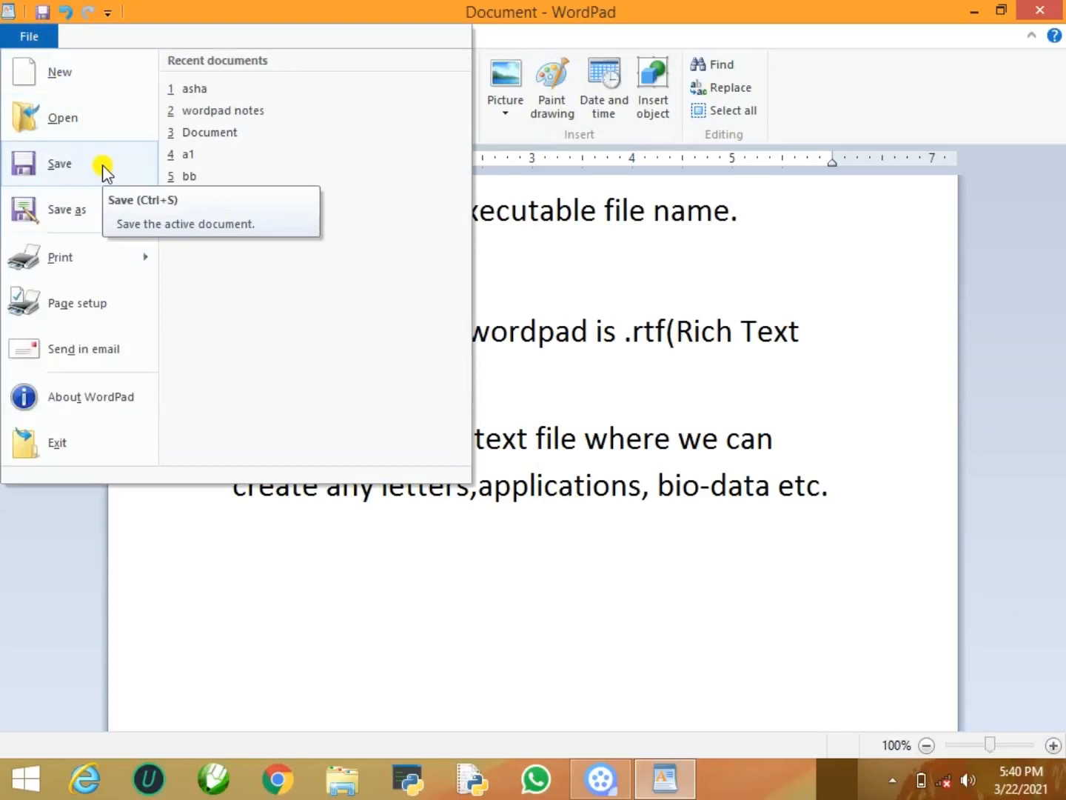
left_click(103, 166)
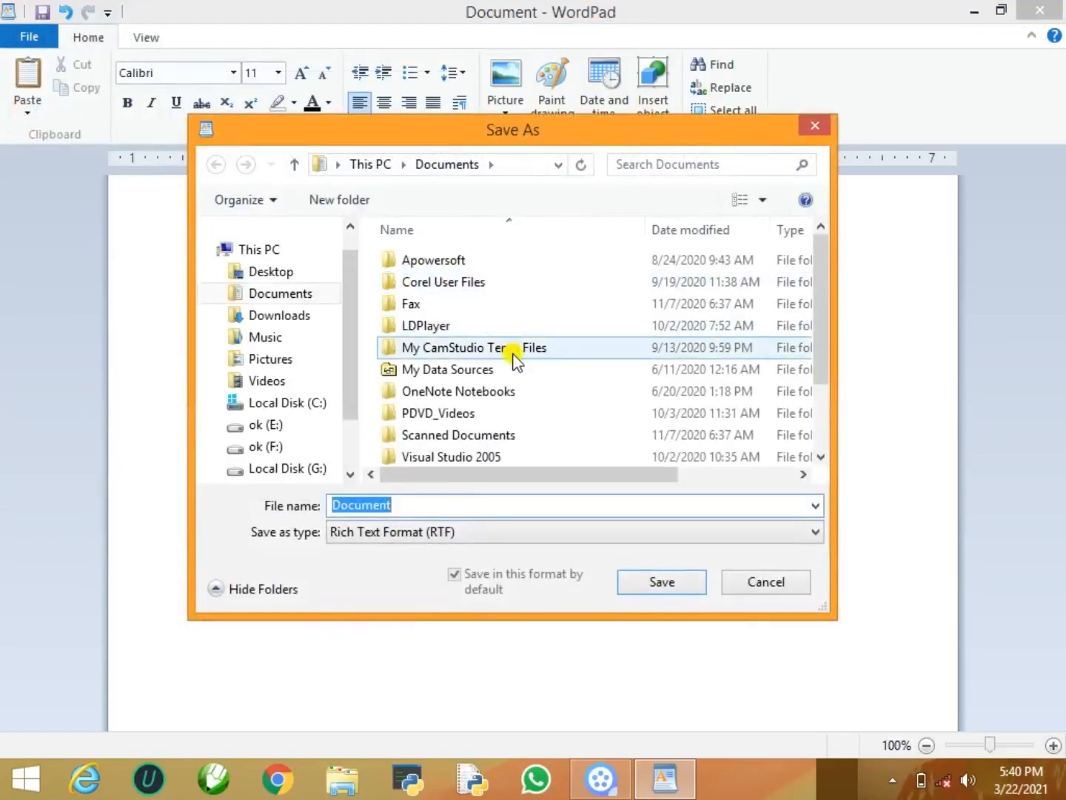
left_click(571, 501)
key("BackSpace")
key("BackSpace")
key("BackSpace")
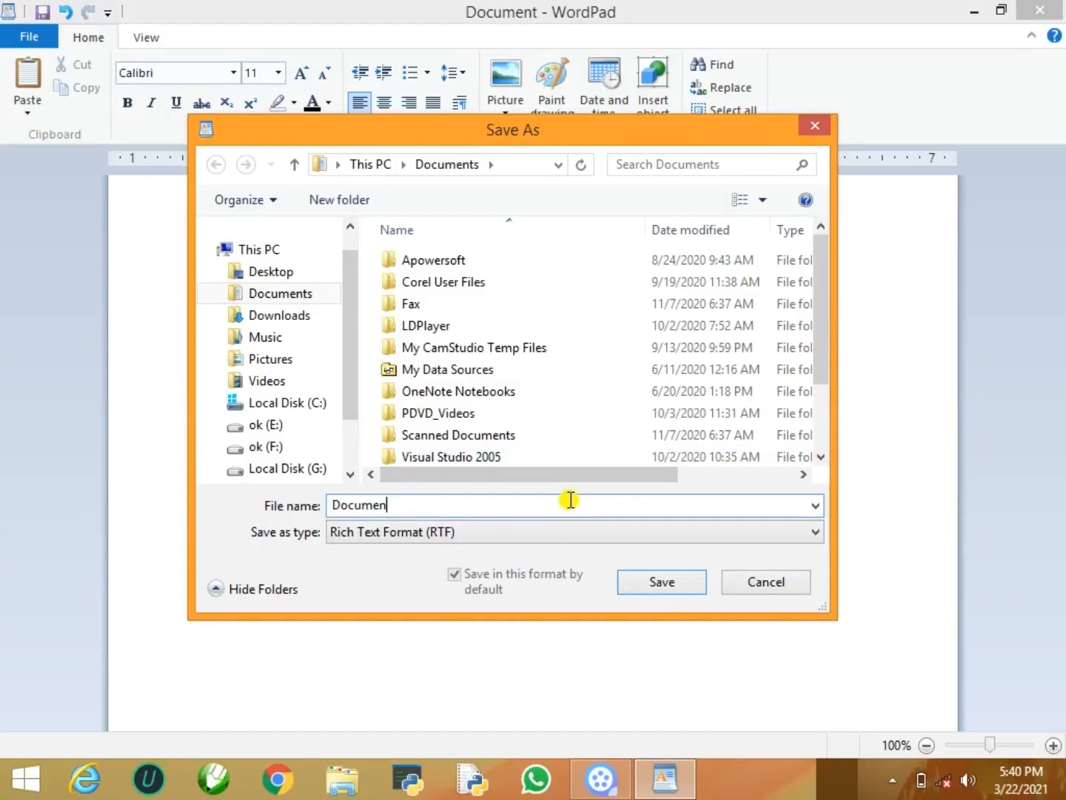
key("BackSpace")
key("BackSpace")
key("BackSpace")
key("BackSpace")
key("BackSpace")
type("raj")
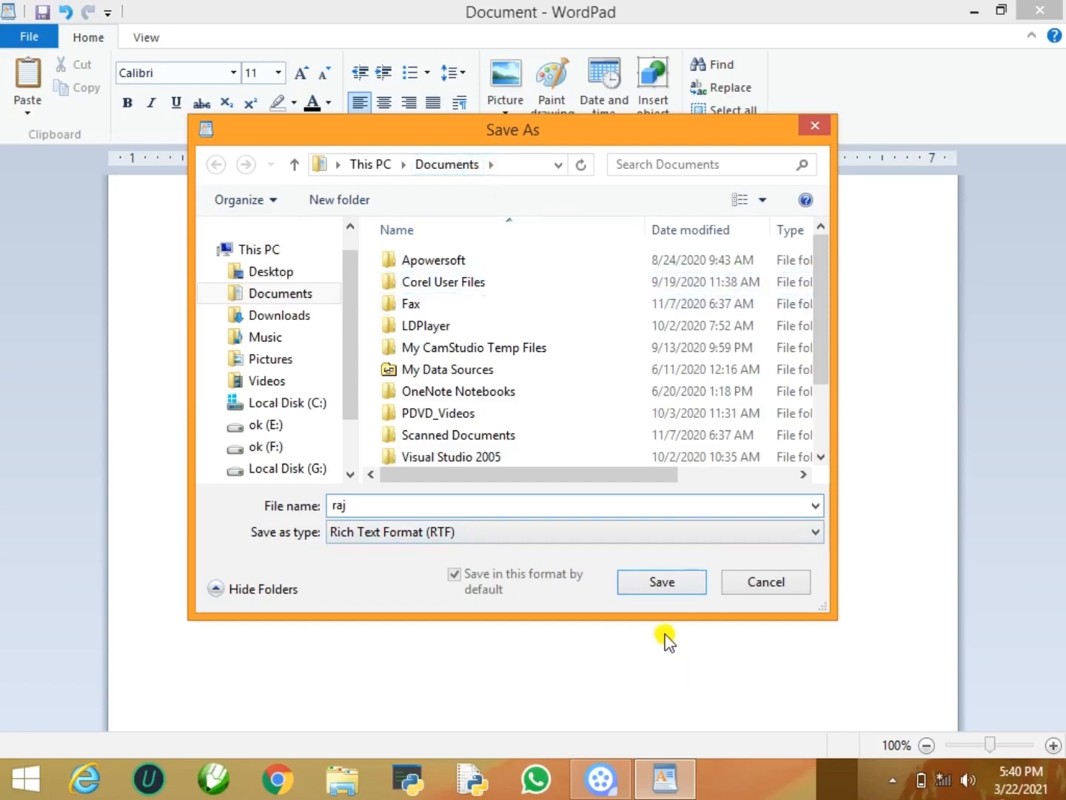
left_click(662, 582)
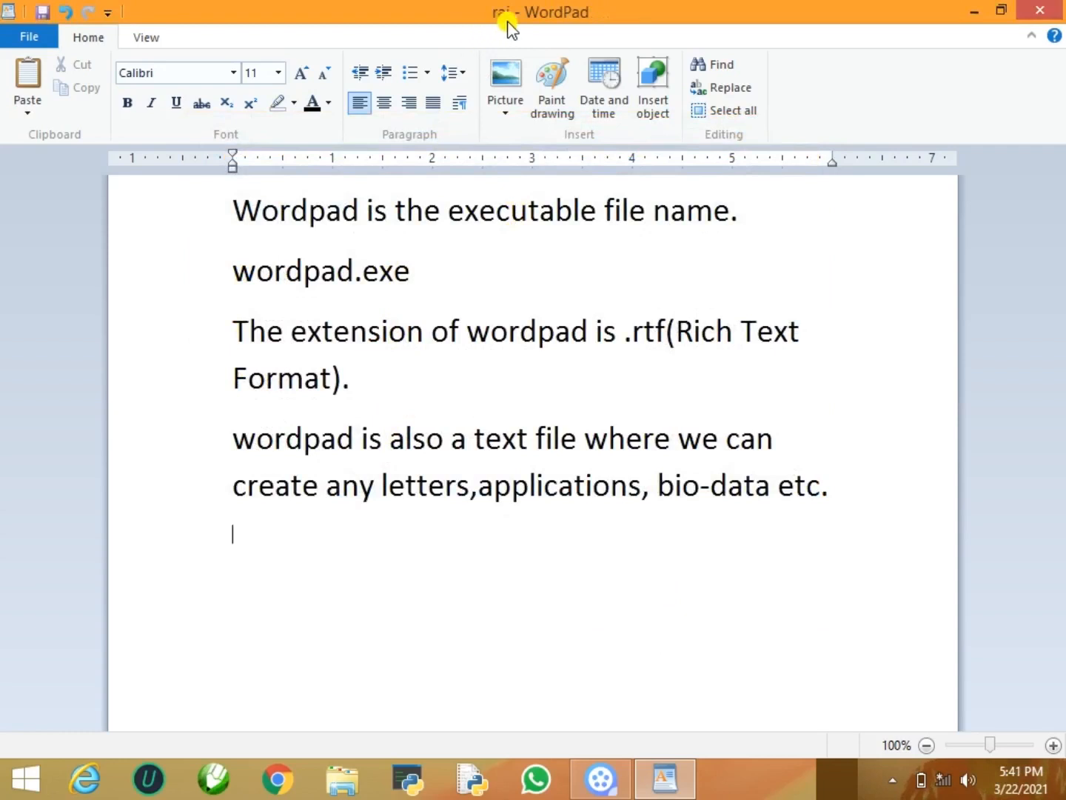
Save a copy of the document under the new file name "deep" in Rich Text Format (RTF) in Documents.
left_click(33, 37)
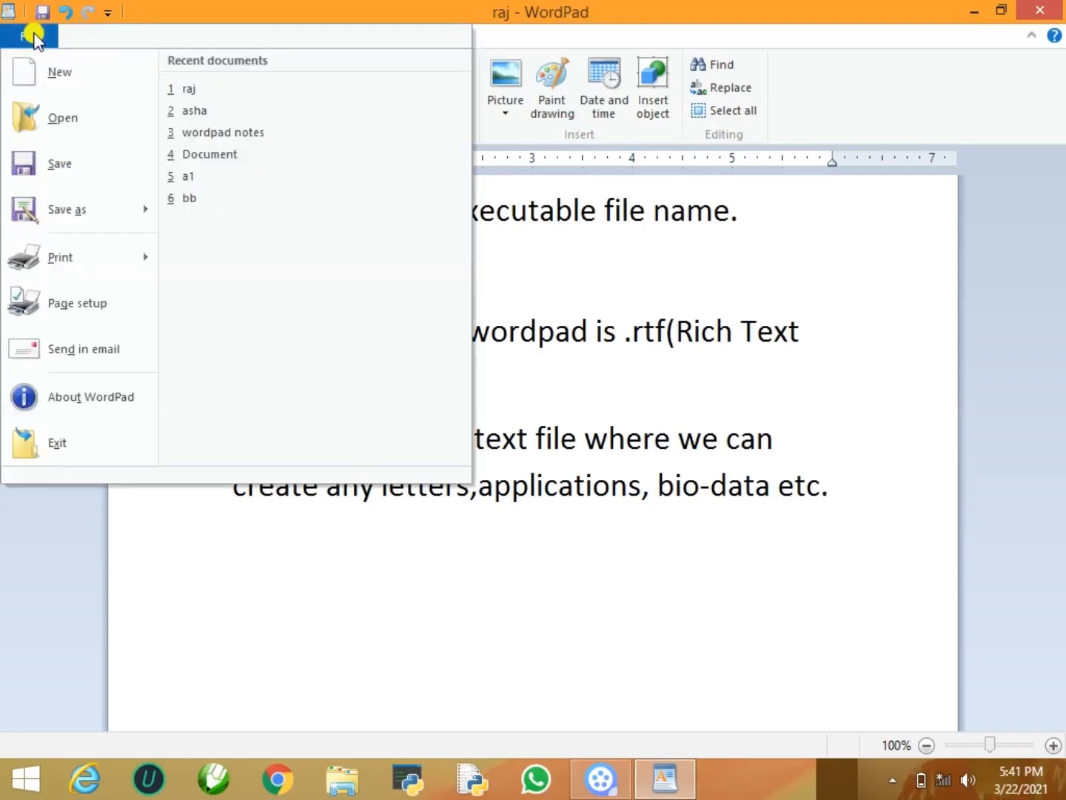
mouse_move(64, 214)
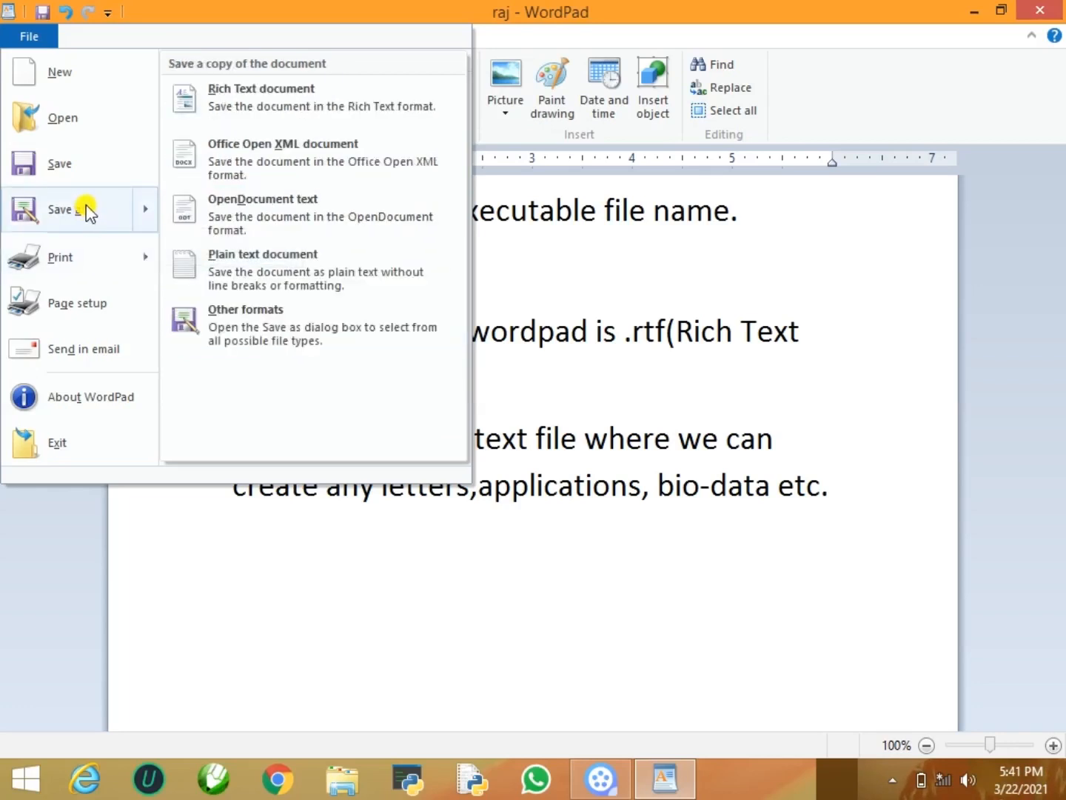
left_click(61, 210)
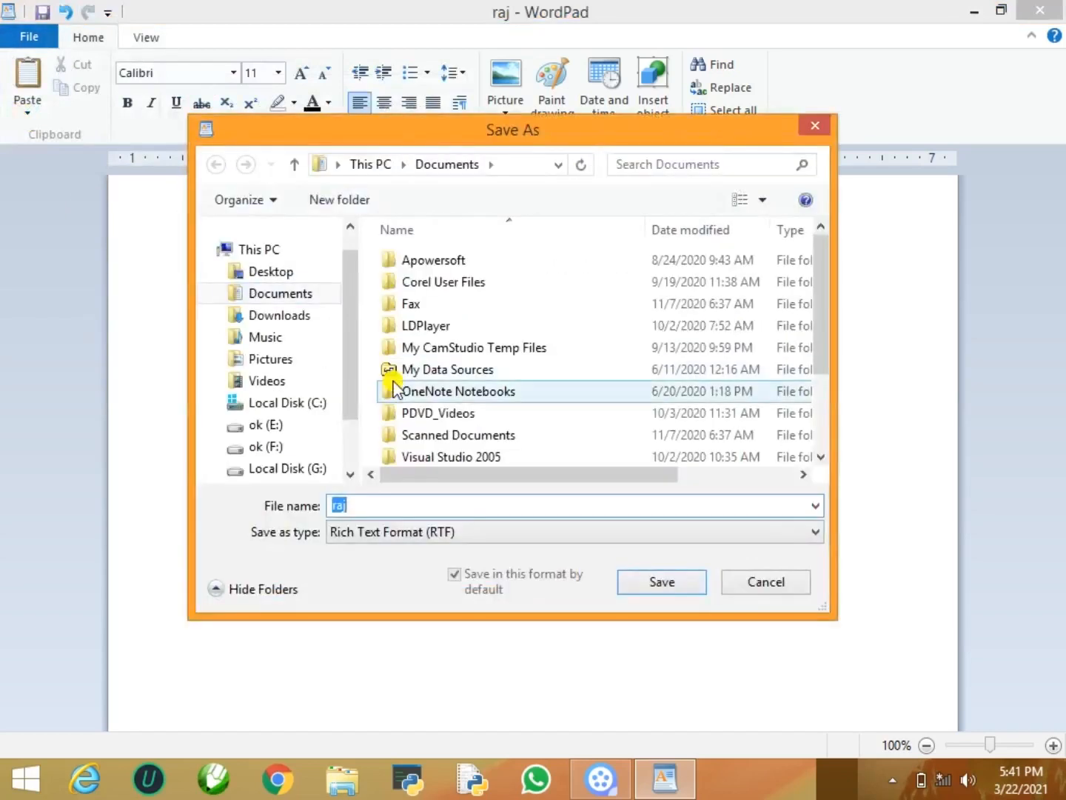
left_click(430, 503)
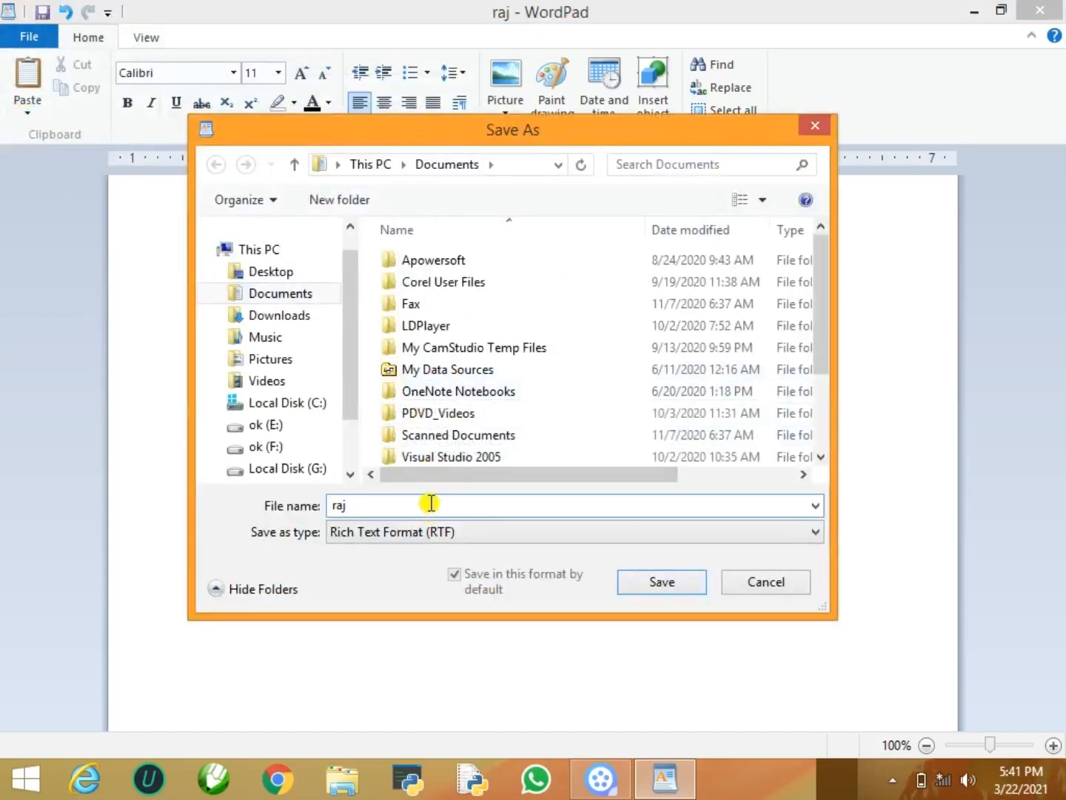
key("BackSpace")
key("BackSpace")
key("BackSpace")
type("deep")
left_click(661, 582)
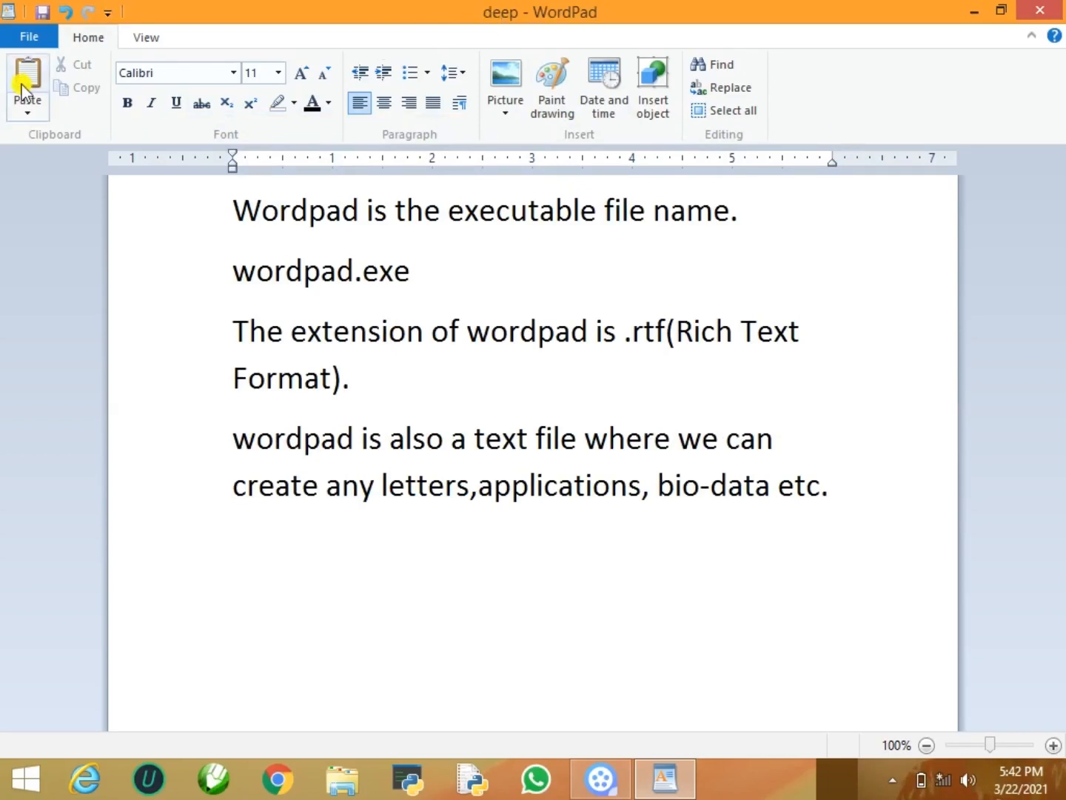
Create a new blank document in place of the saved notes.
left_click(31, 38)
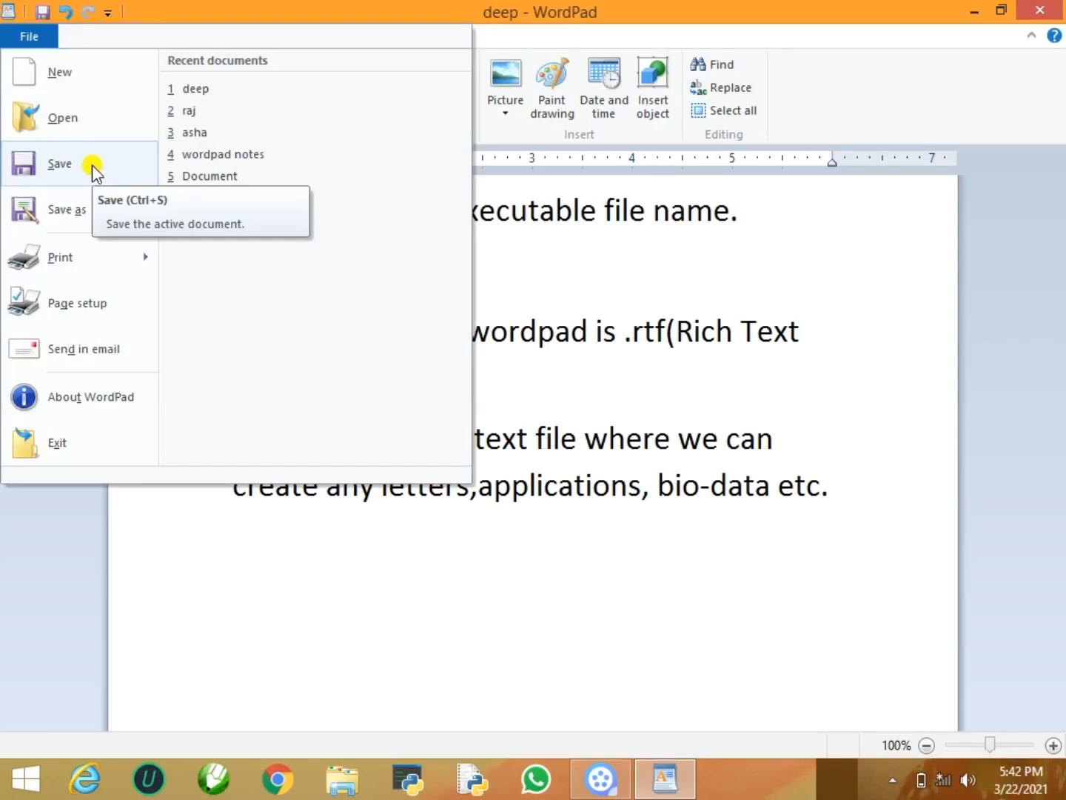
mouse_move(108, 219)
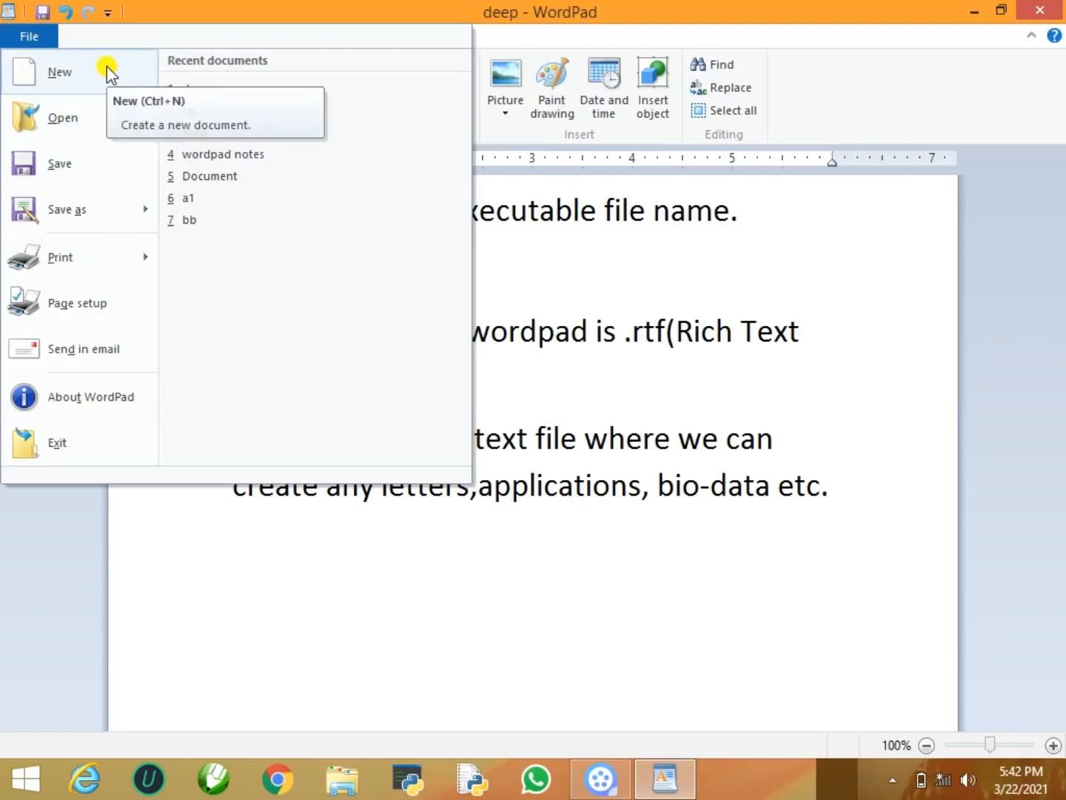
left_click(106, 65)
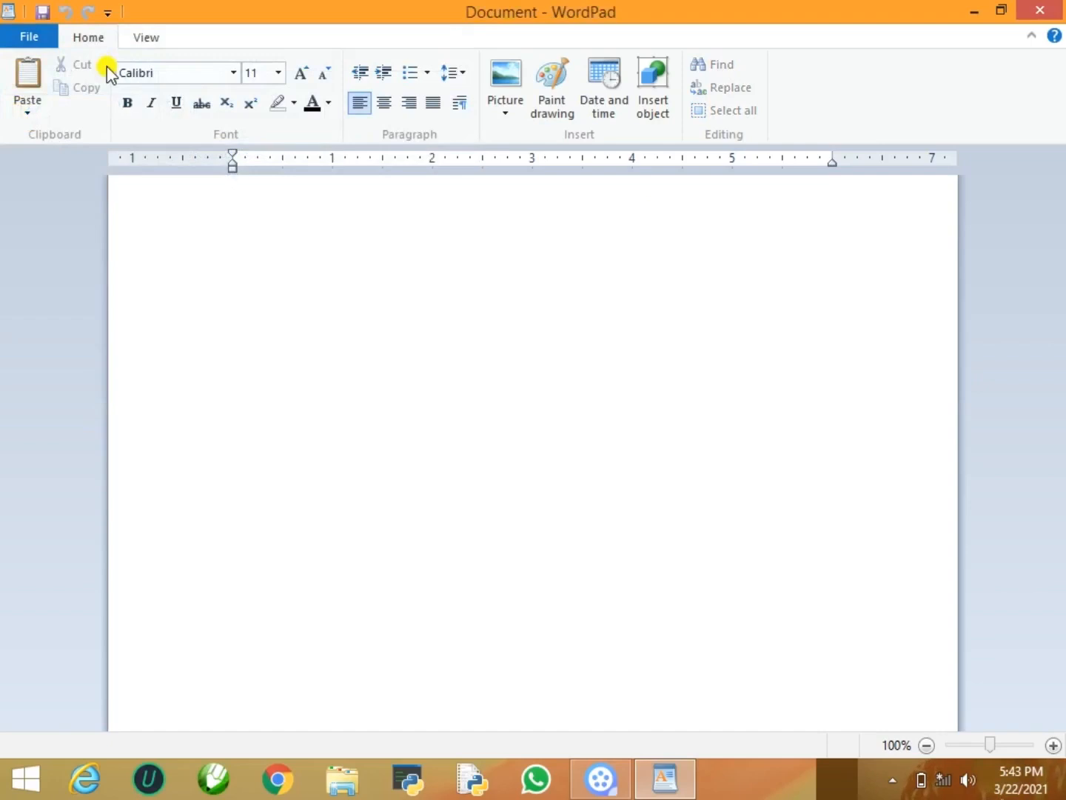
Reopen the saved files "deep" and "raj" one after the other from the recent documents.
left_click(22, 31)
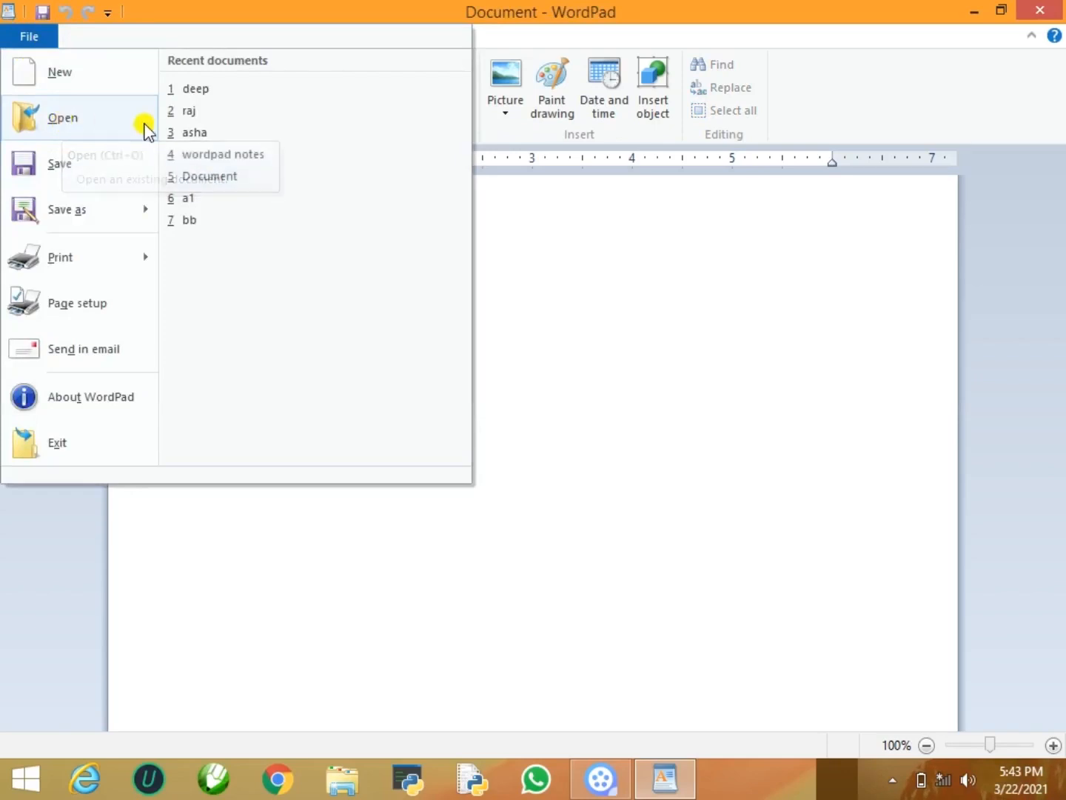
left_click(226, 90)
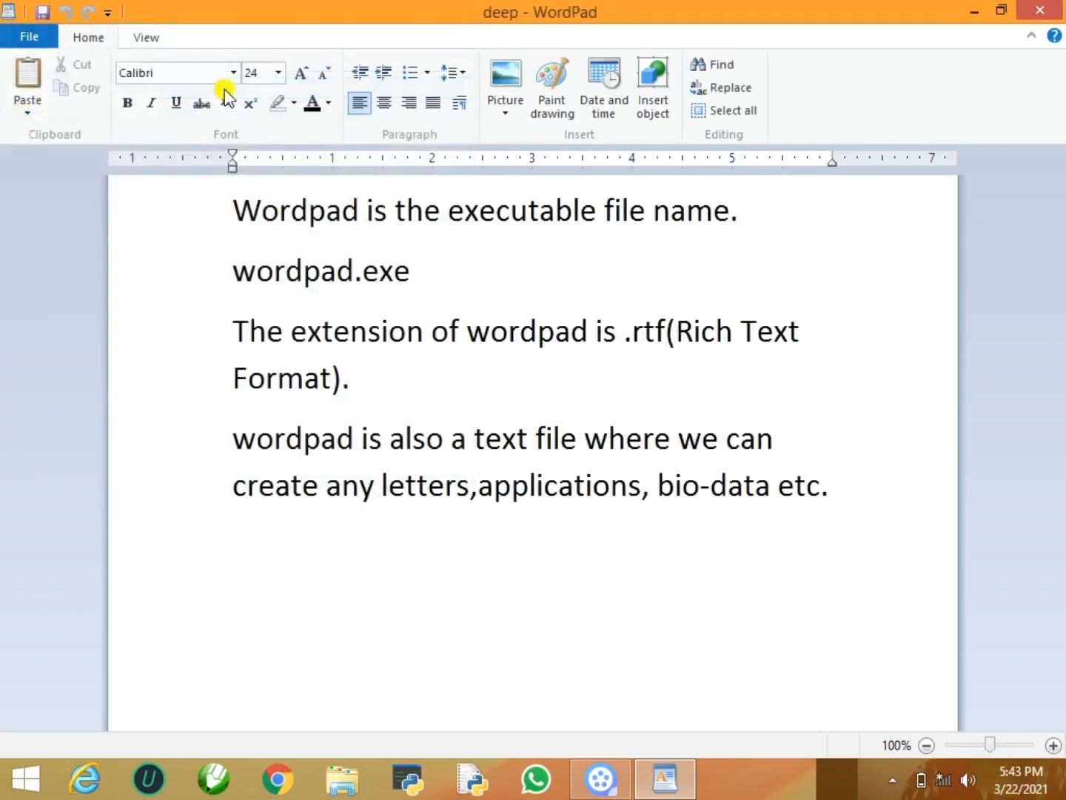
left_click(28, 30)
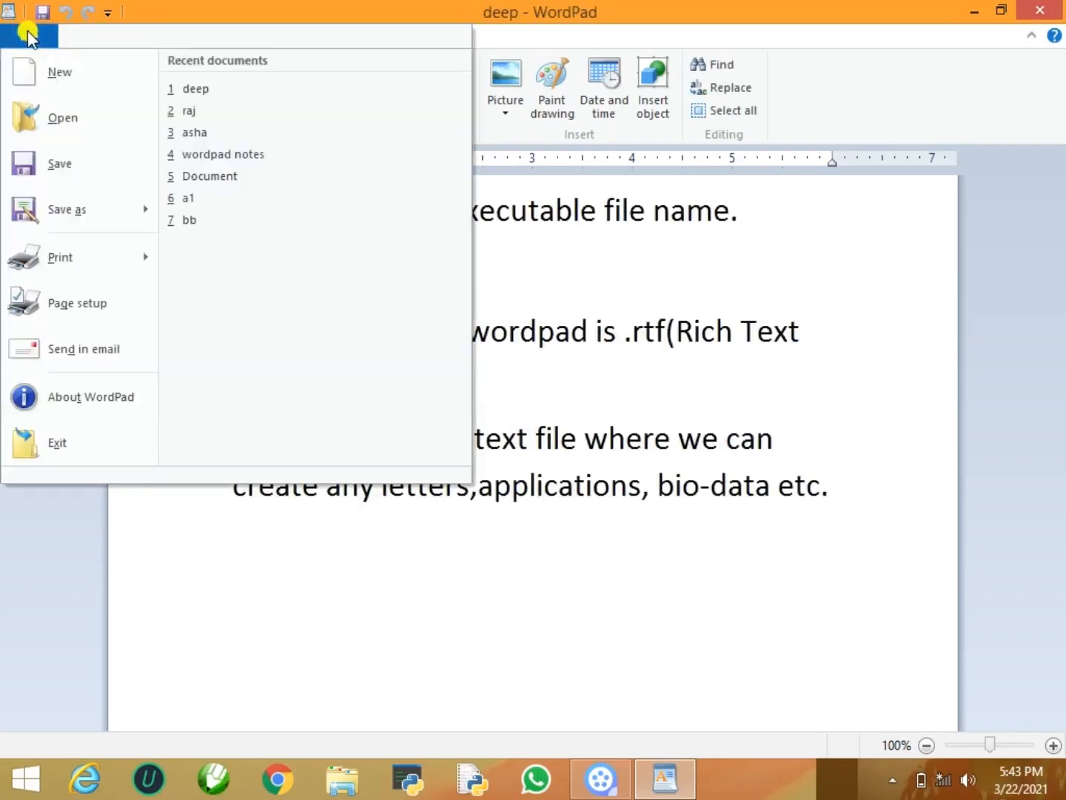
left_click(192, 112)
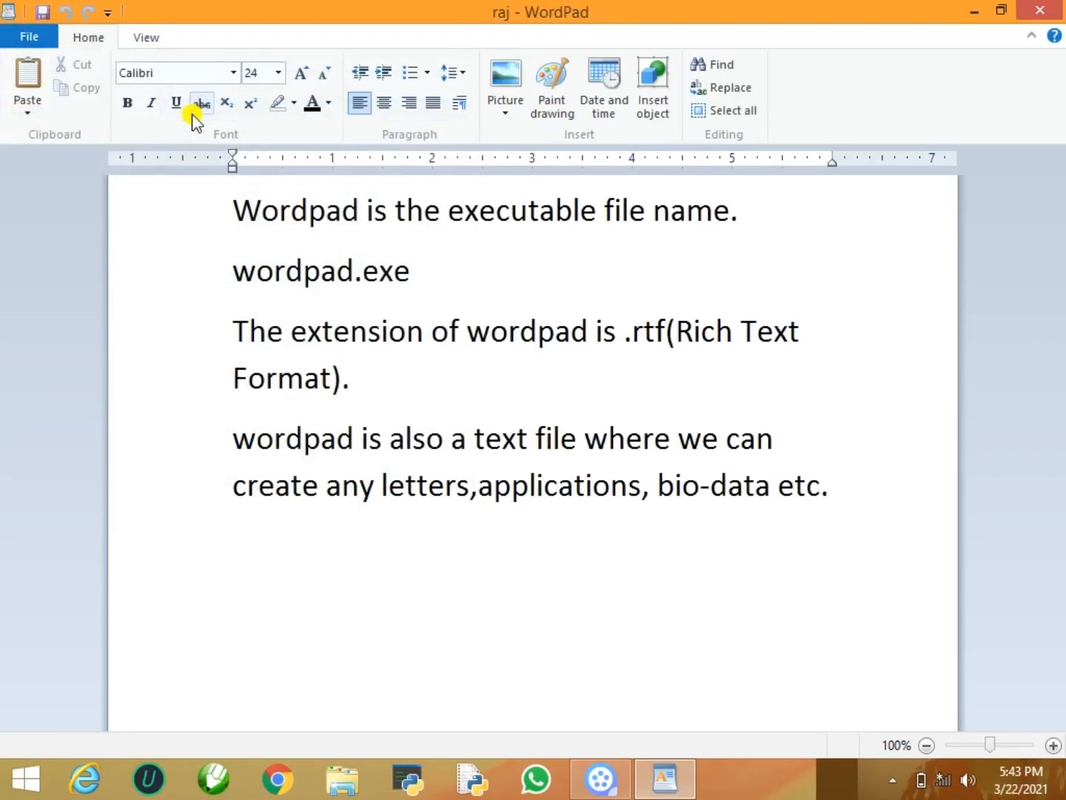
Browse the Documents folder for saved files in the Open dialog and cancel without opening one.
left_click(41, 36)
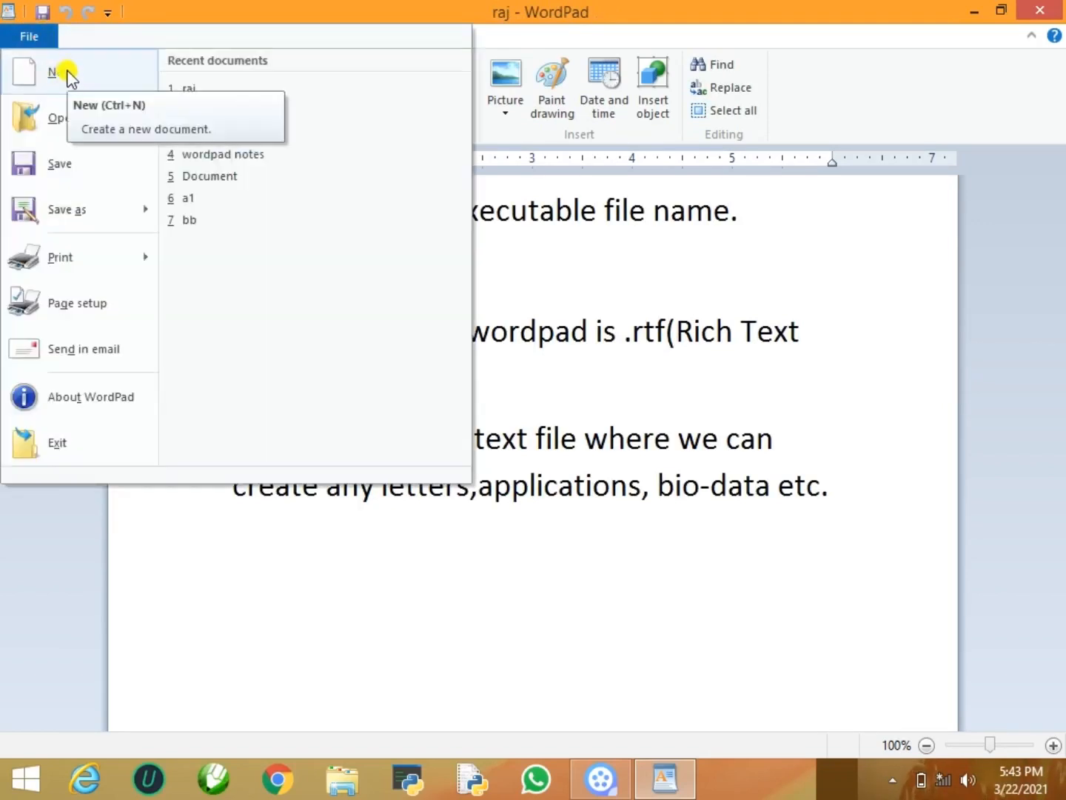
left_click(85, 124)
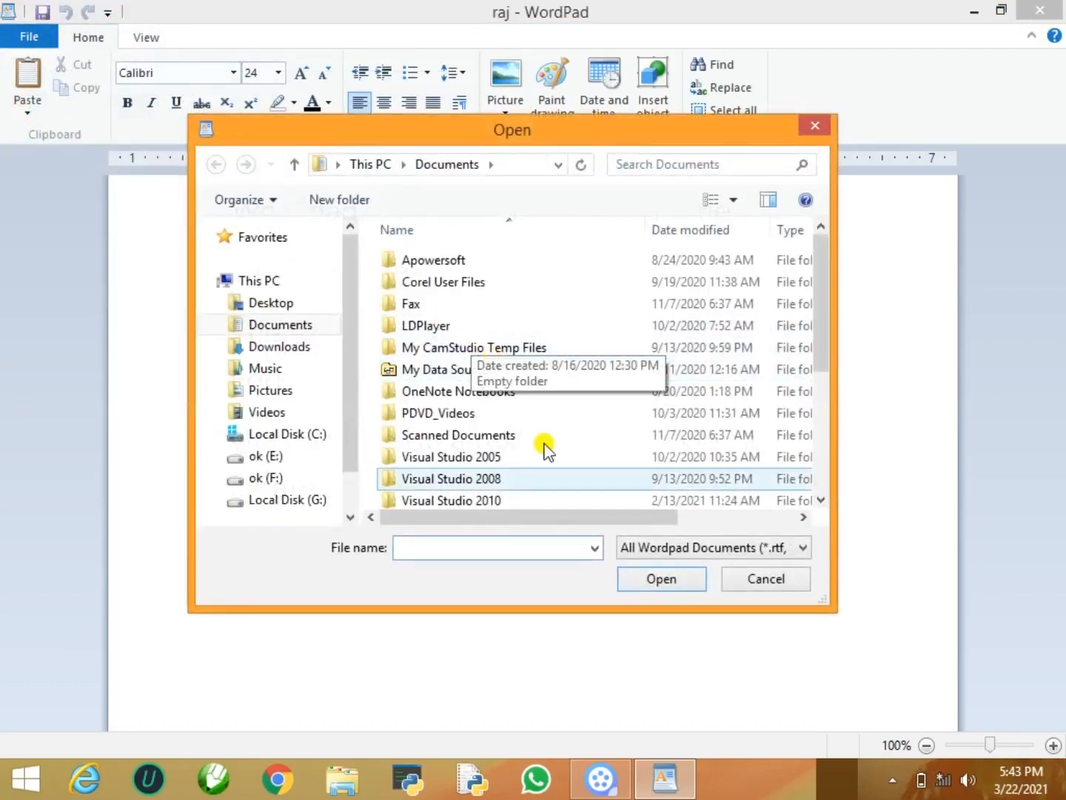
left_click(821, 500)
left_click_drag(821, 502, 822, 502)
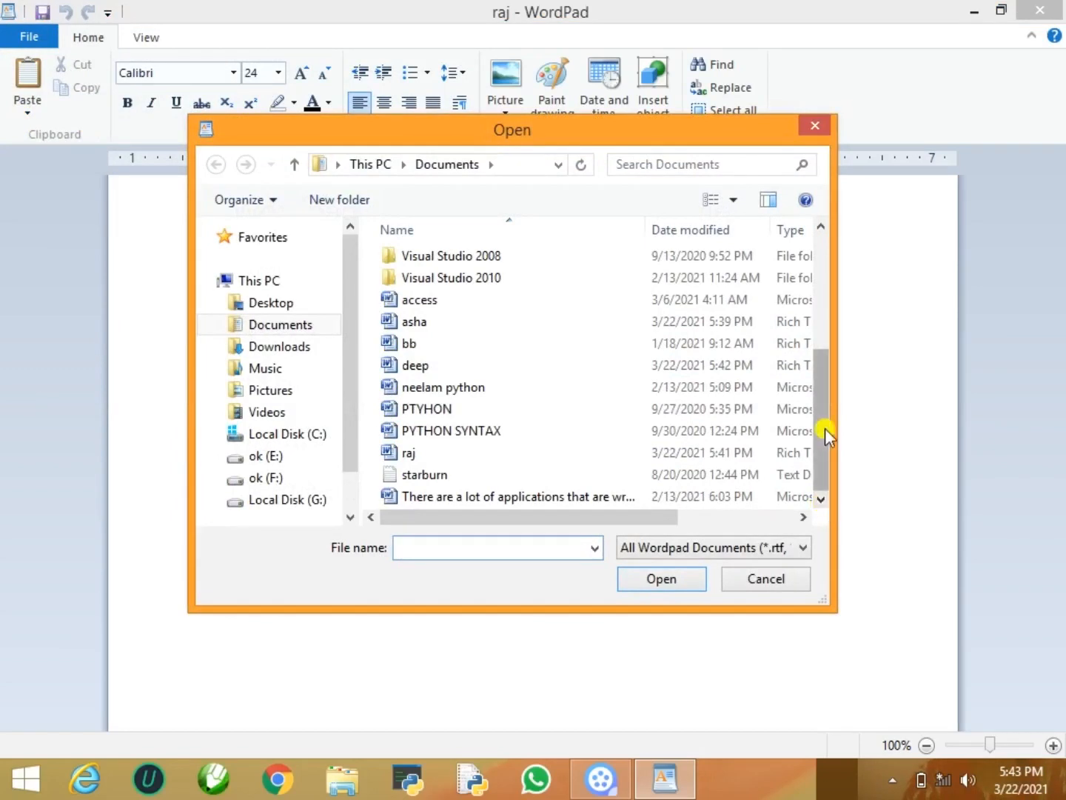
left_click_drag(825, 430, 844, 445)
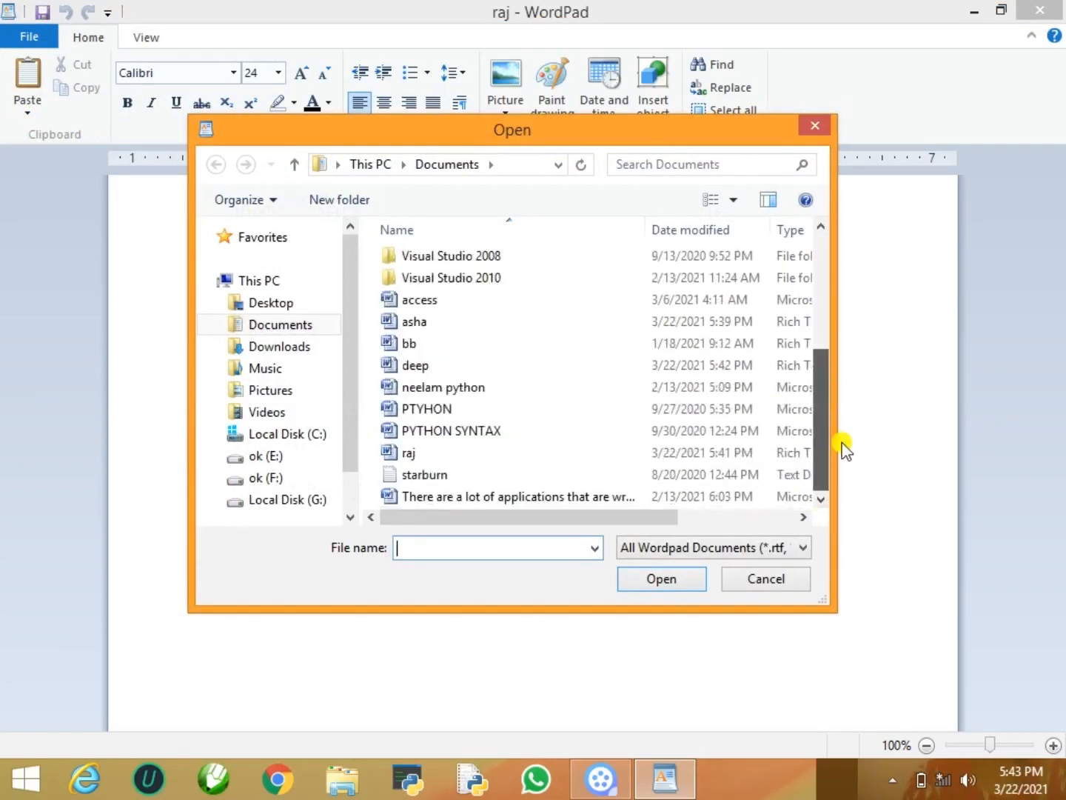
left_click(781, 582)
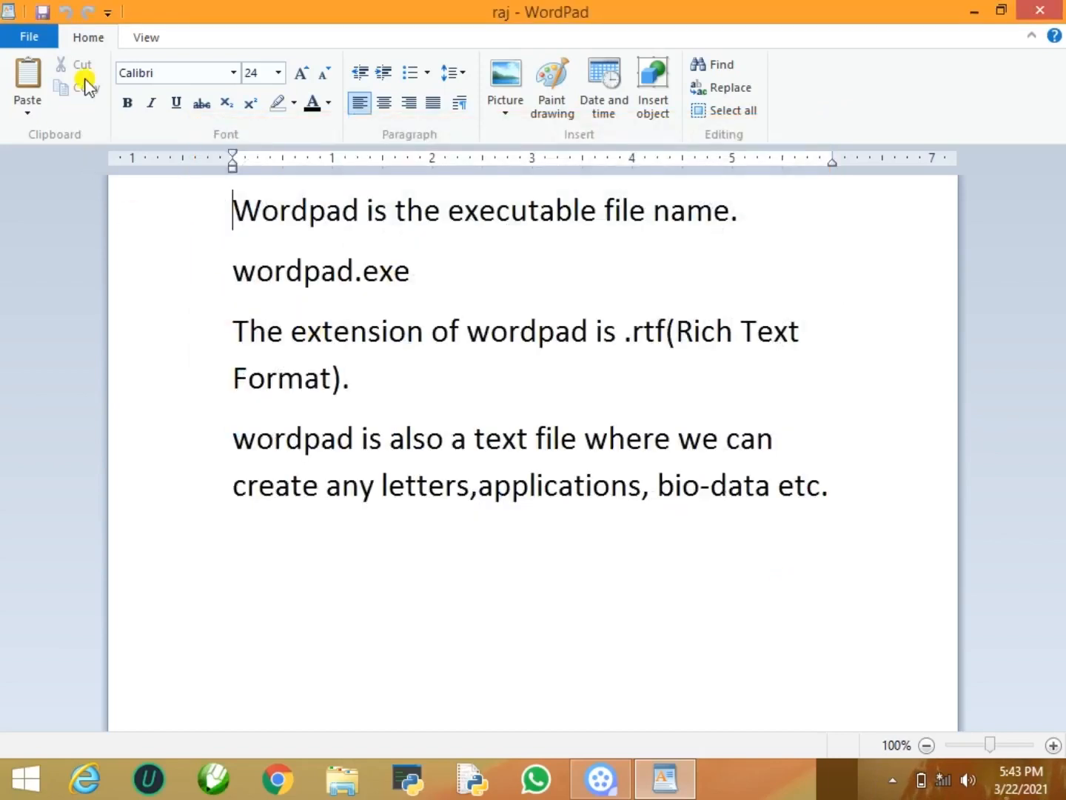
Open the print settings for the document "raj" and move the dialog clear of the window's corner.
left_click(33, 37)
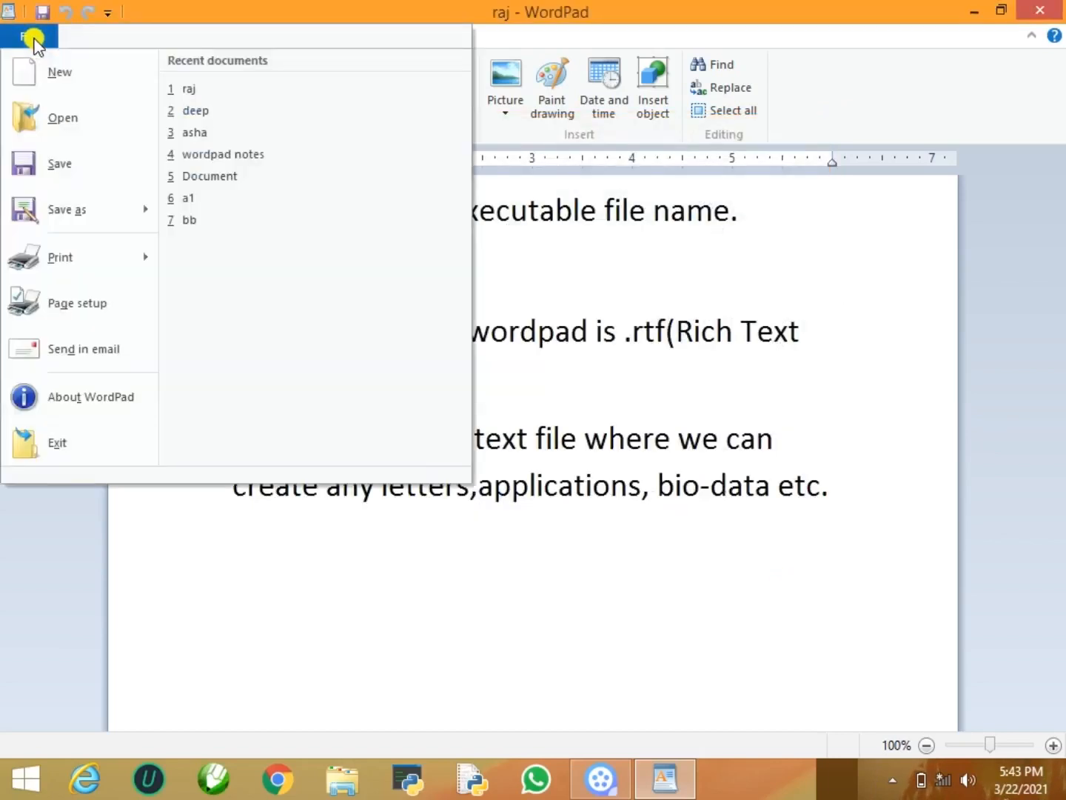
mouse_move(102, 252)
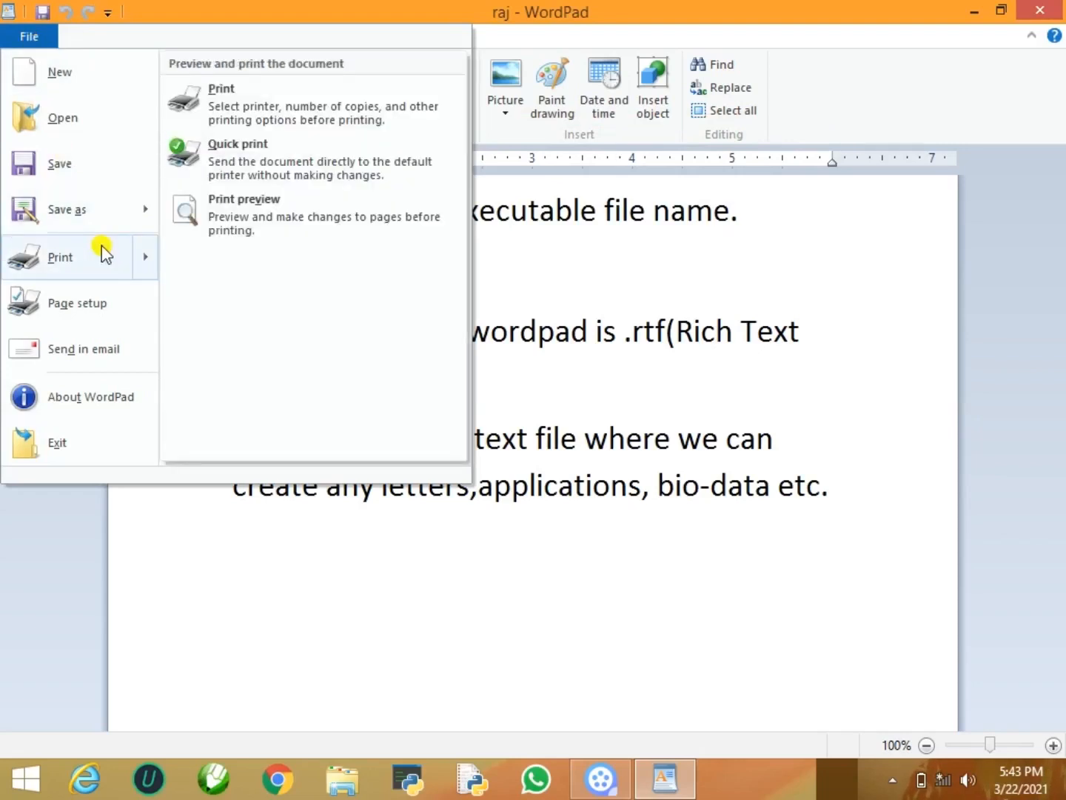
left_click(263, 108)
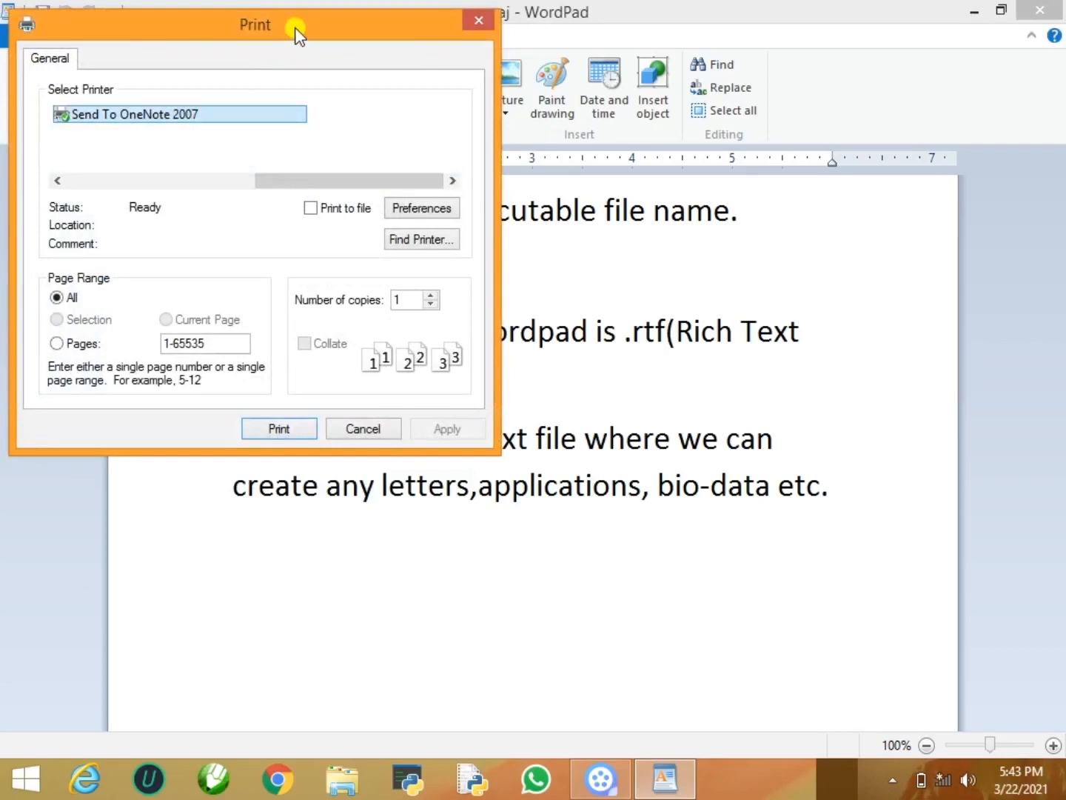
left_click_drag(298, 33, 601, 138)
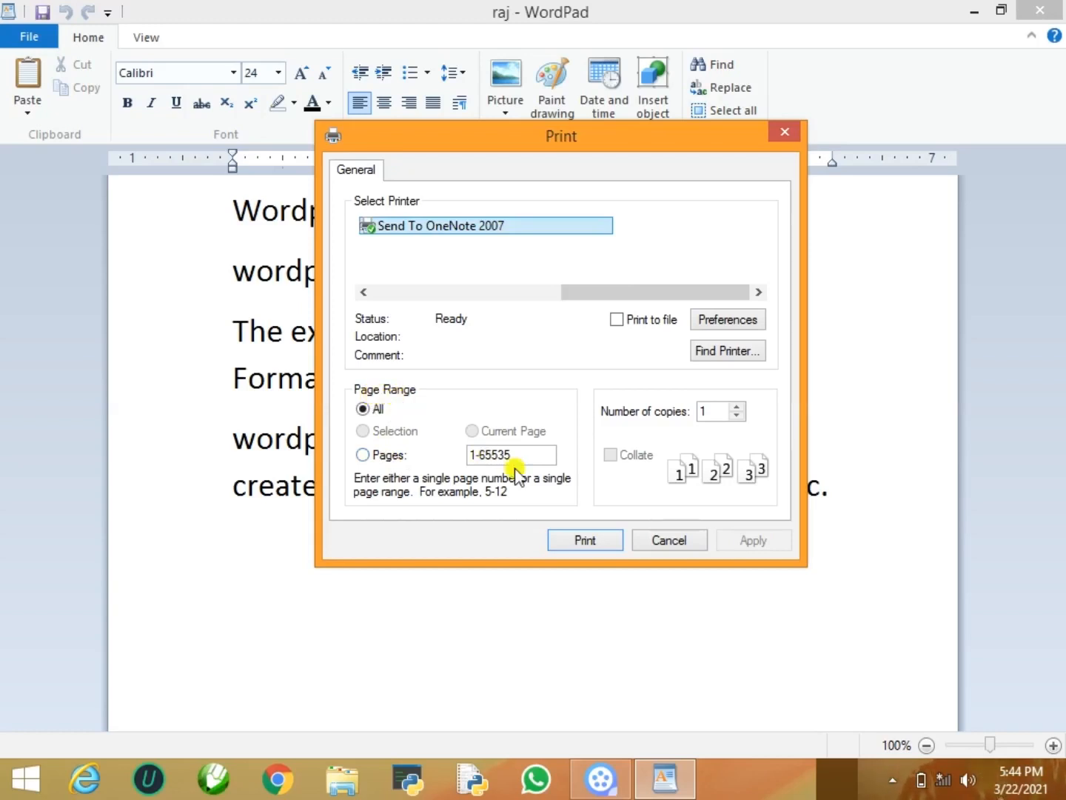
Try the custom print page range 1-5,7,9, and cancel printing after returning the range to All.
left_click(411, 457)
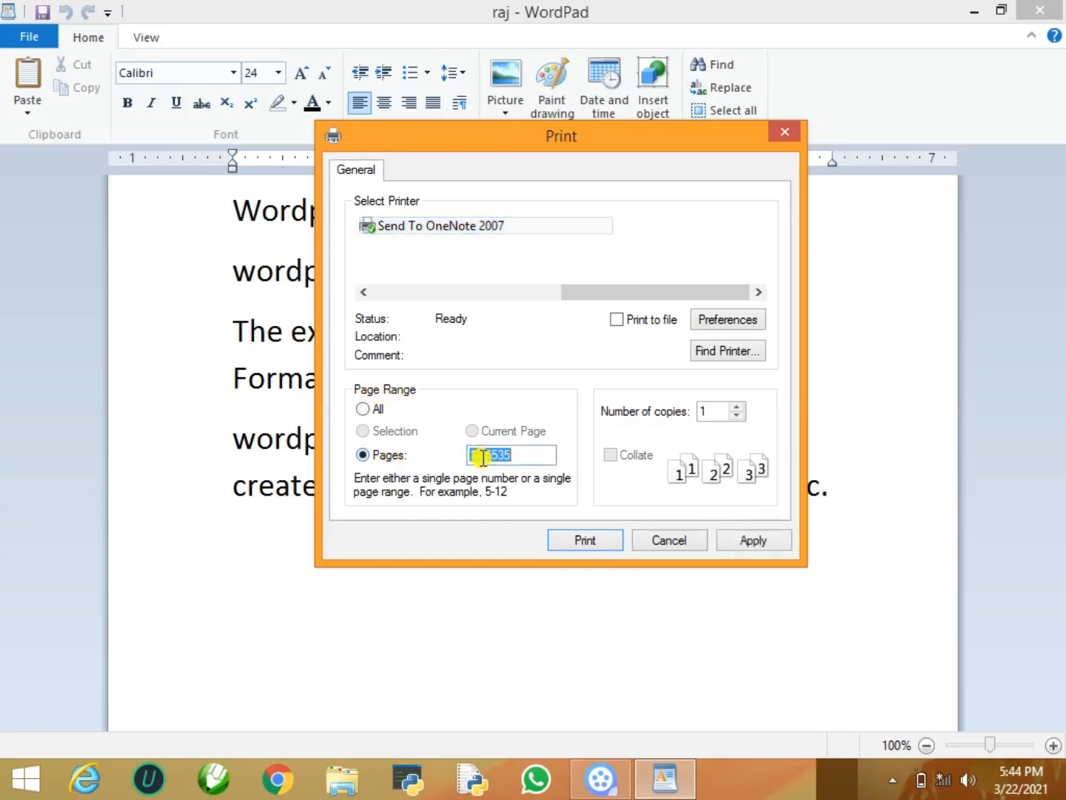
left_click(526, 459)
key("BackSpace")
key("BackSpace")
key("BackSpace")
key("BackSpace")
key("BackSpace")
key("BackSpace")
key("BackSpace")
type("1")
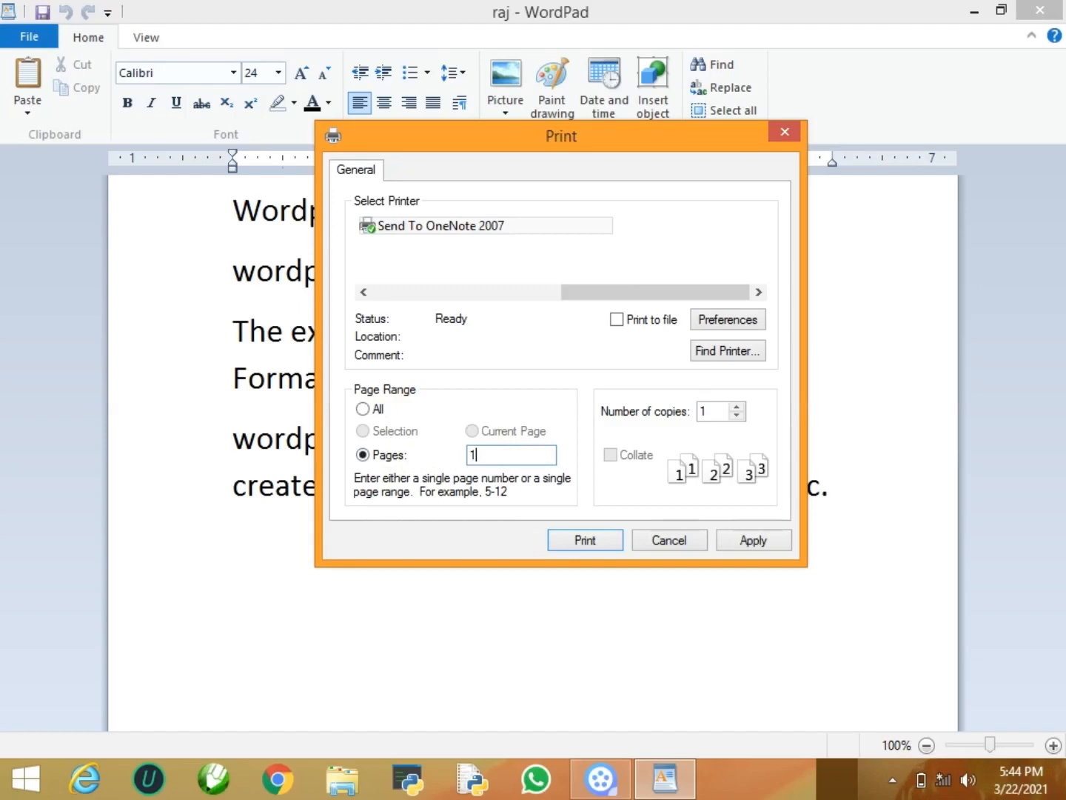
type("-5,7,9")
left_click(377, 410)
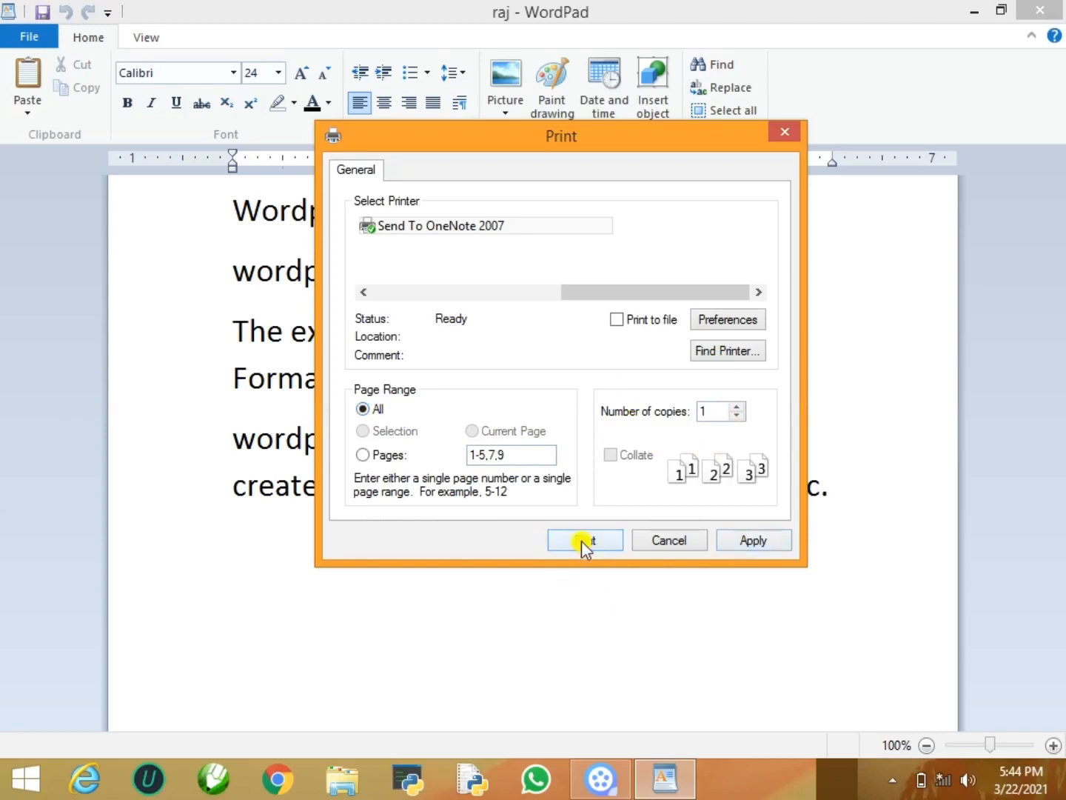
left_click(669, 540)
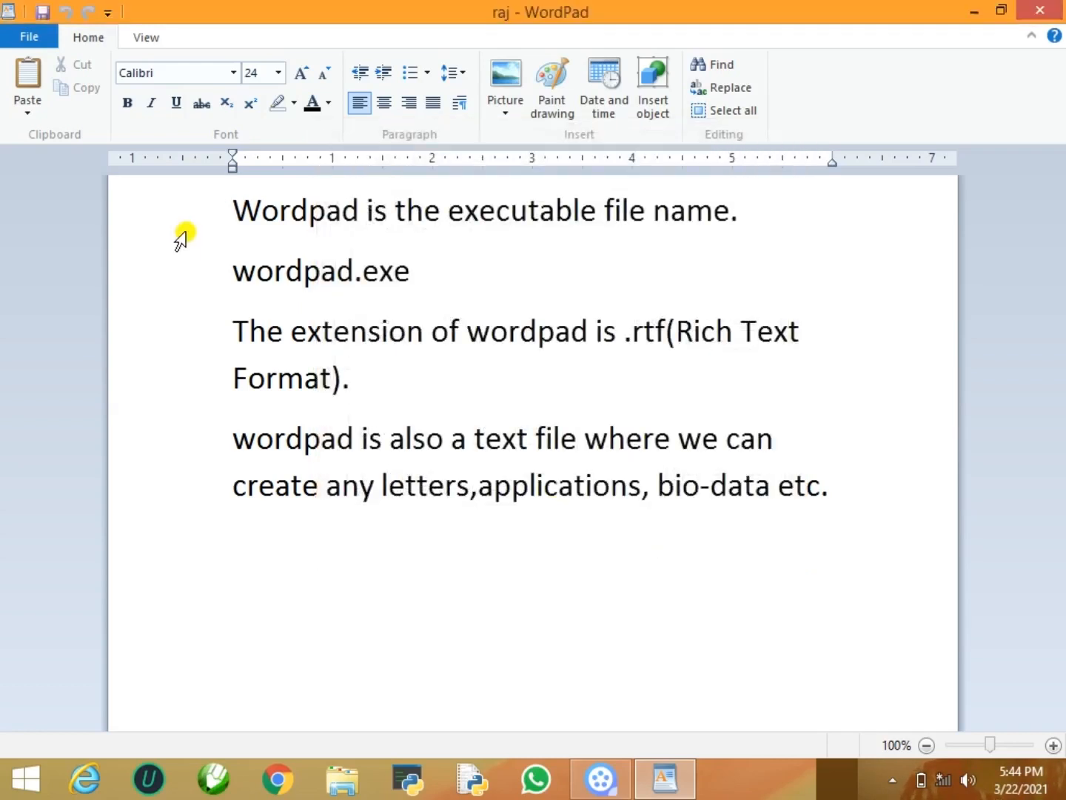
Show the document in print preview and examine the page at 100% zoom and at whole-page size.
left_click(36, 39)
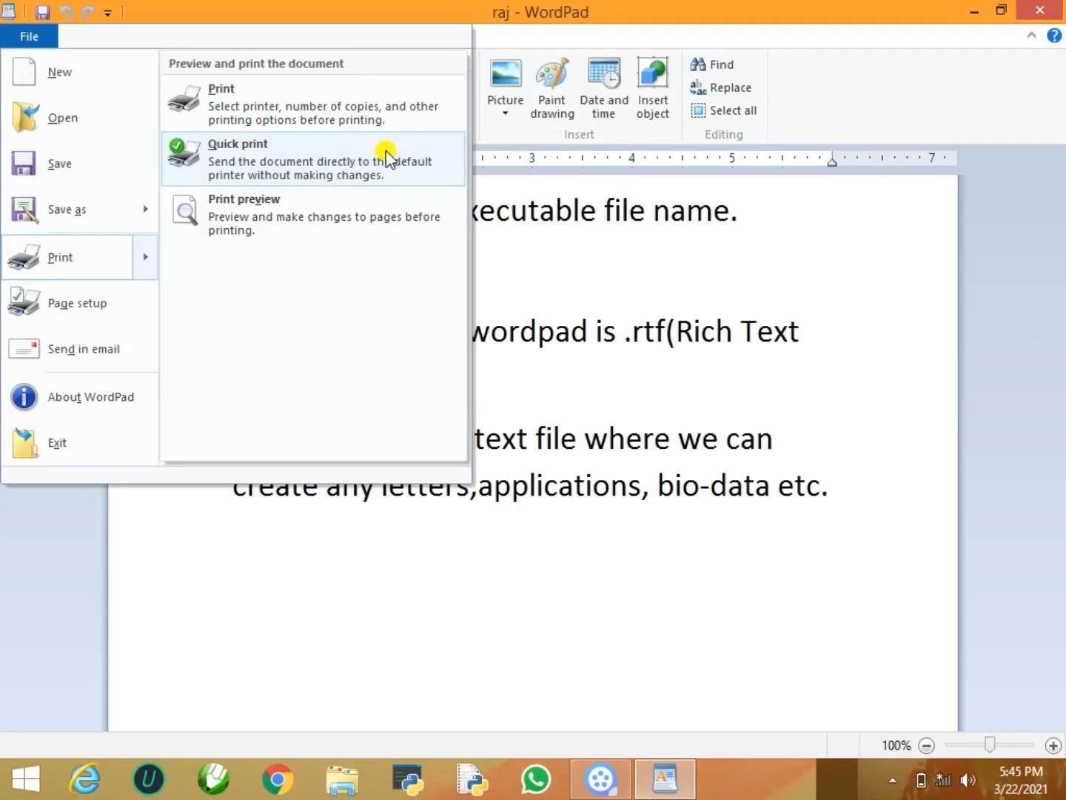
left_click(308, 217)
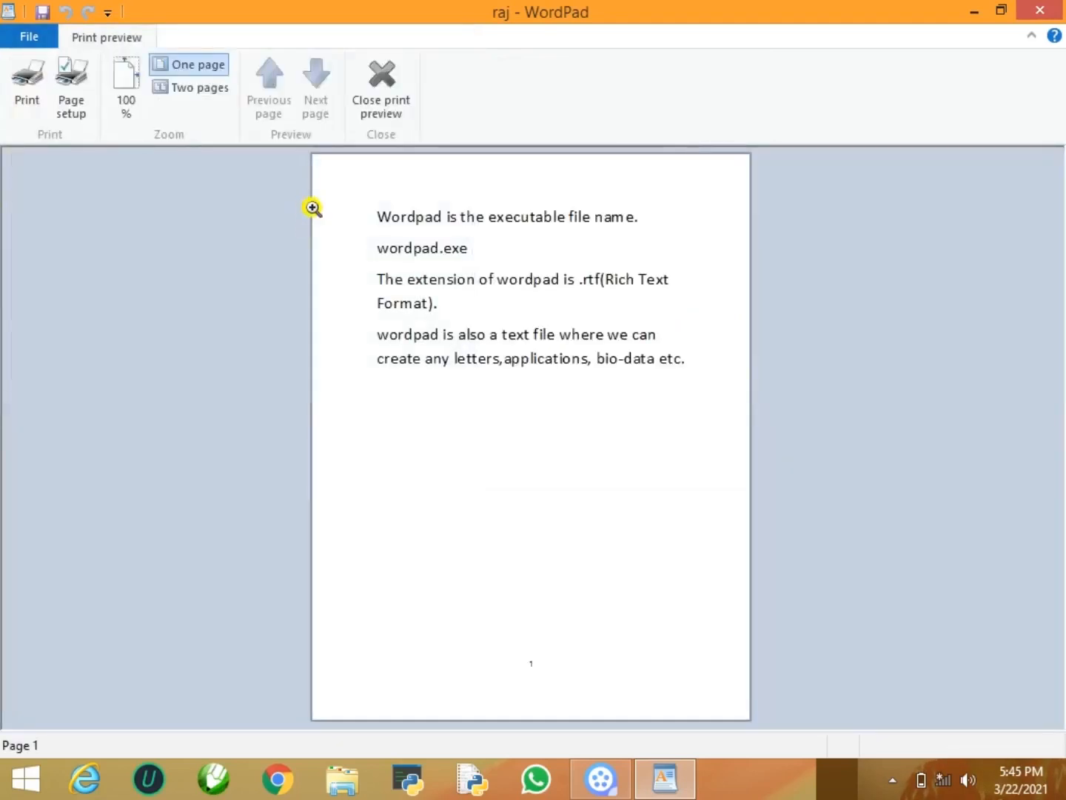
left_click(472, 198)
left_click(471, 199)
left_click(511, 327)
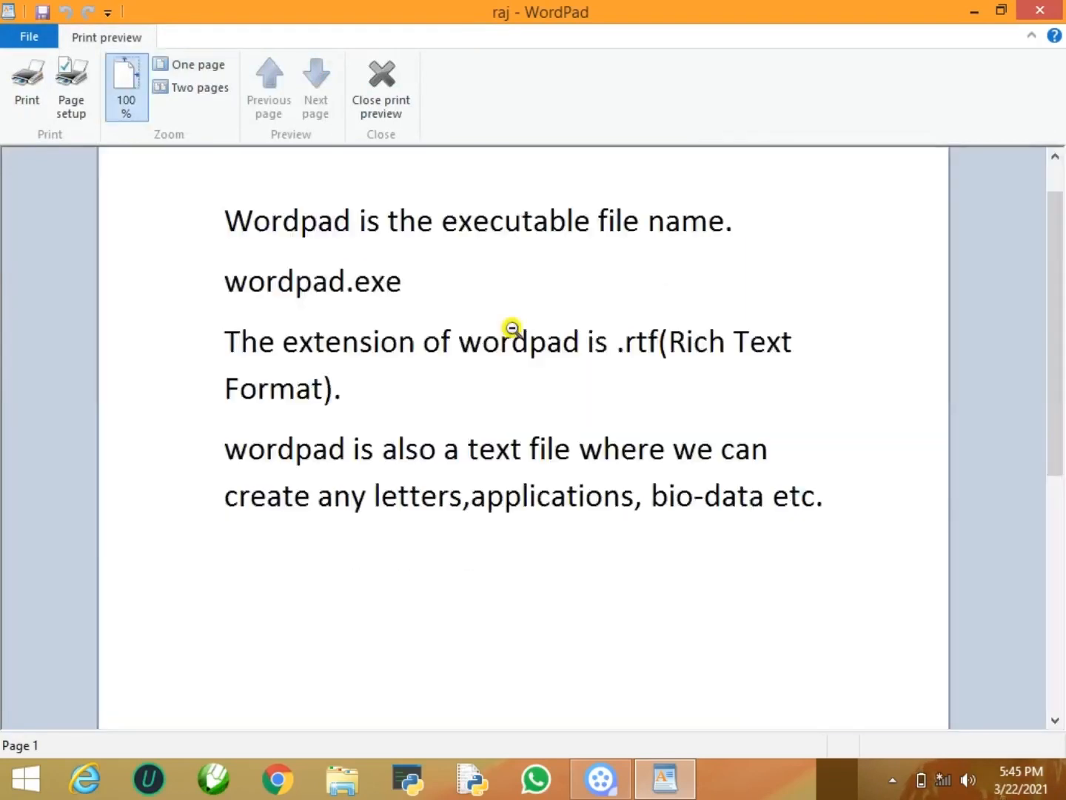
left_click(512, 327)
left_click(479, 176)
left_click(477, 176)
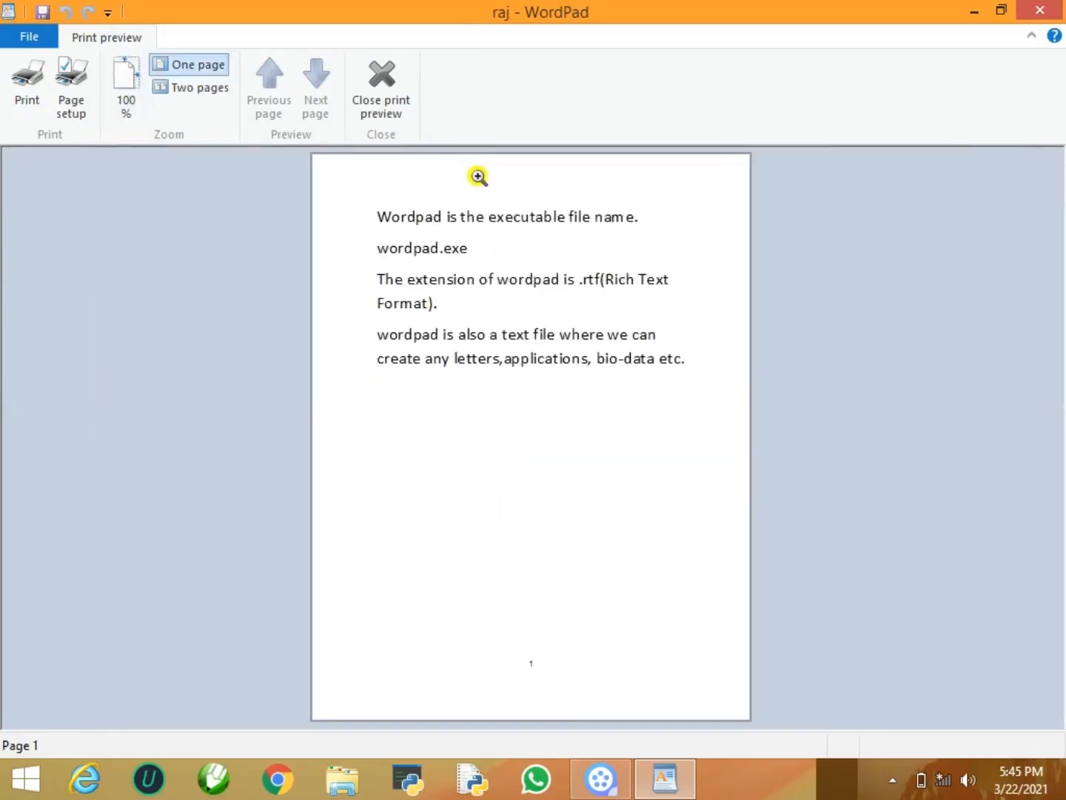
Compare the two-page and one-page layouts in the print preview and close the preview.
left_click(216, 94)
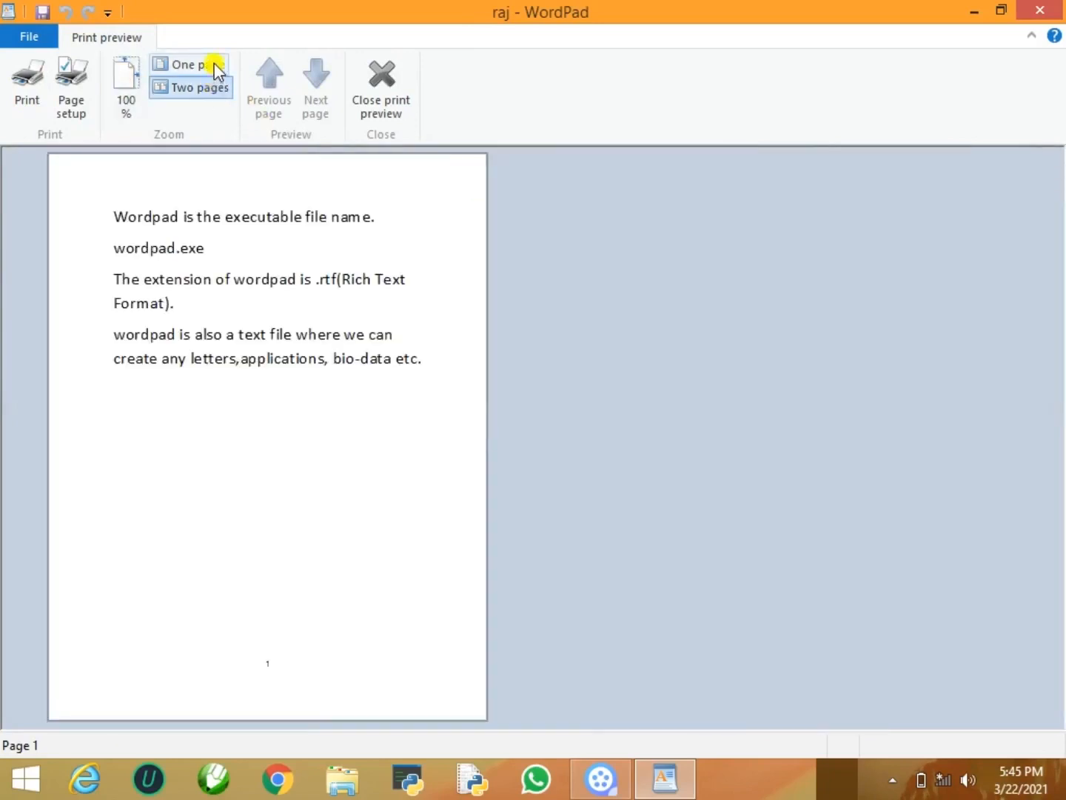
left_click(212, 66)
left_click(217, 90)
left_click(206, 66)
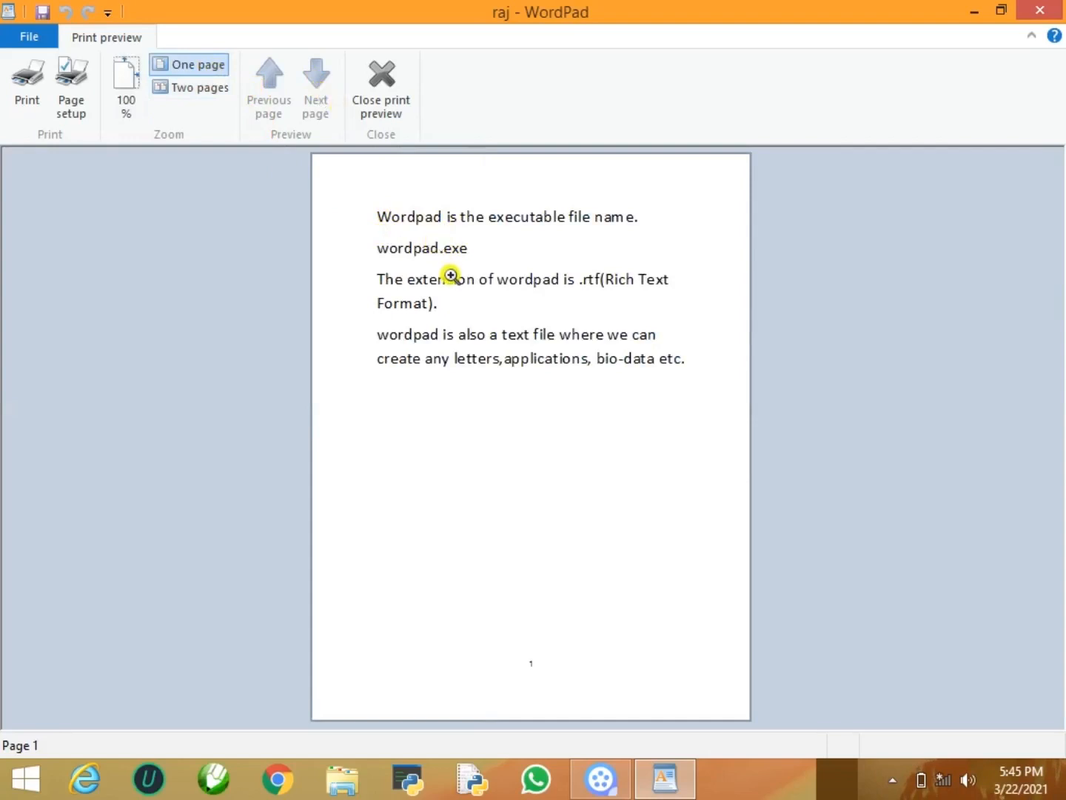
left_click(381, 82)
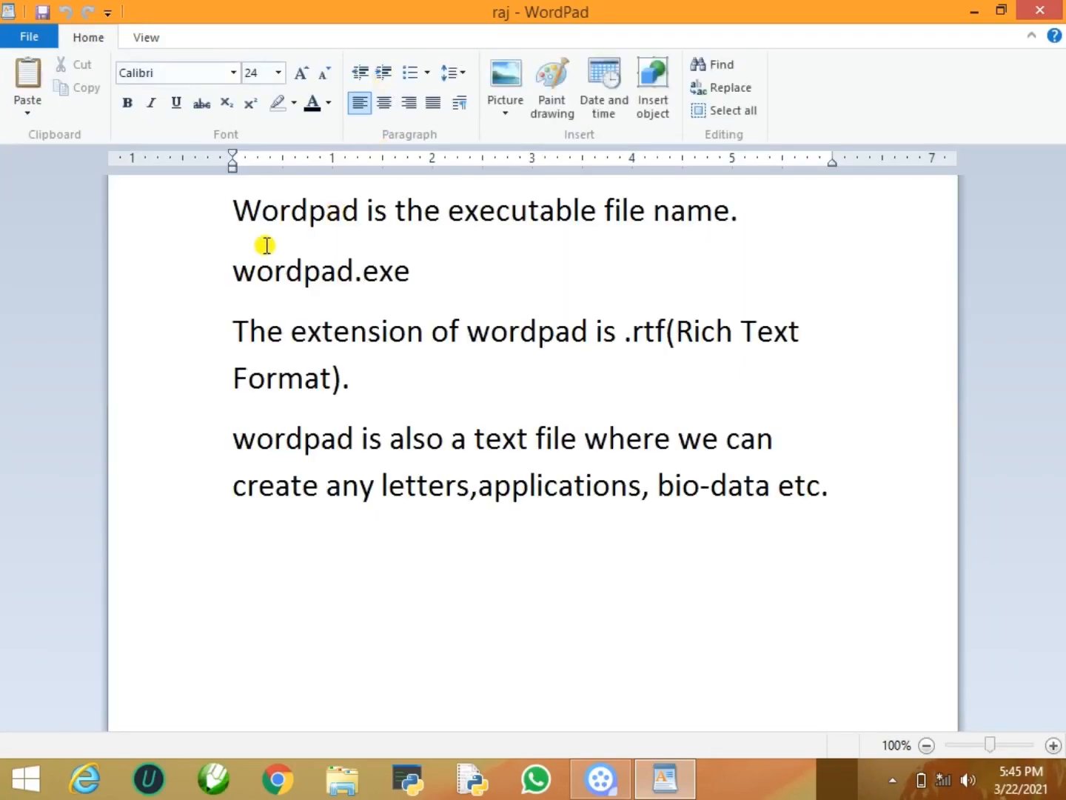
Copy all the notes, paste them repeatedly below the original text, and return to the start of the document.
left_click_drag(222, 215, 830, 526)
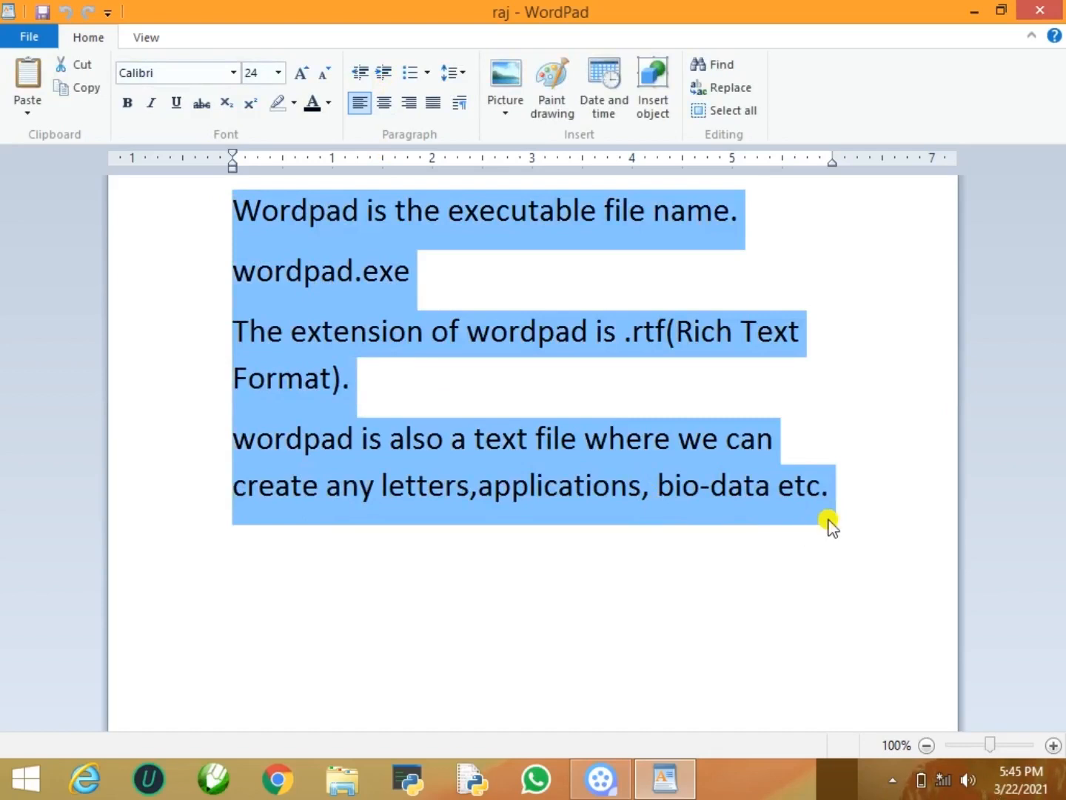
key("ctrl+c")
key("ctrl+End")
key("ctrl+v")
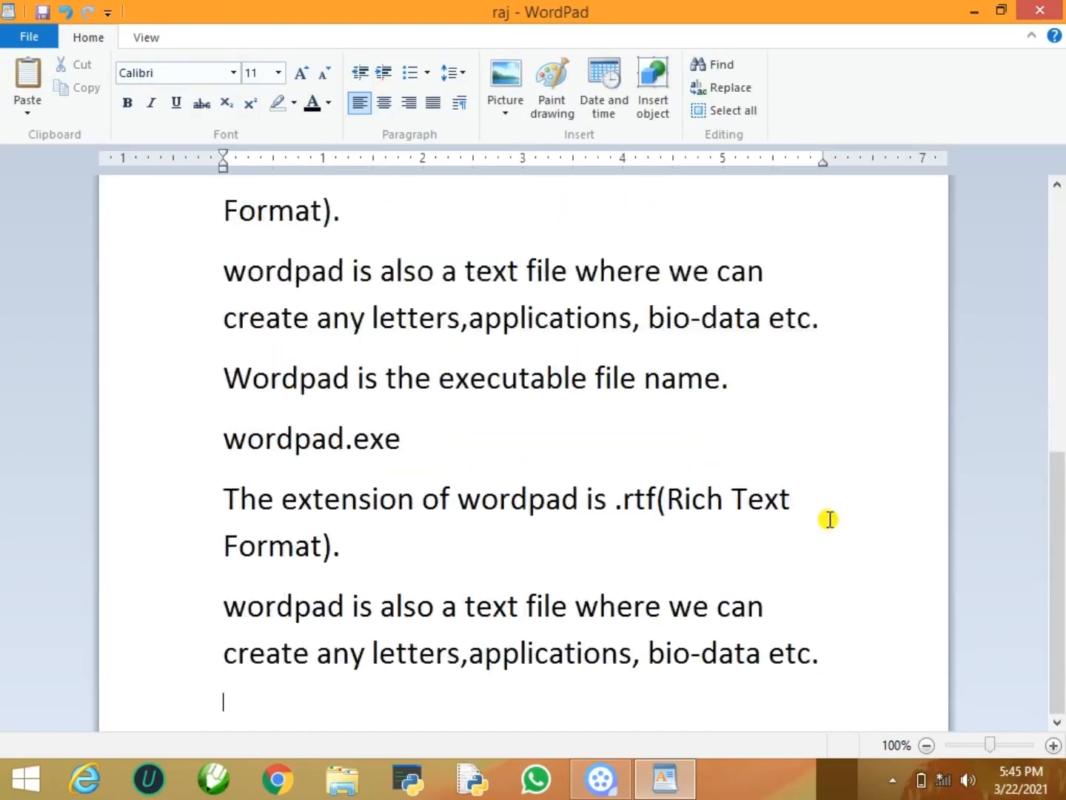
key("Up")
key("Up")
key("Up")
key("Up")
key("Up")
key("Up")
key("Up")
key("Up")
key("Up")
key("Up")
key("Up")
key("Up")
key("Up")
key("Up")
key("Up")
key("Up")
key("Up")
key("Up")
key("Up")
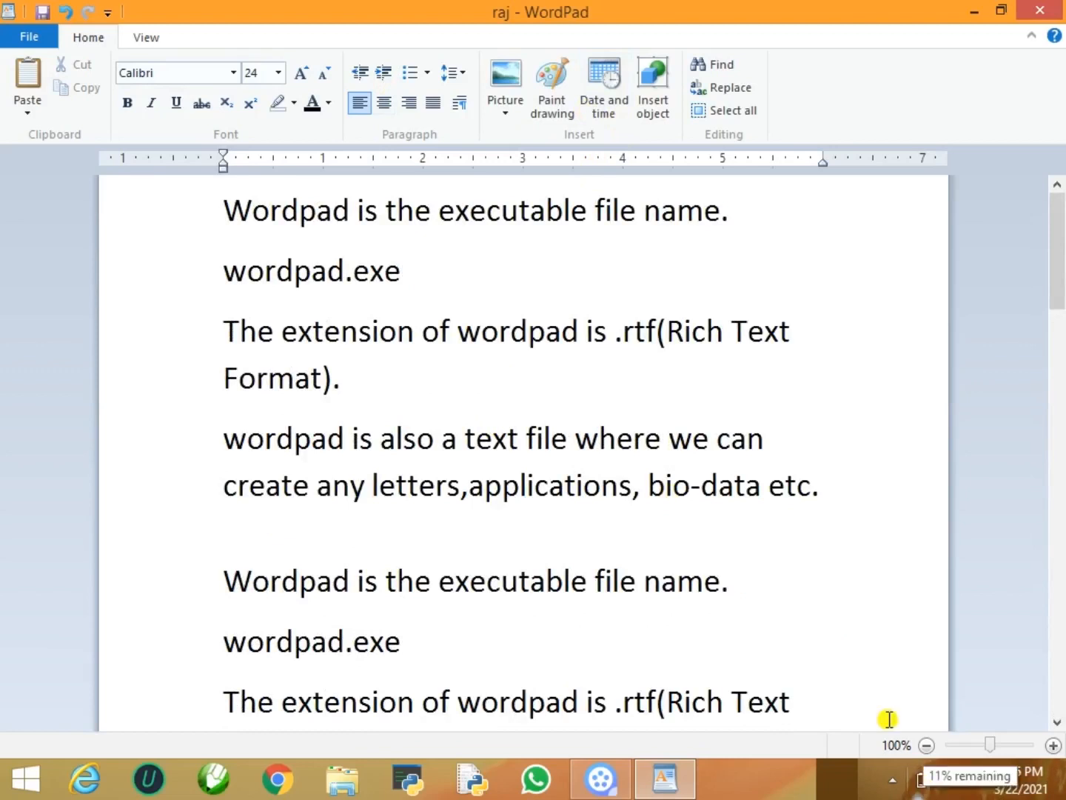
Preview the lengthened document for printing and alternate between the two-page and one-page layouts.
left_click(32, 43)
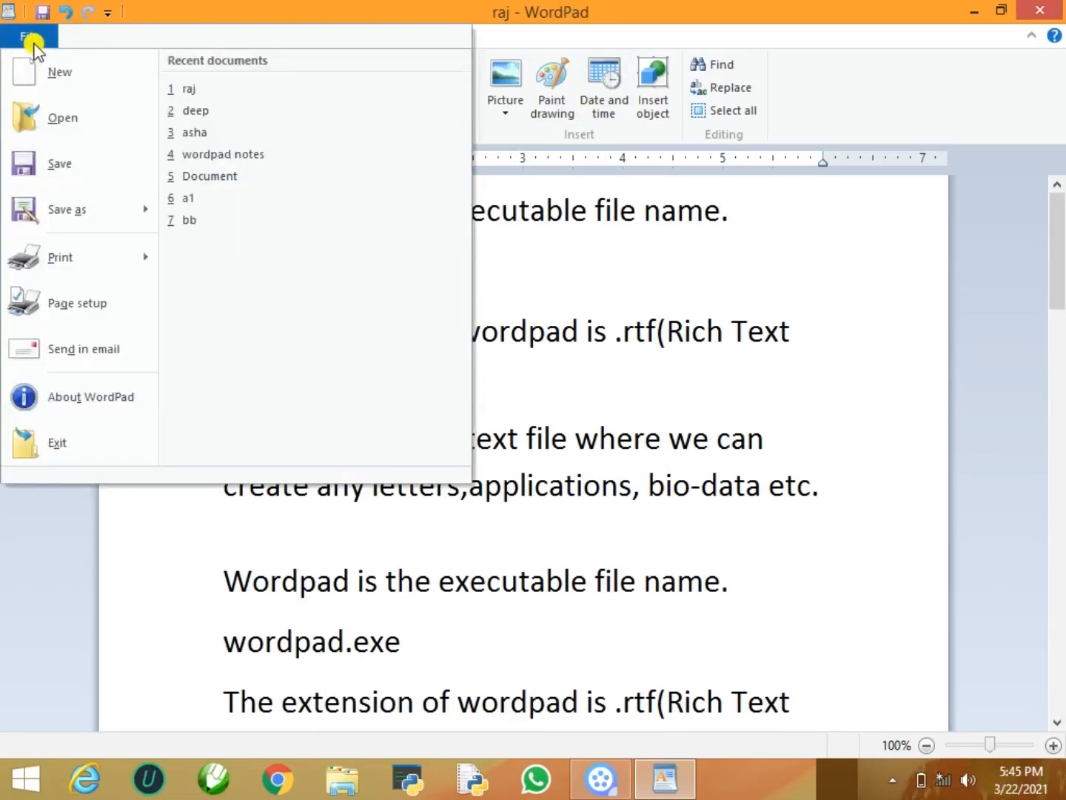
mouse_move(100, 272)
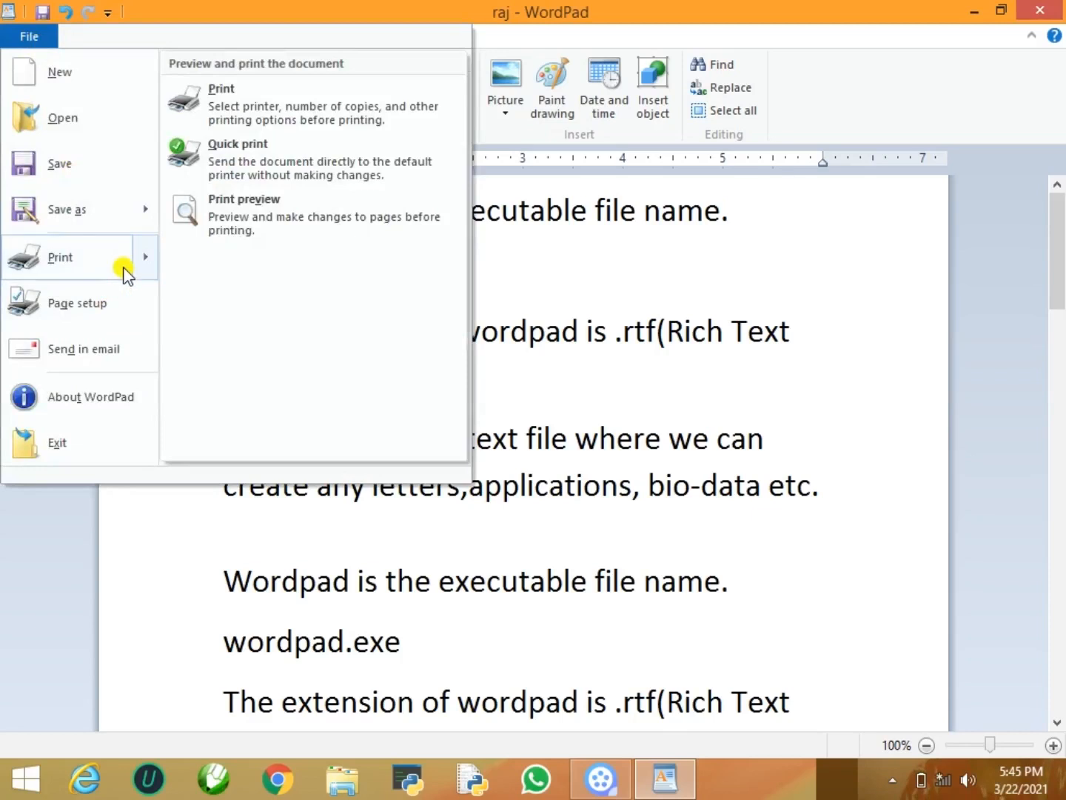
left_click(233, 217)
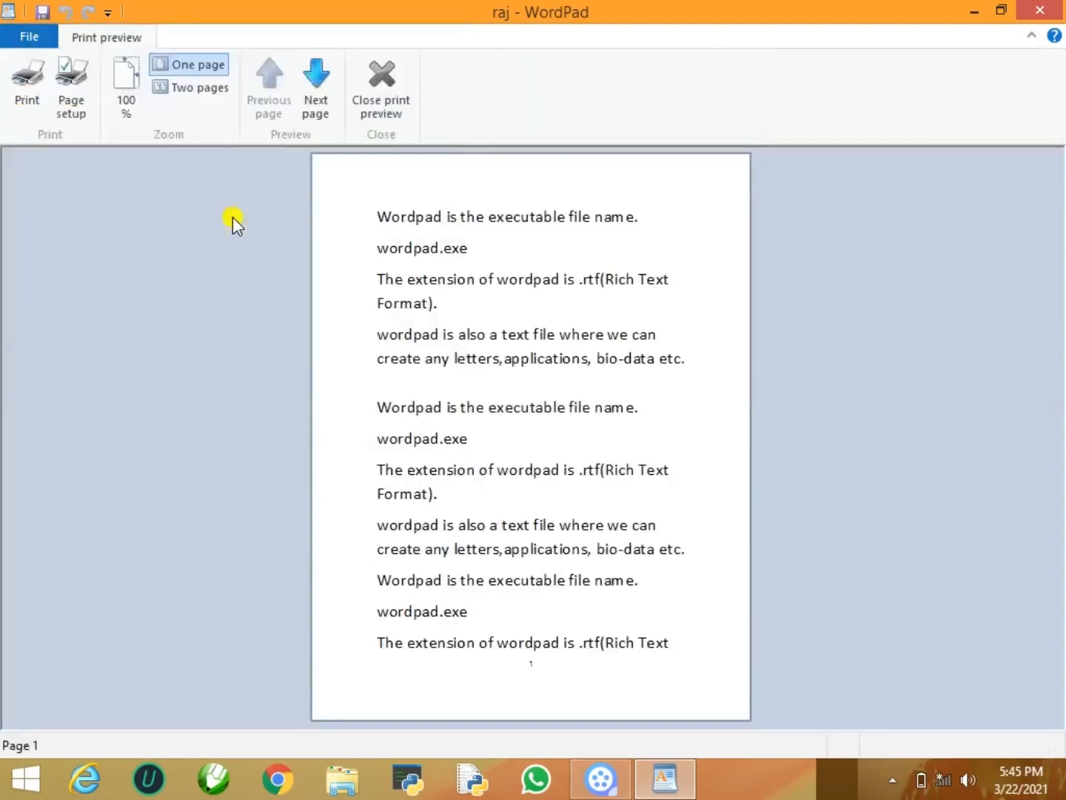
left_click(183, 87)
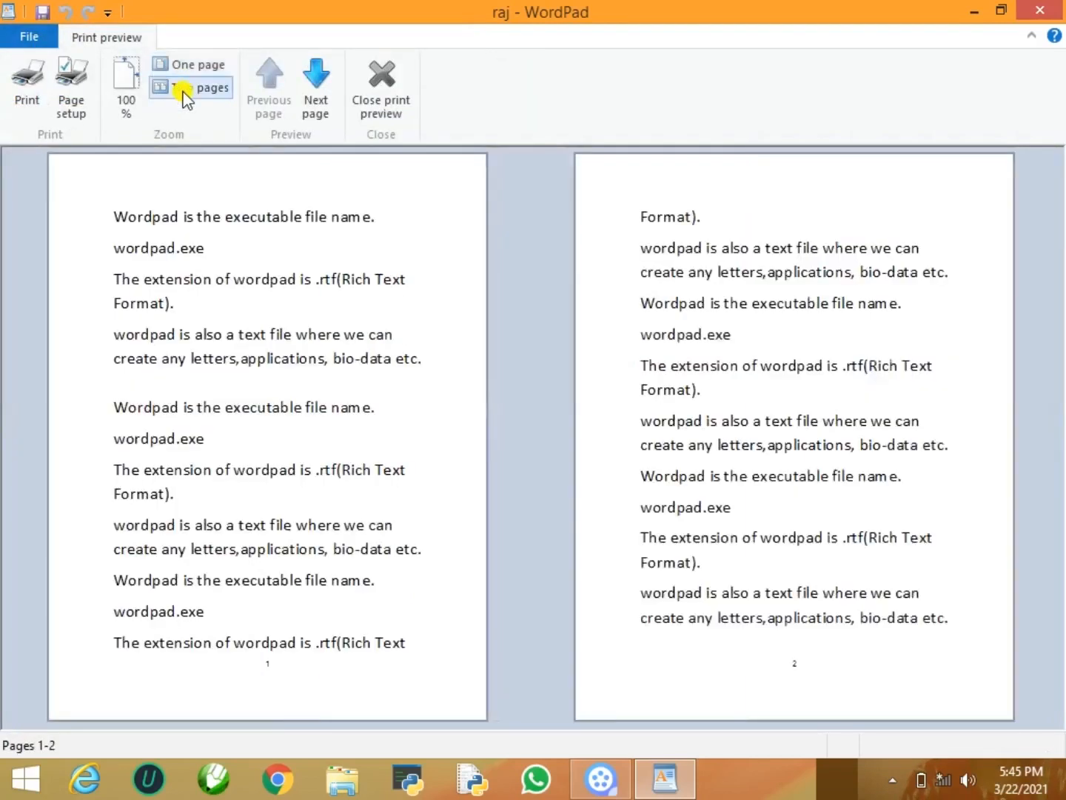
left_click(185, 65)
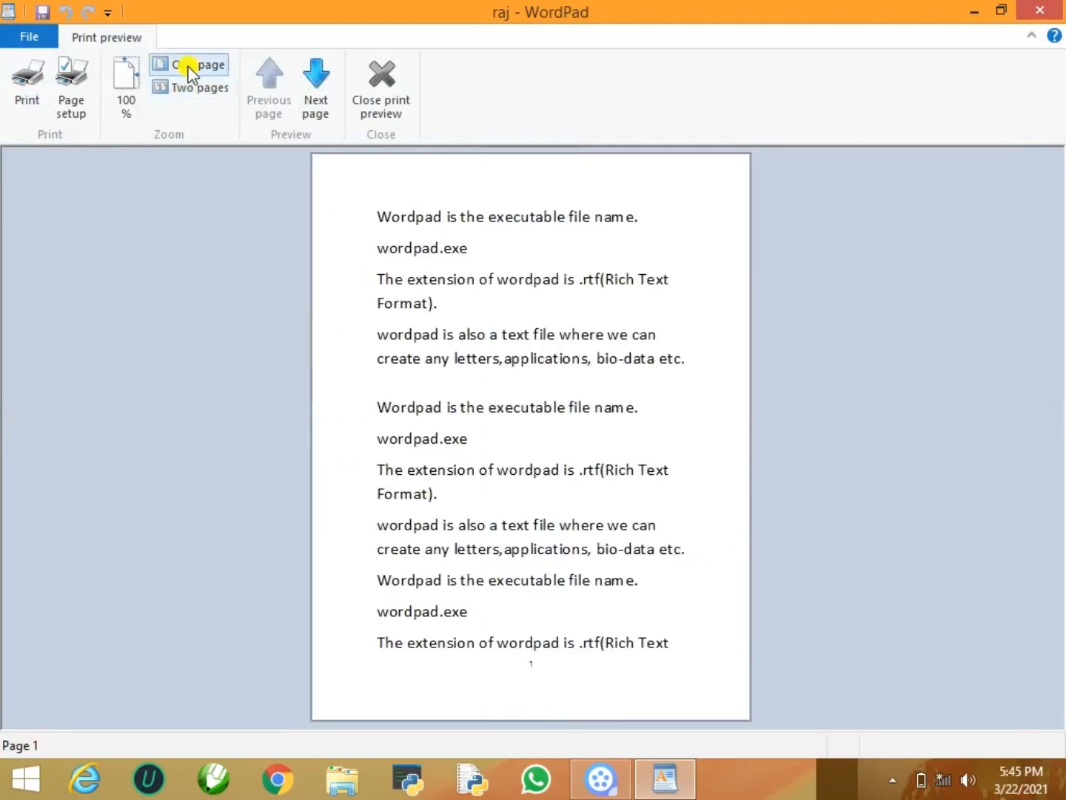
left_click(196, 88)
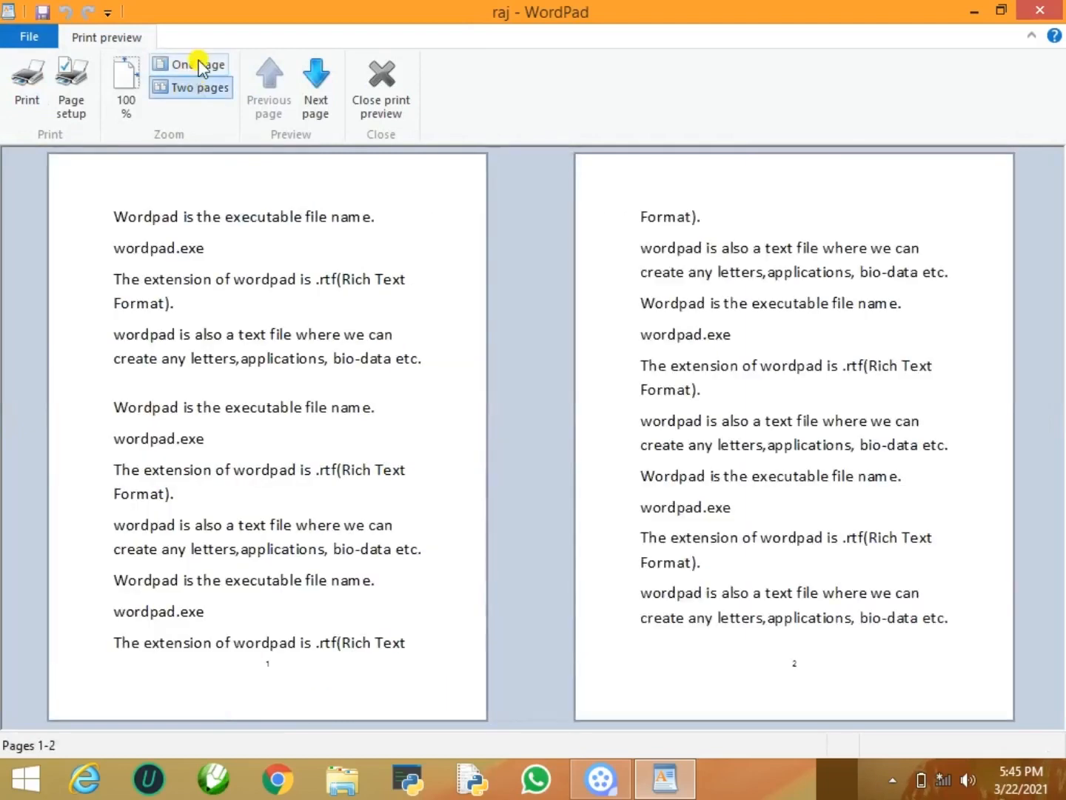
left_click(201, 65)
Page forward and back between pages 1 and 2 of the print preview.
left_click(315, 83)
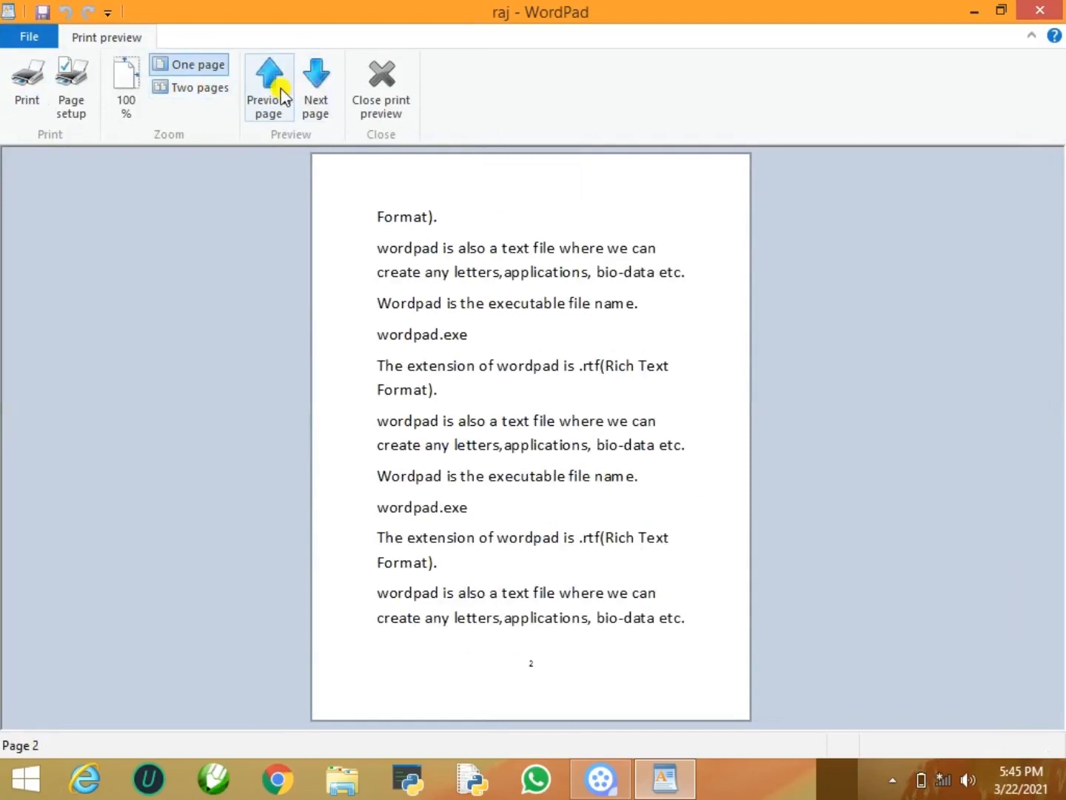
left_click(276, 94)
left_click(312, 85)
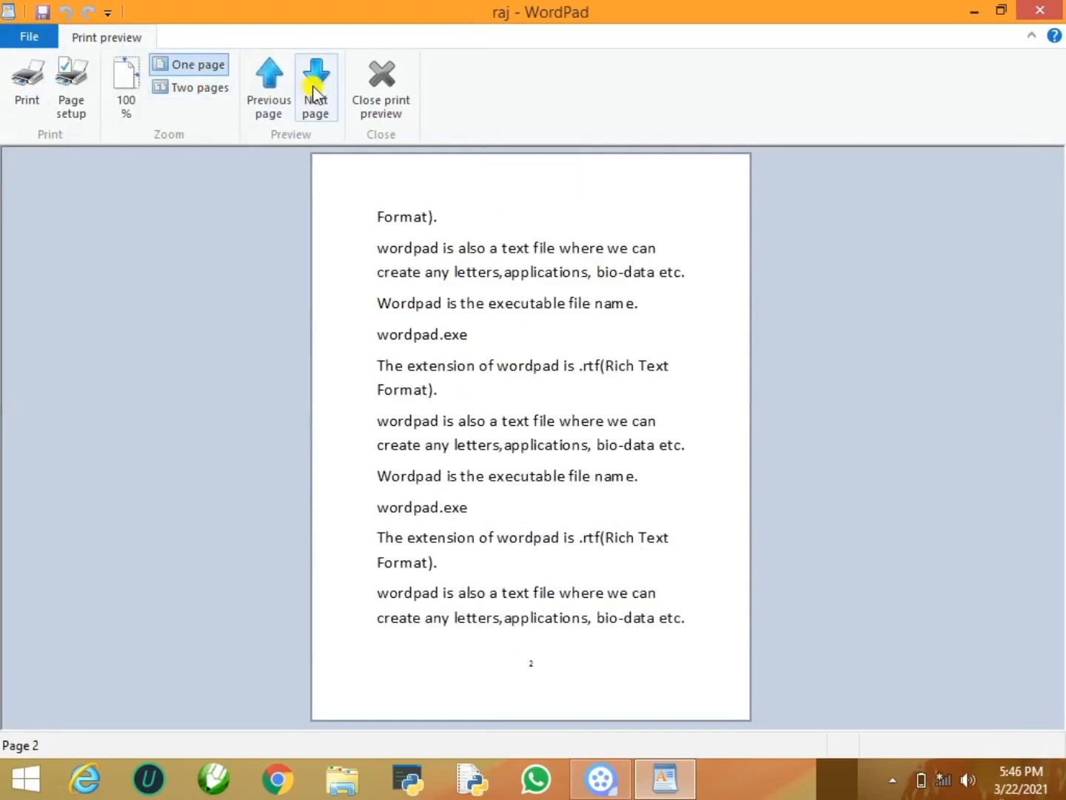
left_click(264, 92)
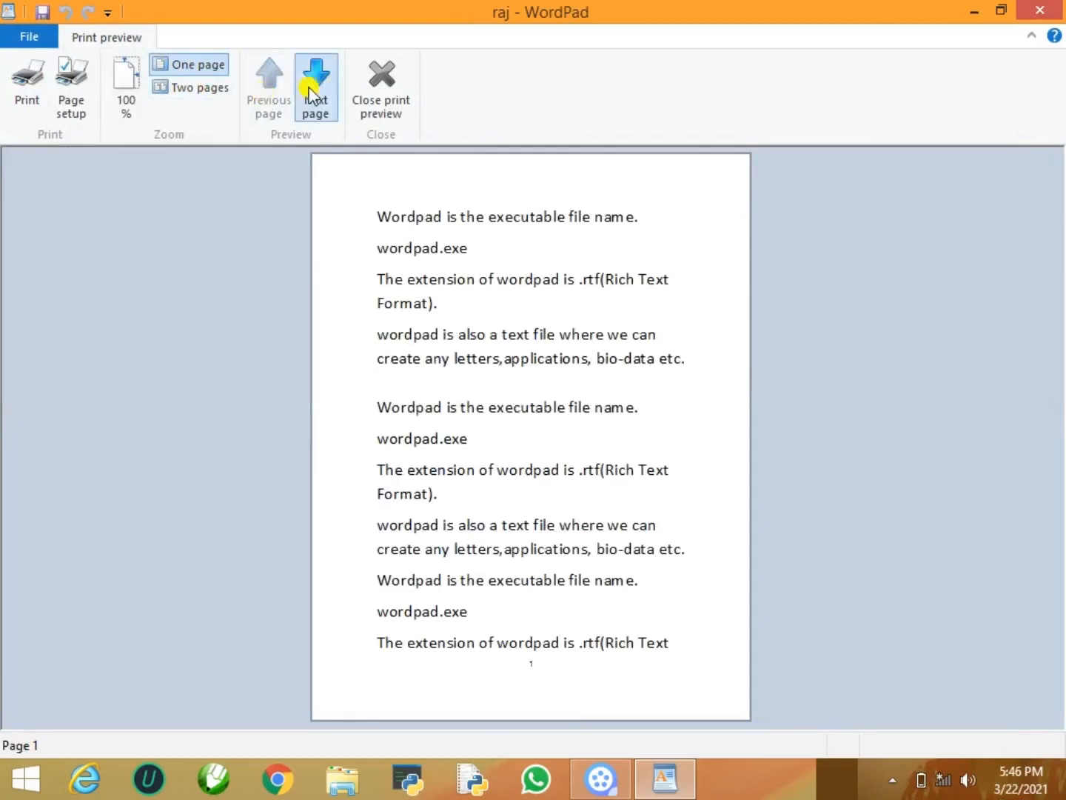
left_click(314, 94)
left_click(276, 88)
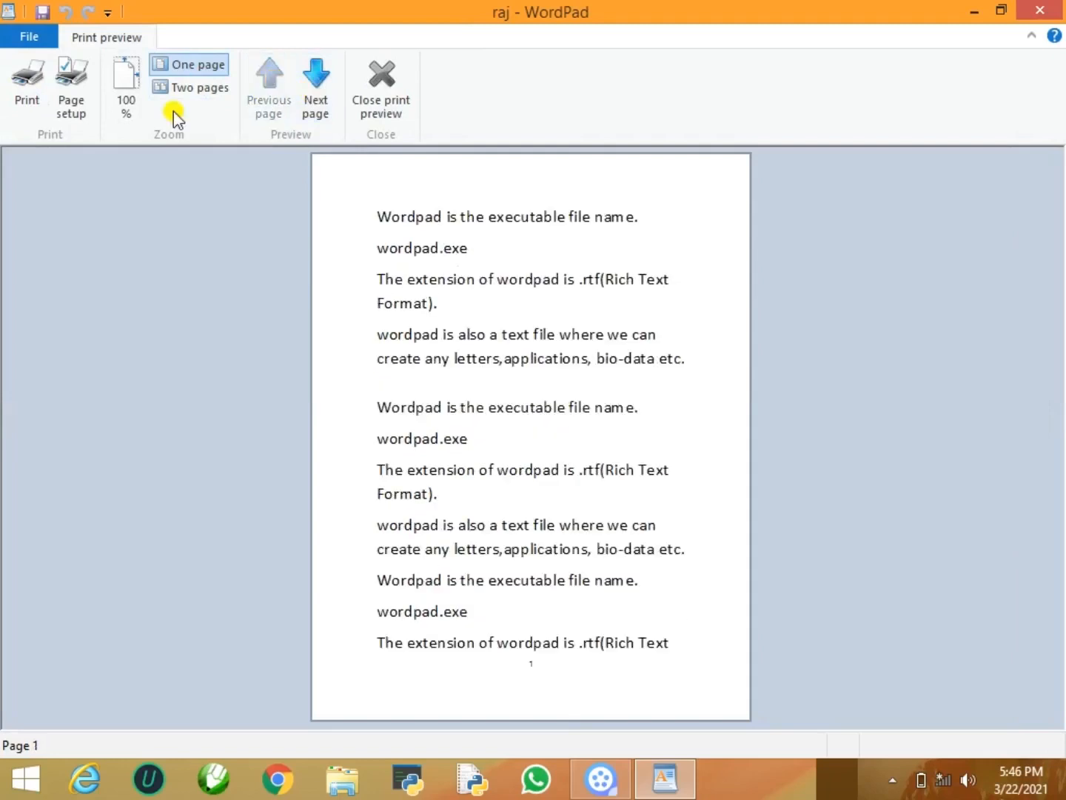
key("Escape")
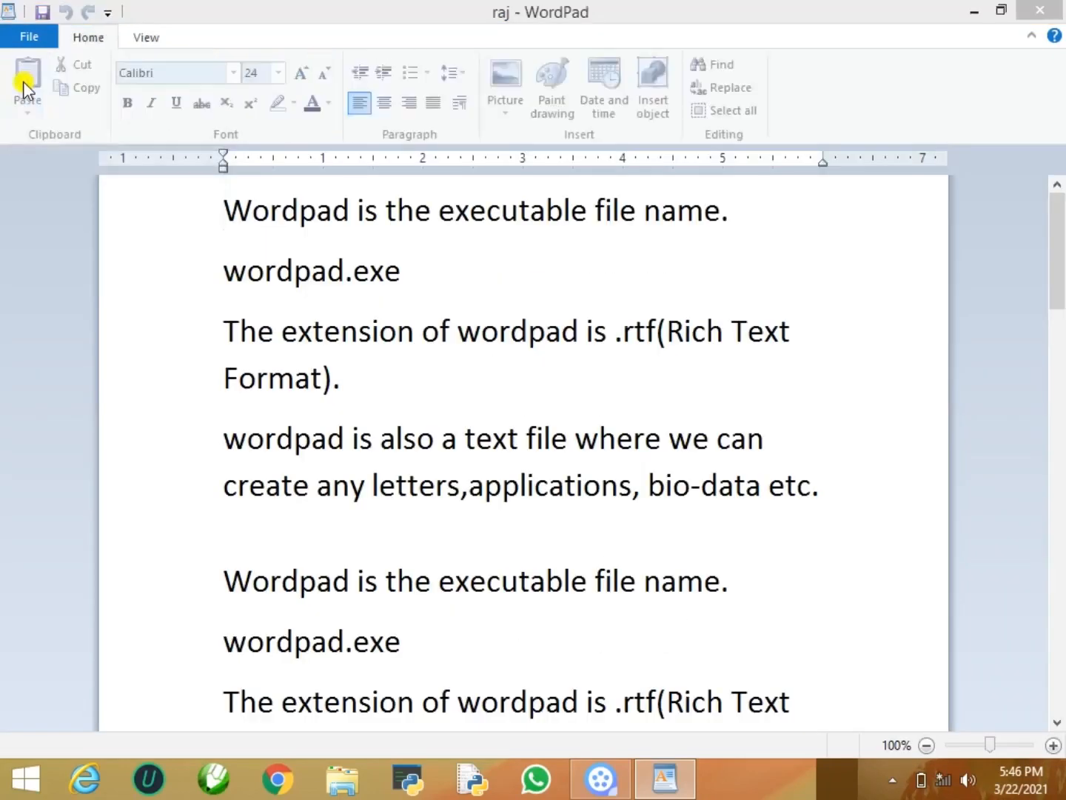
key("ctrl+p")
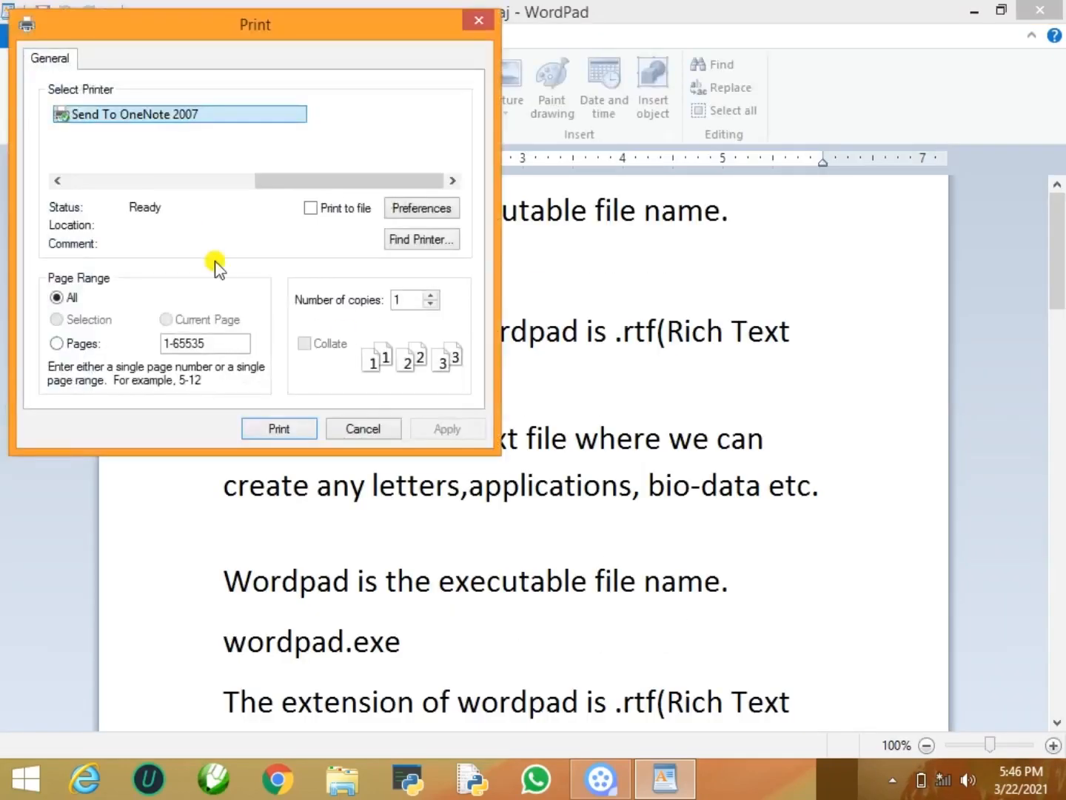
left_click(387, 429)
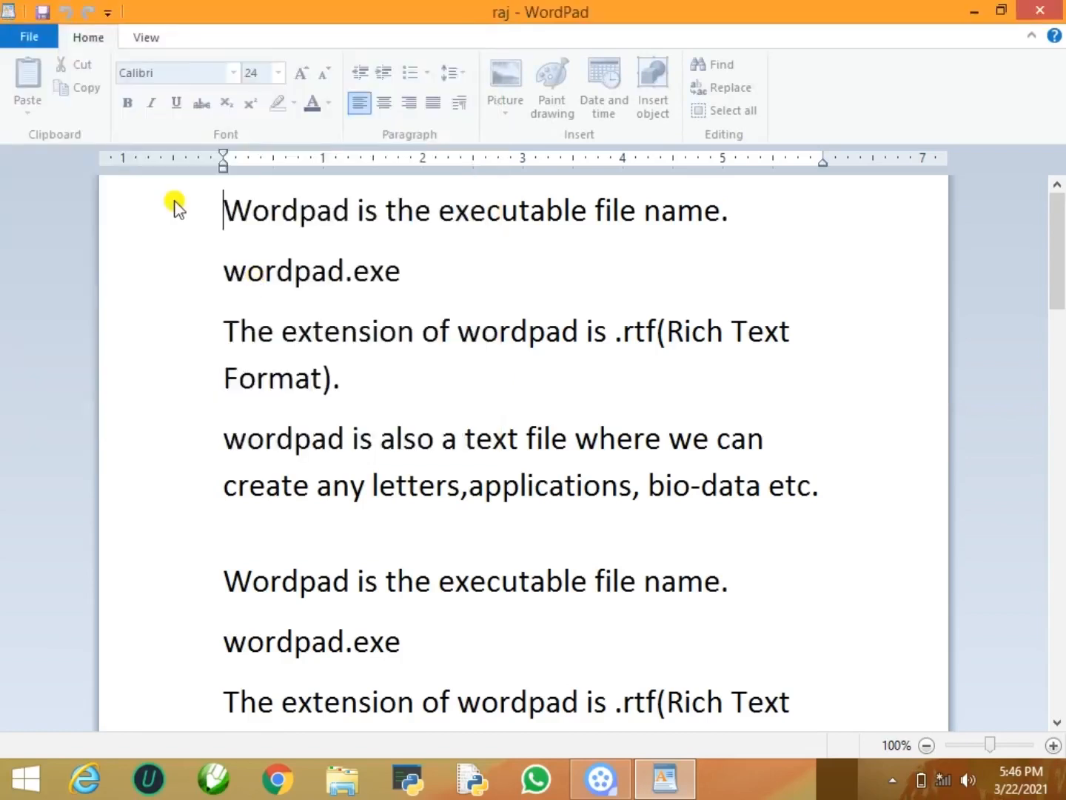
From the print preview's page setup, set the paper size to A4 with the Default tray source, and close the preview.
left_click(28, 42)
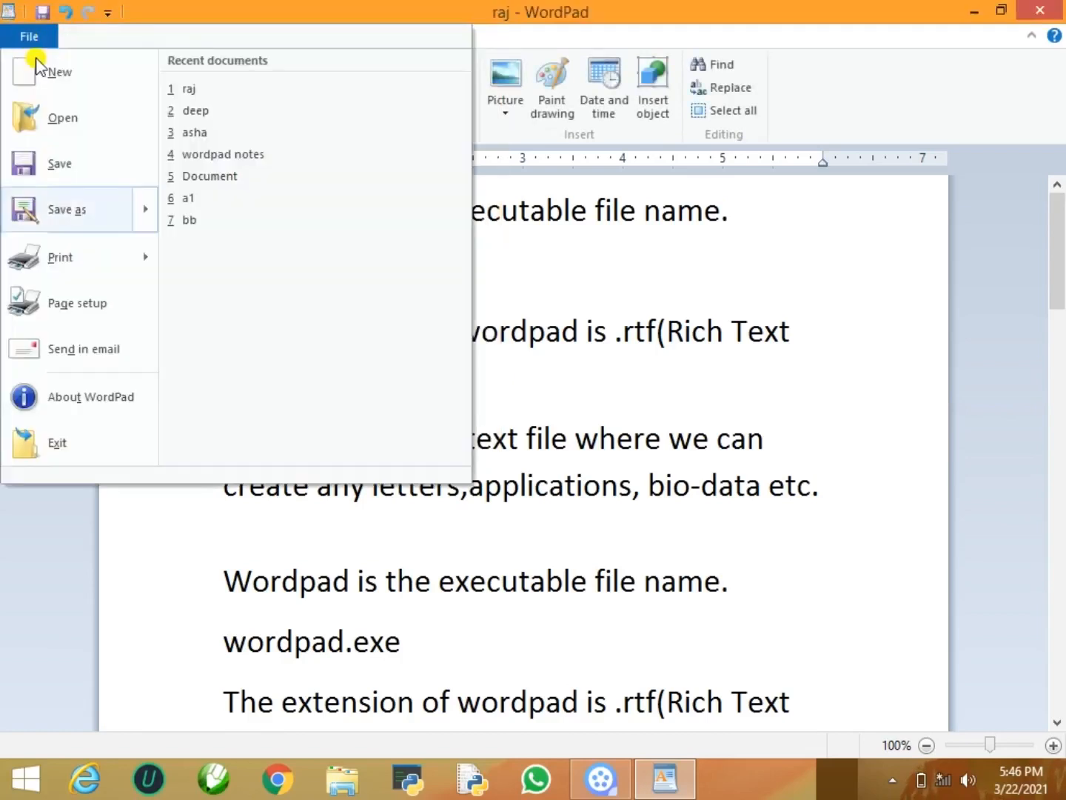
mouse_move(118, 263)
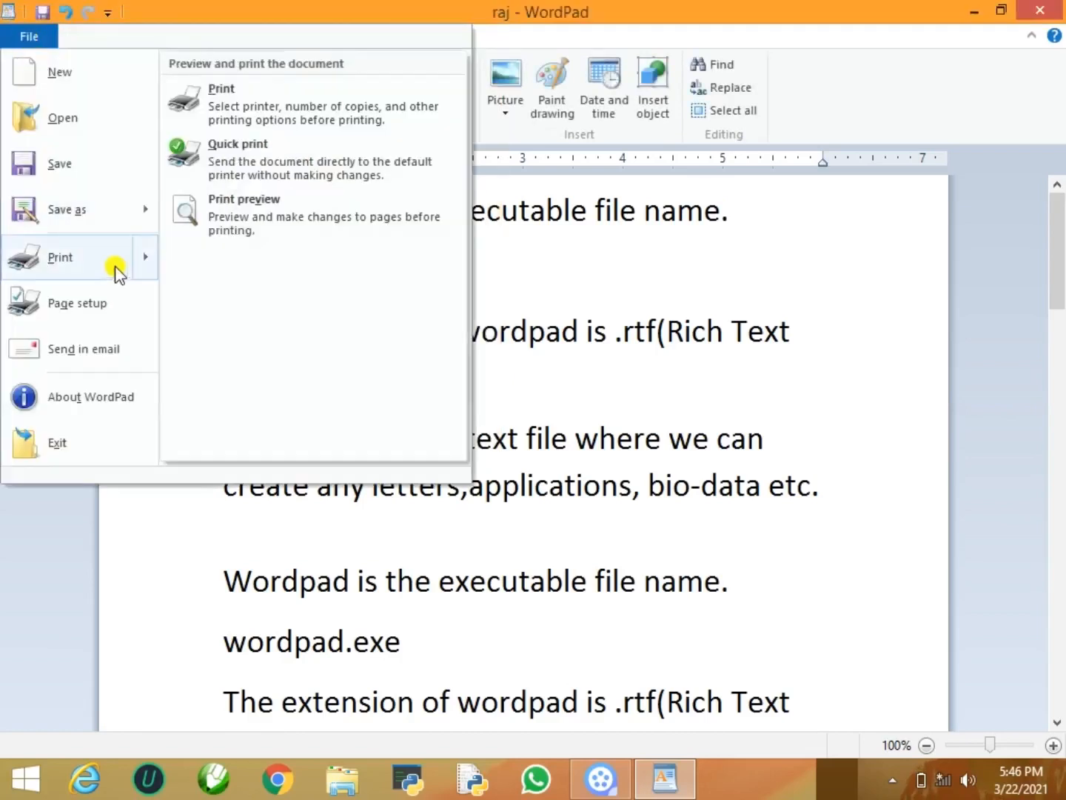
left_click(249, 217)
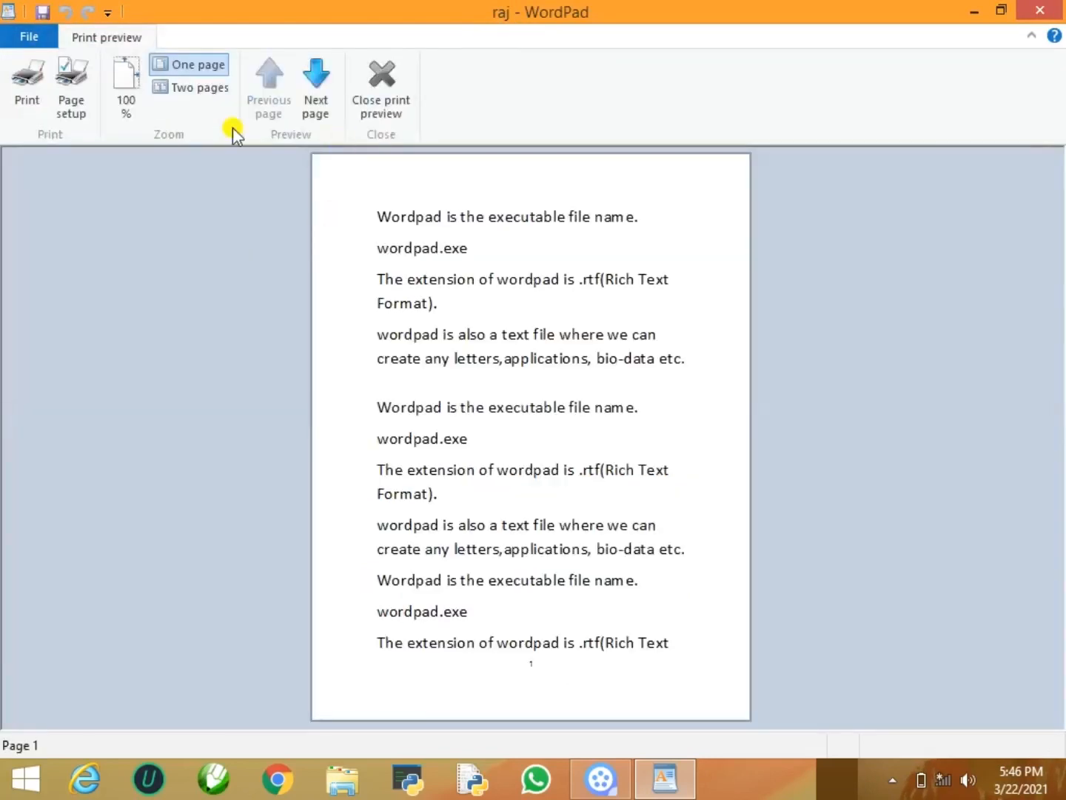
left_click(68, 86)
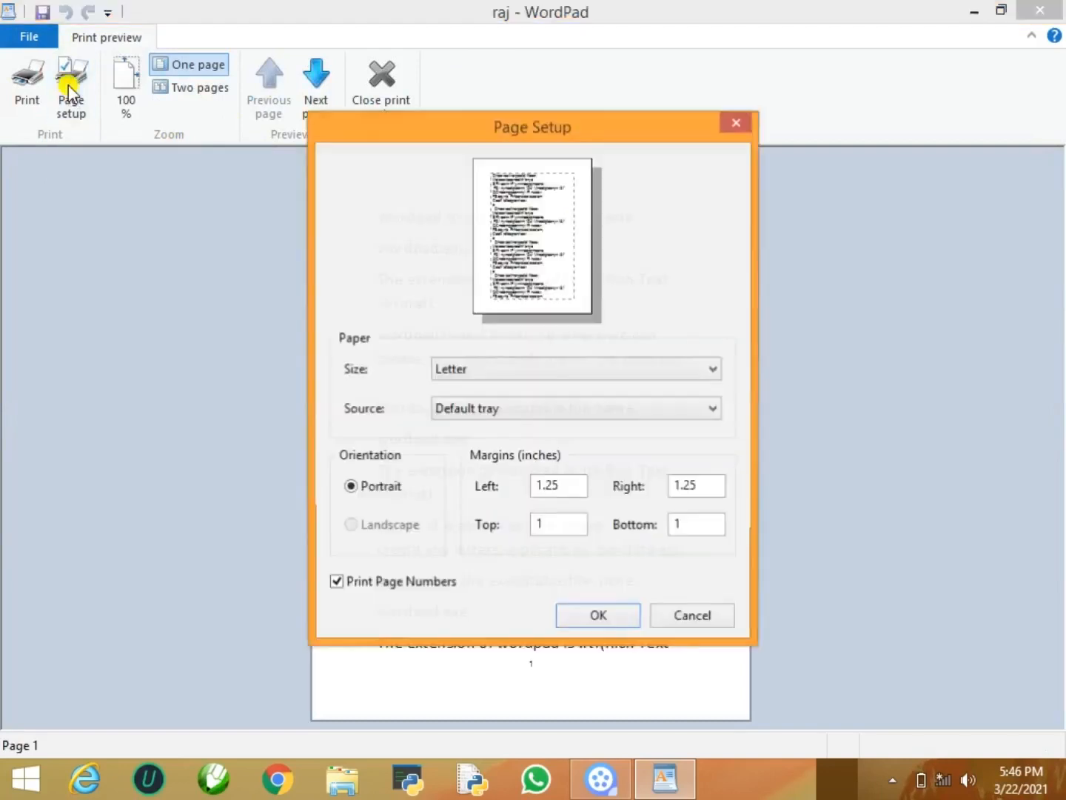
left_click(489, 370)
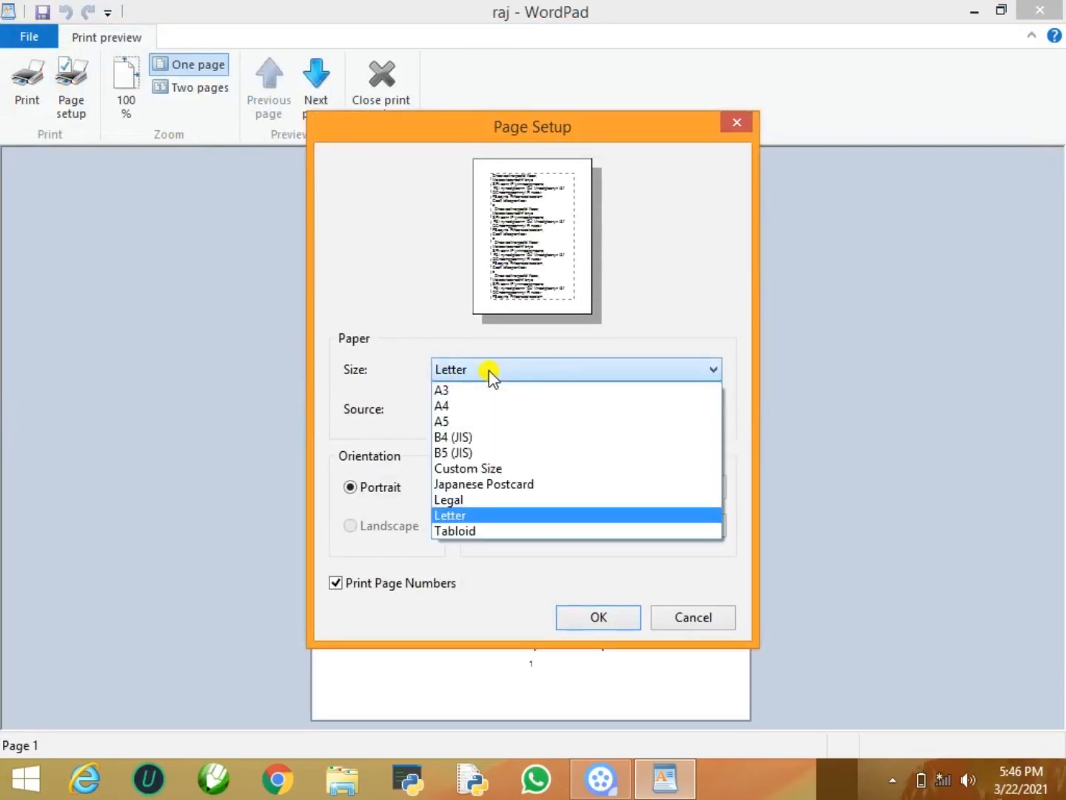
left_click(495, 406)
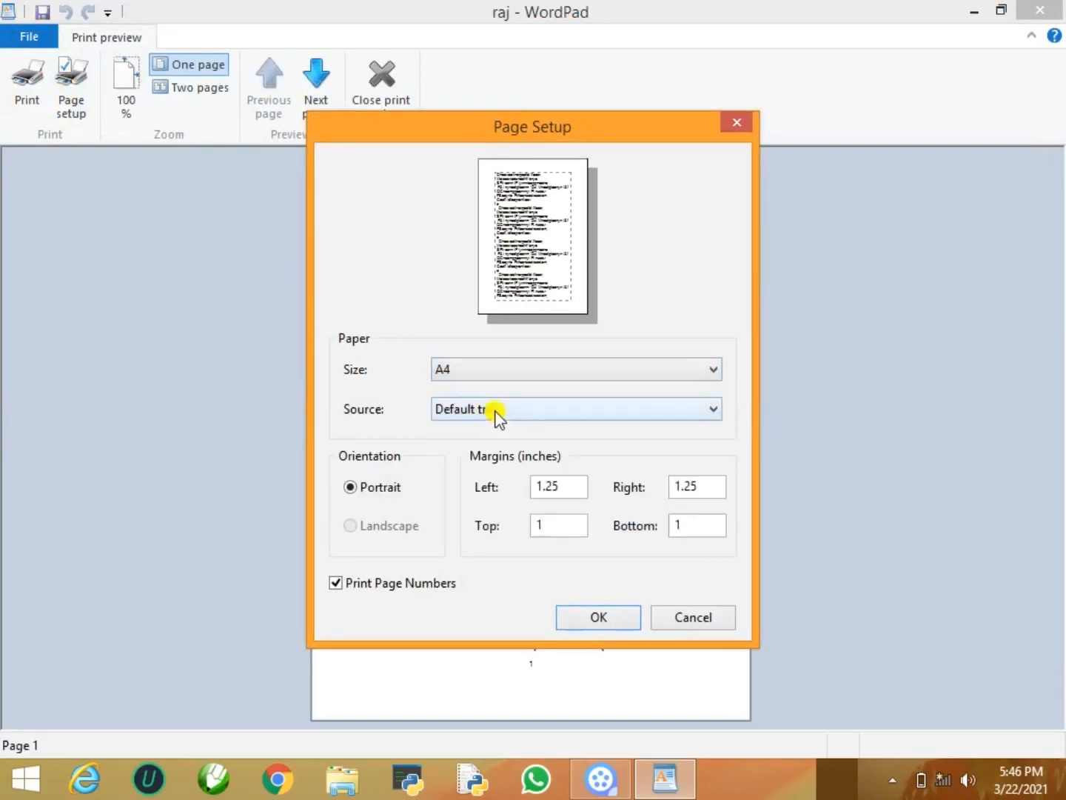
left_click(502, 411)
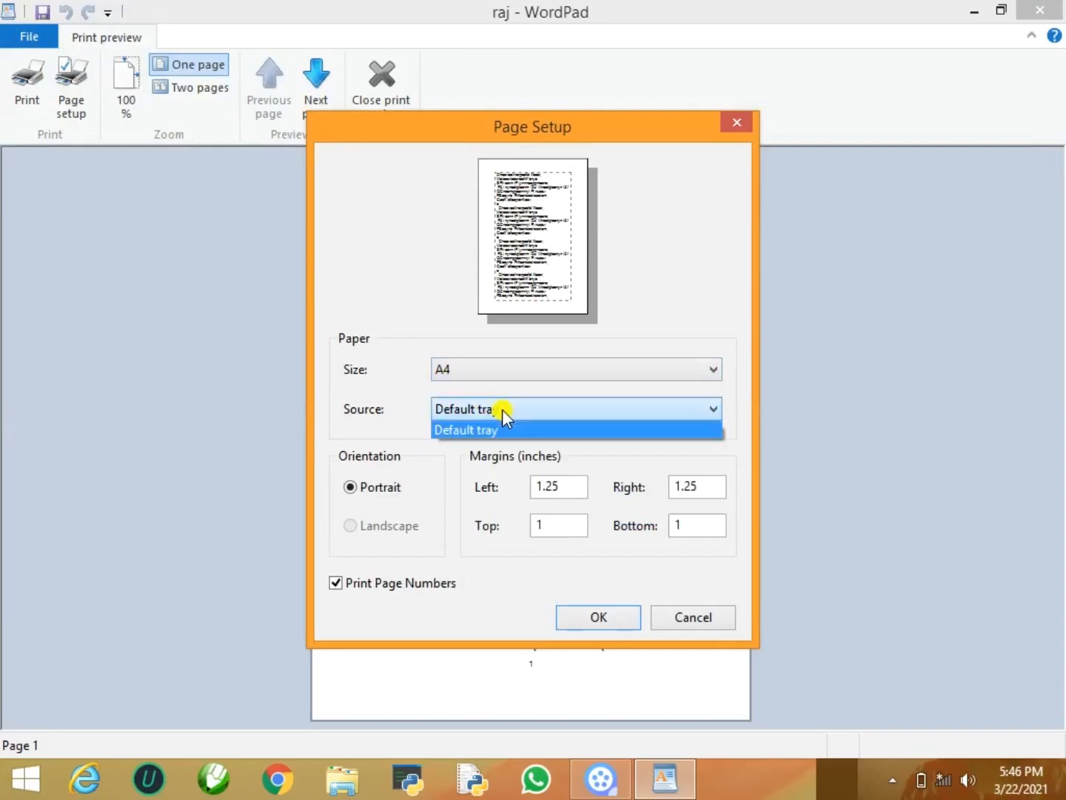
left_click(502, 409)
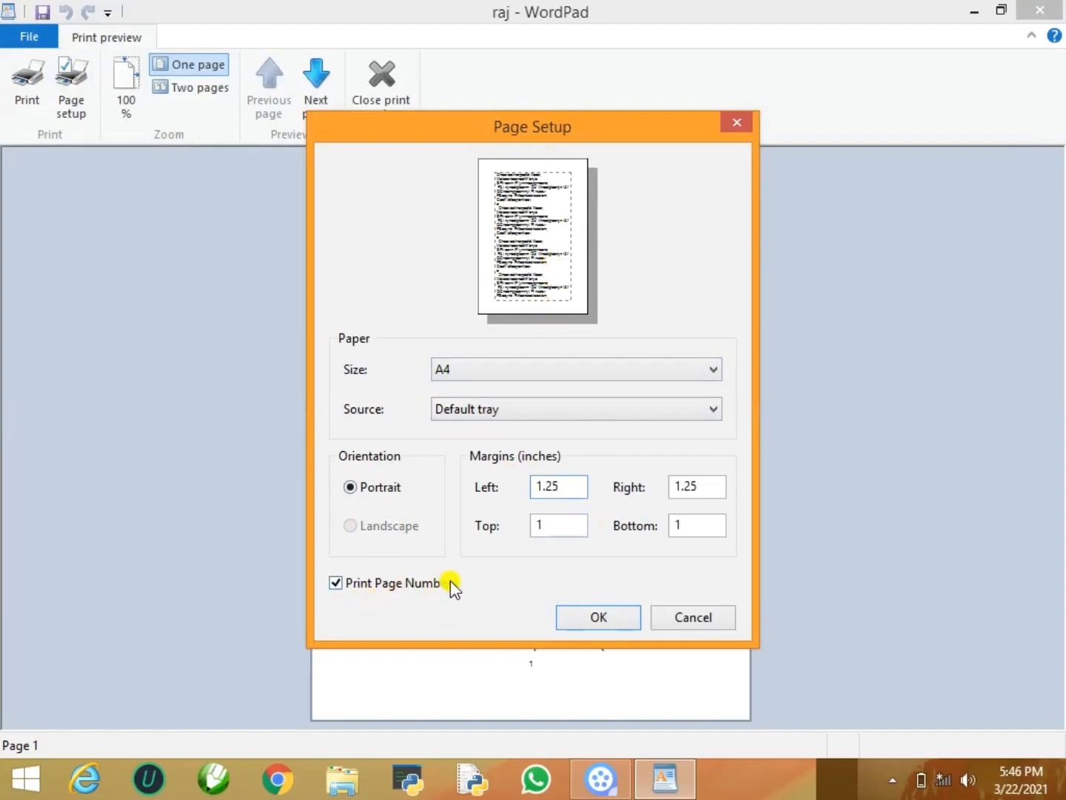
left_click(615, 617)
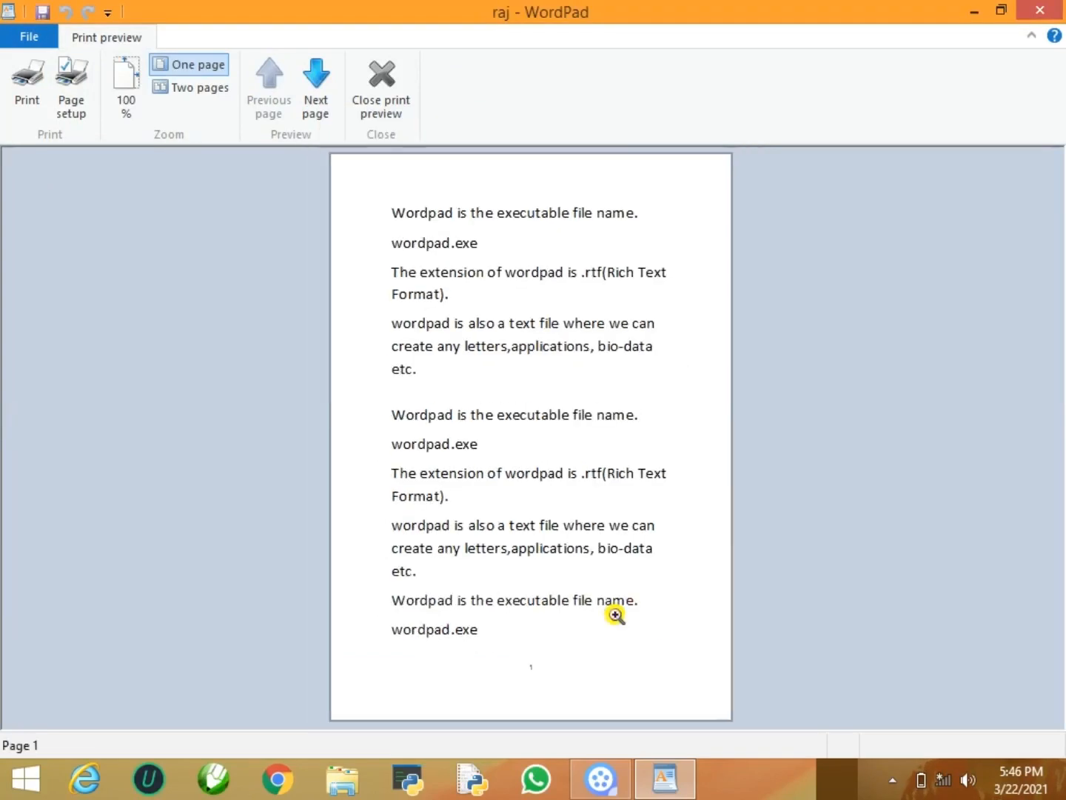
left_click(377, 90)
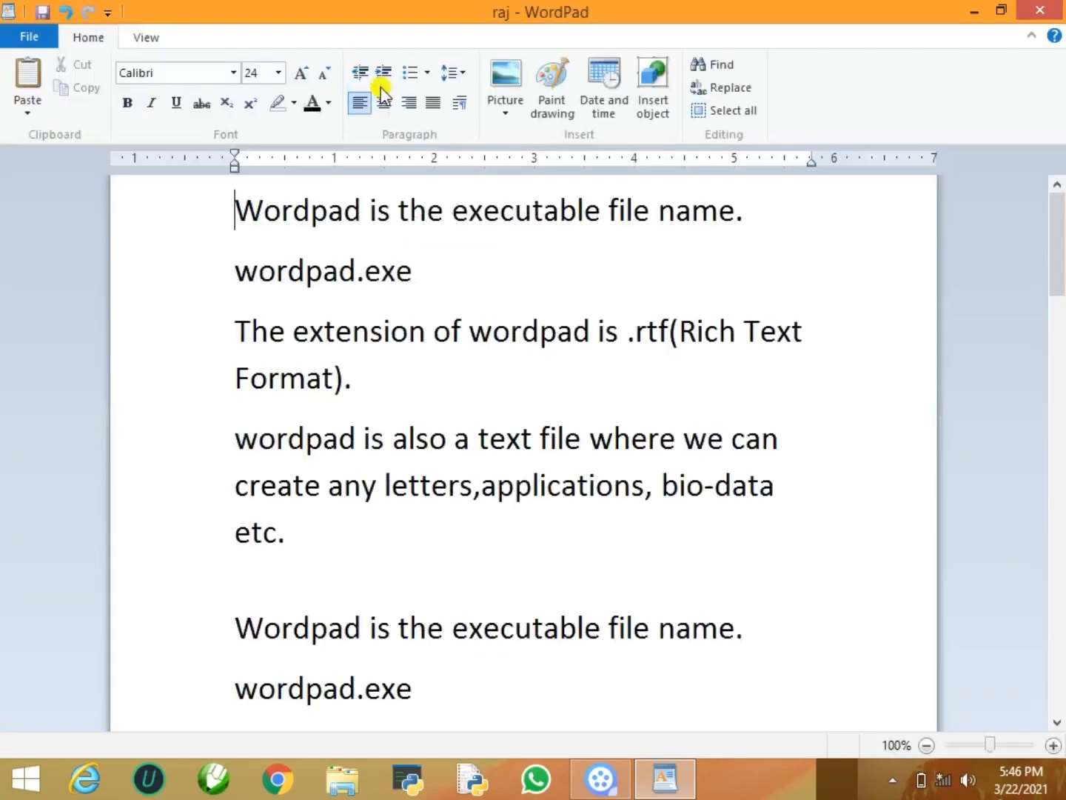
Review the paper, orientation and margin options in the document's page setup and cancel without changes.
left_click(30, 33)
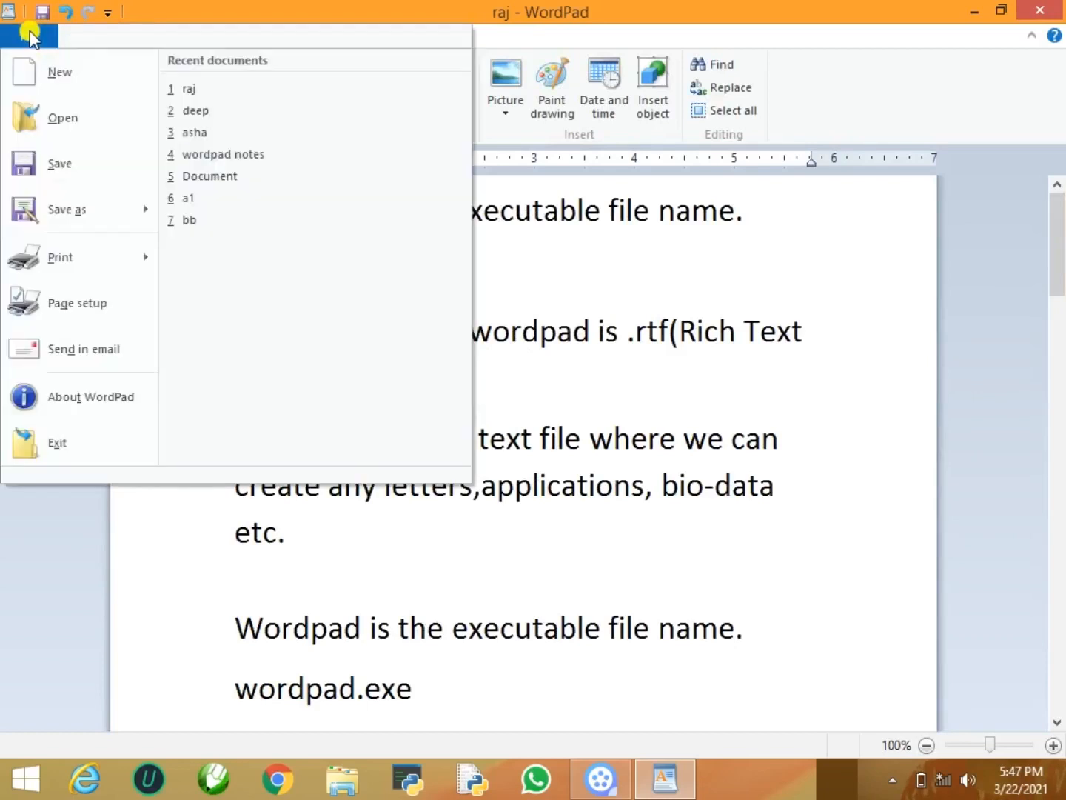
mouse_move(93, 256)
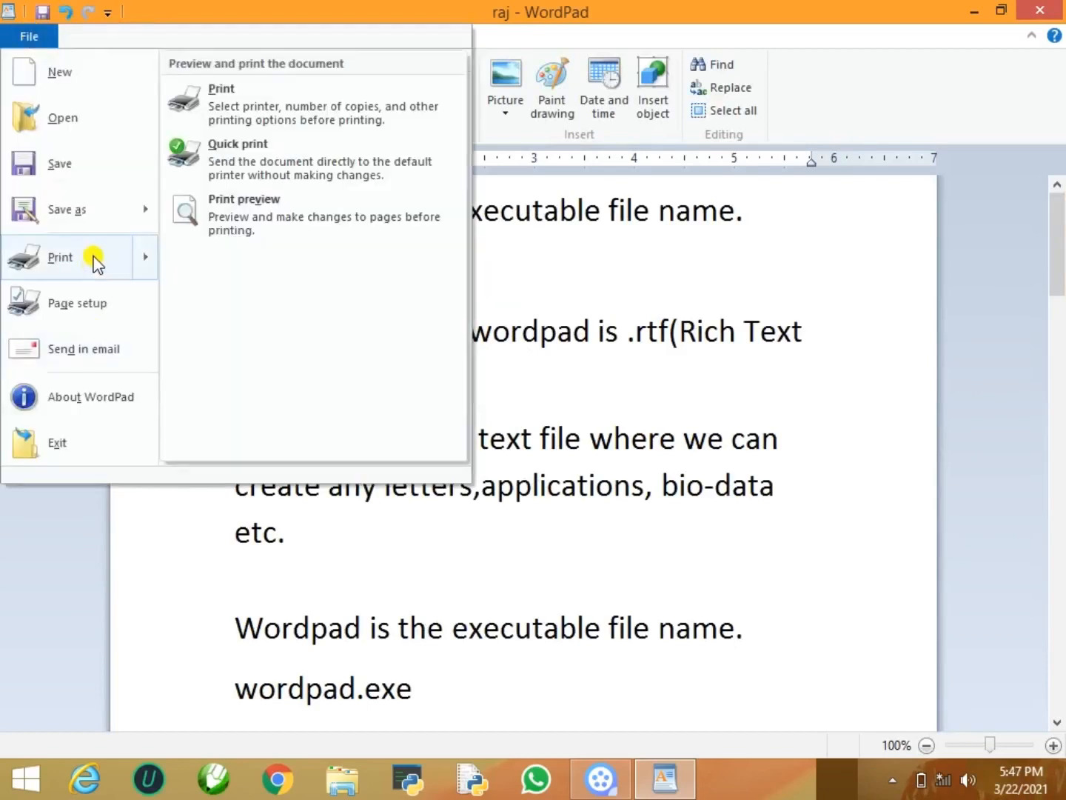
left_click(97, 311)
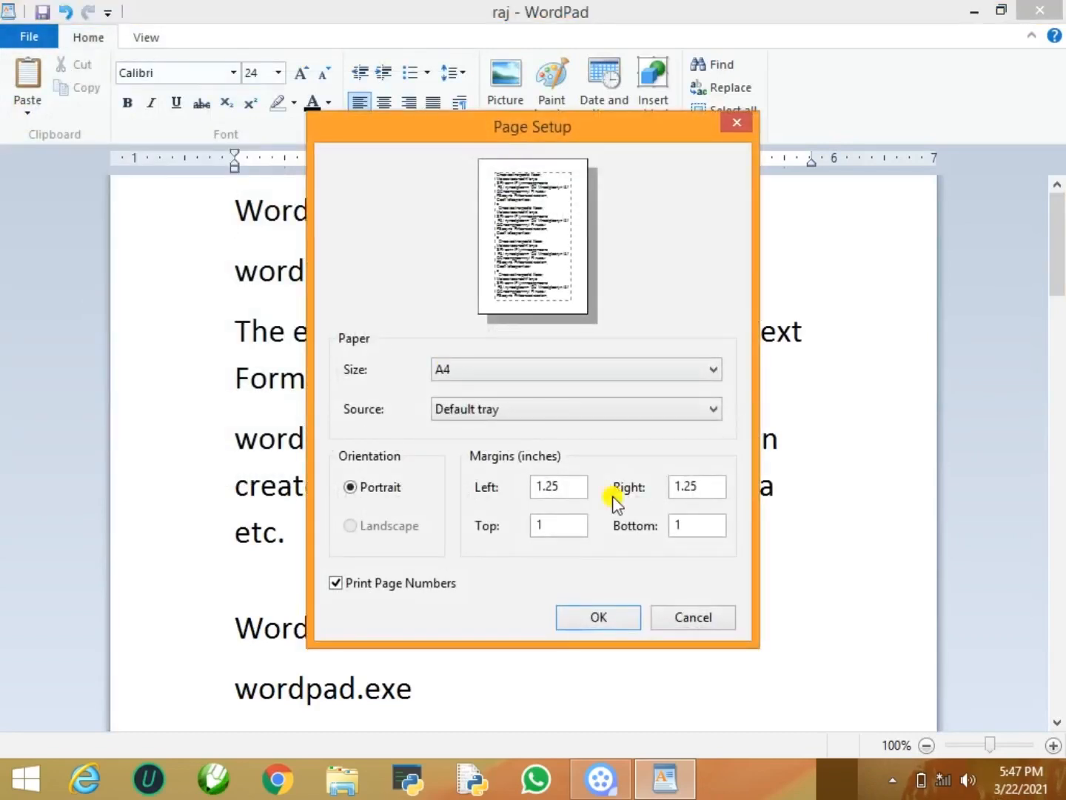
left_click(681, 616)
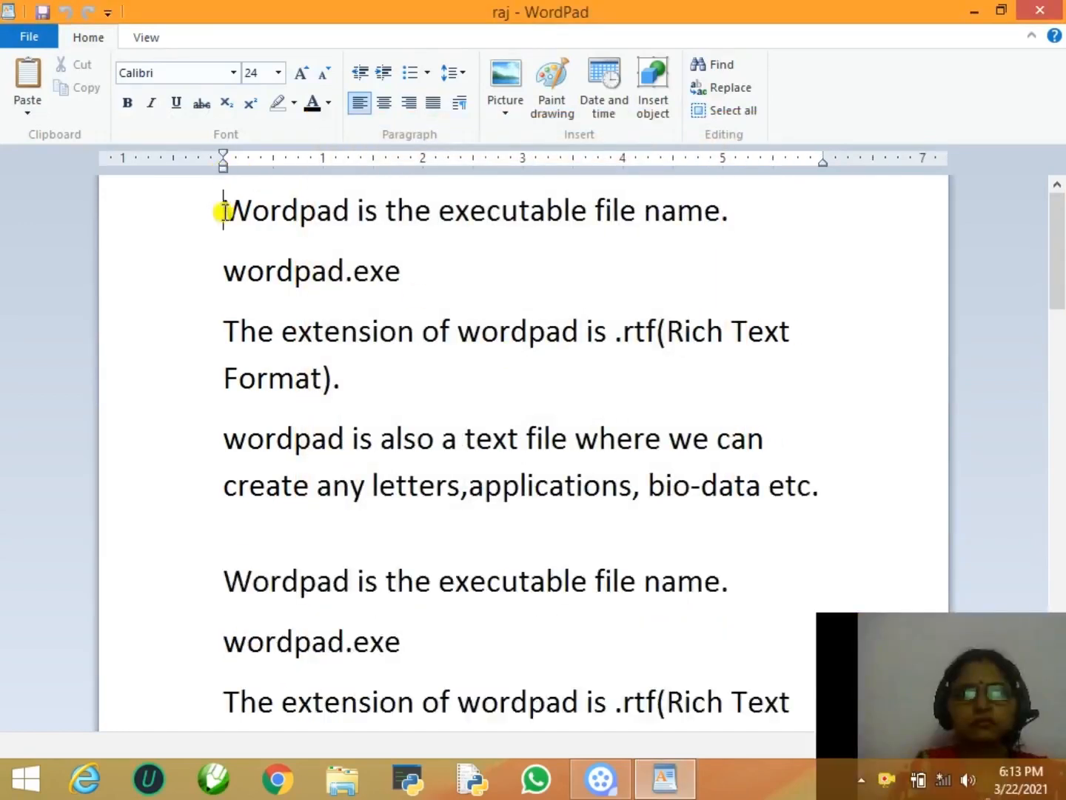
View the About WordPad version and licence information and close it.
left_click(30, 37)
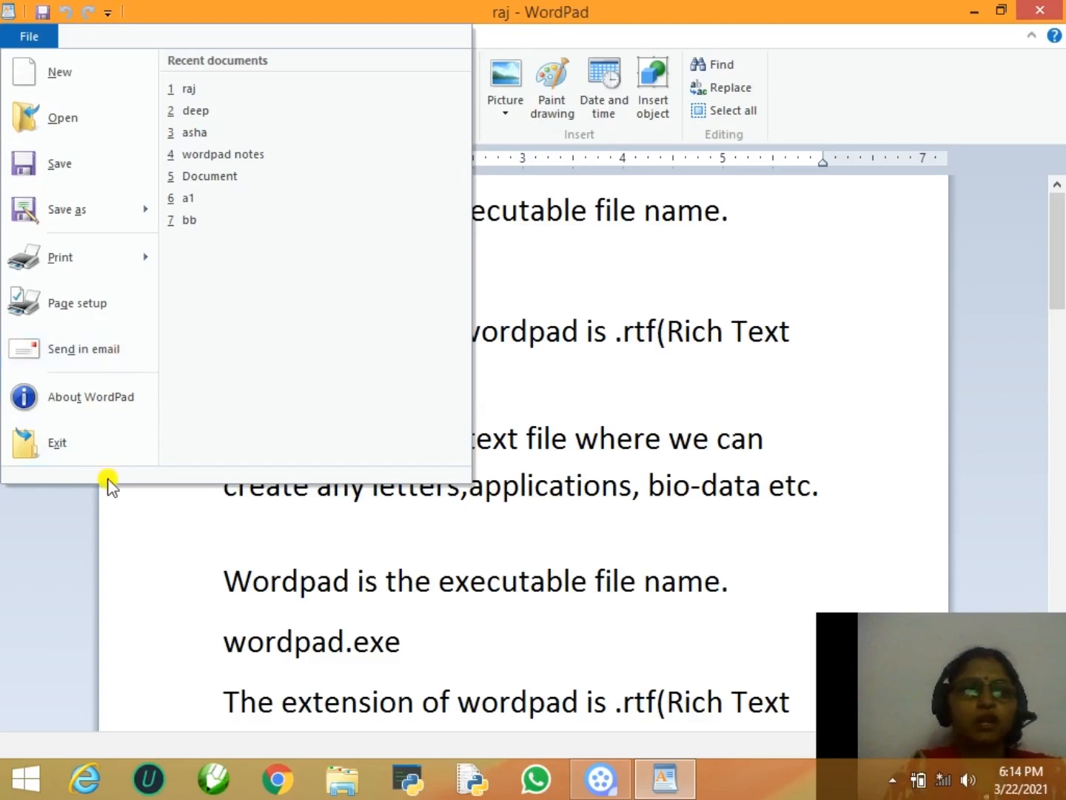
left_click(121, 404)
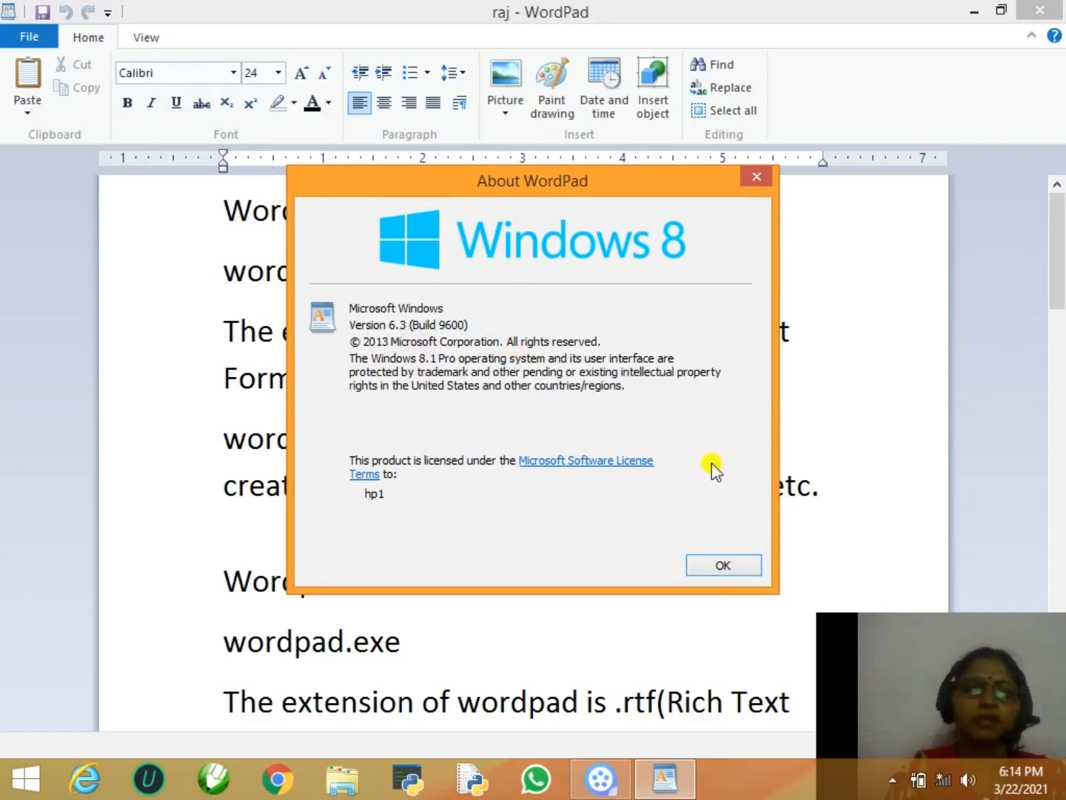
left_click(737, 563)
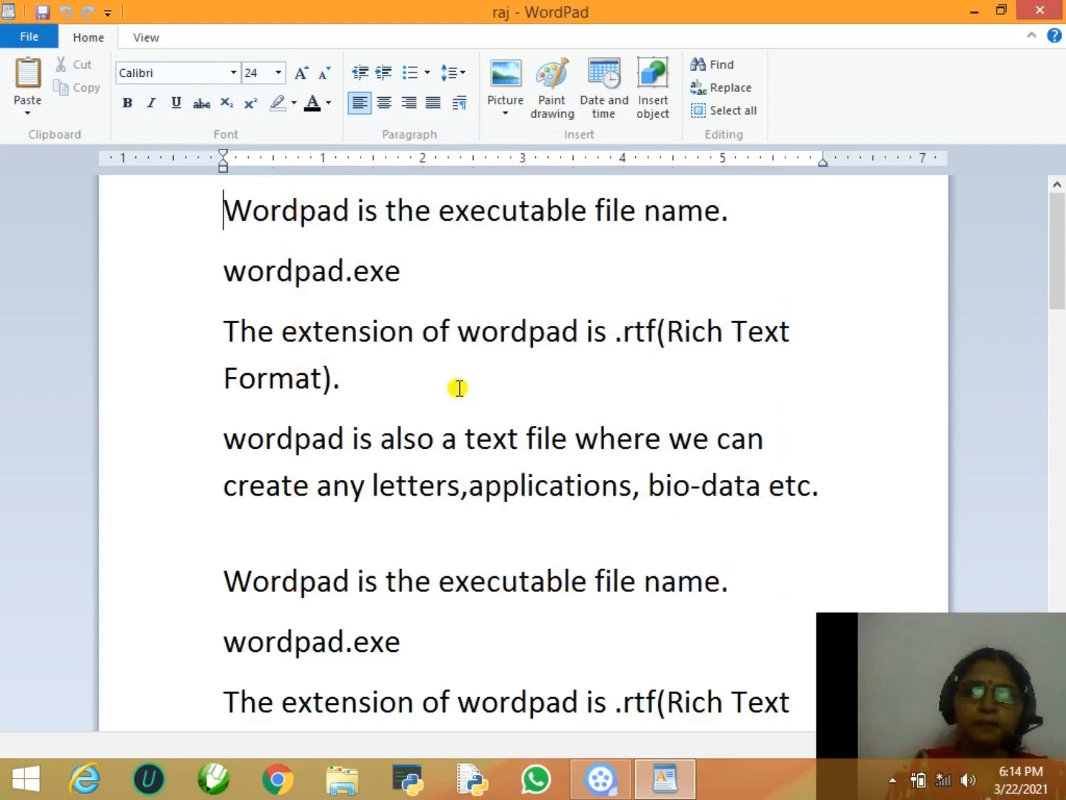
left_click(25, 42)
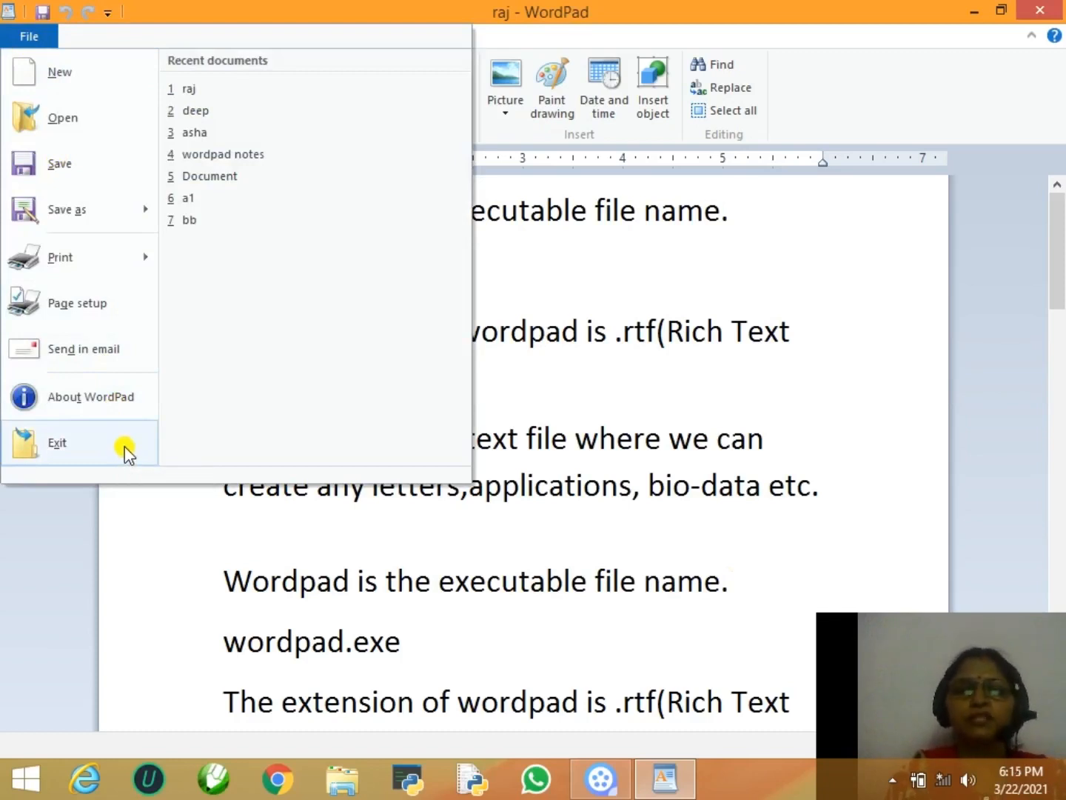
left_click(200, 545)
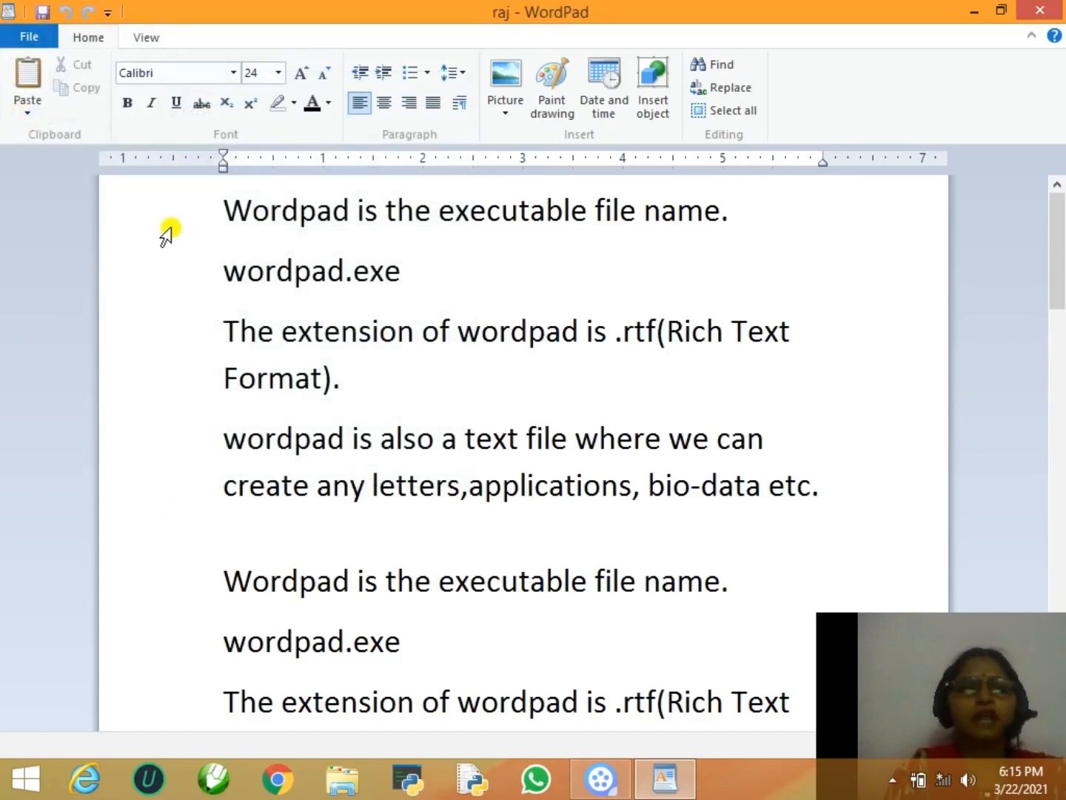
left_click(25, 38)
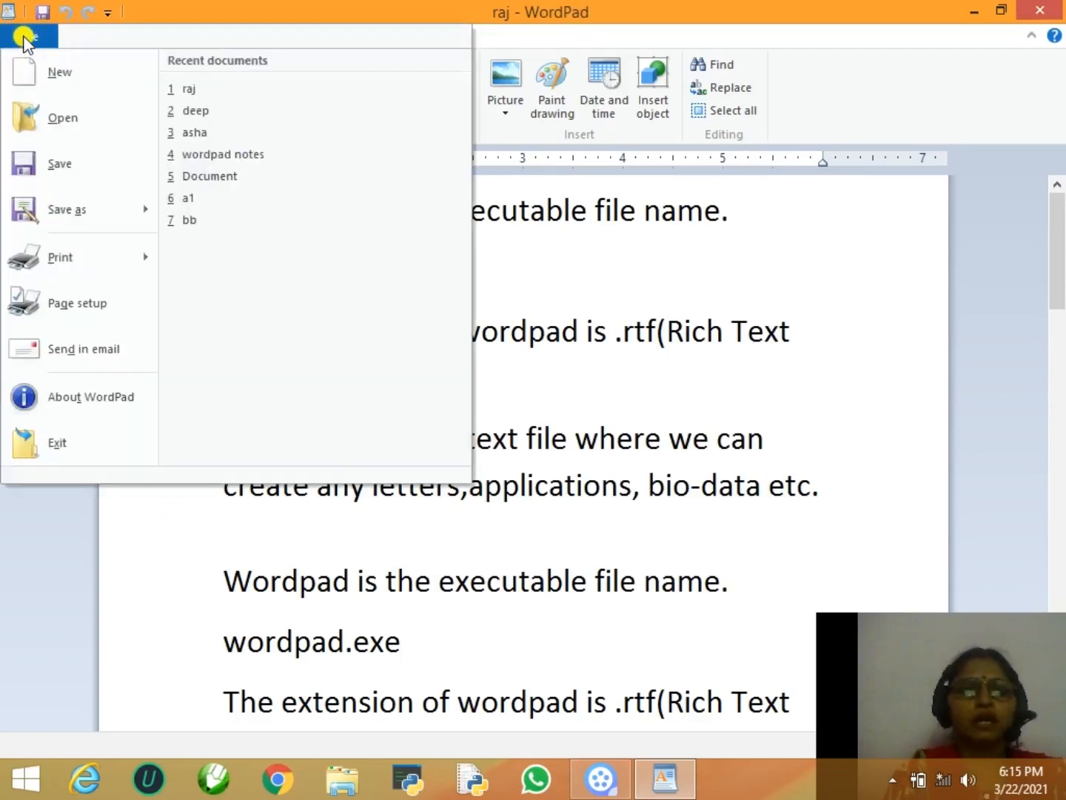
left_click(170, 534)
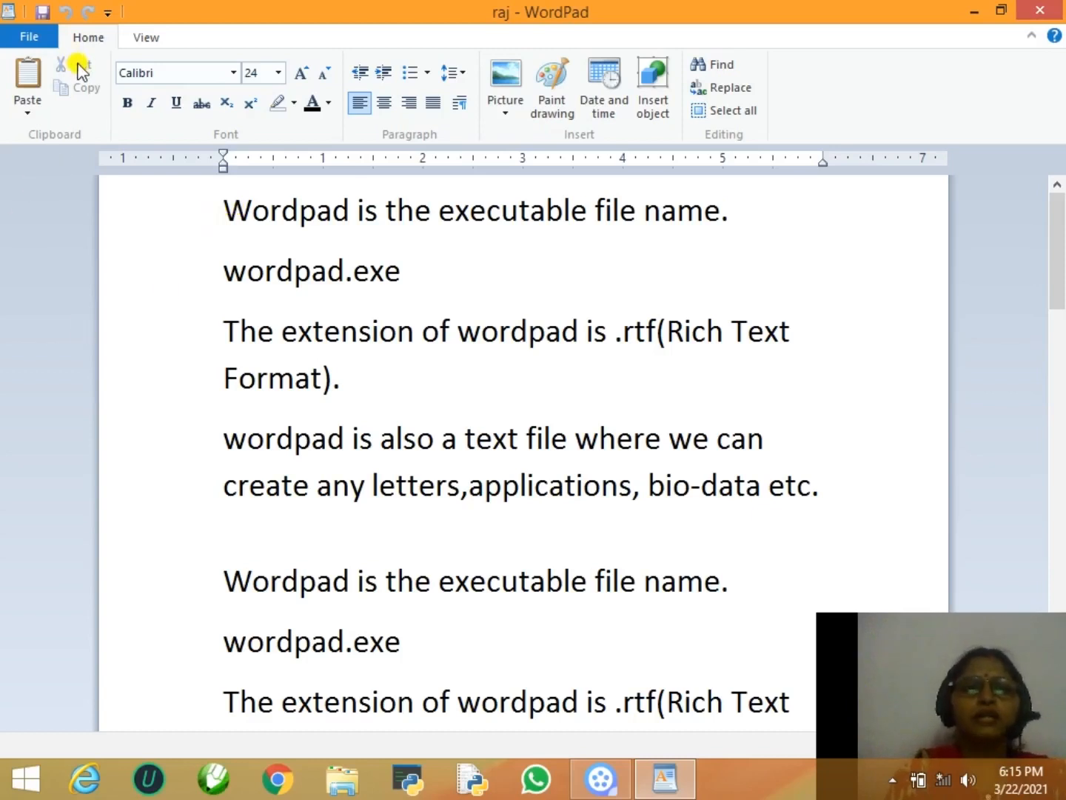
left_click(28, 117)
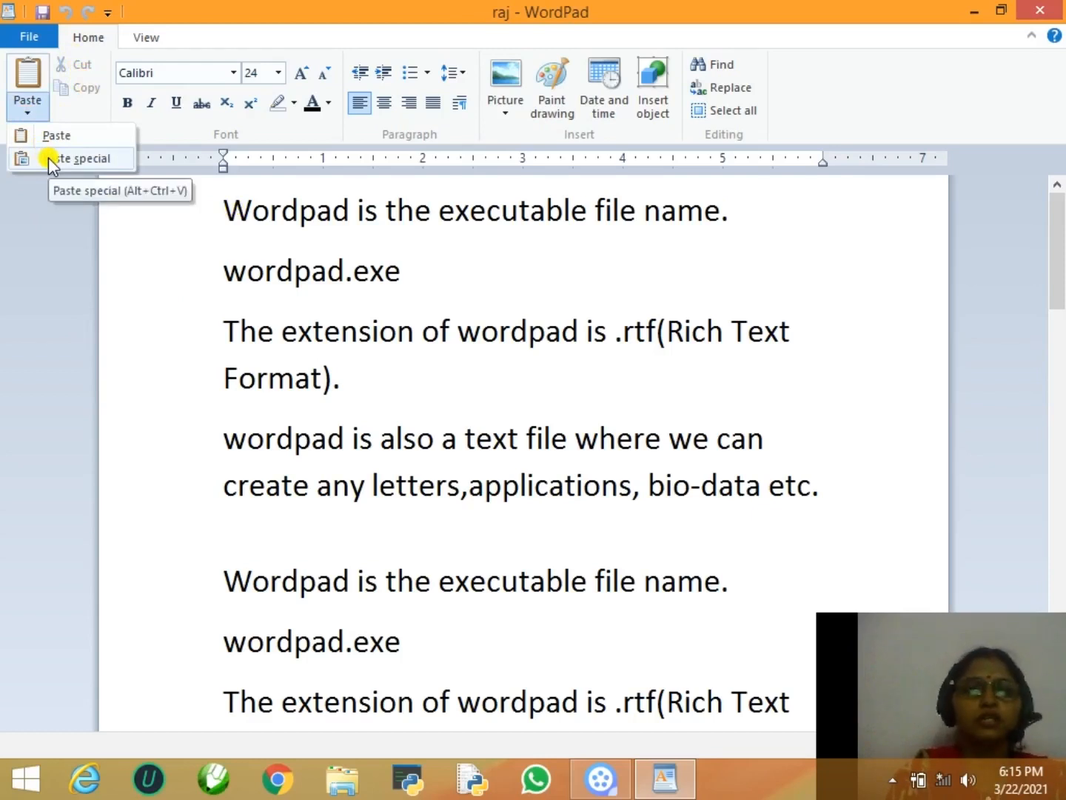
left_click(195, 298)
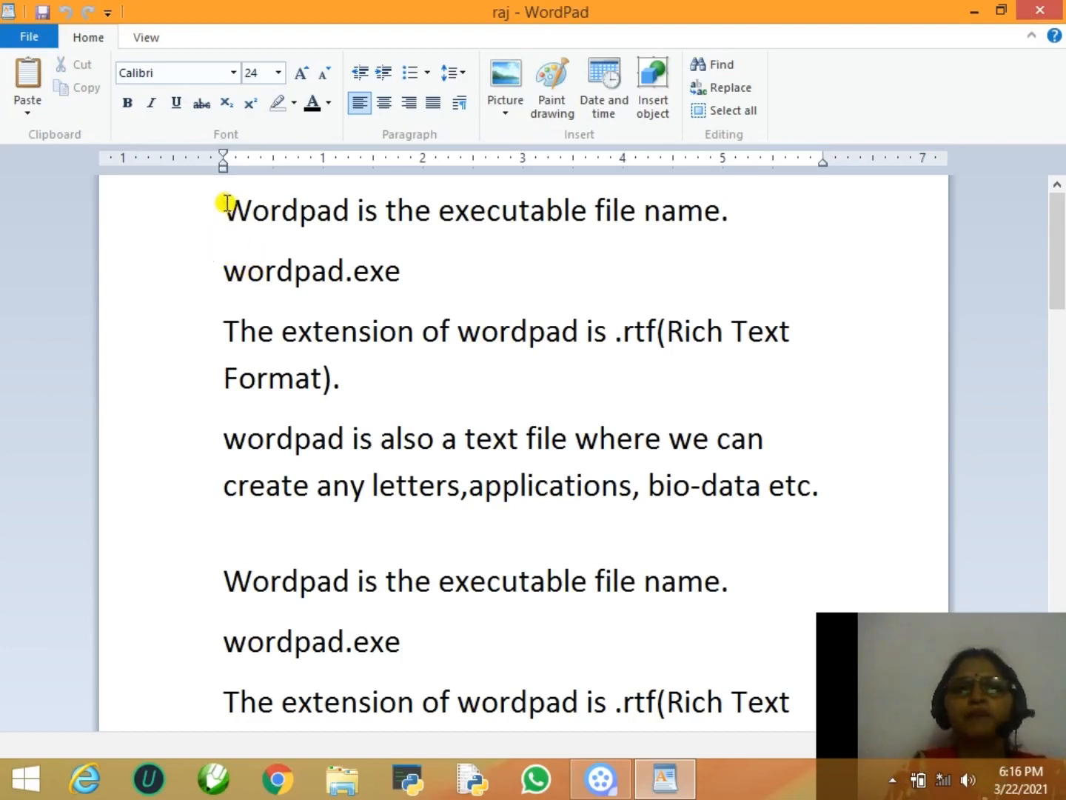
Cut the first three paragraphs, from "Wordpad is the executable file name." through "(Rich Text Format).", to the clipboard.
left_click_drag(224, 205, 471, 365)
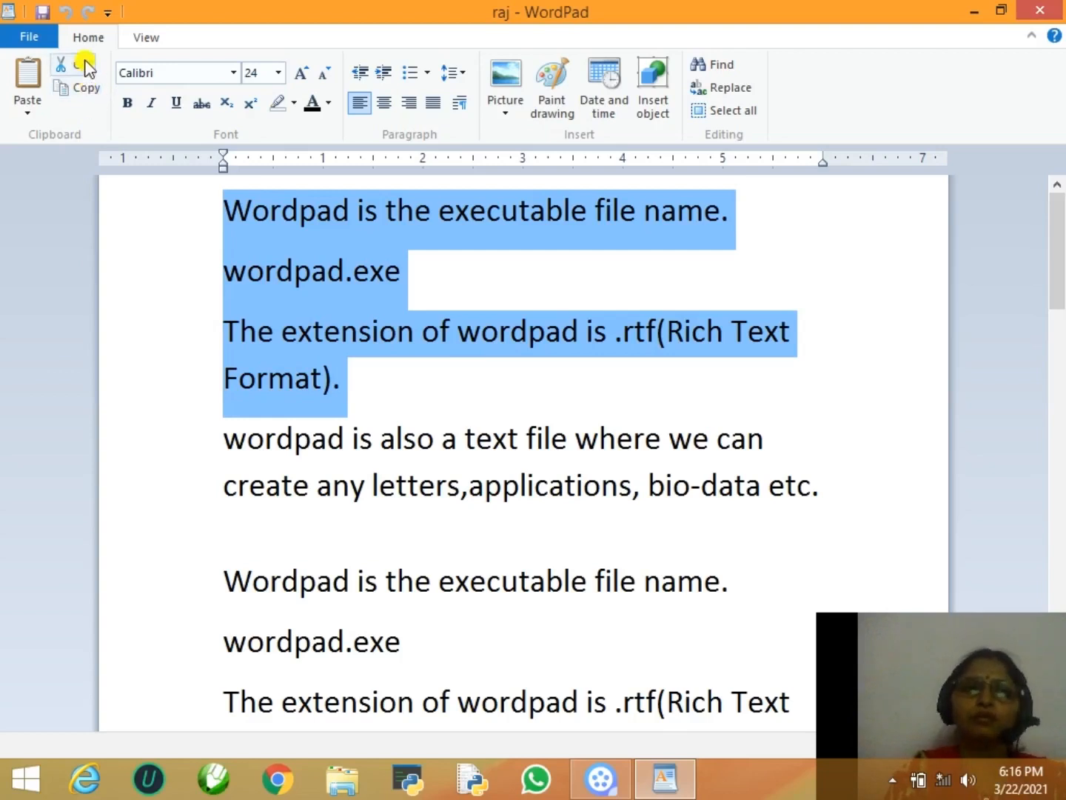
left_click(90, 94)
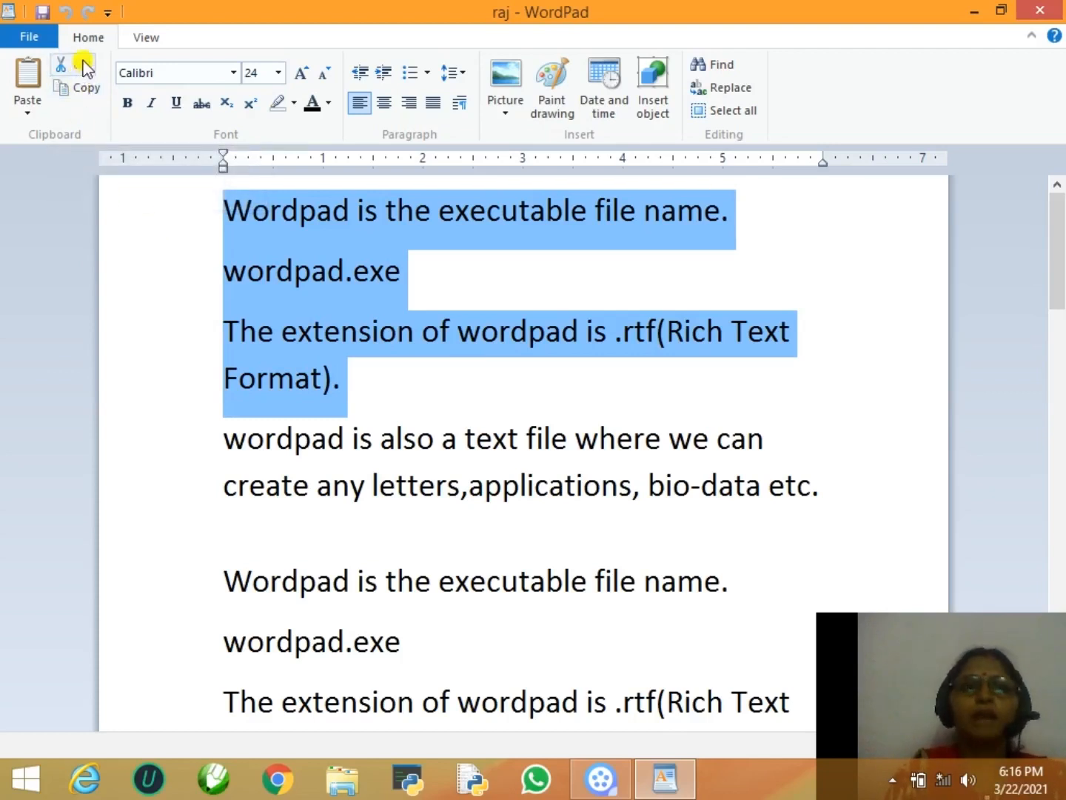
left_click(83, 66)
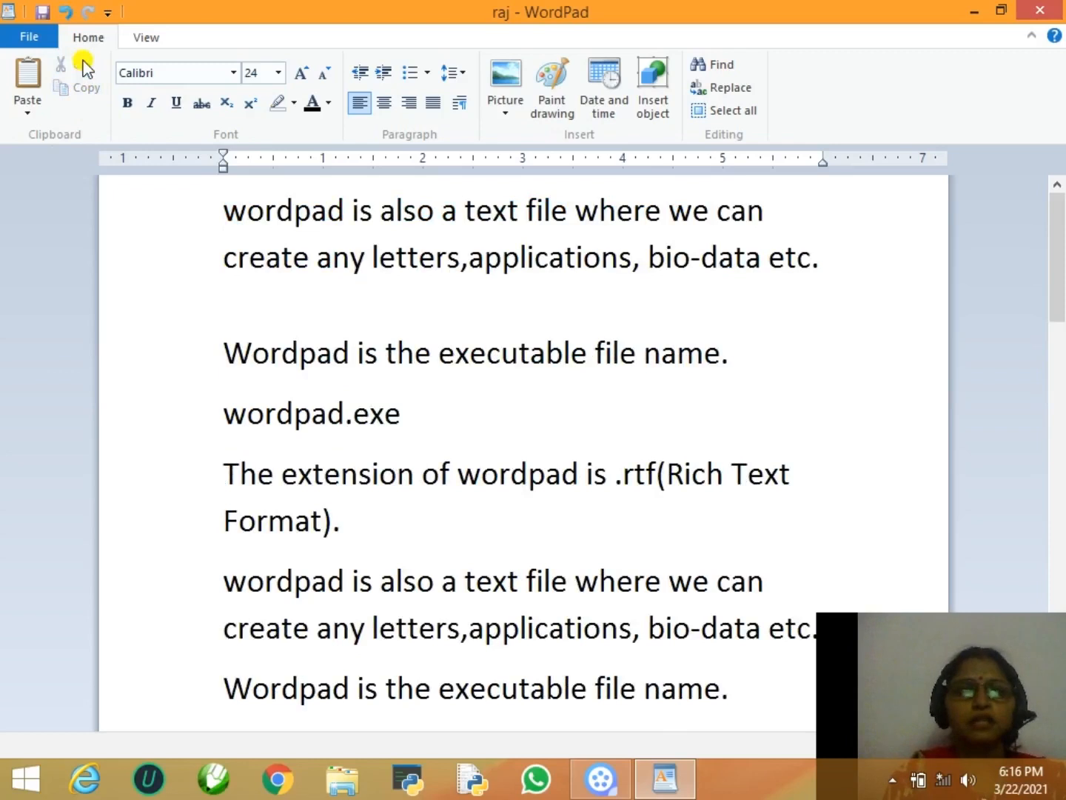
Insert two blank lines at the start of the document and paste the cut paragraphs above them.
key("Return")
key("Up")
key("Down")
key("Down")
key("Down")
key("Down")
key("Down")
key("Down")
key("Down")
key("Down")
key("Down")
key("Down")
key("Down")
key("Down")
key("Down")
key("Down")
key("Down")
key("Down")
key("Down")
key("Down")
key("Down")
key("Down")
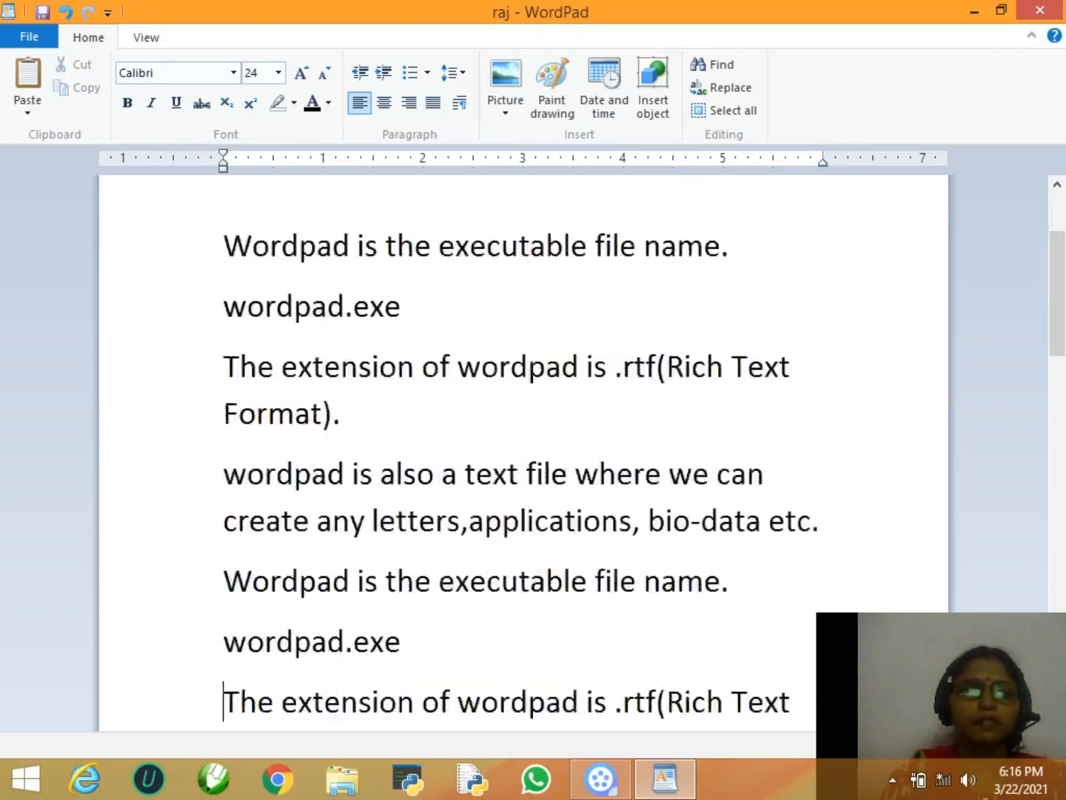
key("Up")
key("Up")
key("Up")
key("Up")
key("Up")
key("Up")
key("Up")
key("Up")
key("Up")
key("Up")
key("Up")
key("Up")
key("Up")
key("Up")
key("Up")
key("Up")
key("Up")
key("Up")
key("Up")
key("Up")
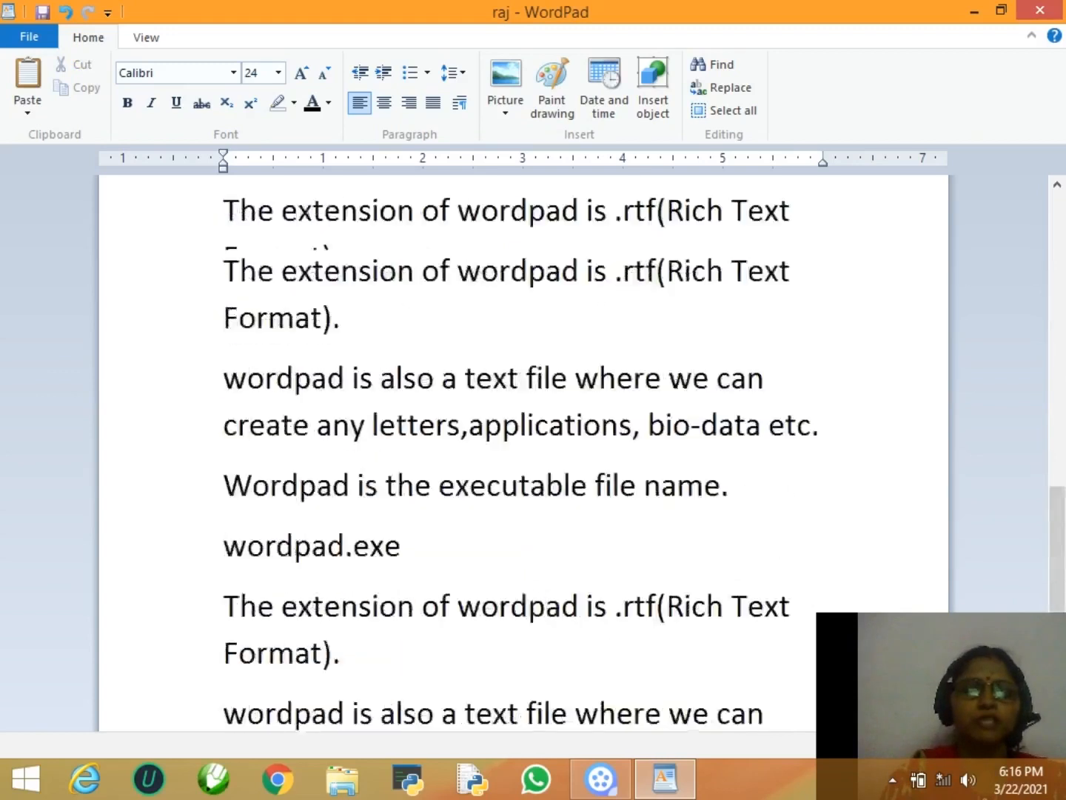
key("Return")
key("Up")
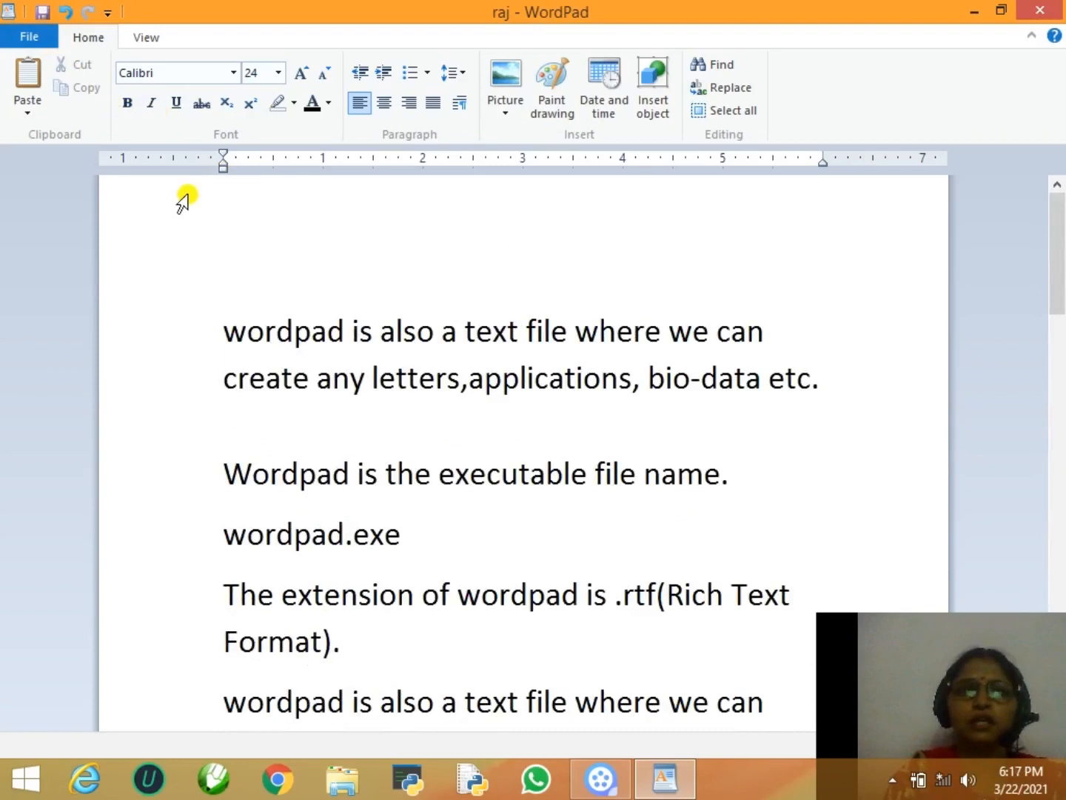
left_click(27, 116)
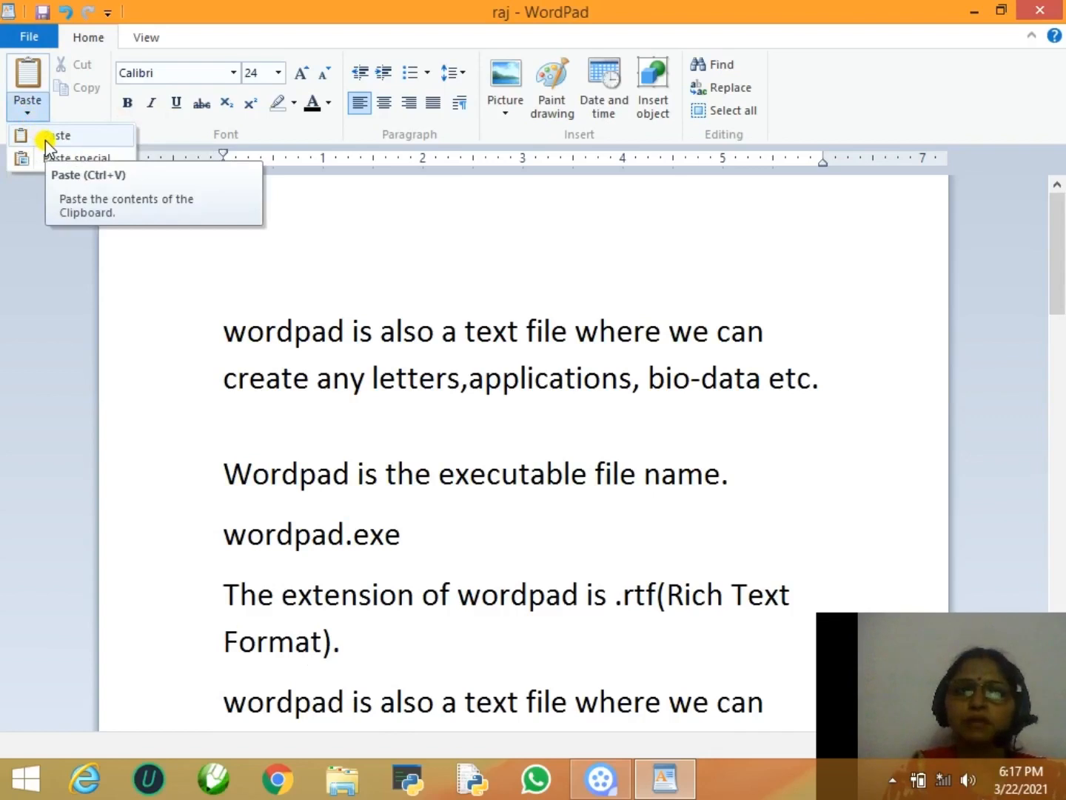
left_click(45, 140)
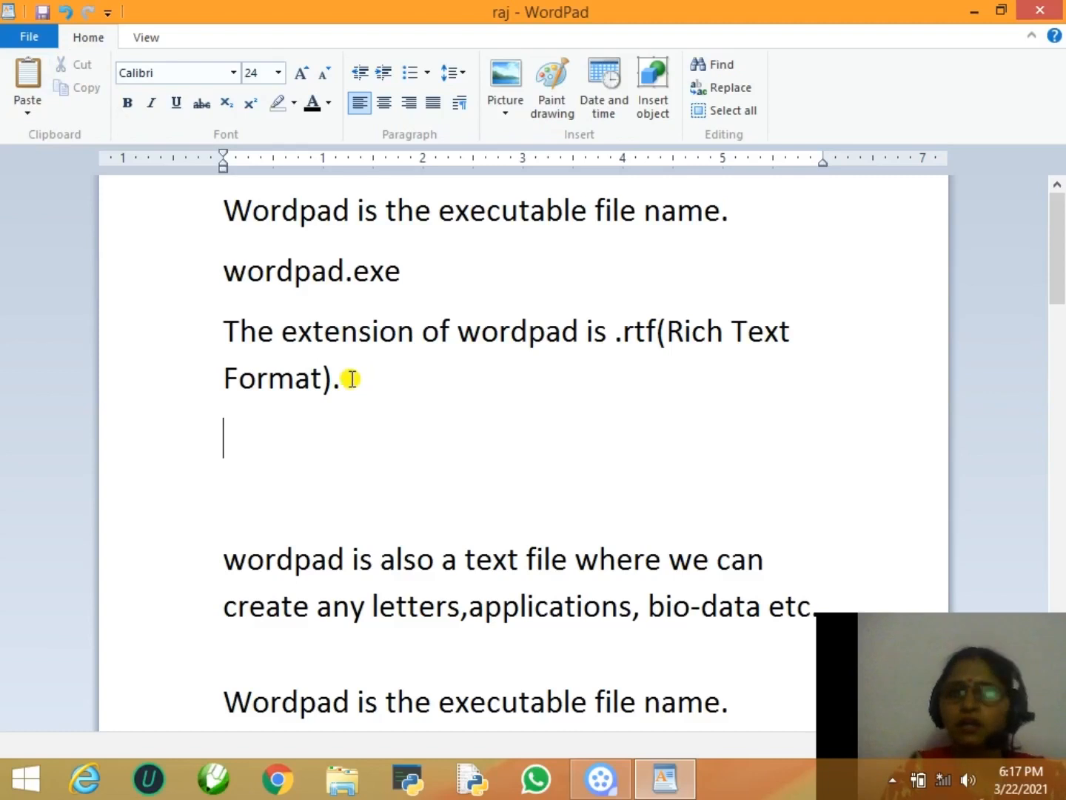
Copy the first three paragraphs, from "Wordpad is the executable file name." through "(Rich Text Format).", to the clipboard.
left_click(230, 203)
left_click_drag(225, 204, 391, 408)
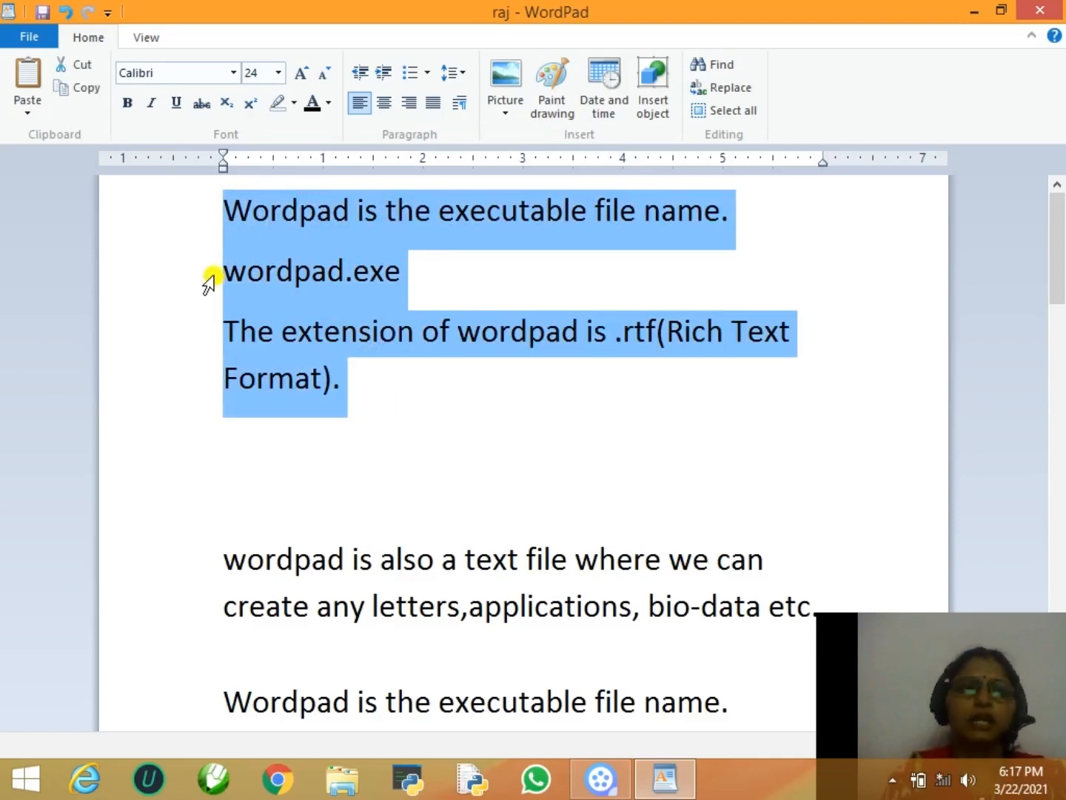
left_click(87, 88)
Add two blank lines after the first "(Rich Text Format)." paragraph and paste the copied paragraphs there.
left_click(390, 385)
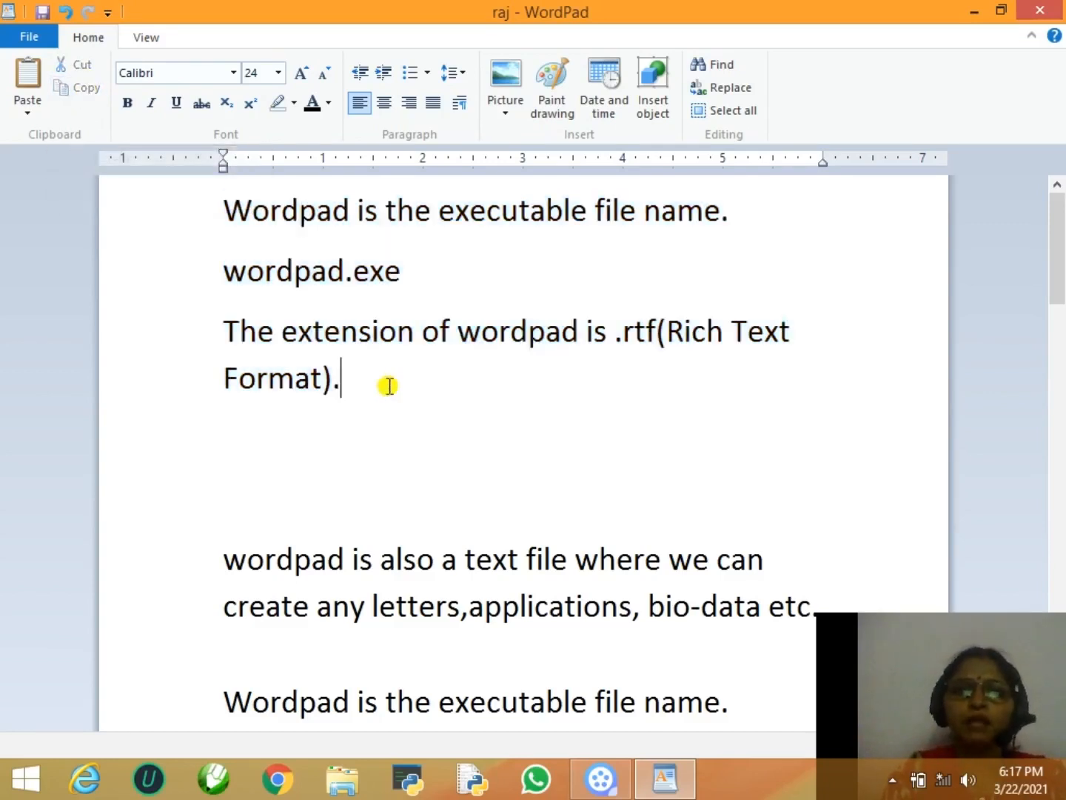
key("Return")
key("Return")
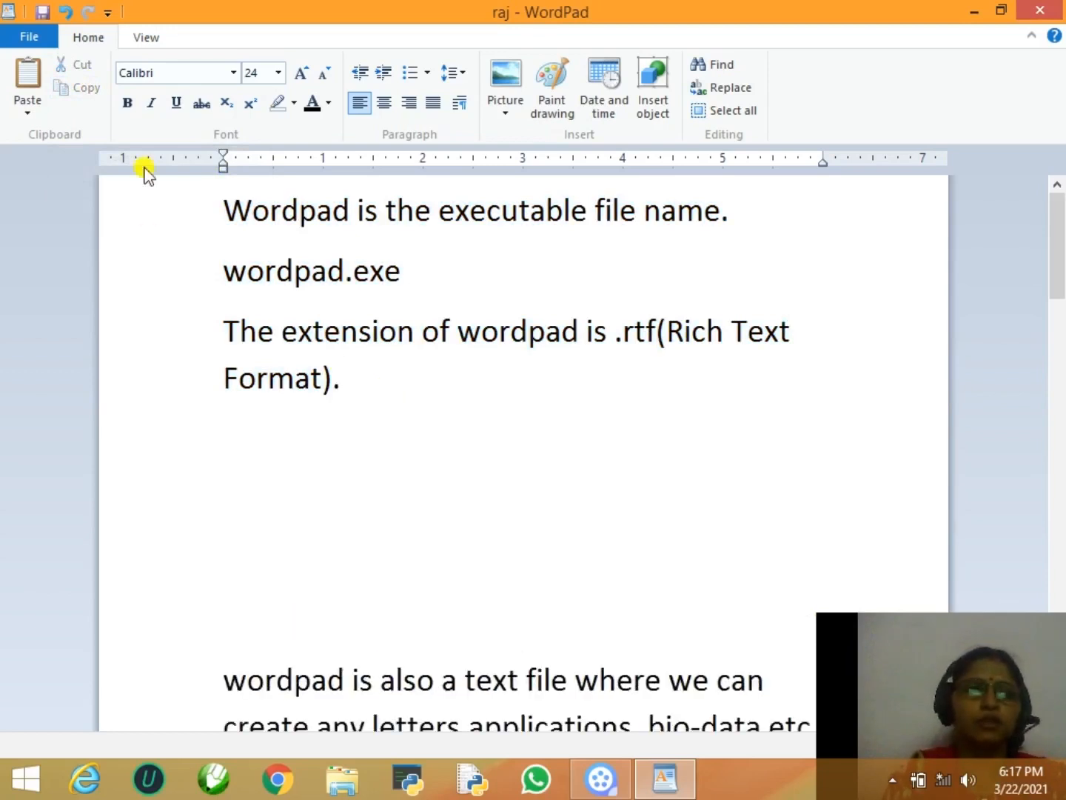
left_click(28, 118)
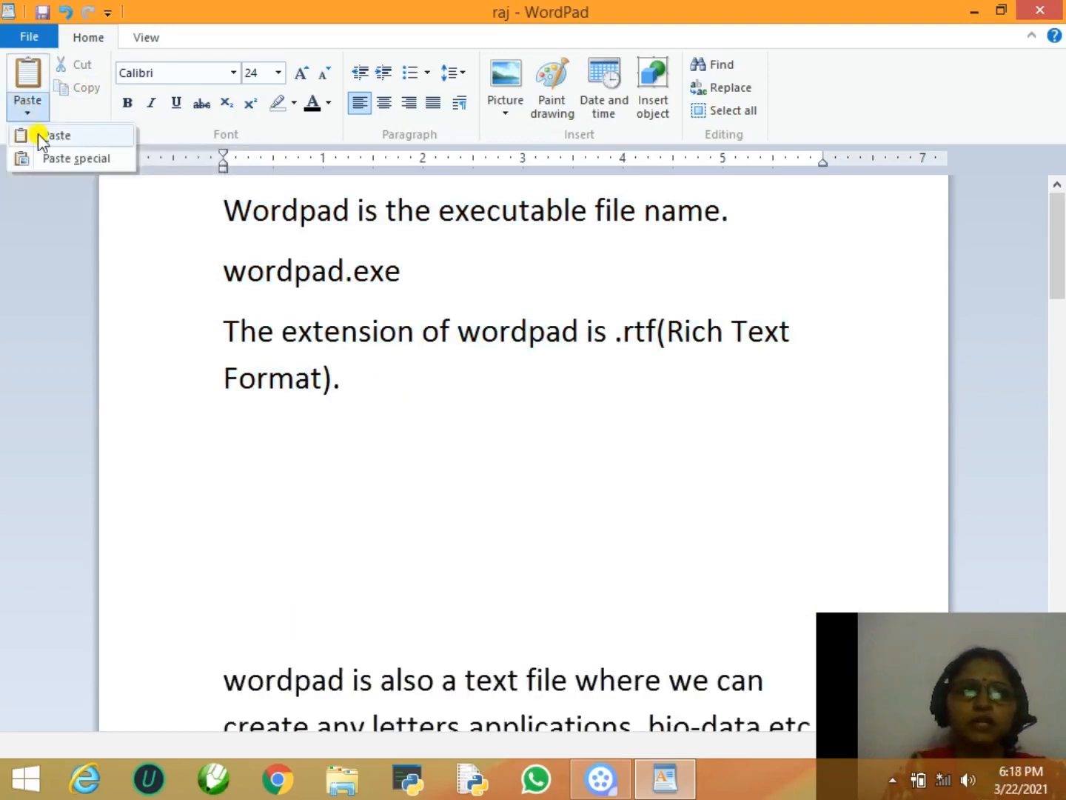
left_click(40, 136)
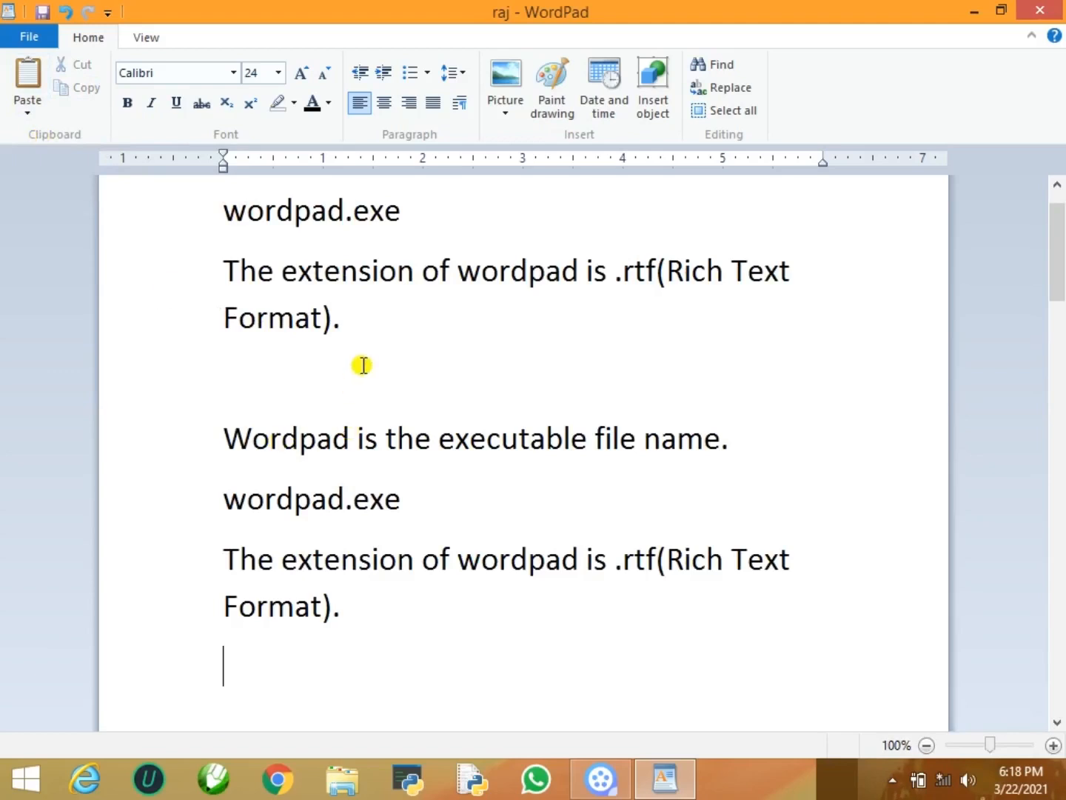
Compare the original paragraphs with the pasted copy below them and view the available paste options.
left_click(368, 317)
key("Up")
key("Up")
key("Up")
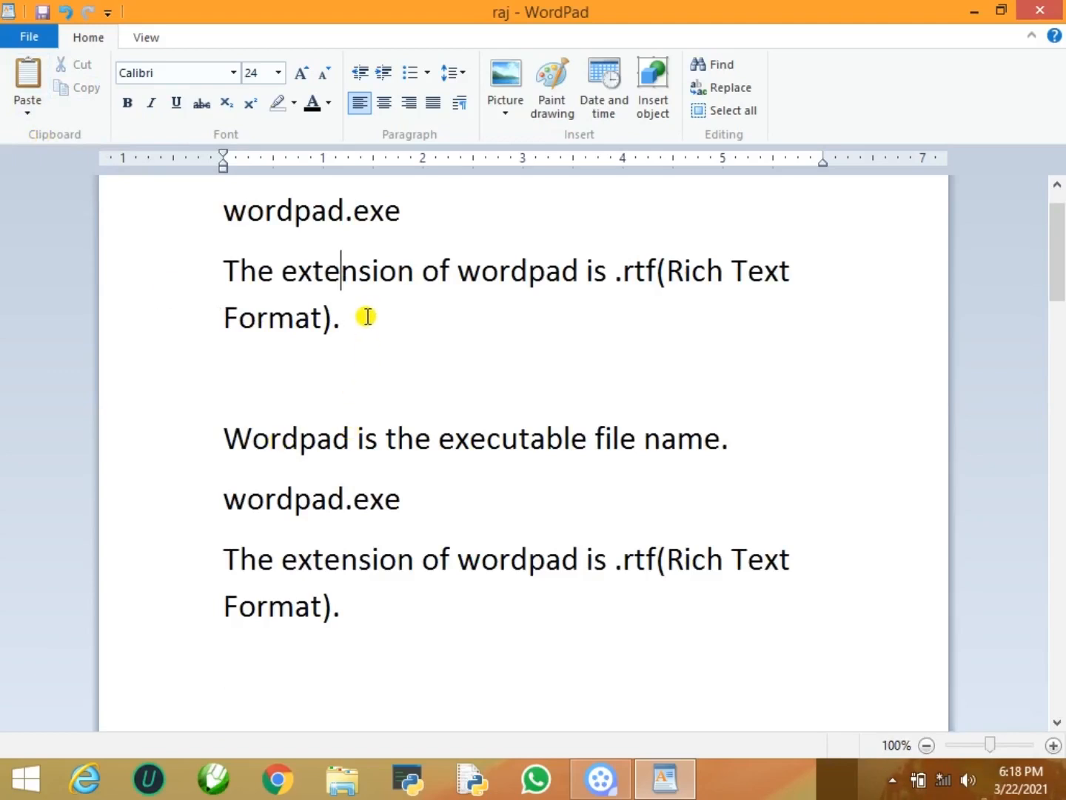
key("Down")
key("Down")
key("Down")
key("Down")
key("Down")
key("Down")
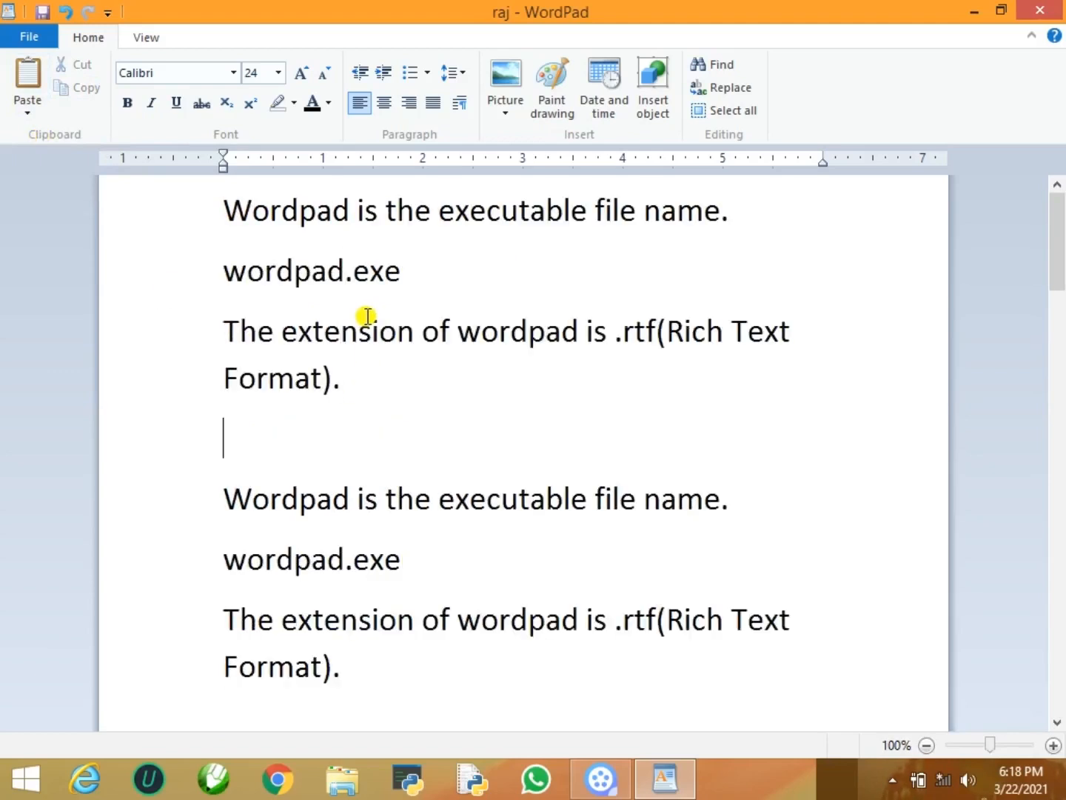
key("Down")
key("Down")
key("Up")
key("Up")
key("Up")
key("Up")
key("Up")
key("Up")
key("End")
key("Down")
key("Down")
key("Down")
key("Down")
key("Down")
key("Down")
key("Down")
key("Up")
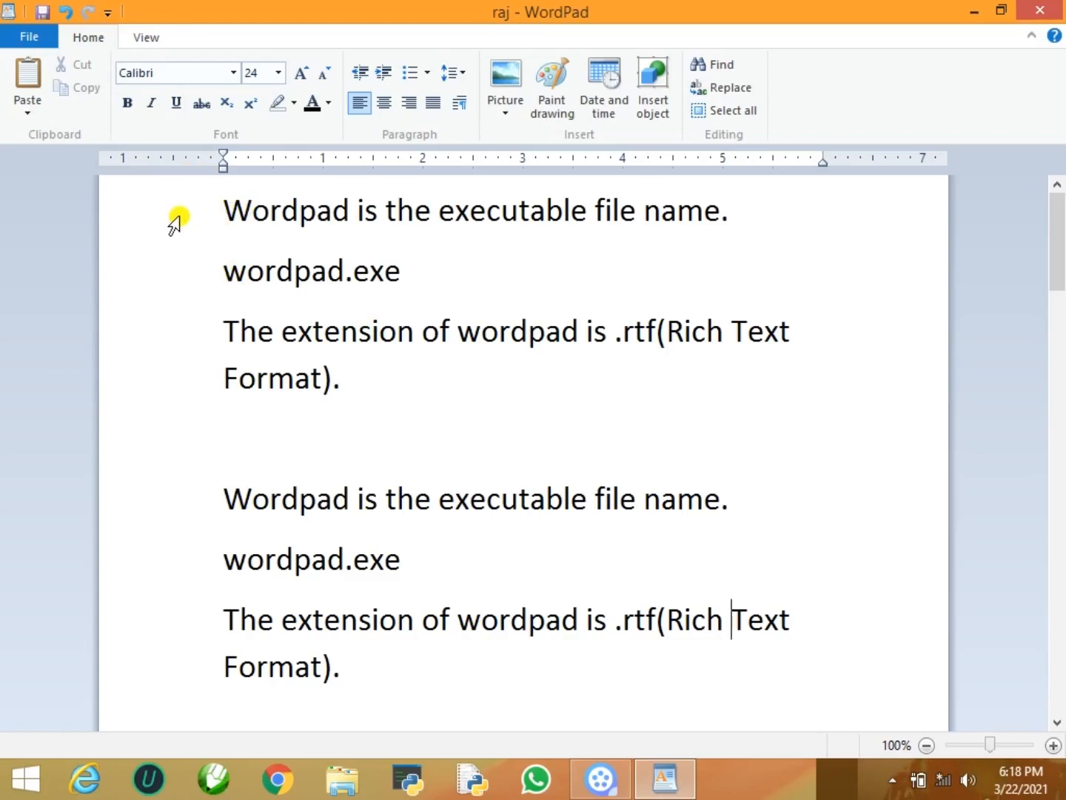
left_click(29, 114)
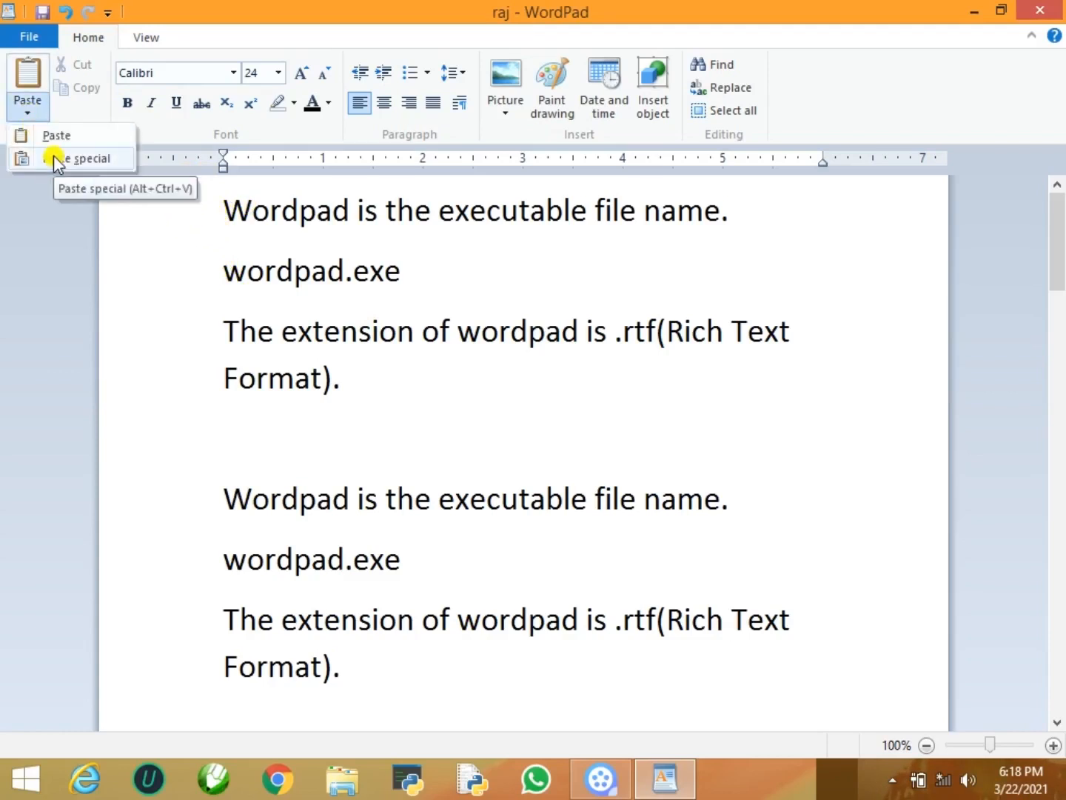
left_click(224, 254)
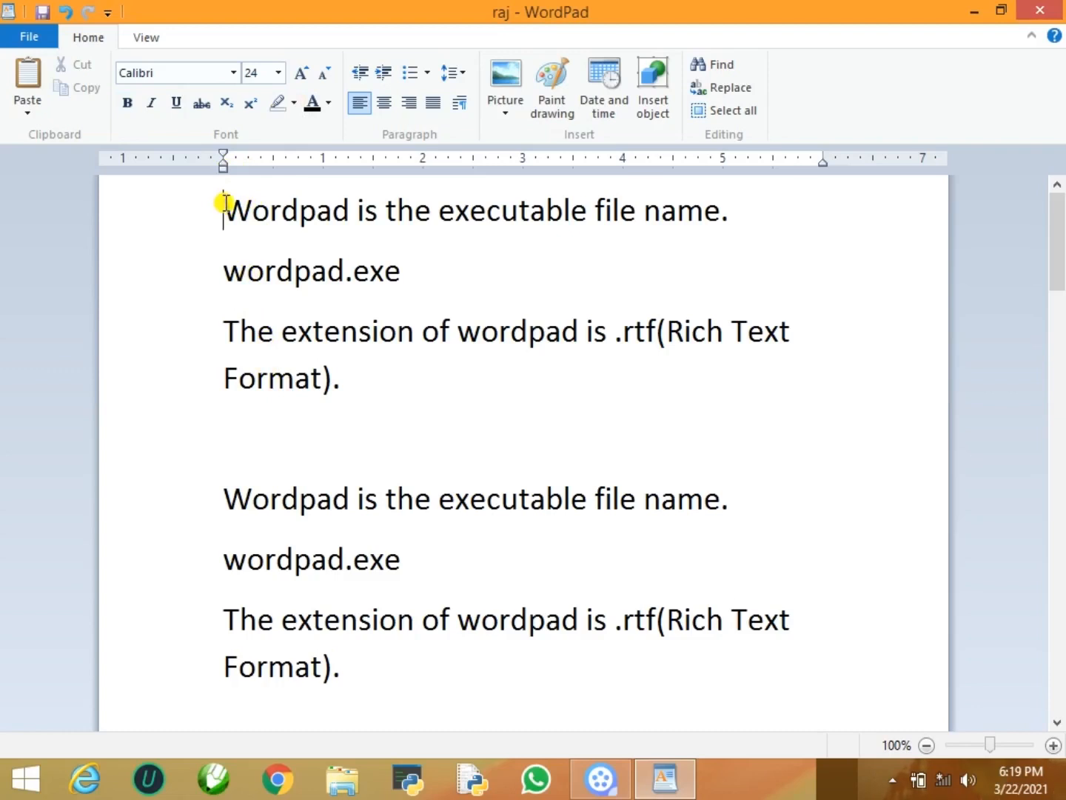
Delete everything from the document's start down to the second-to-last "wordpad is also a text file" paragraph, keeping that paragraph.
key("shift+Down")
key("shift+Down")
key("shift+Down")
key("shift+Down")
key("shift+Down")
key("shift+Down")
key("shift+Down")
key("shift+Down")
key("shift+Down")
key("shift+Down")
key("shift+Down")
key("shift+Down")
key("shift+Down")
key("shift+Down")
key("shift+Down")
key("shift+Down")
key("shift+Down")
key("shift+Down")
key("shift+Down")
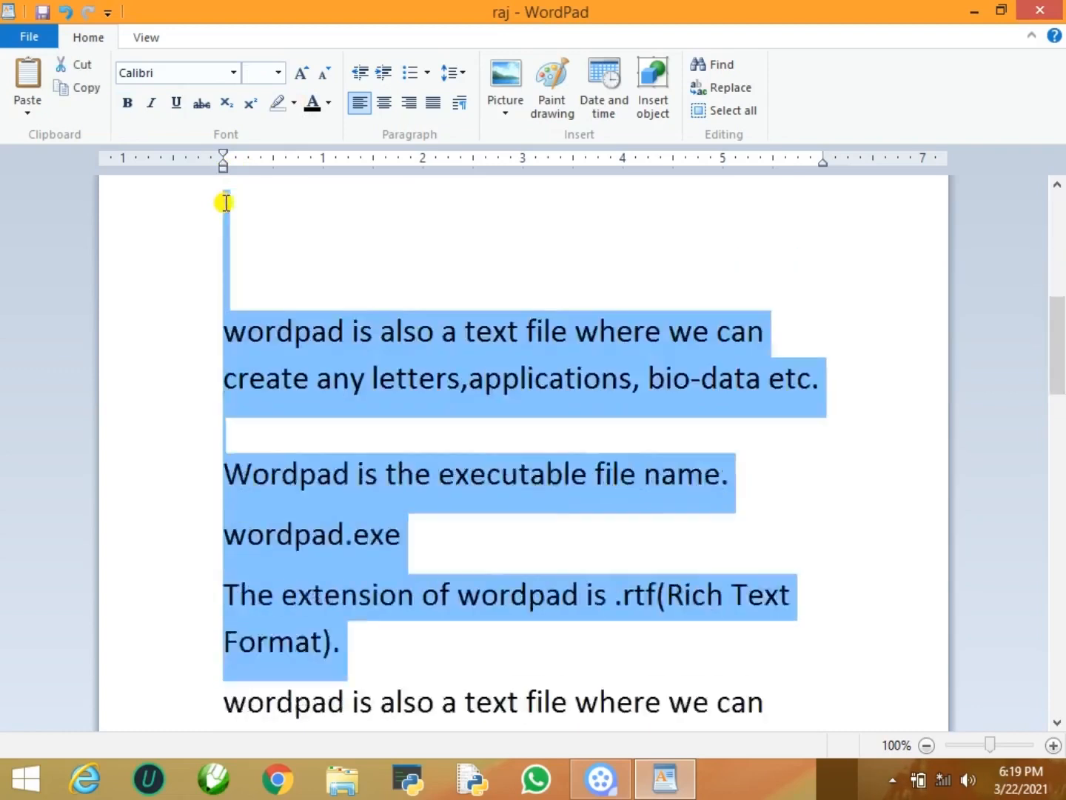
key("shift+Down")
key("shift+Down")
key("shift+Down")
key("shift+Down")
key("shift+Down")
key("shift+Down")
key("shift+Down")
key("shift+Down")
key("shift+Up")
key("shift+Up")
key("shift+Up")
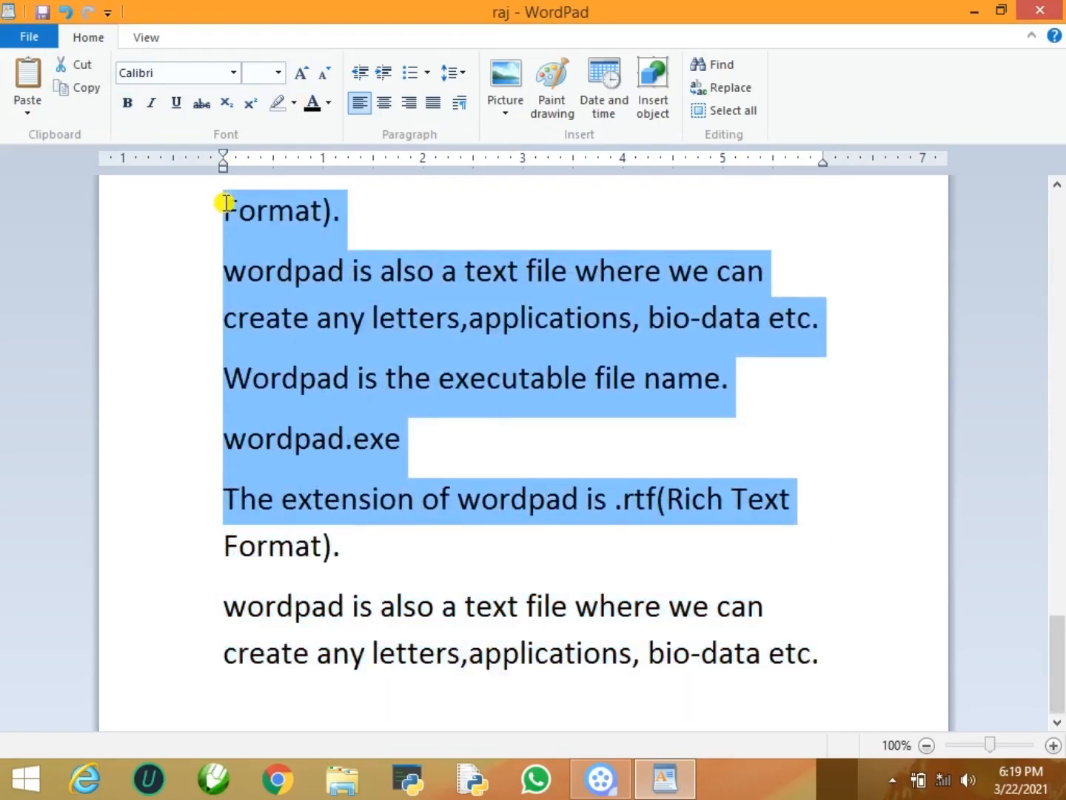
key("shift+Up")
key("shift+Up")
key("shift+Up")
key("shift+Down")
key("shift+Down")
key("shift+Up")
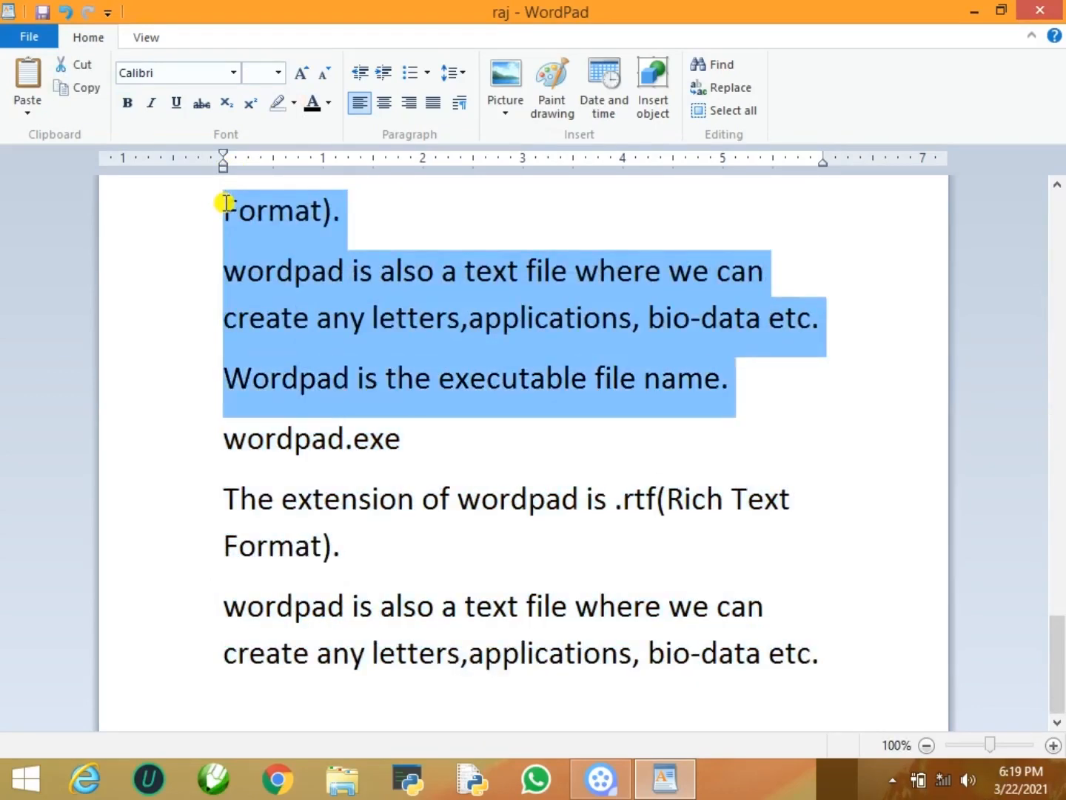
key("shift+Up")
key("shift+Up")
key("shift+Up")
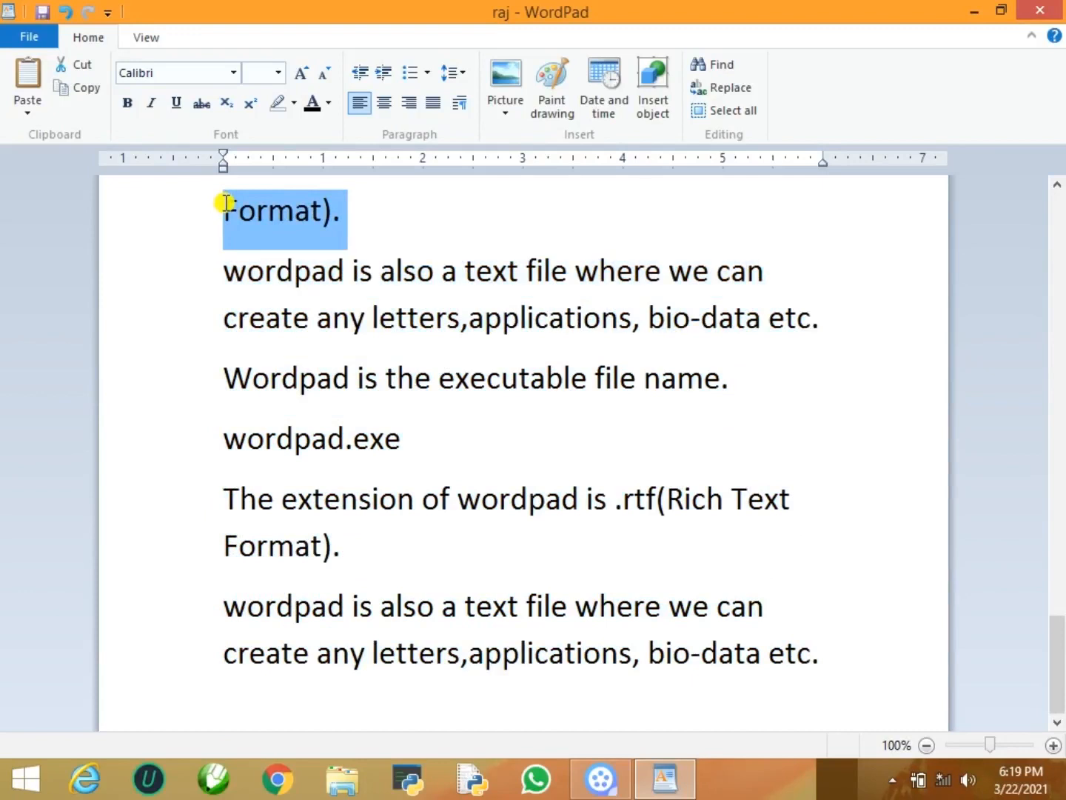
key("Delete")
Insert two blank lines at the end of the document, after the last paragraph.
key("Down")
key("Down")
key("Down")
key("Down")
key("Down")
key("Down")
key("Down")
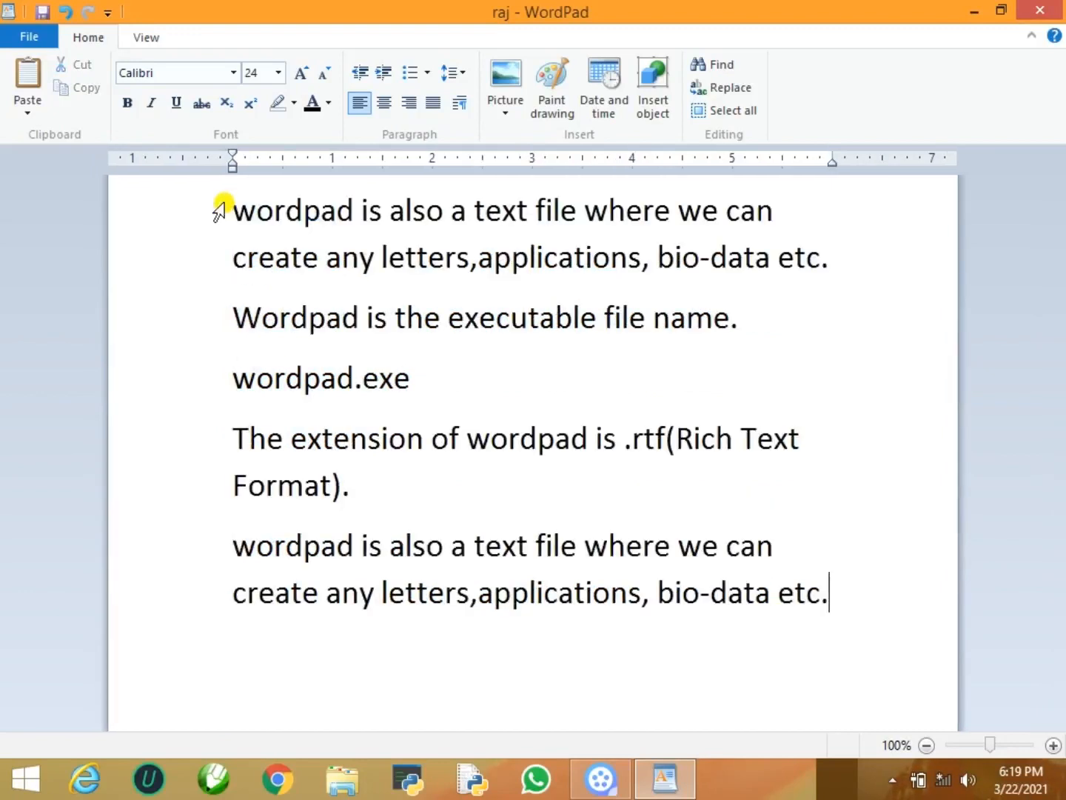
key("Return")
key("Return")
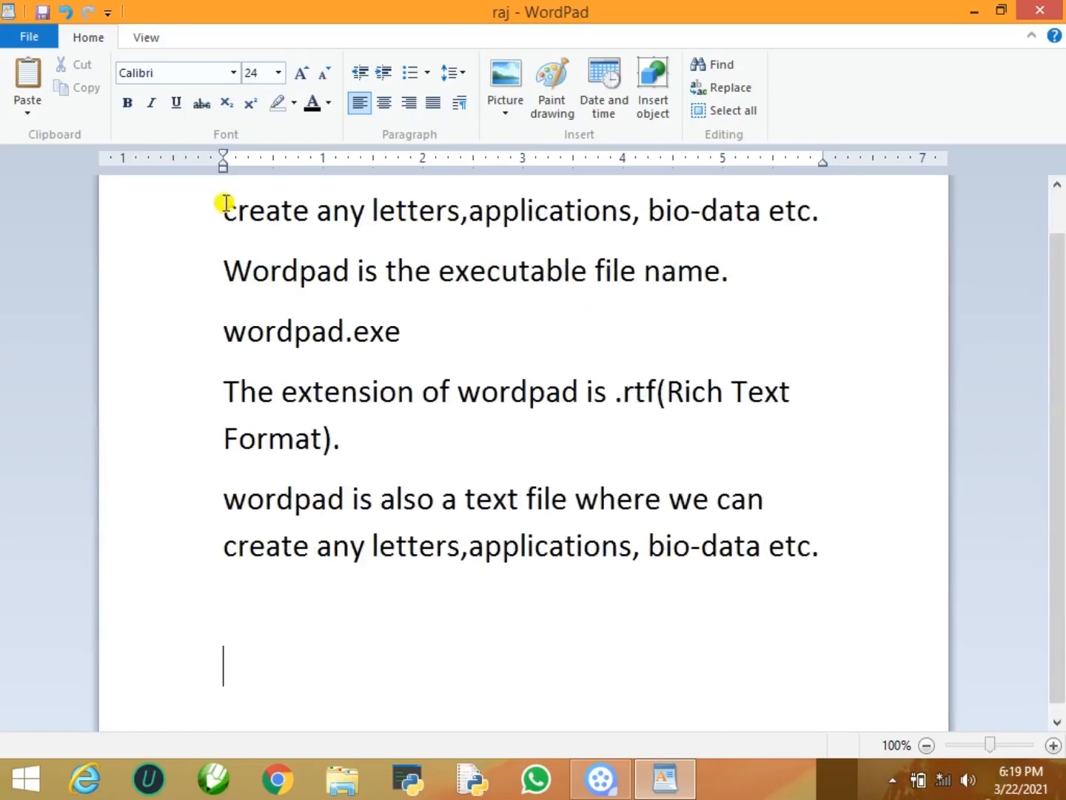
Review the Paste Special format options for the copied text and cancel without pasting.
key("Up")
key("Up")
key("Up")
key("Down")
key("Down")
left_click(29, 115)
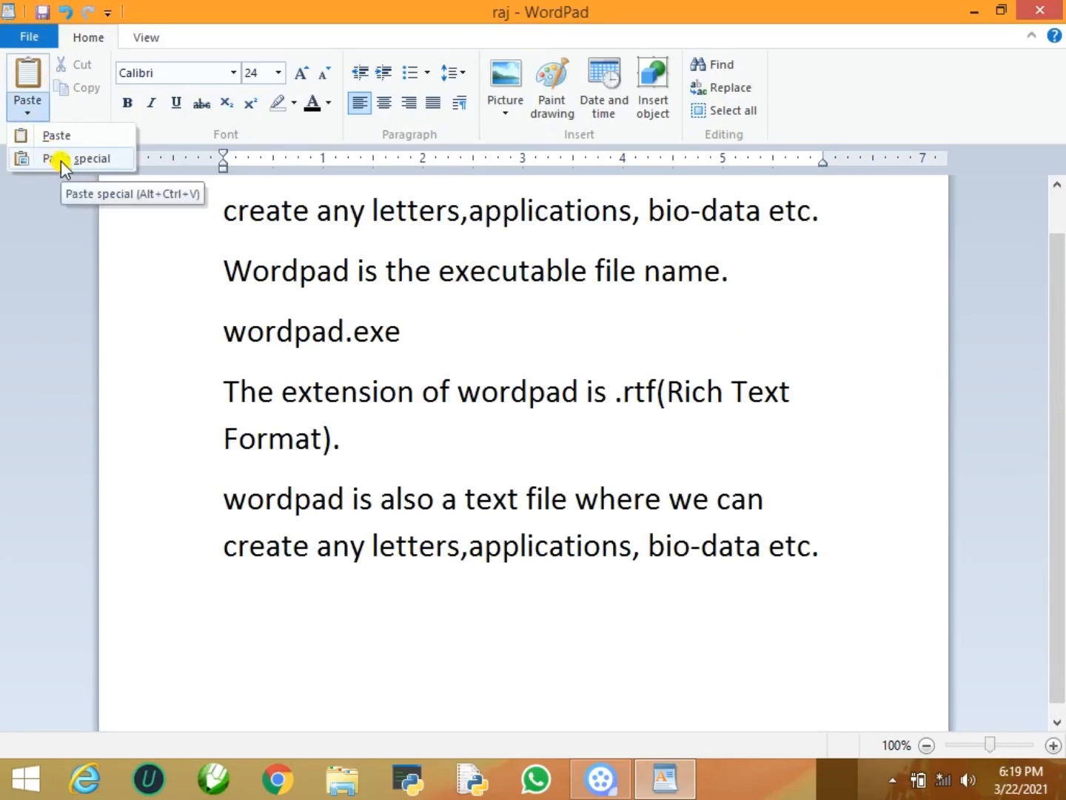
left_click(60, 159)
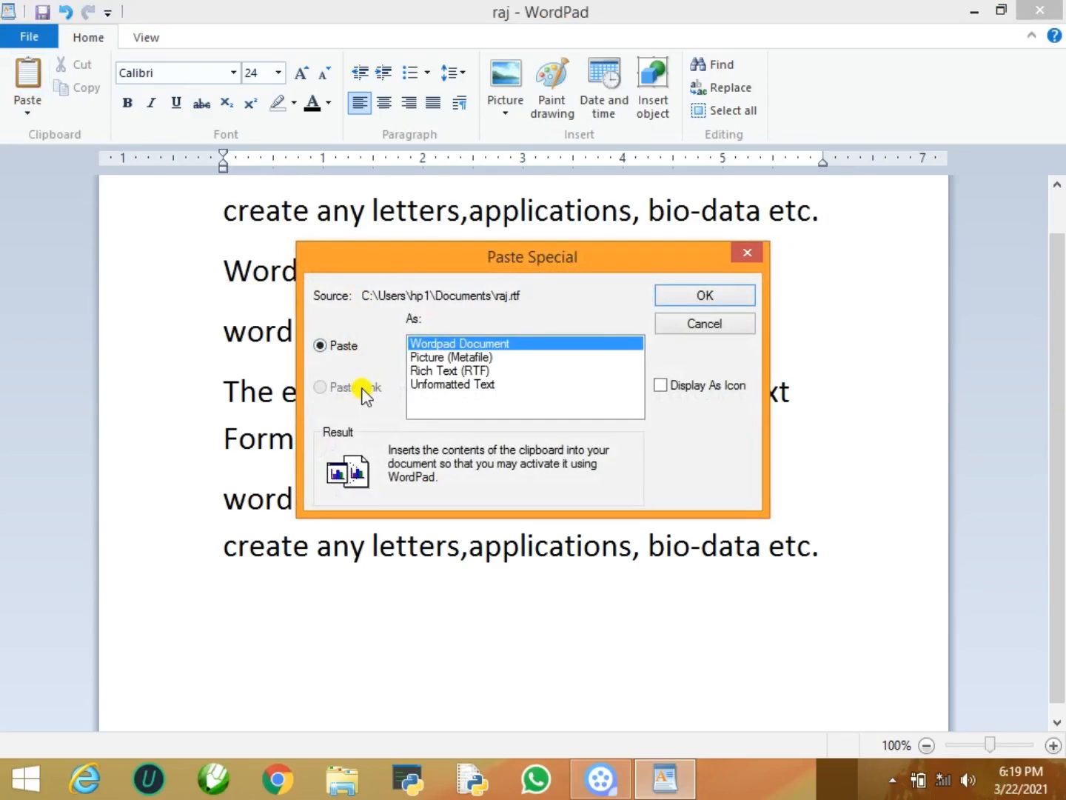
left_click(708, 323)
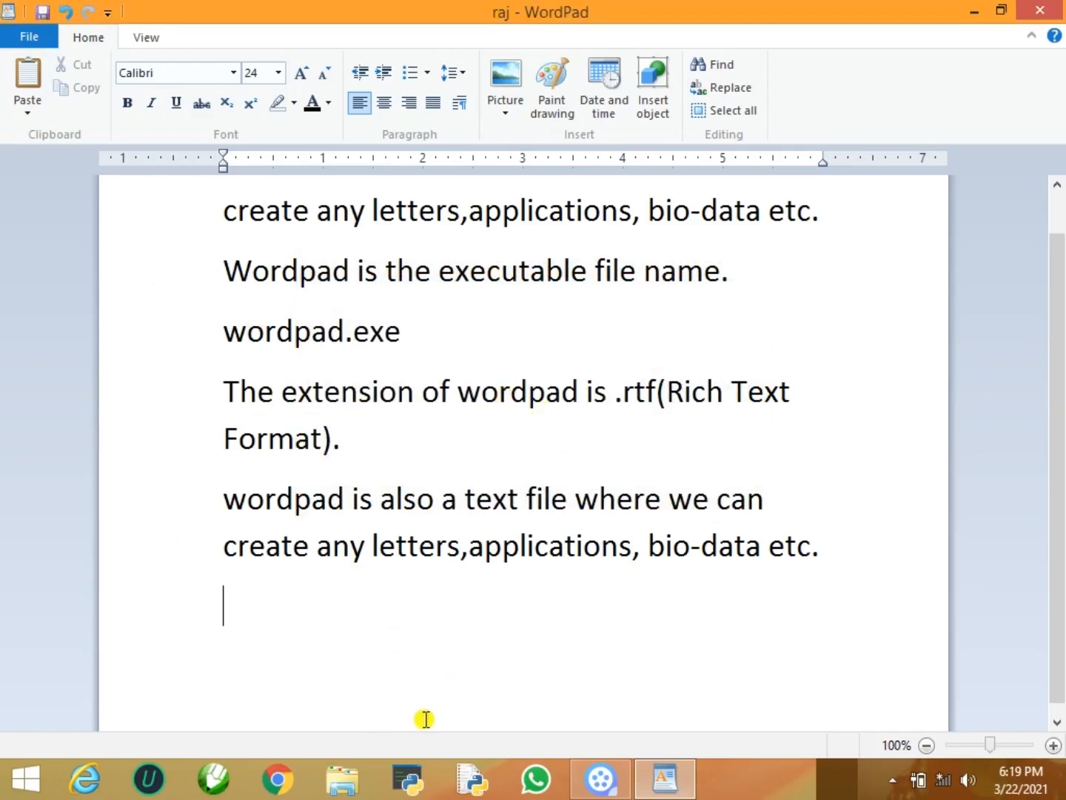
Launch Microsoft Excel through the Windows Run dialog using the command excel.
key("super+r")
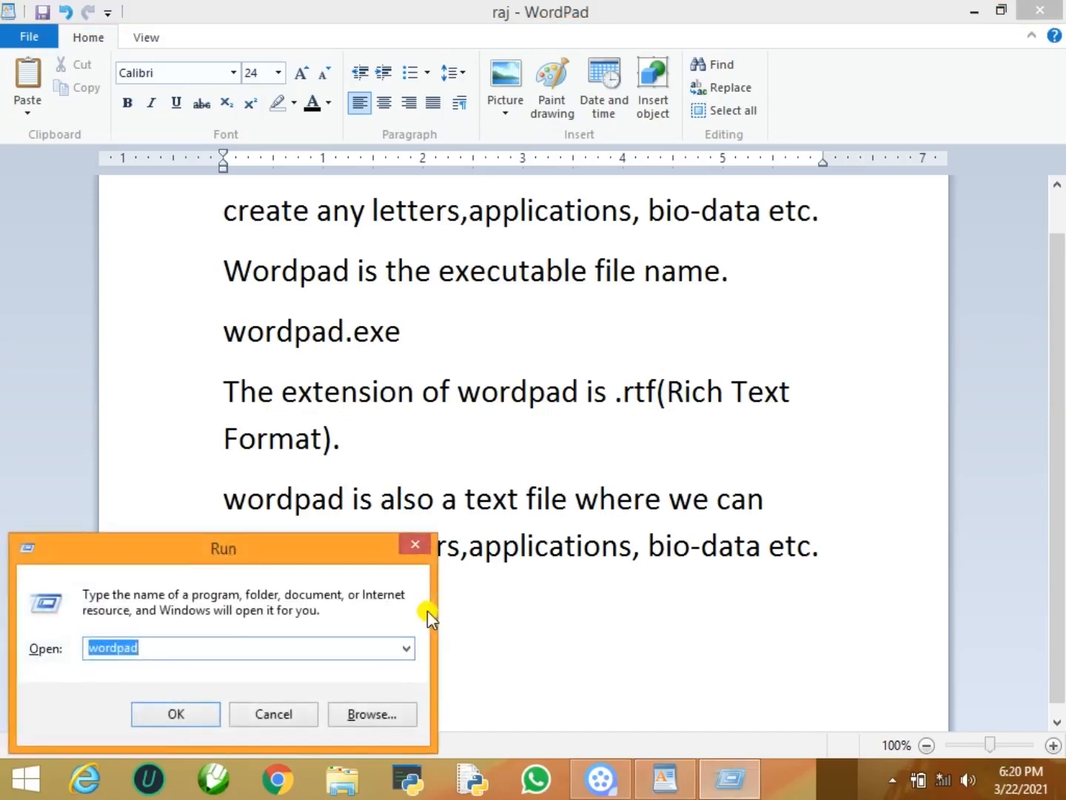
type("exc")
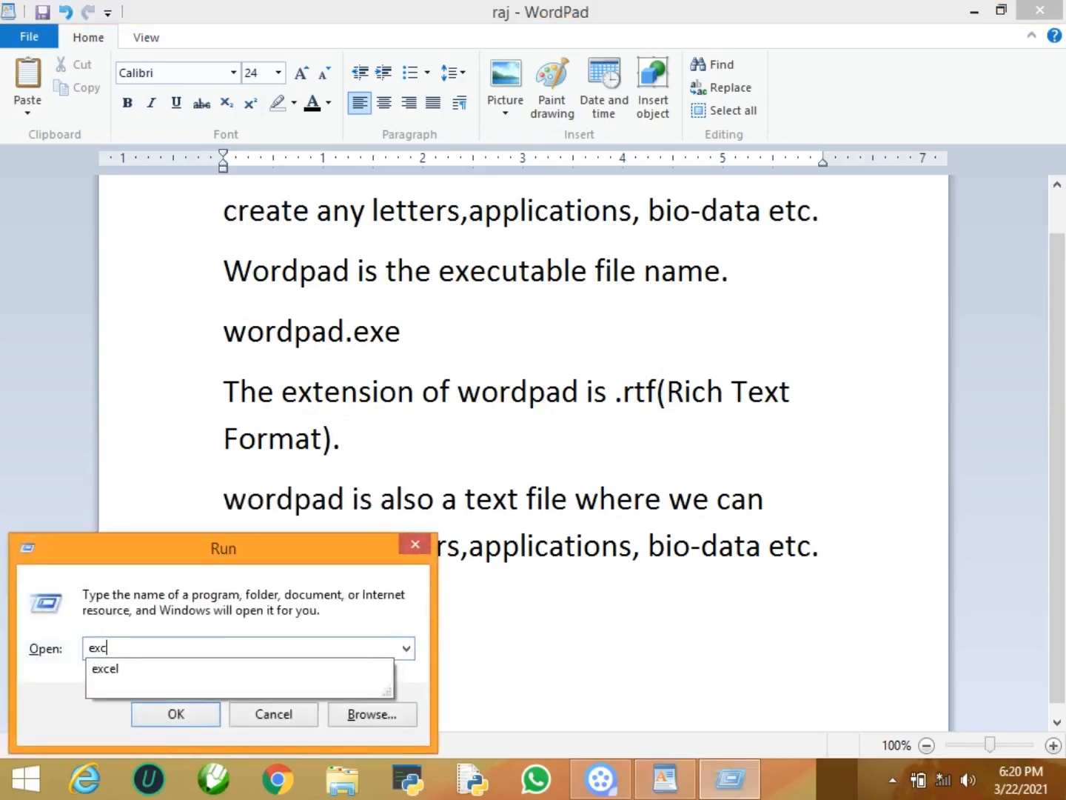
key("Down")
key("Return")
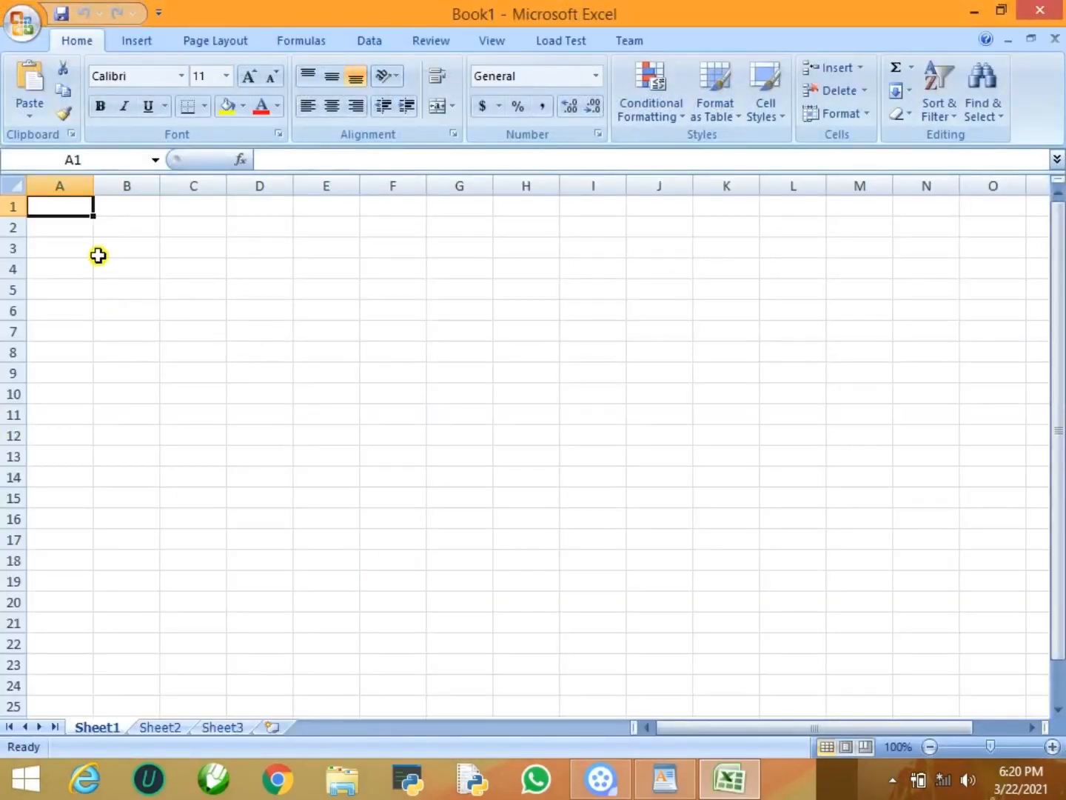
Enter the column headings Name, Age and City in cells A1, B1 and C1.
left_click(99, 254)
left_click(75, 206)
type("Name")
key("Tab")
type("A")
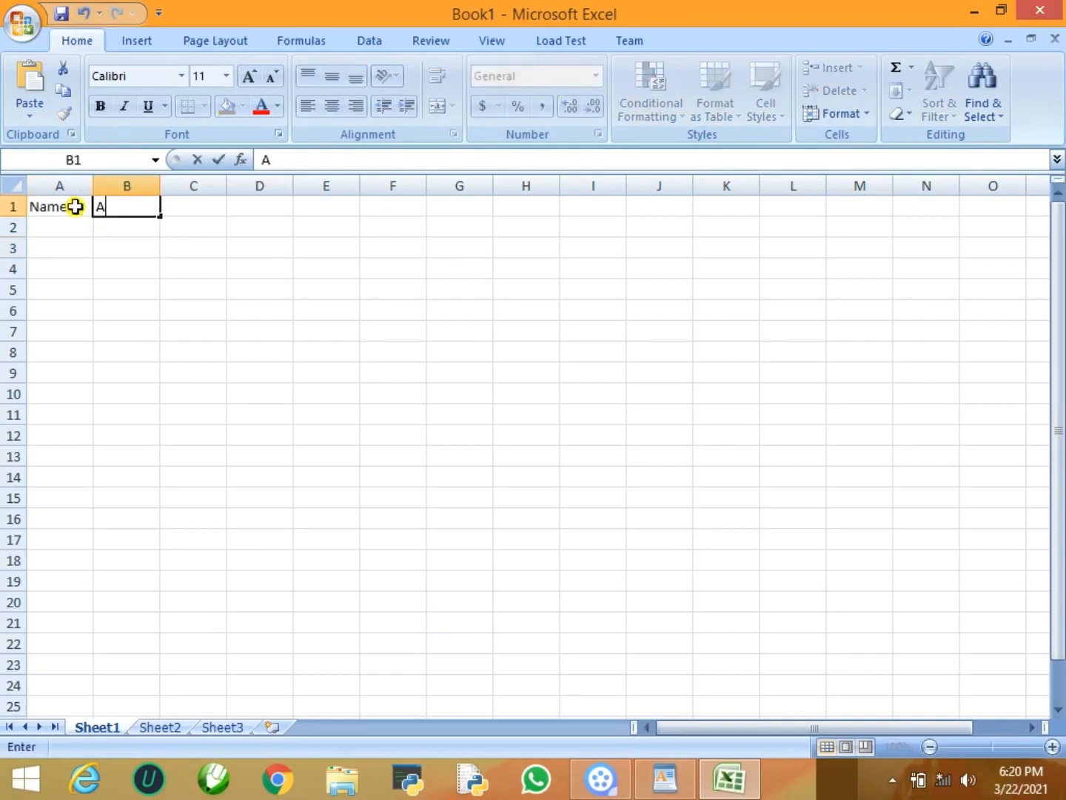
type("ge")
key("Tab")
type("C")
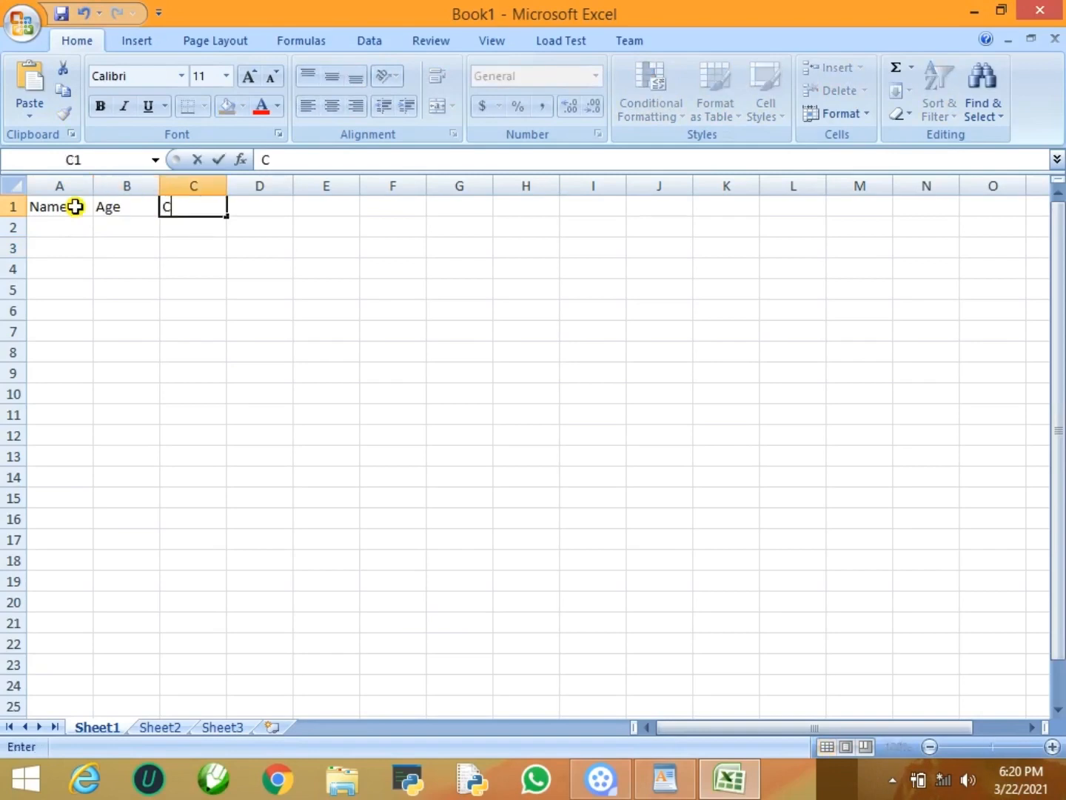
type("ity")
key("Return")
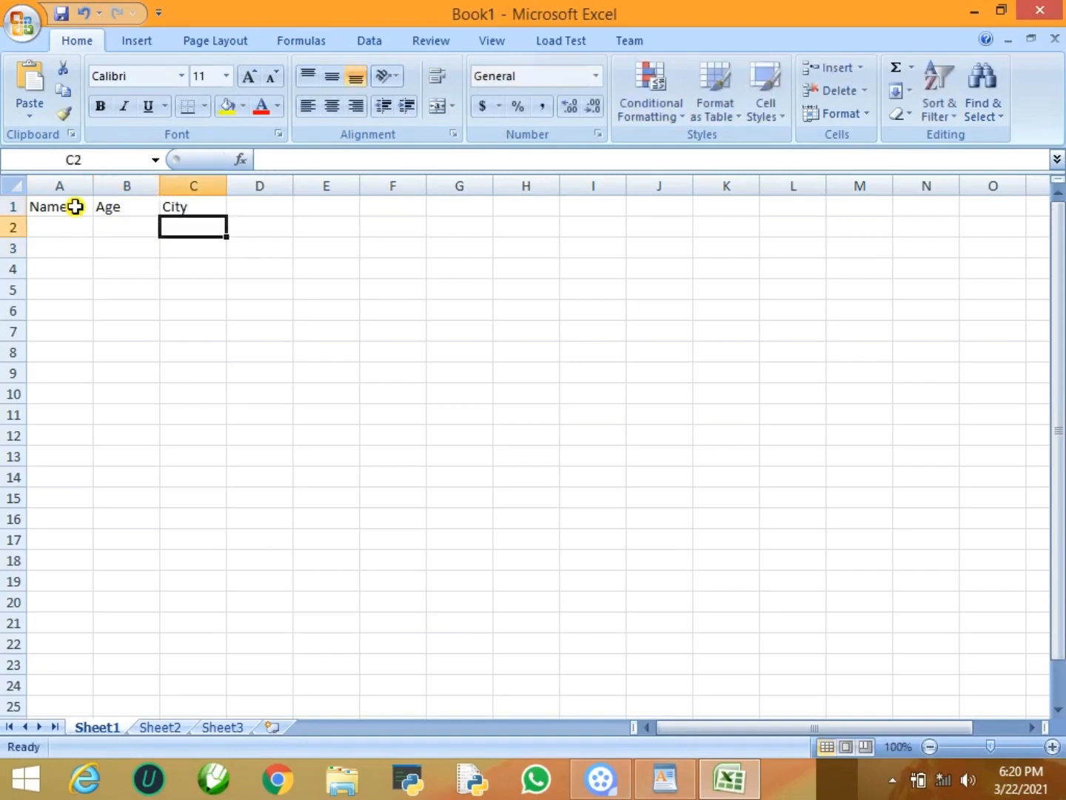
Fill cells A2 to A6 under the Name heading with five sample first names.
key("Left")
key("Left")
type("Mona")
key("Return")
type("jaya")
key("Return")
type("pooja")
key("Return")
type("k")
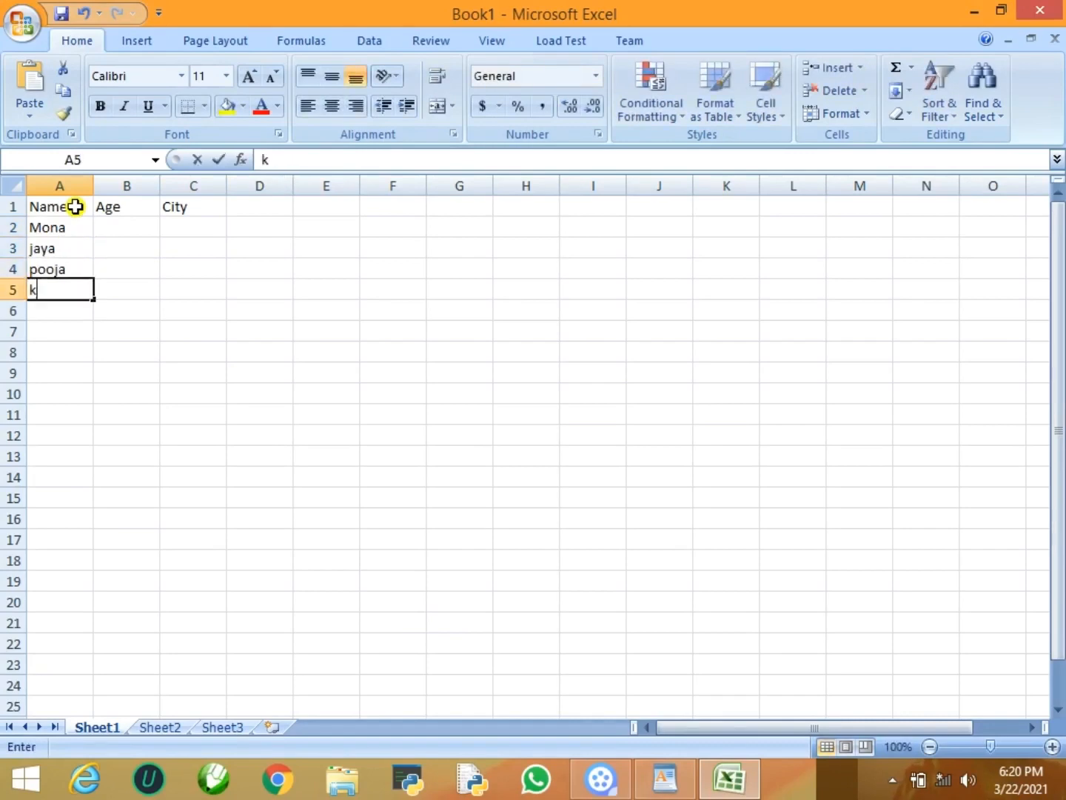
type("omal")
key("Return")
type("he")
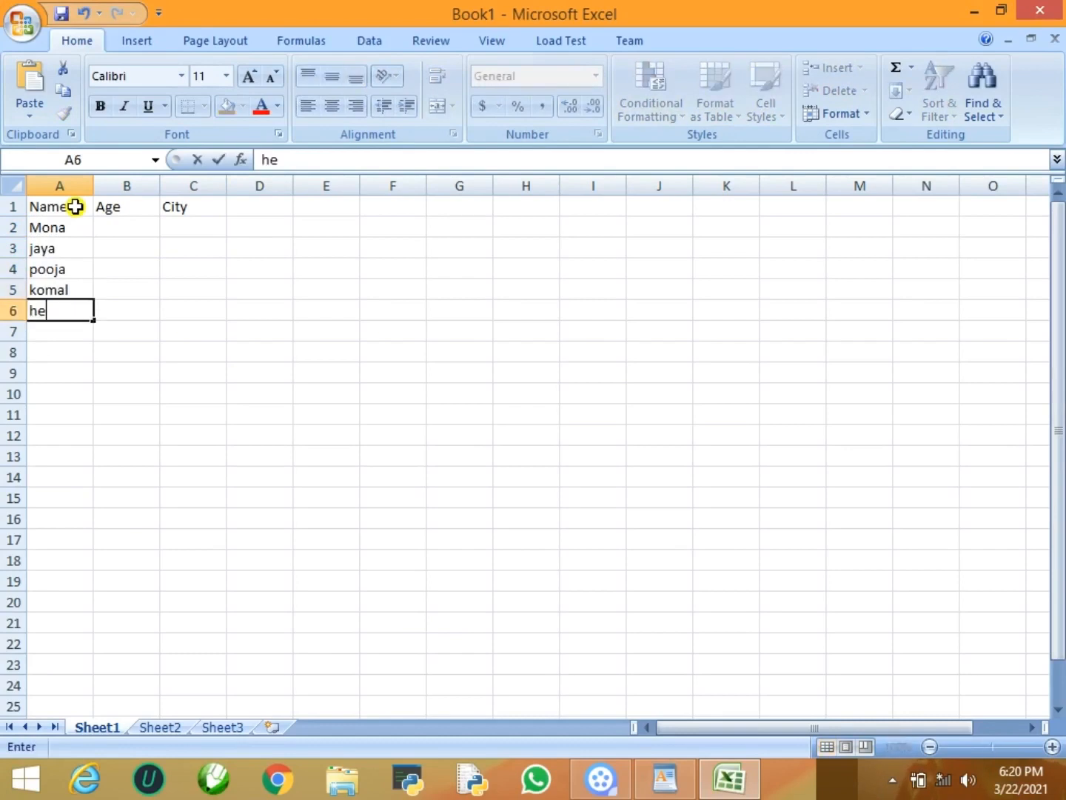
type("mant")
Enter the ages 23, 32, 21, 23 and 34 in cells B2 to B6.
key("Up")
key("Up")
key("Up")
key("Up")
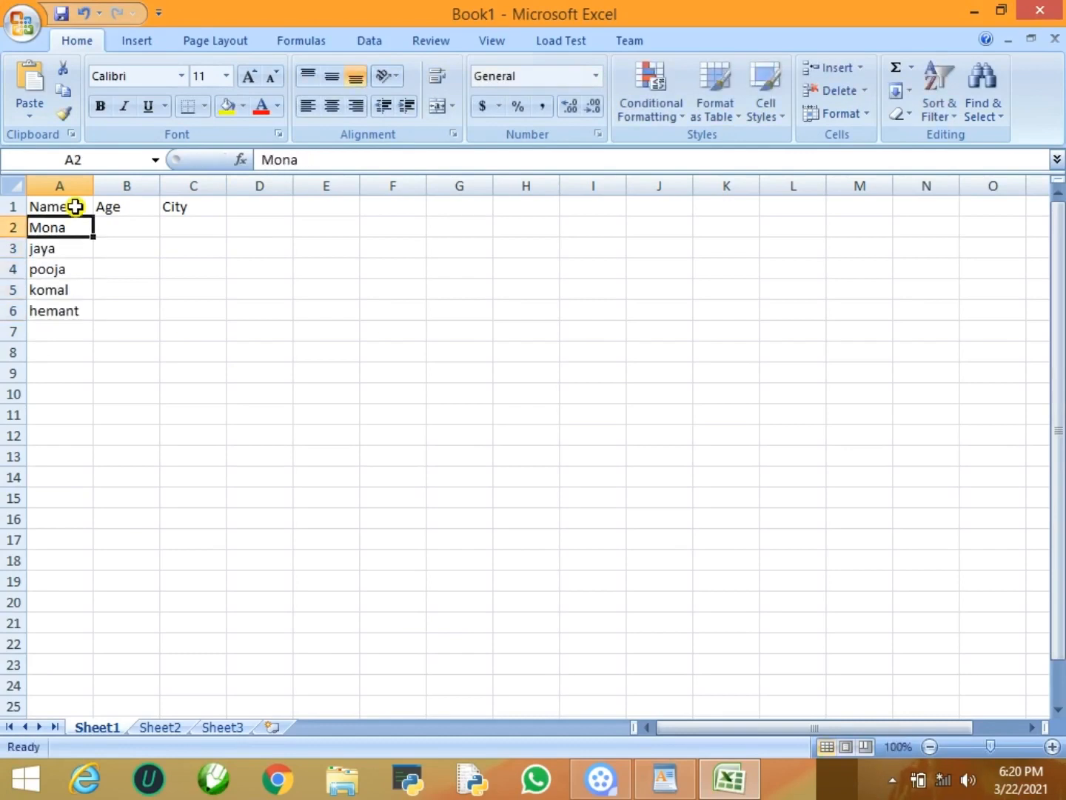
key("Right")
type("23")
key("Return")
type("32")
key("Return")
type("21")
key("Return")
type("23")
key("Return")
type("34")
key("Return")
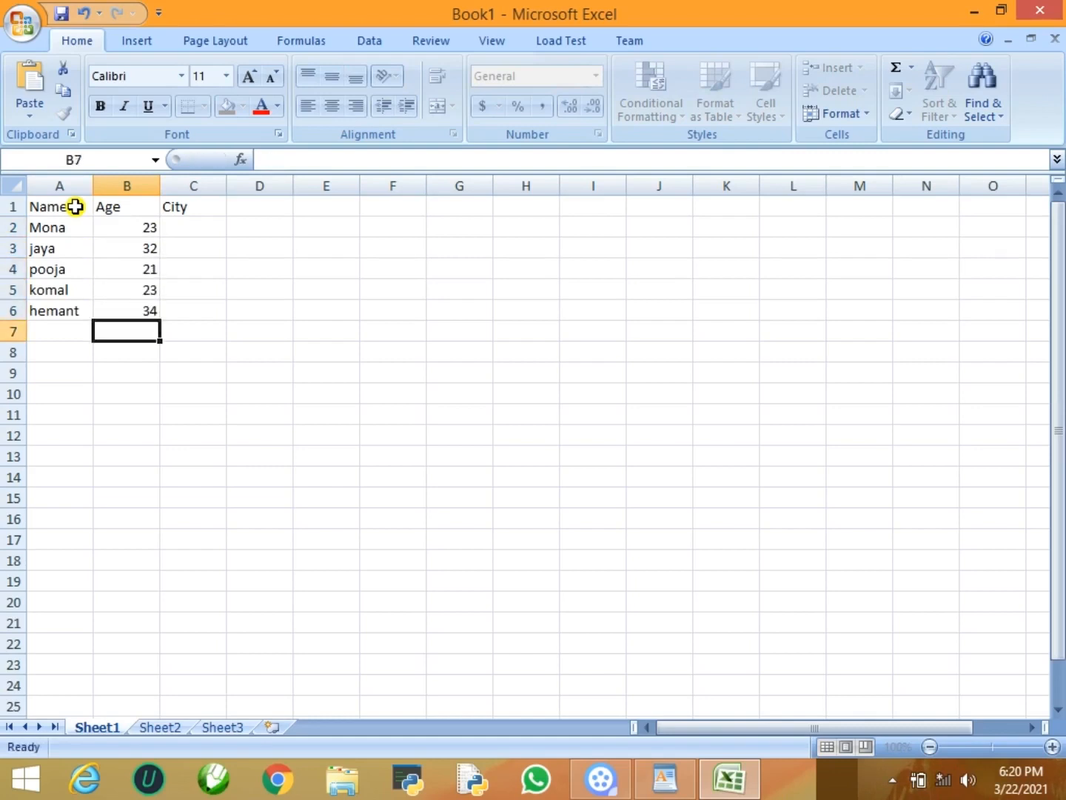
Enter the cities kanpur, jaipur, delhi, fatehpur and jaipur in cells C2 to C6.
key("Up")
key("Up")
key("Up")
key("Up")
key("Up")
key("Right")
type("k")
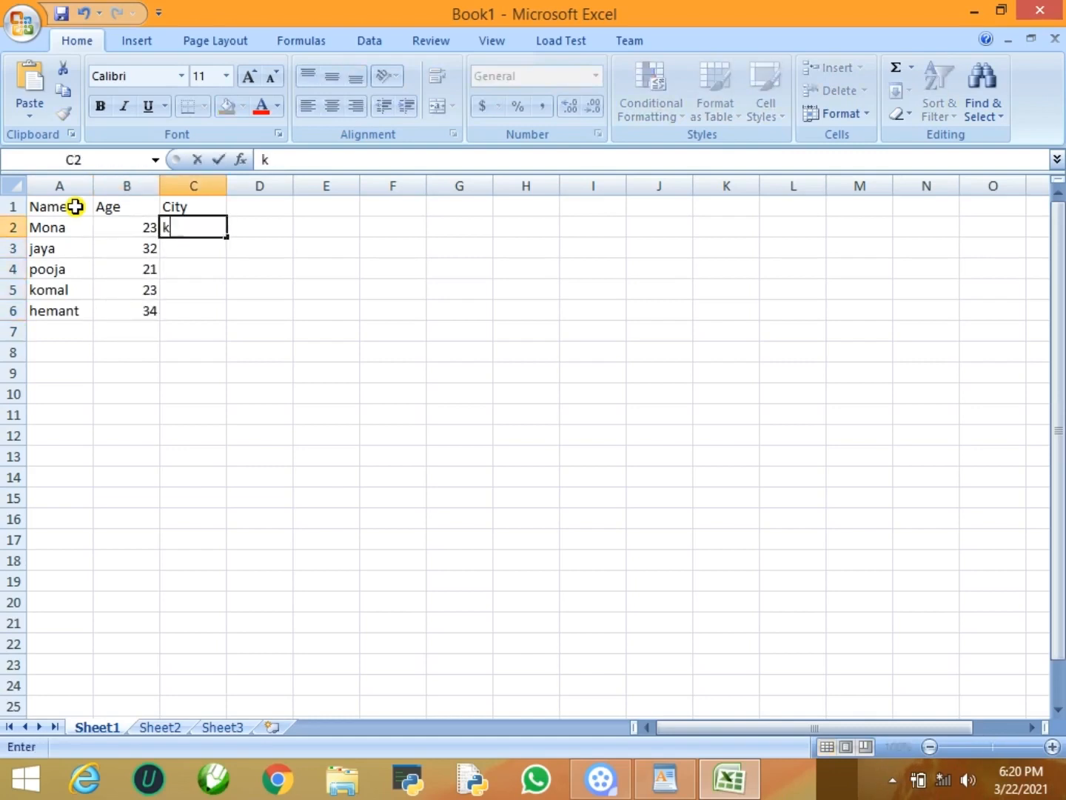
type("anpur")
key("Return")
type("jaipur")
key("Return")
type("delhi")
key("Return")
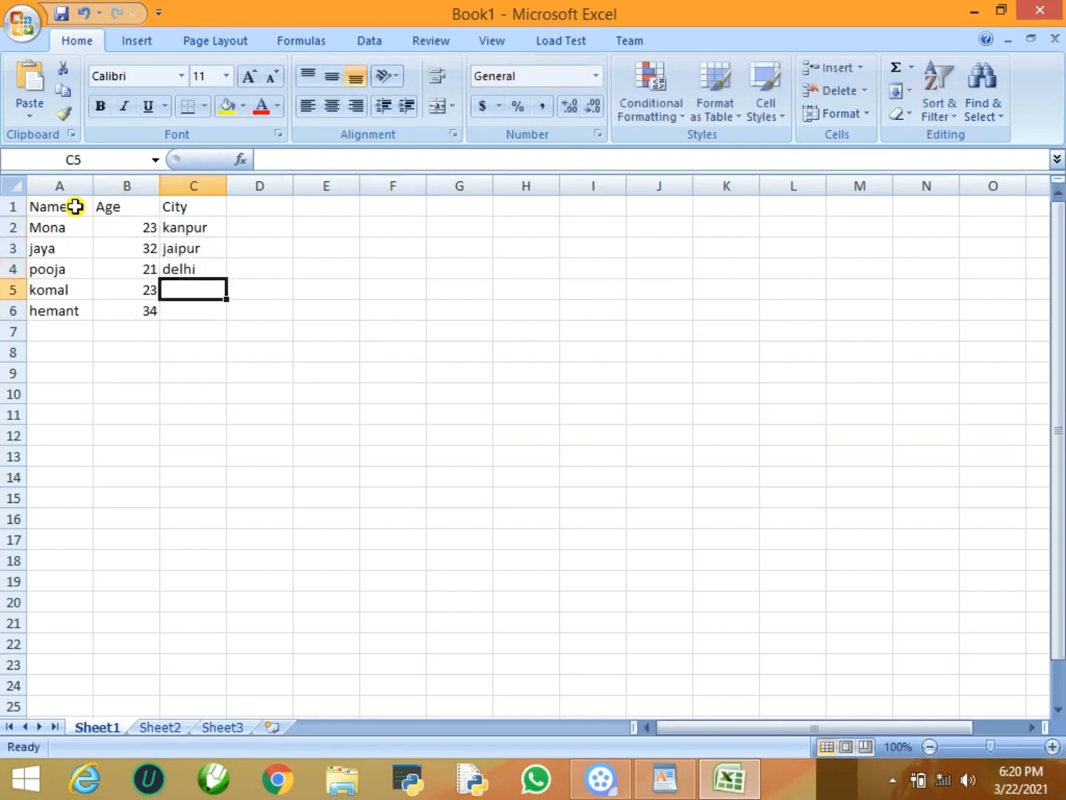
type("fate")
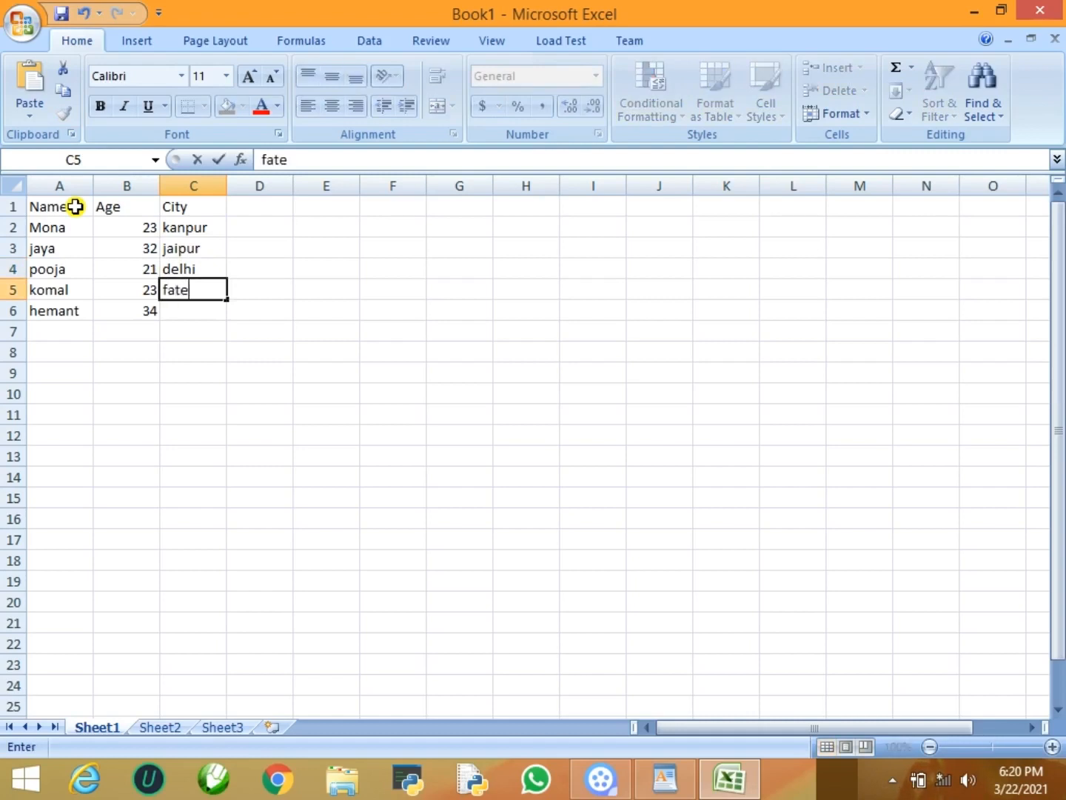
type("hpur")
key("Return")
type("j")
key("Return")
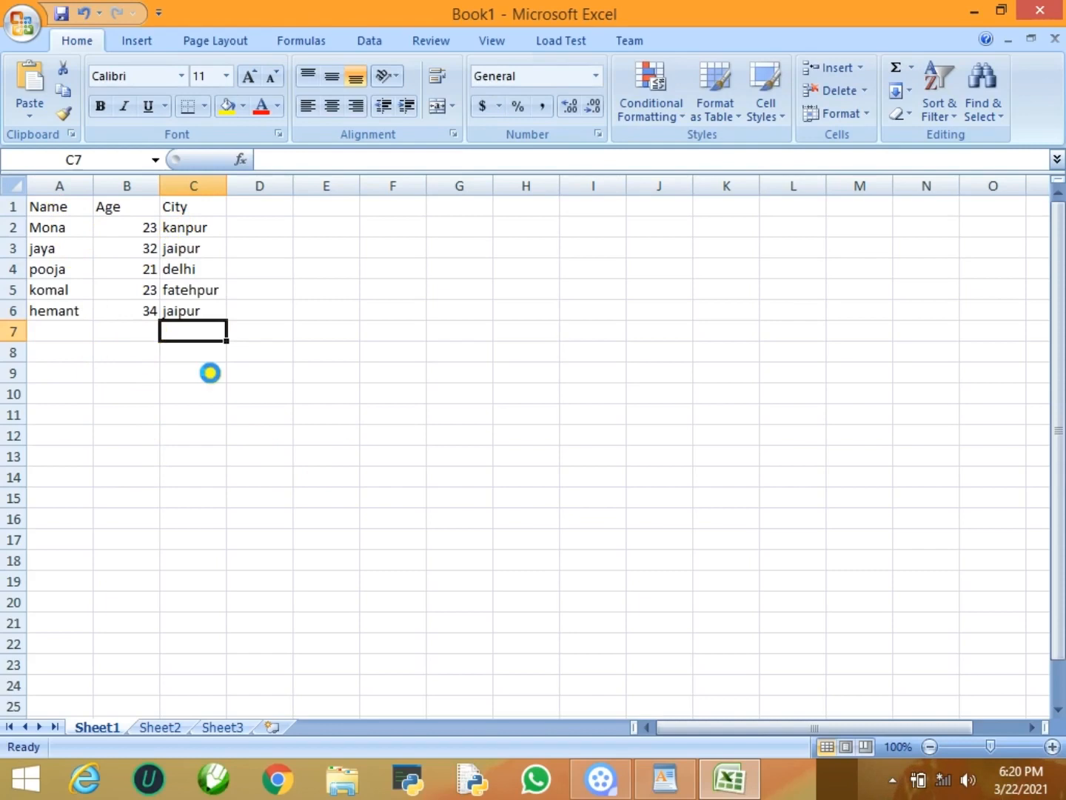
Save the workbook in Documents under the file name linkfile.
key("ctrl+s")
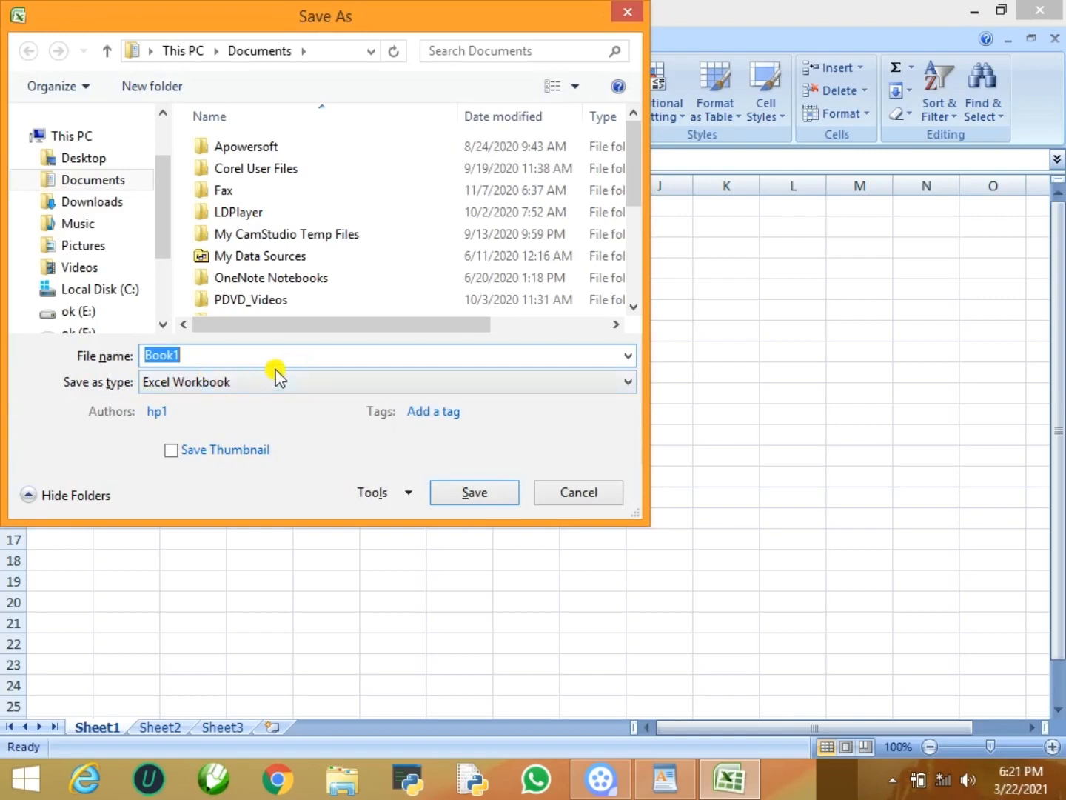
type("lin")
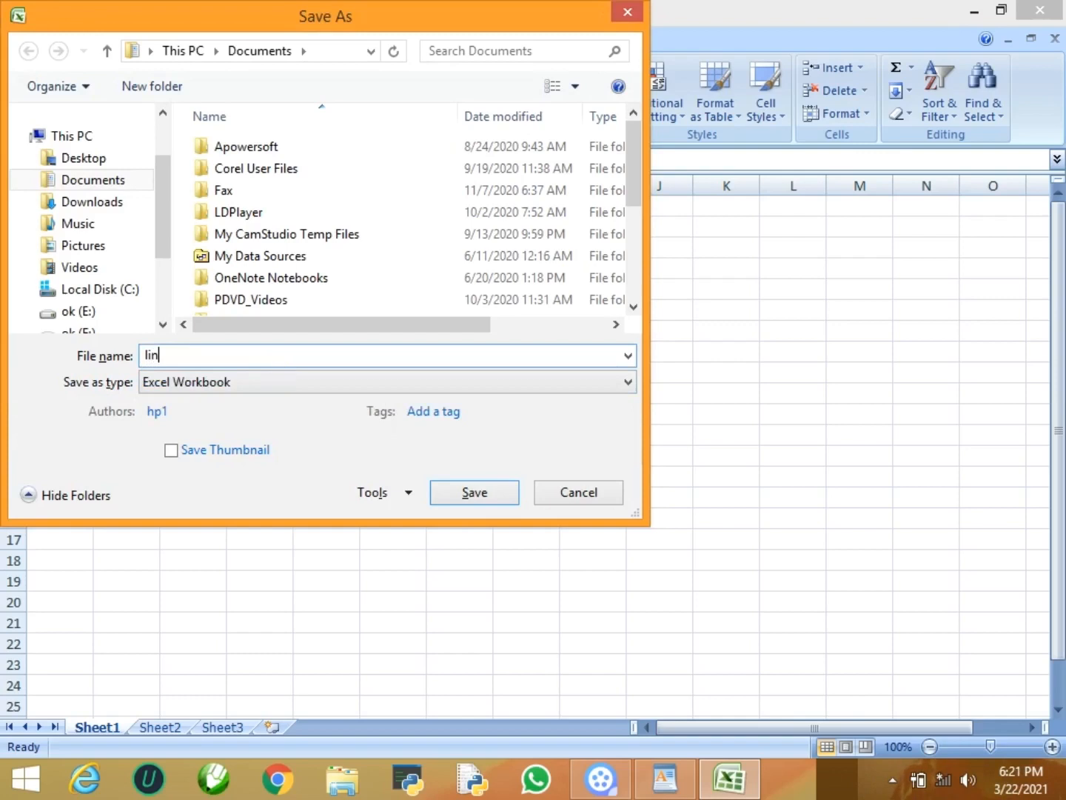
type("kfile")
left_click(468, 491)
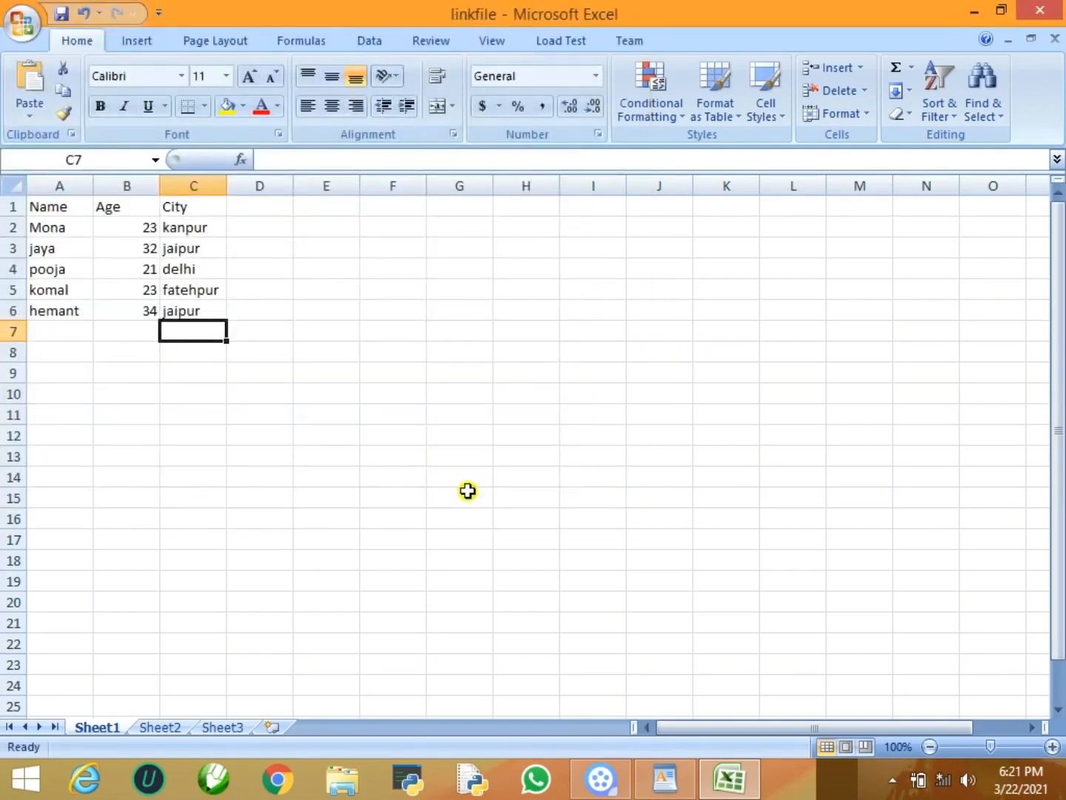
Copy the whole table in cells A1 to C6.
left_click(67, 206)
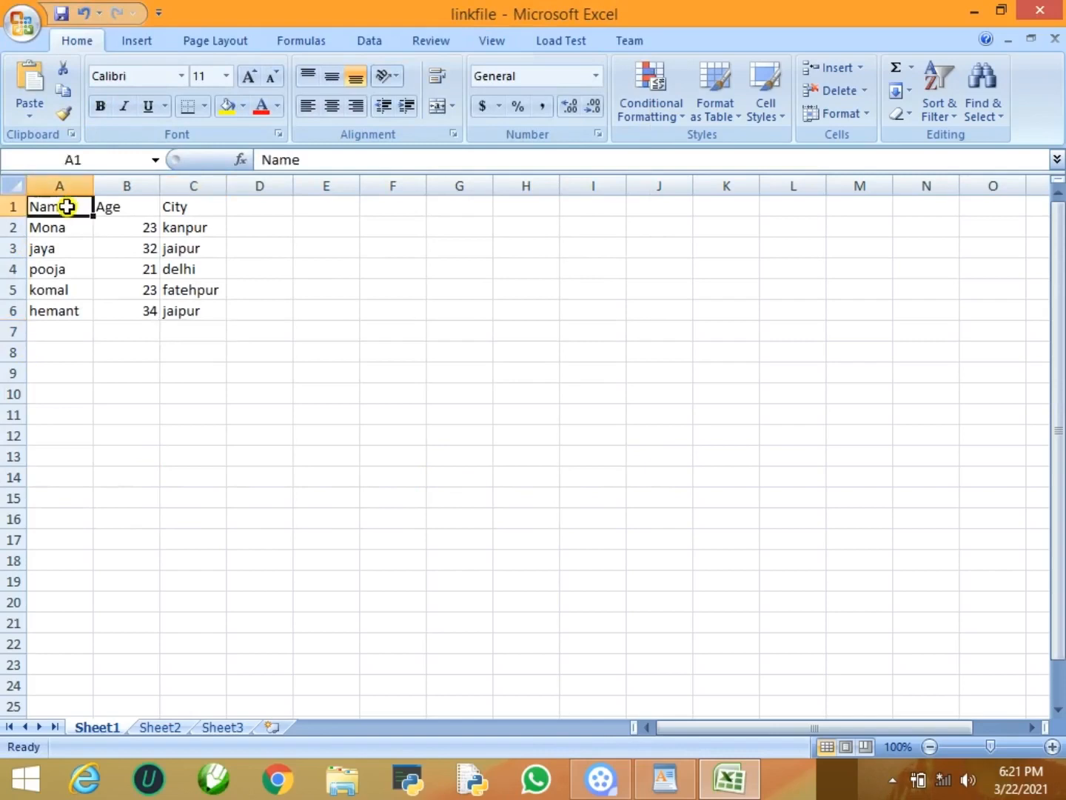
left_click_drag(66, 206, 173, 310)
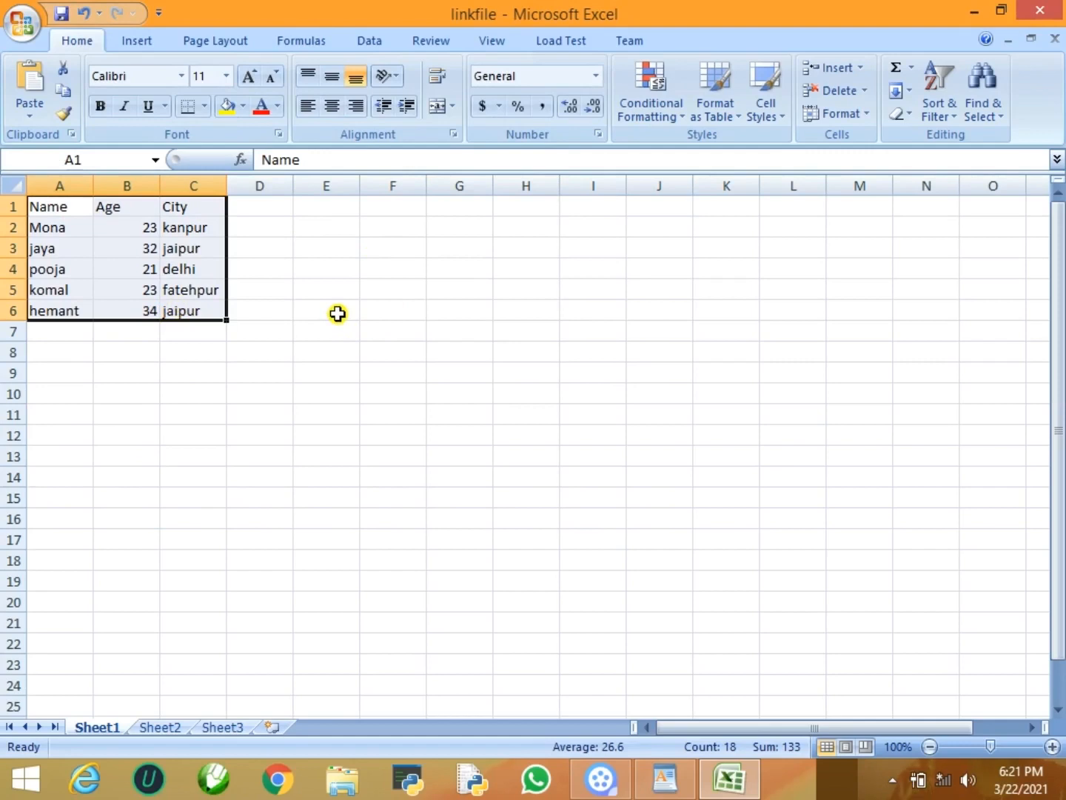
key("ctrl+c")
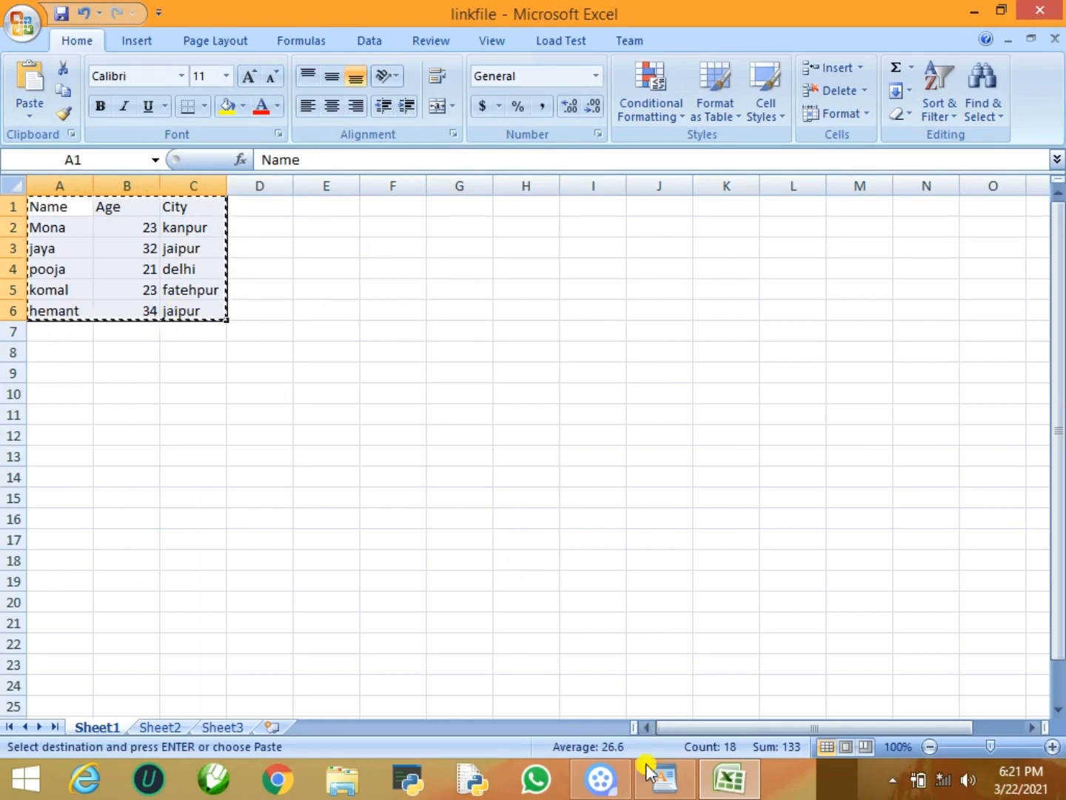
Switch to WordPad and add blank lines below the last paragraph, leaving the cursor among them.
left_click(670, 782)
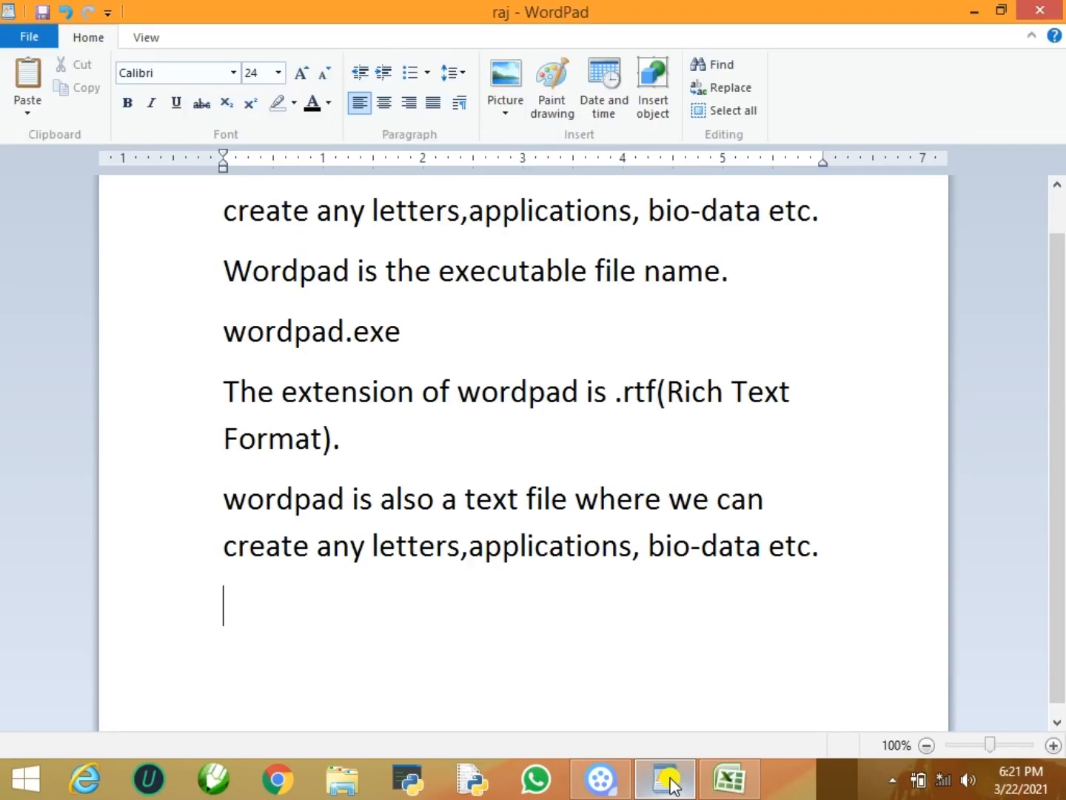
key("Return")
key("Return")
key("Return")
key("Return")
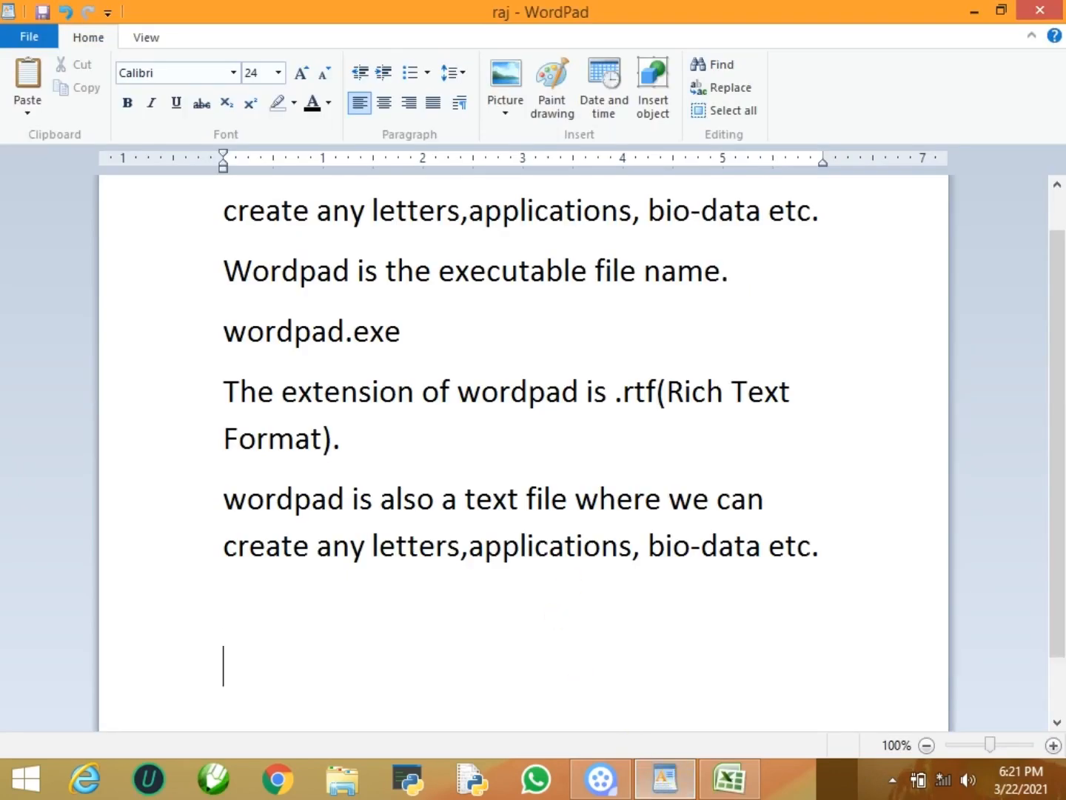
key("Up")
key("Up")
key("Up")
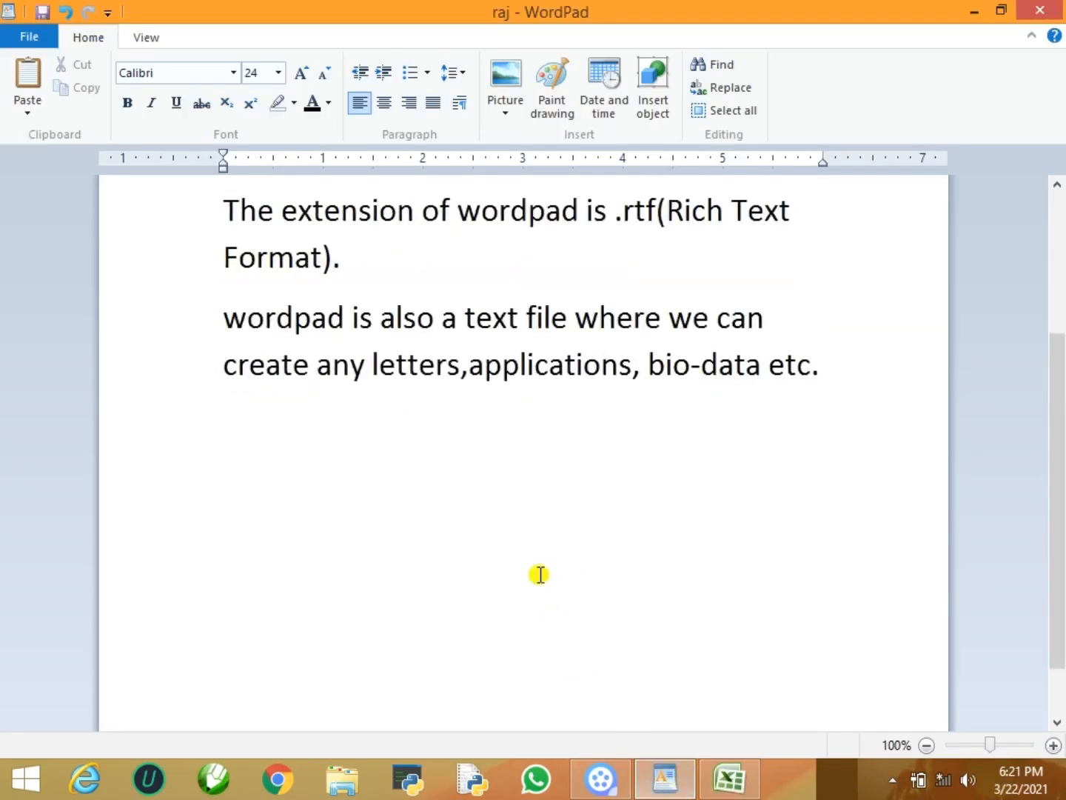
Insert the copied table with Paste Special as a Paste Link to the Microsoft Office Excel Worksheet, and select the inserted object.
left_click(27, 115)
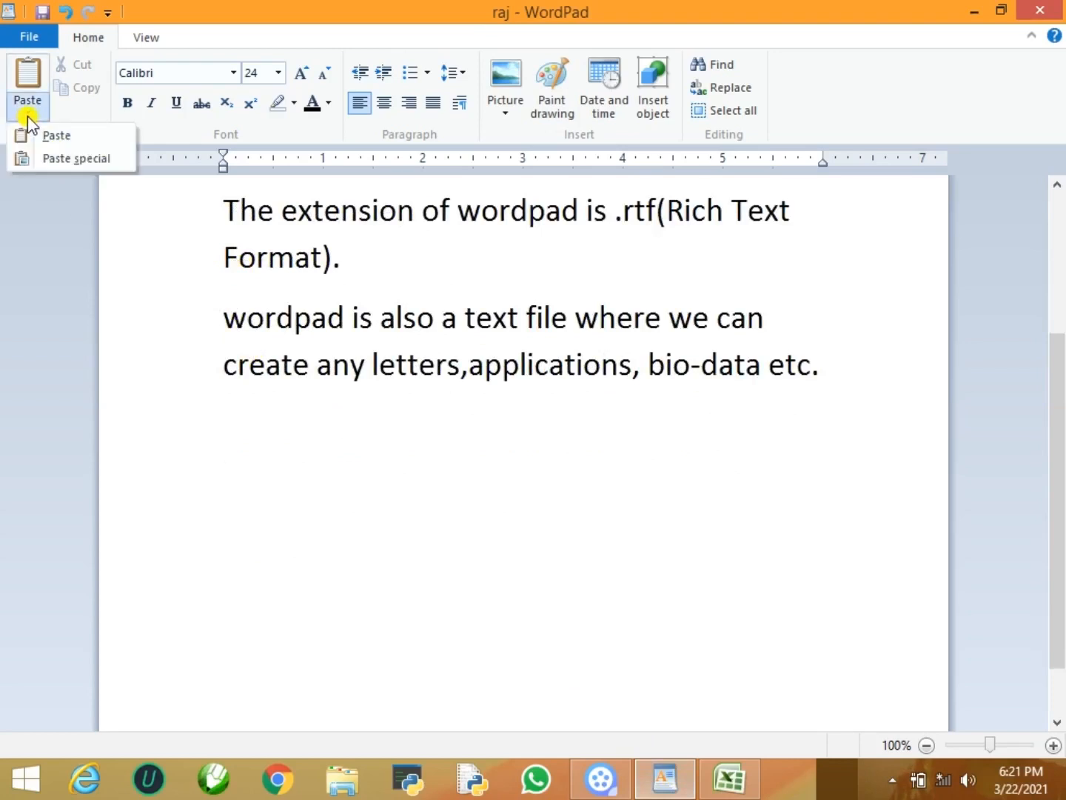
left_click(48, 157)
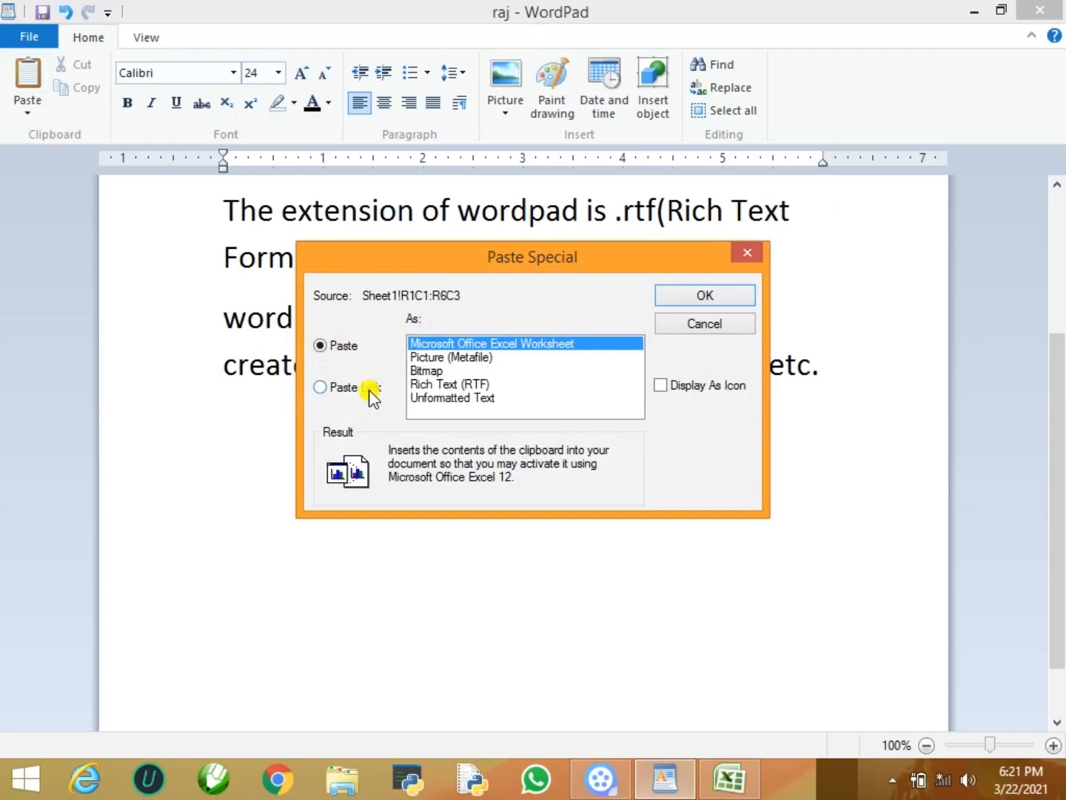
left_click(369, 395)
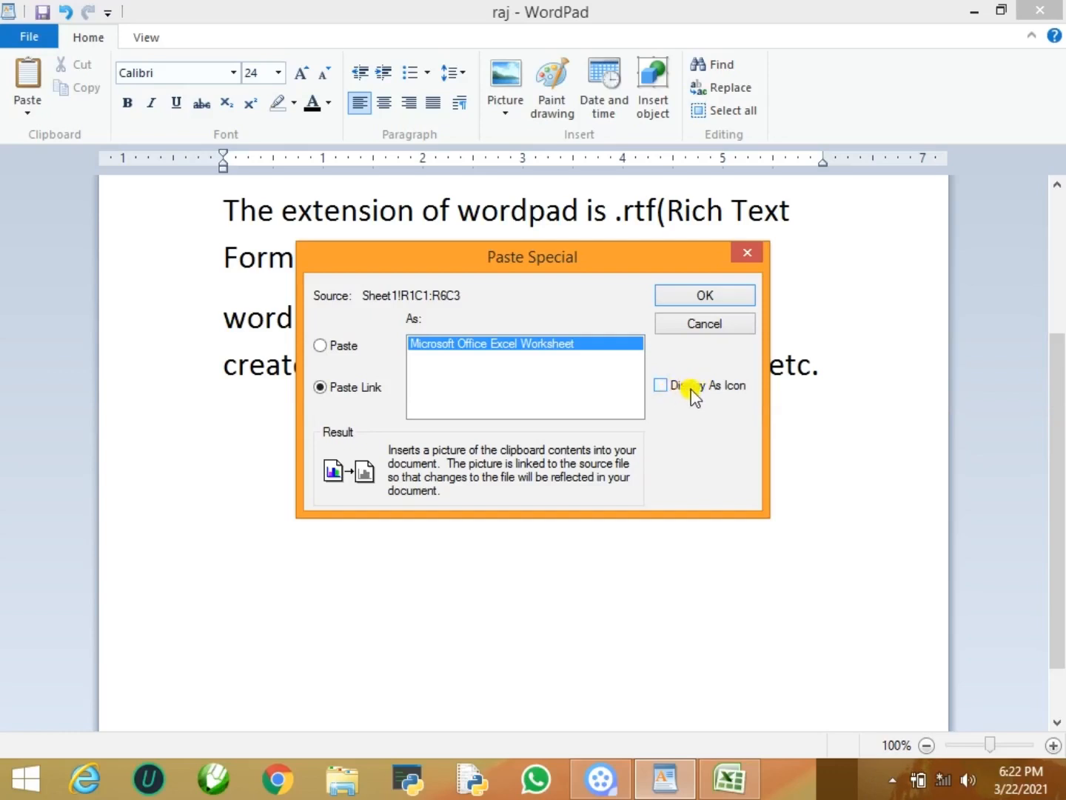
left_click(681, 294)
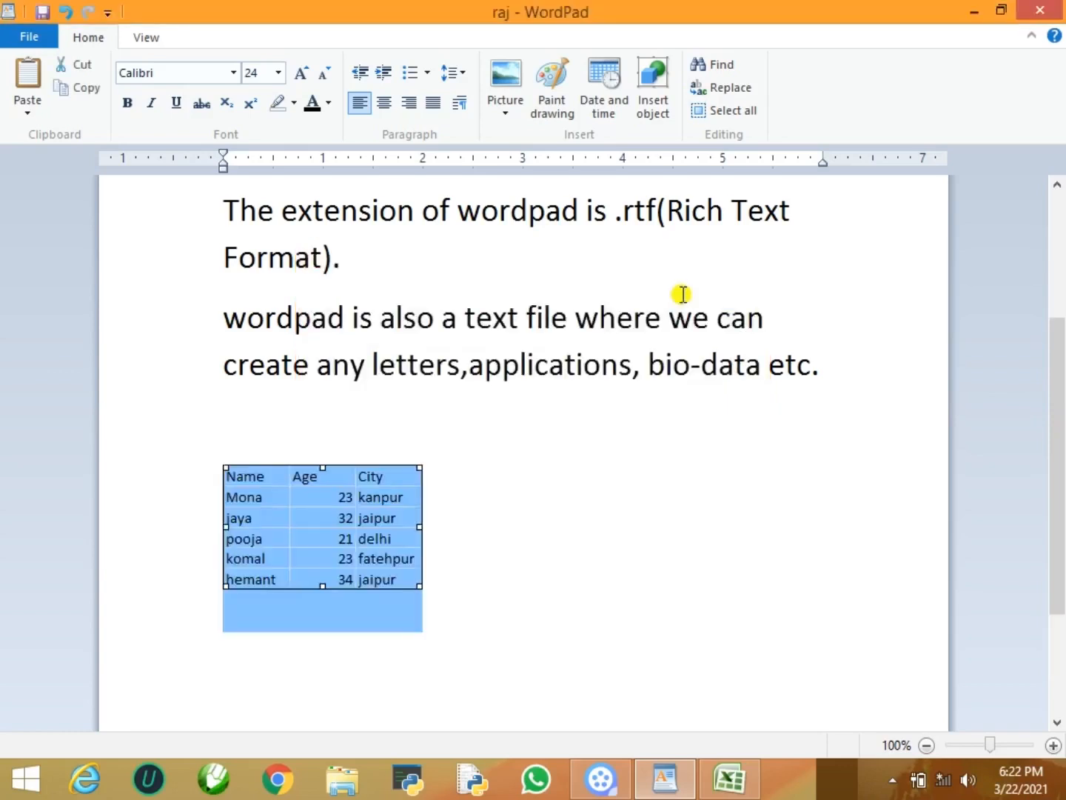
left_click(441, 559)
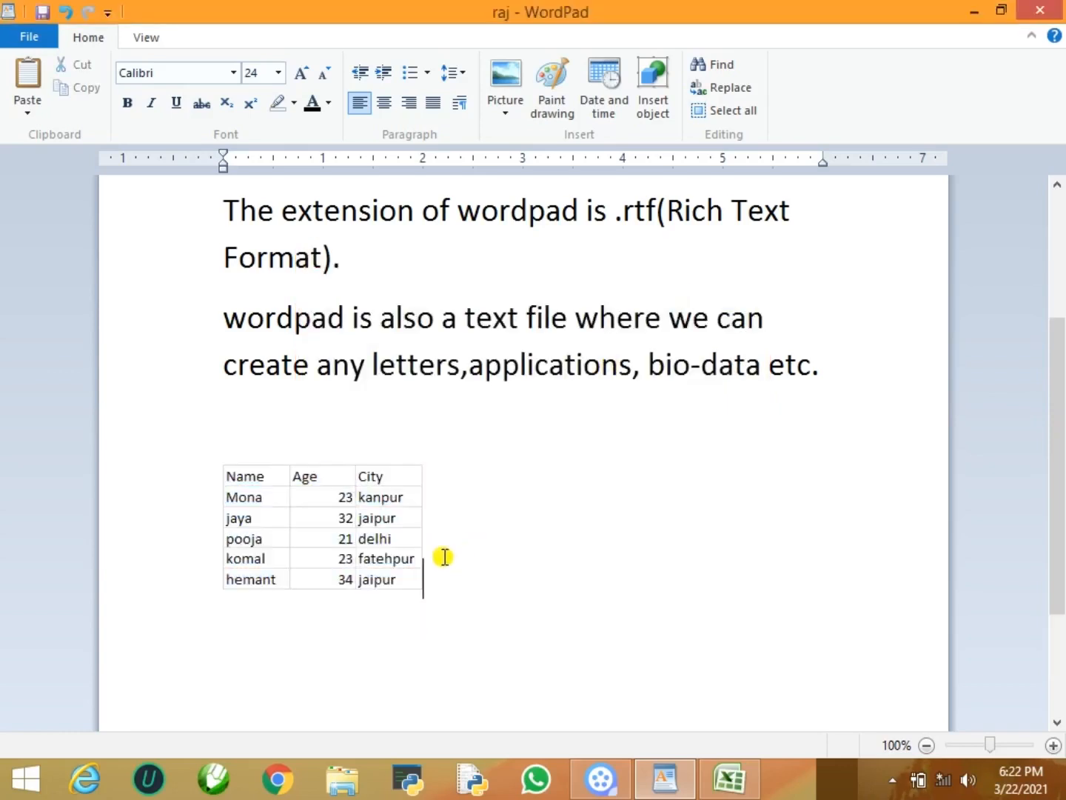
left_click(339, 551)
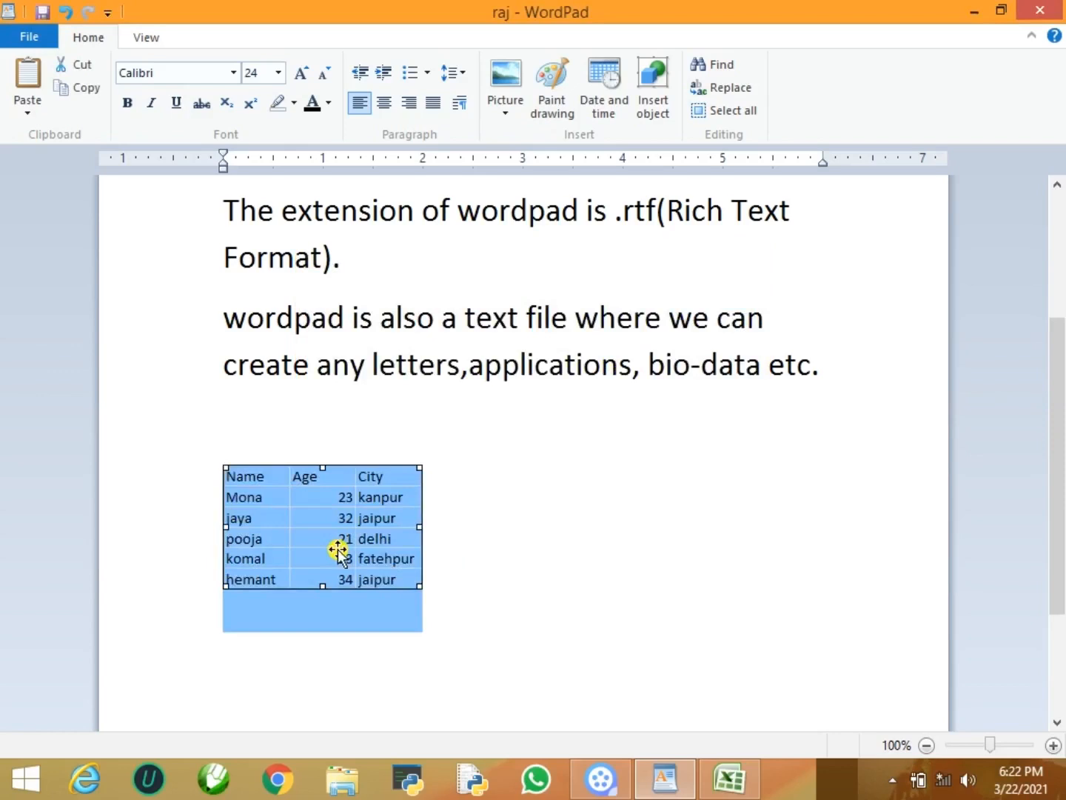
Switch to Excel, replace the names in cells A2 and A3 with two other first names, and check the linked table in WordPad.
left_click(728, 783)
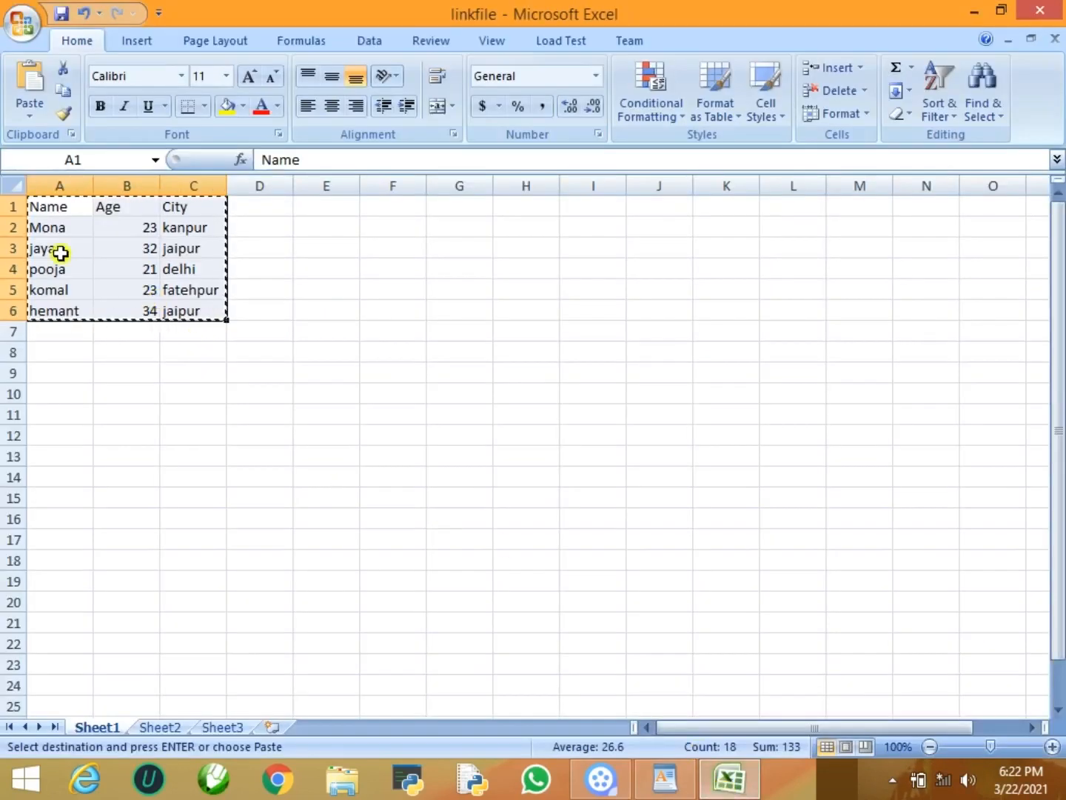
left_click(74, 228)
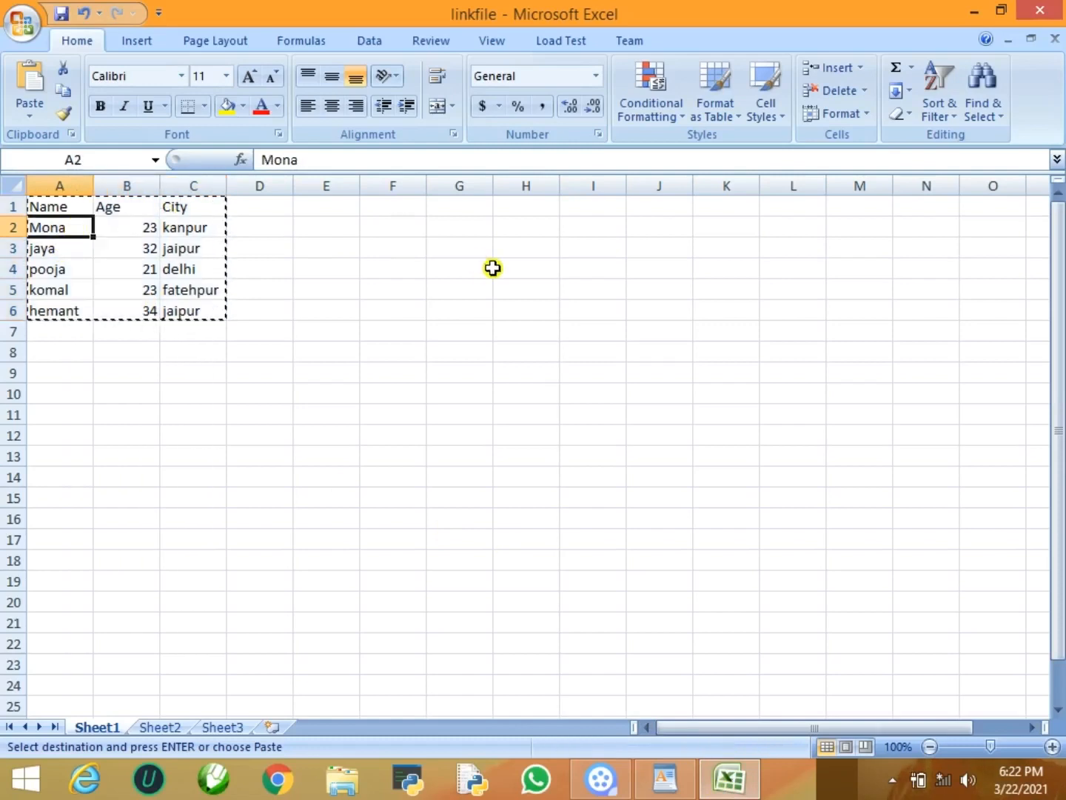
type("Deepak")
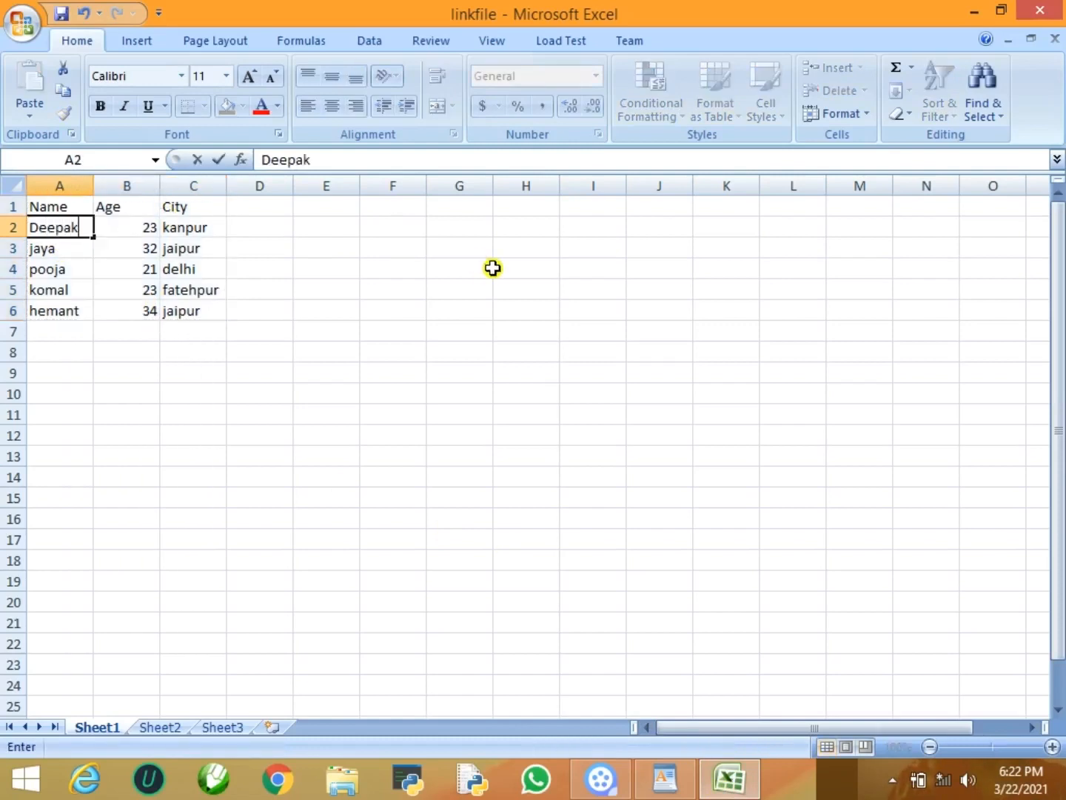
key("Return")
type("Ganga")
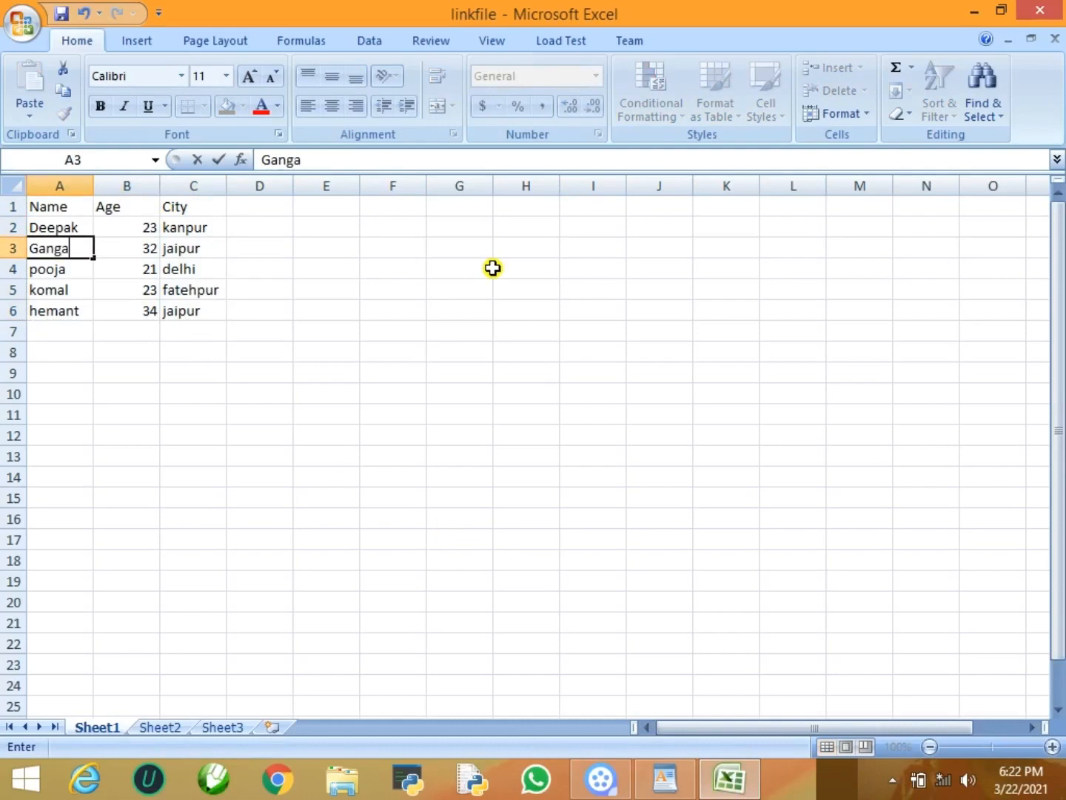
key("Return")
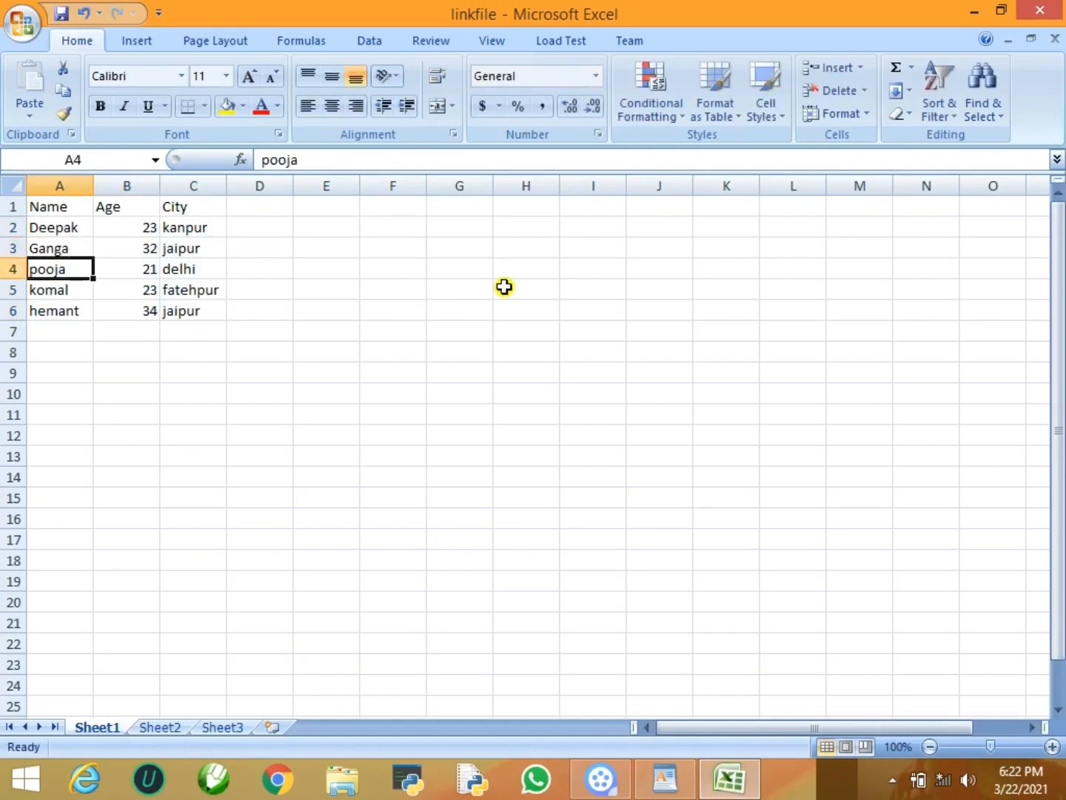
left_click(675, 786)
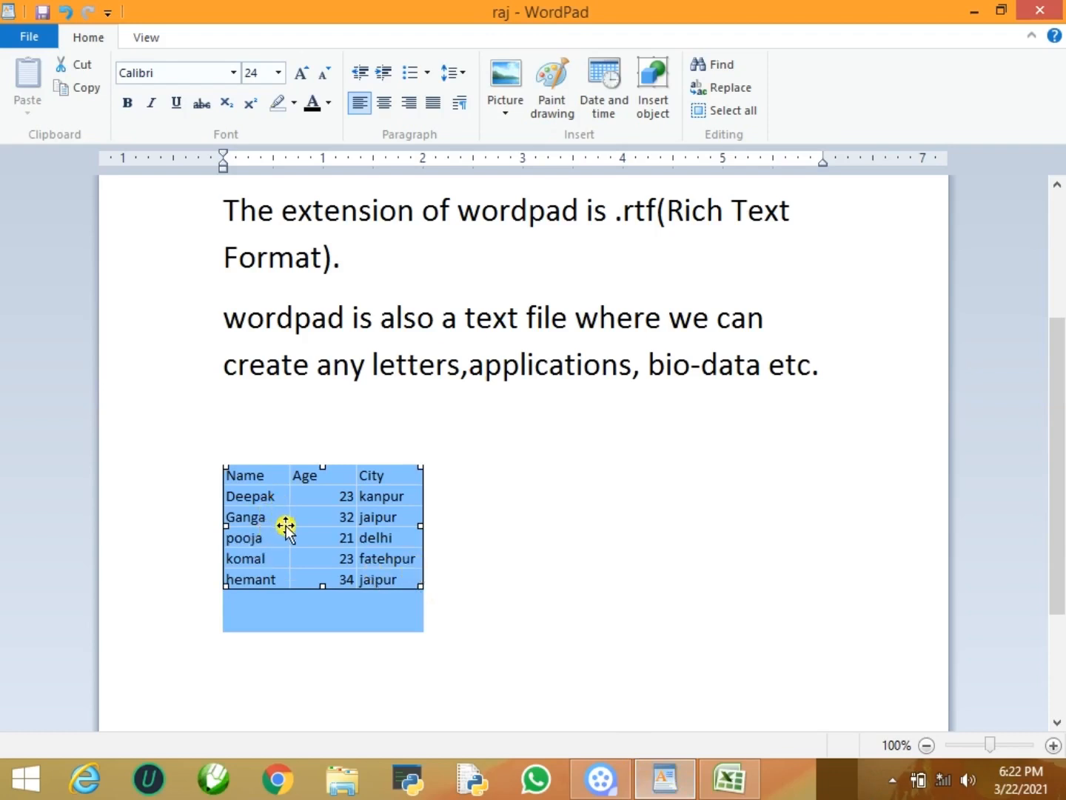
Replace the name in cell A5 of the Excel sheet with another first name and check the linked table in WordPad.
left_click(734, 778)
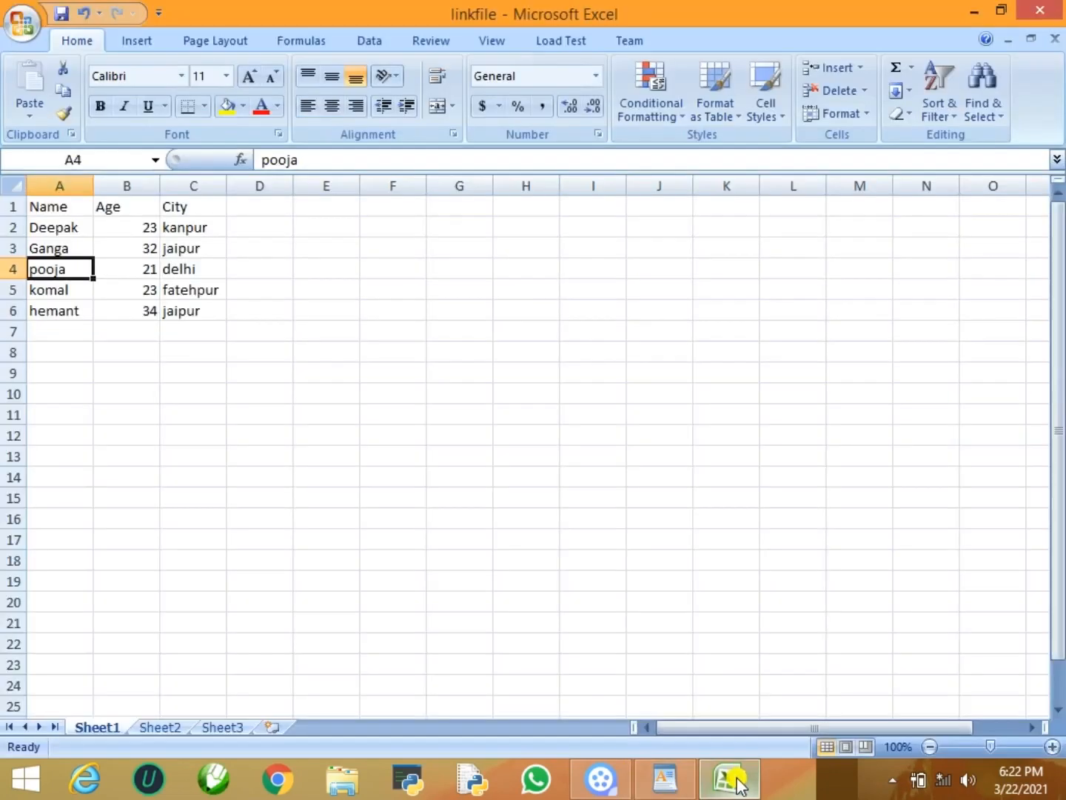
left_click(77, 294)
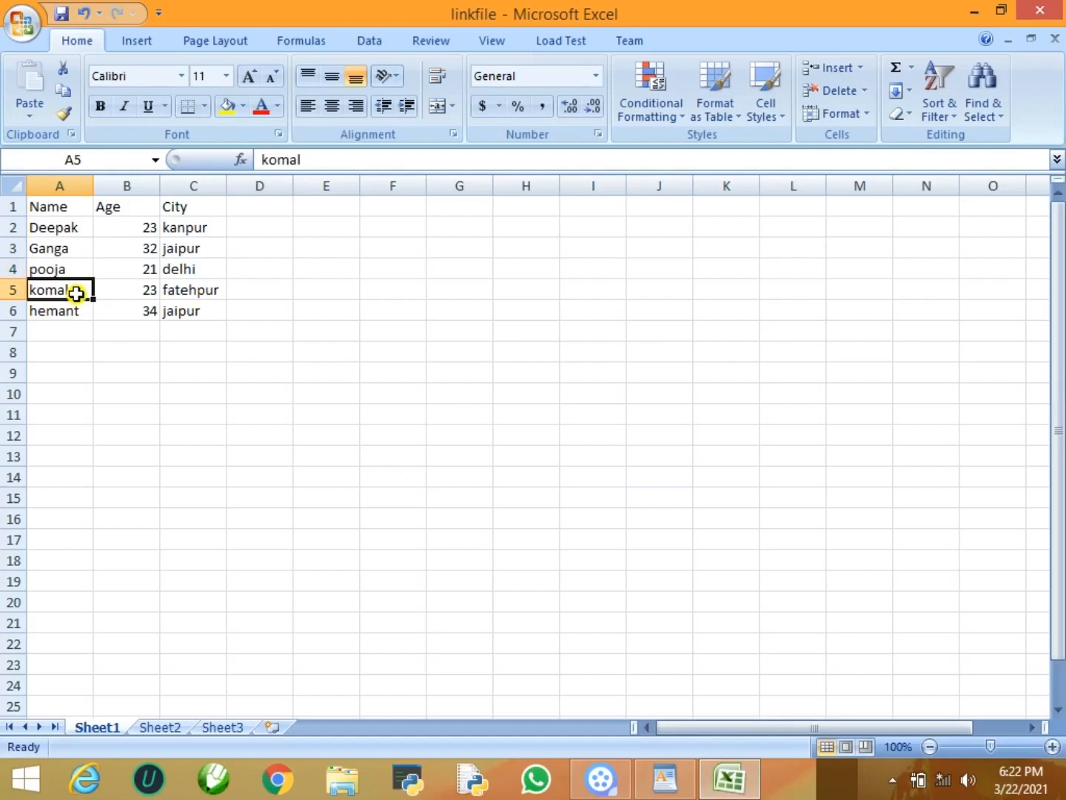
type("Veeru")
key("Return")
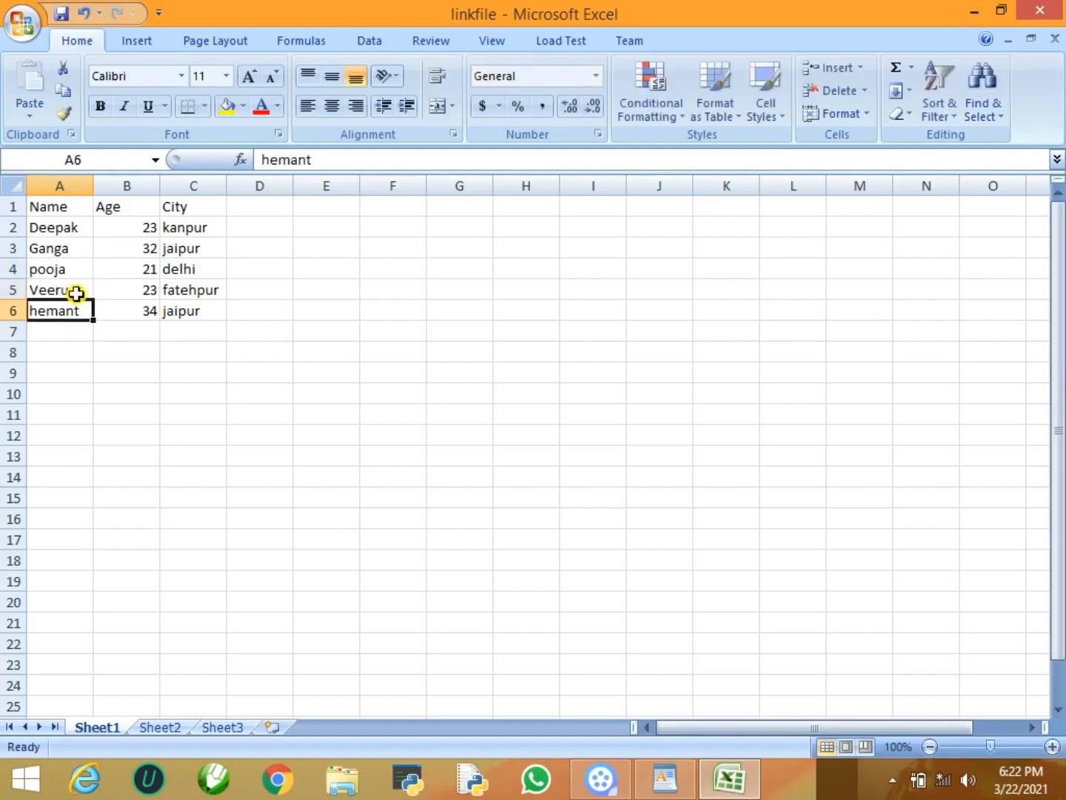
left_click(665, 778)
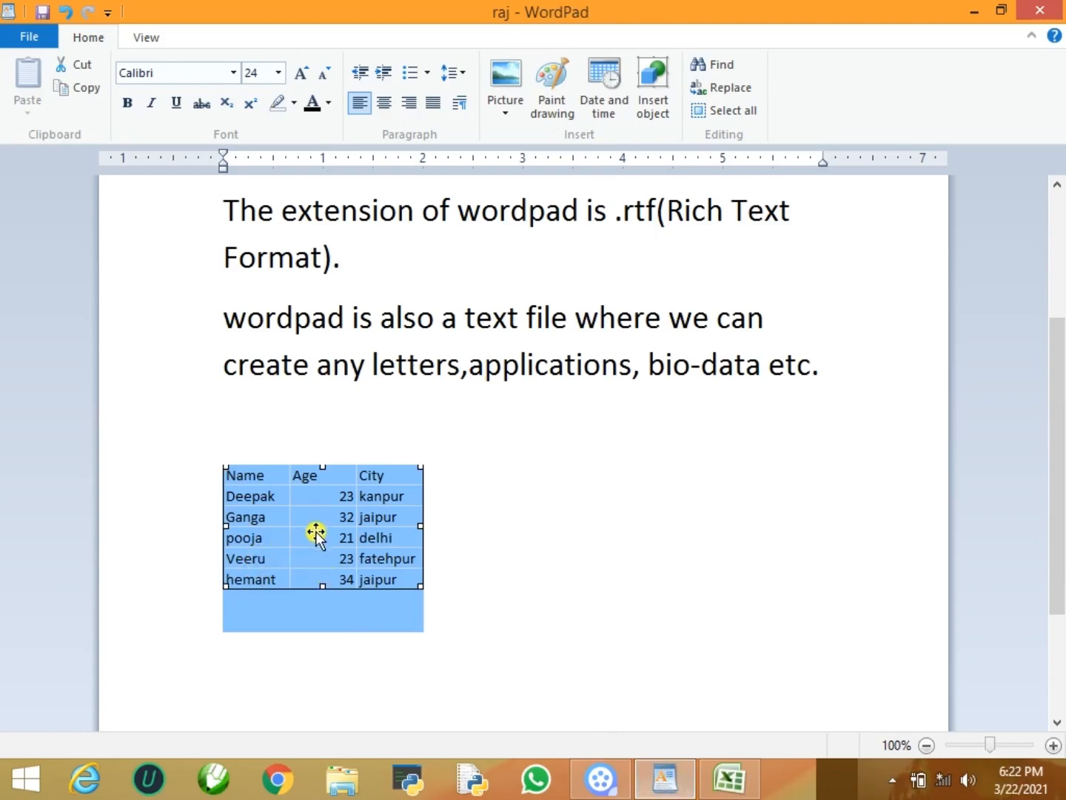
Open the linked table's Links settings and change its update mode to Manual.
right_click(302, 509)
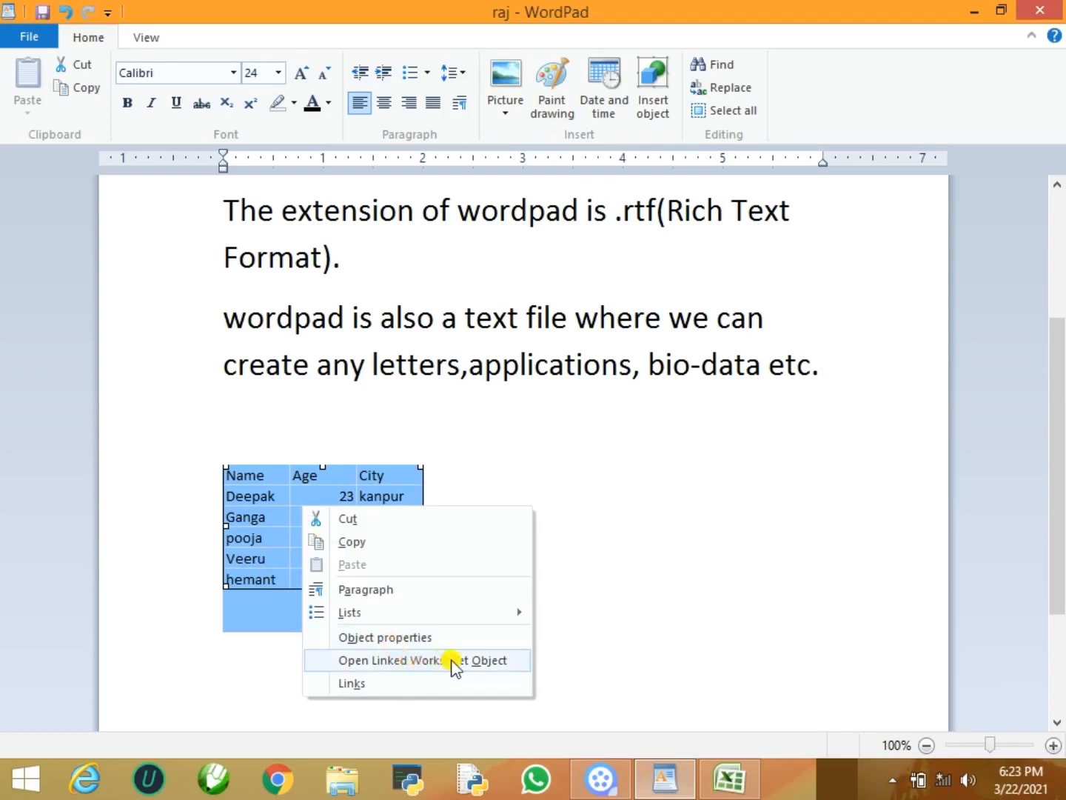
left_click(412, 684)
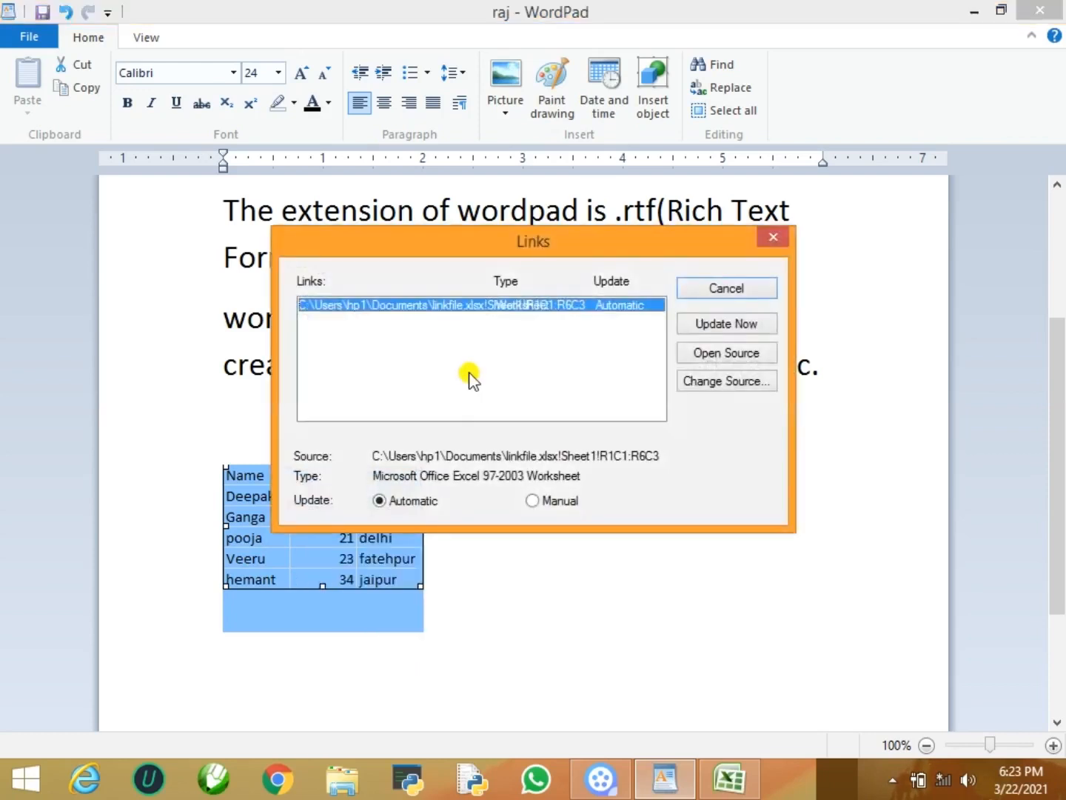
left_click_drag(468, 241, 466, 184)
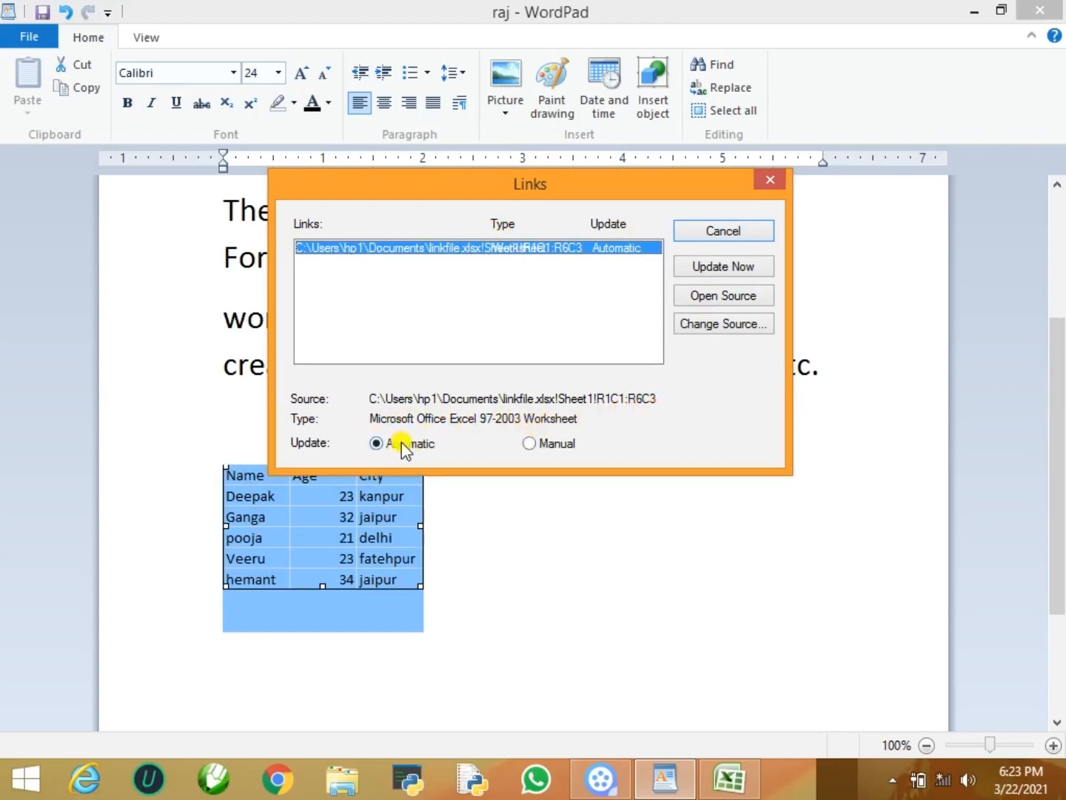
left_click(551, 447)
left_click(726, 230)
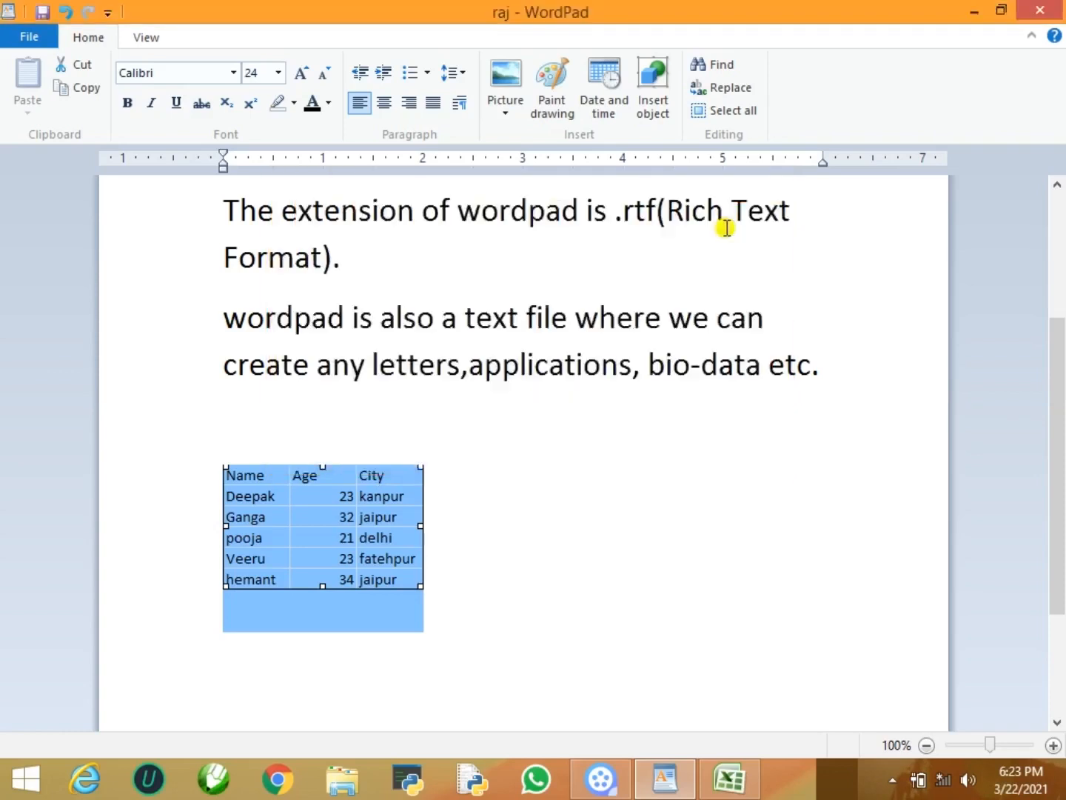
Switch to Excel, change the cities in cells C2, C4 and C5 to jaipur, and return to WordPad to check the linked table.
left_click(732, 783)
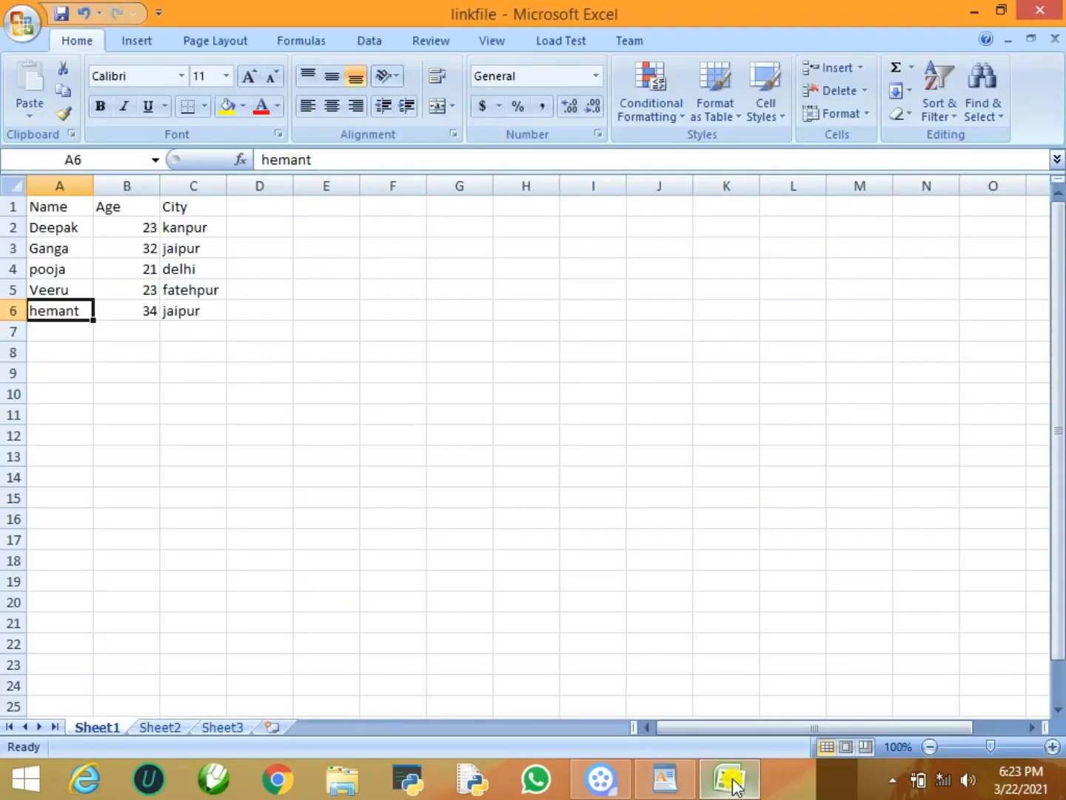
left_click(176, 228)
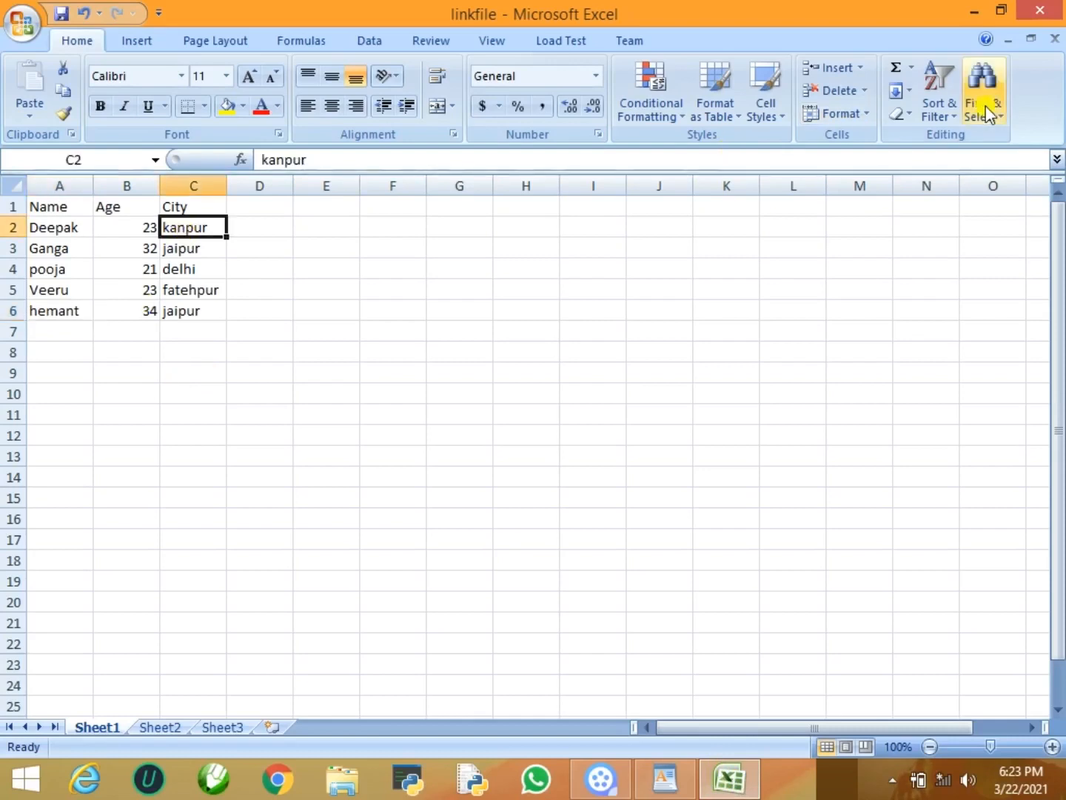
type("jai")
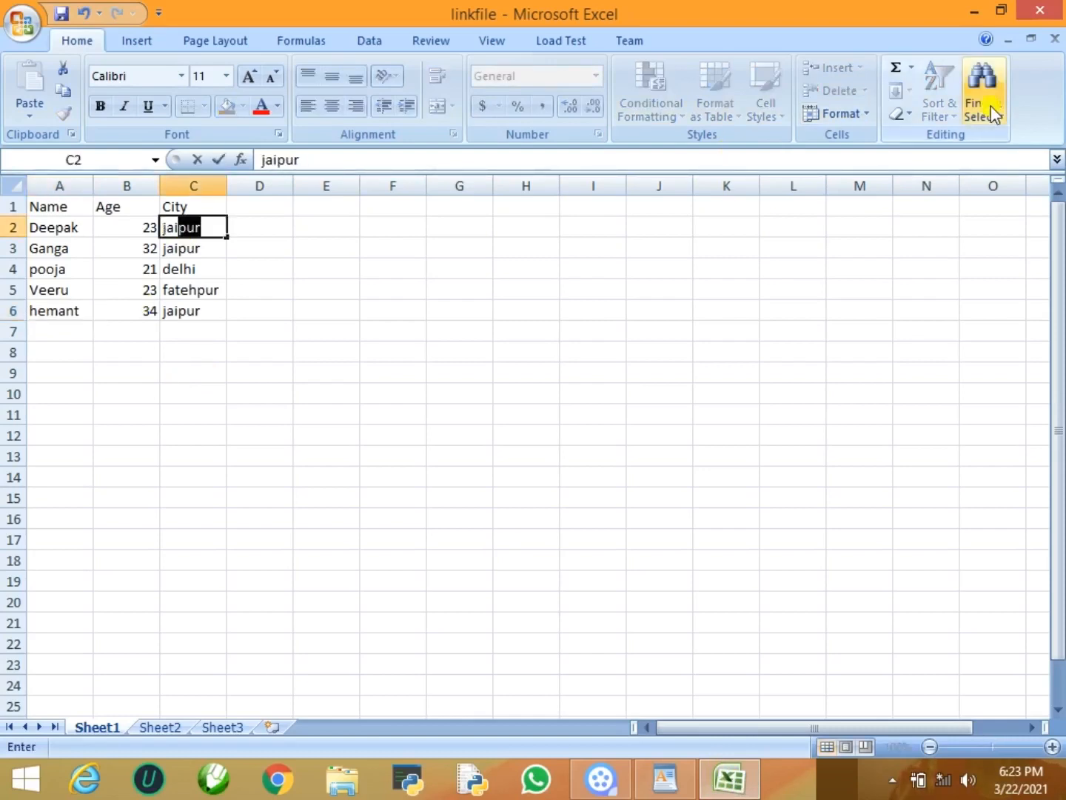
key("Return")
key("Down")
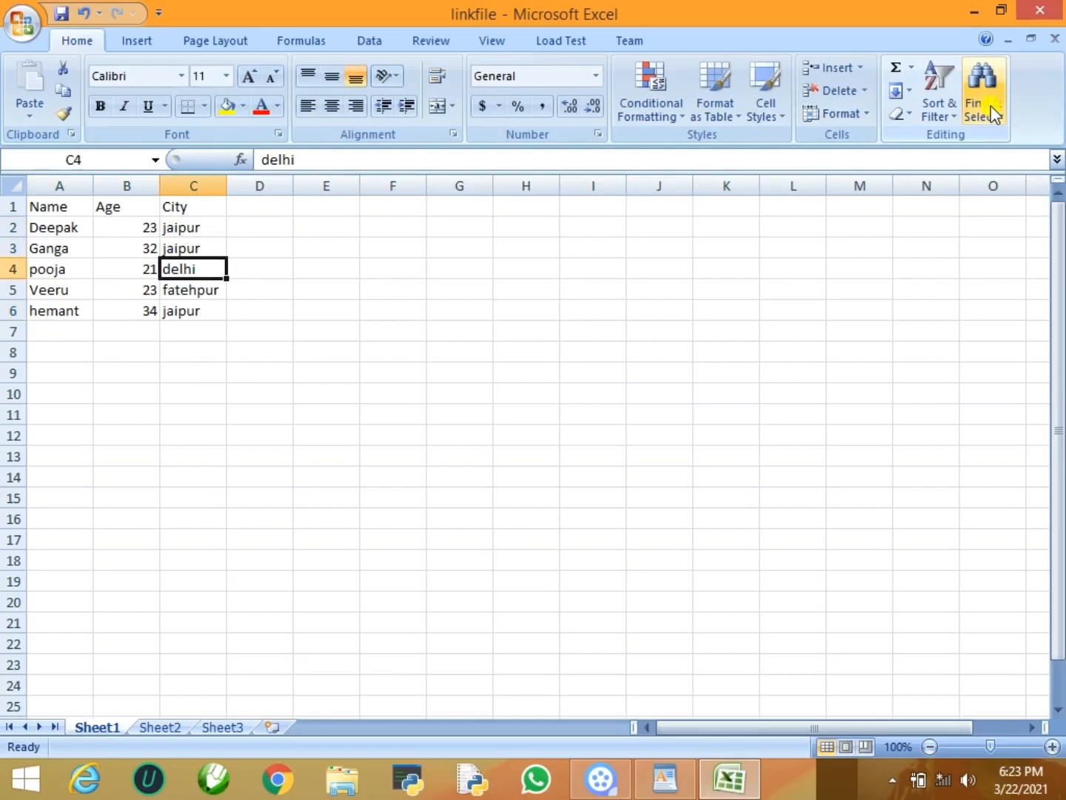
type("jaipur")
key("Return")
type("j")
key("Return")
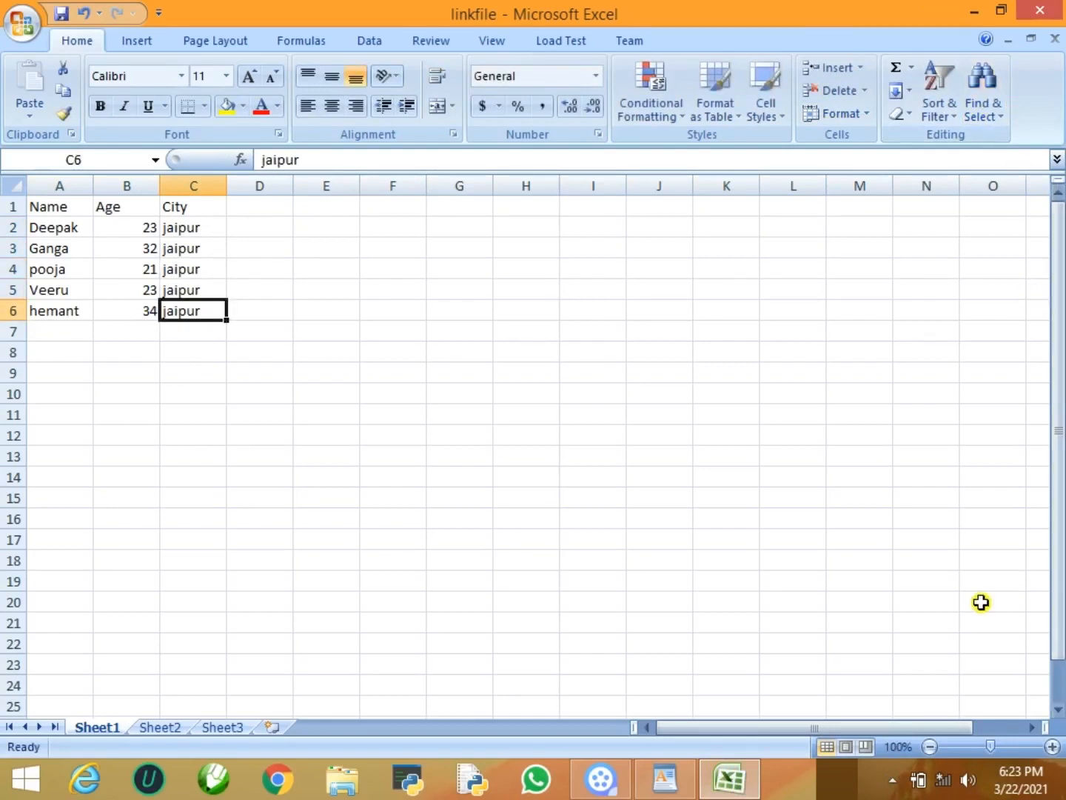
left_click(675, 783)
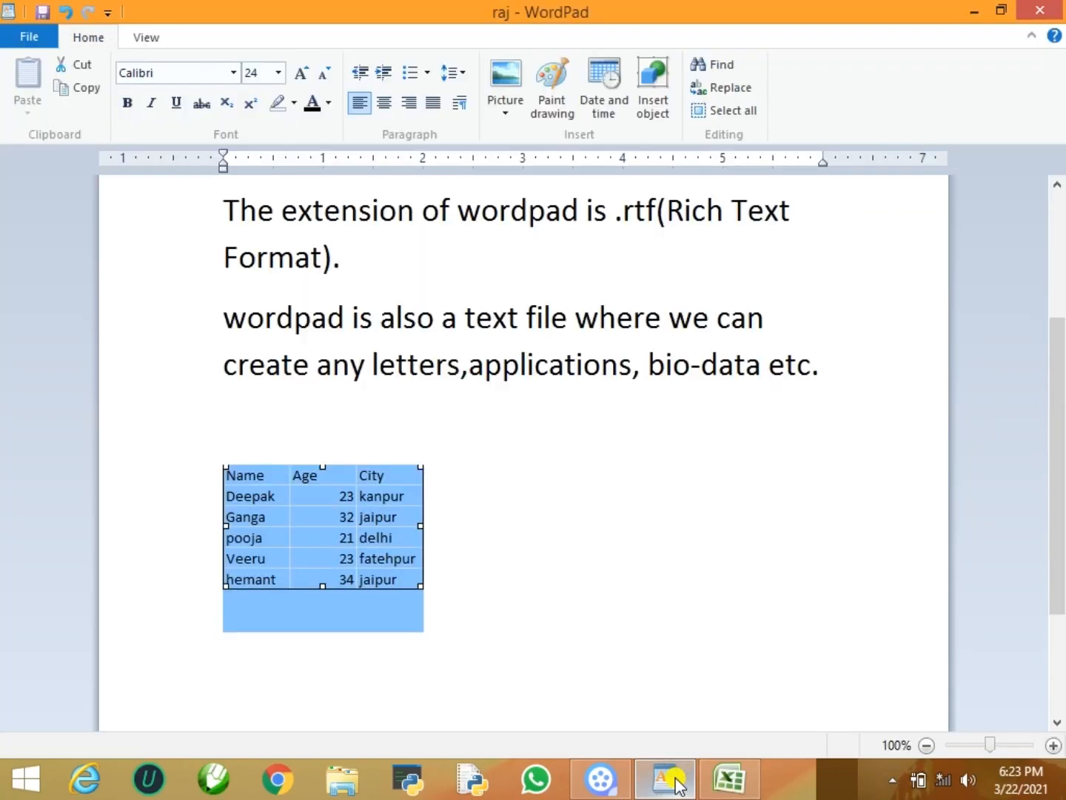
Open the linked table's Links settings, update the link immediately, and move the dialog clear of the table.
right_click(328, 526)
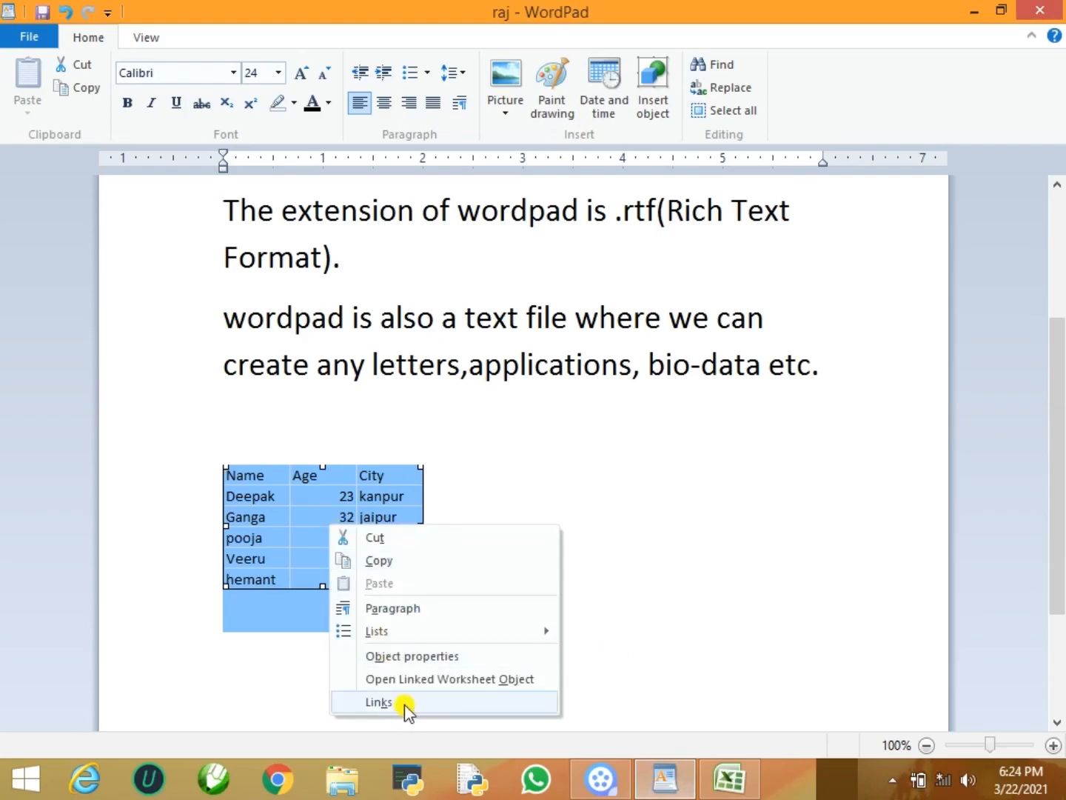
left_click(378, 702)
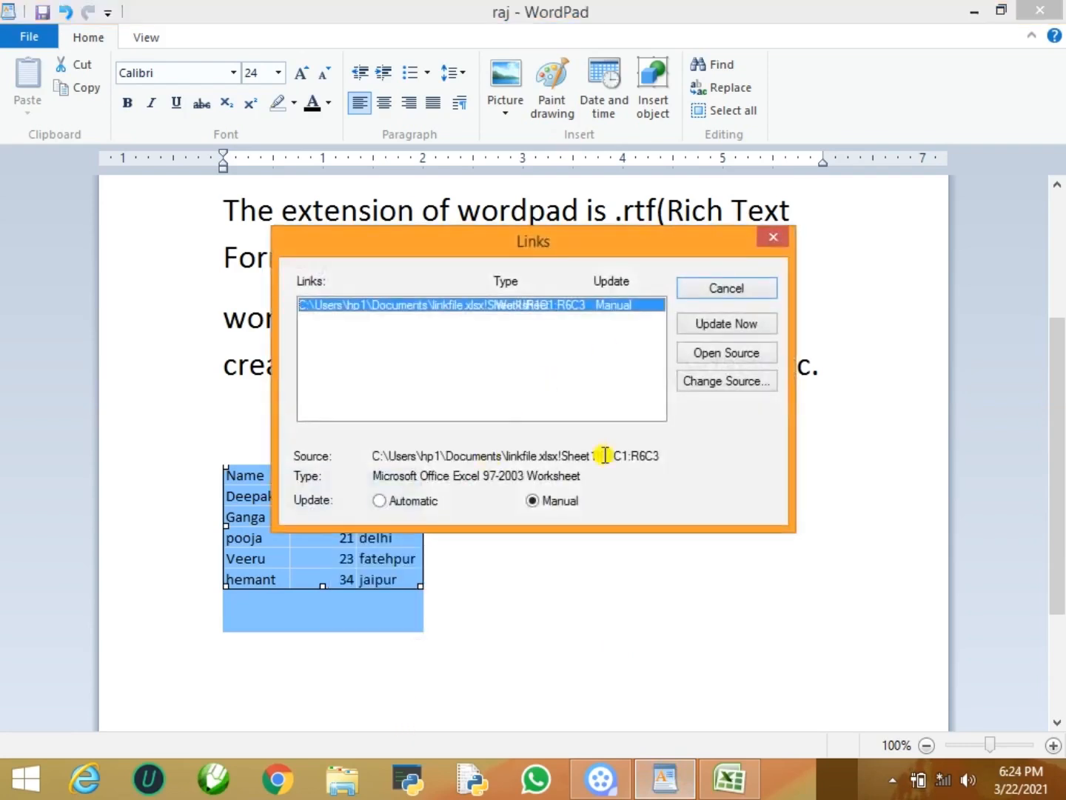
left_click(704, 332)
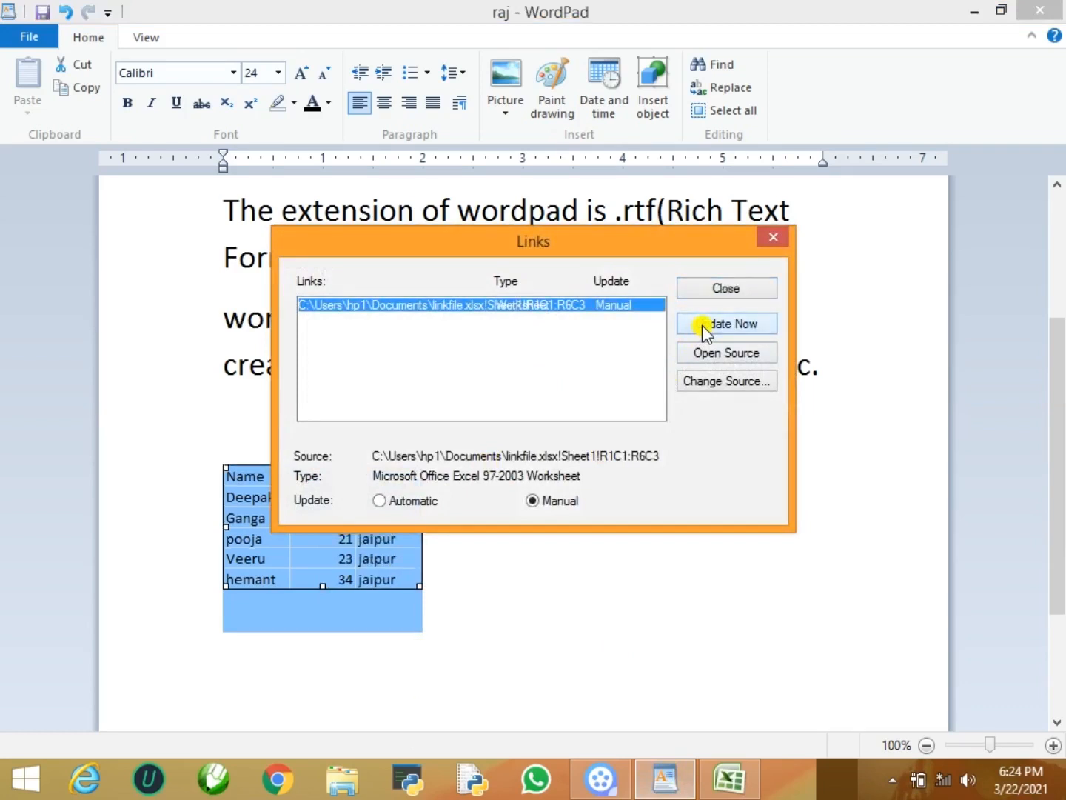
left_click_drag(580, 245, 707, 131)
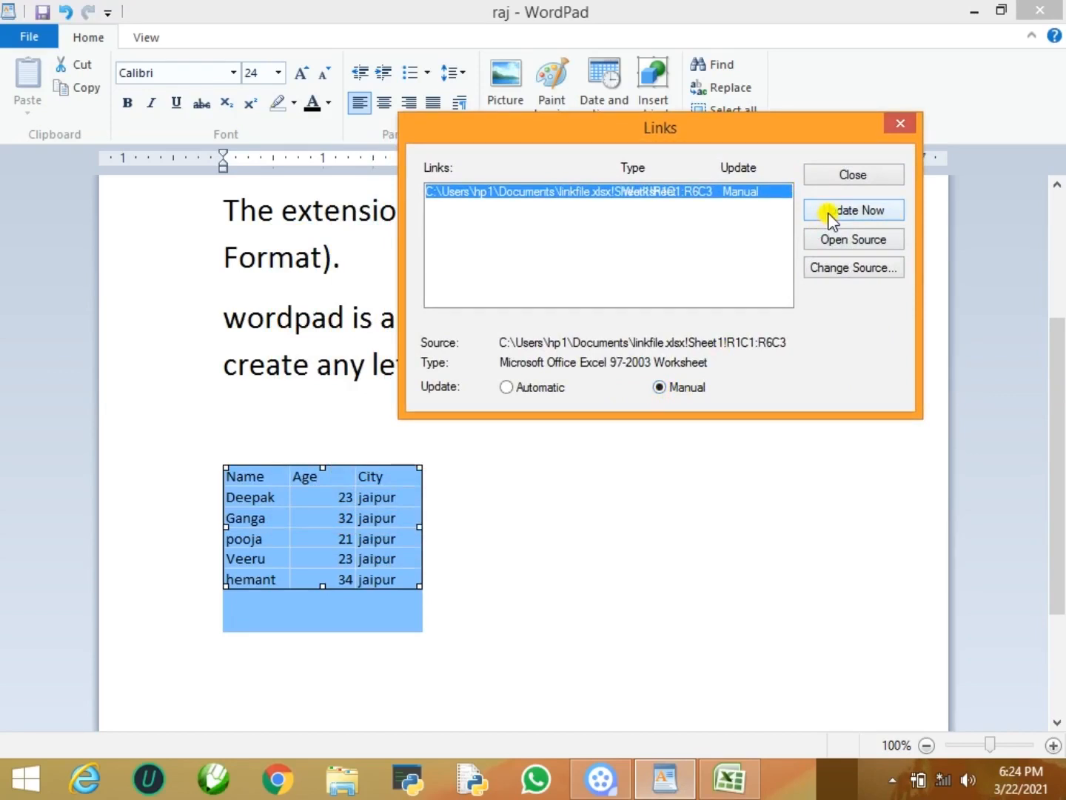
Set the link's update mode to Automatic, open its source workbook, and return to WordPad.
left_click(545, 388)
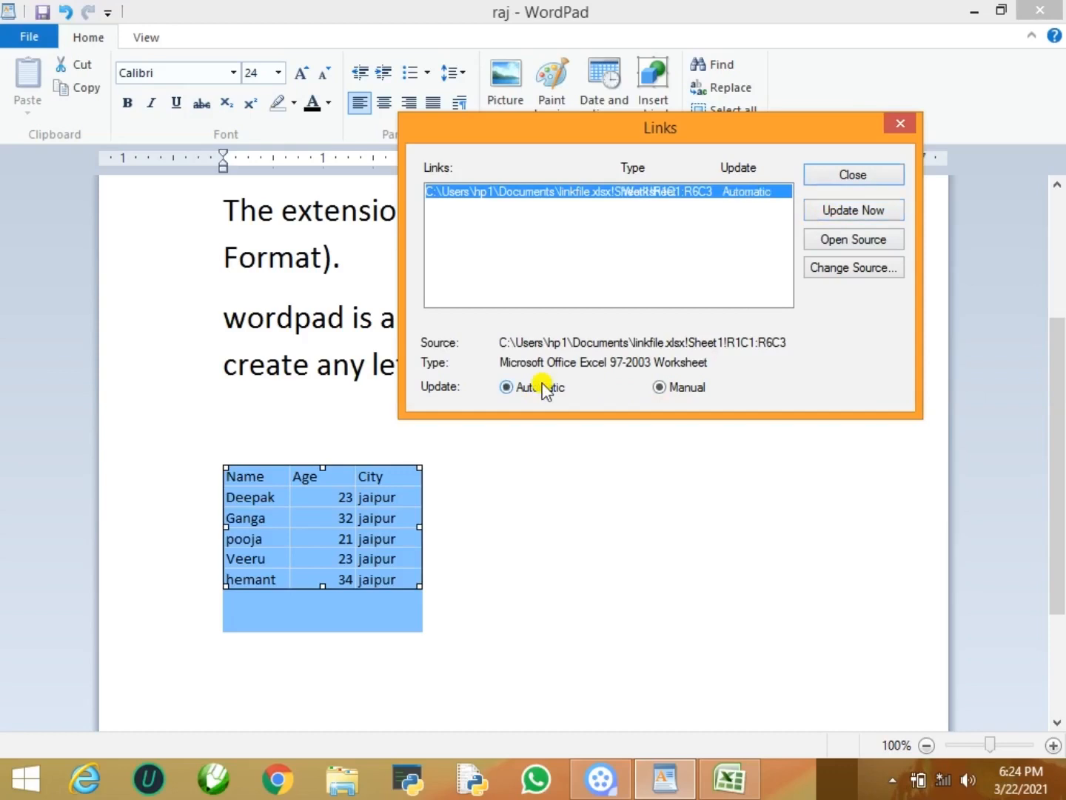
left_click(853, 241)
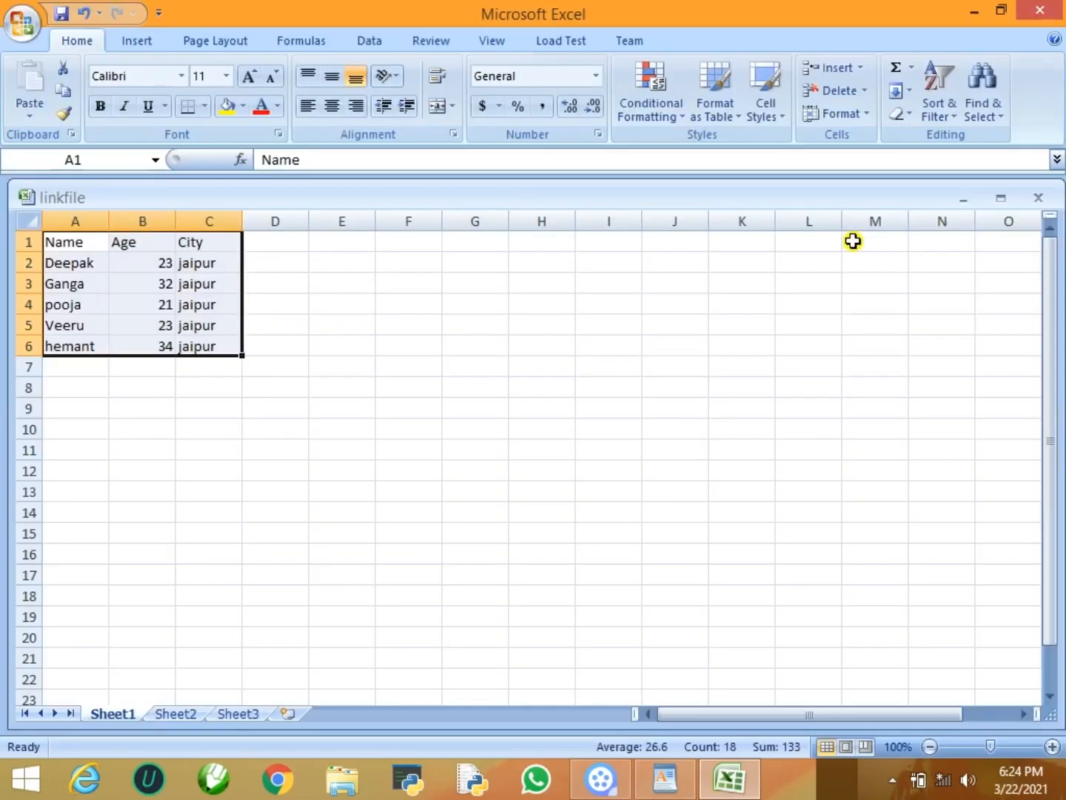
left_click(689, 779)
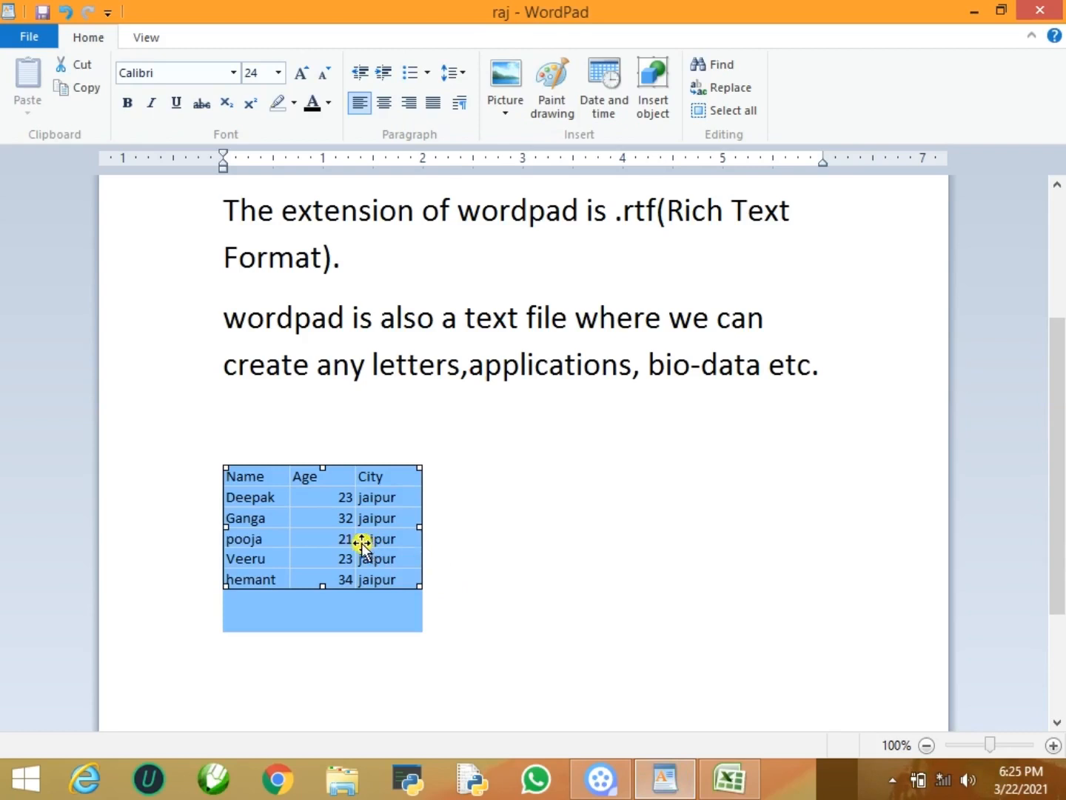
Copy the Name, Age and City table from Excel and paste it normally on a new line below the linked table in WordPad.
left_click(457, 584)
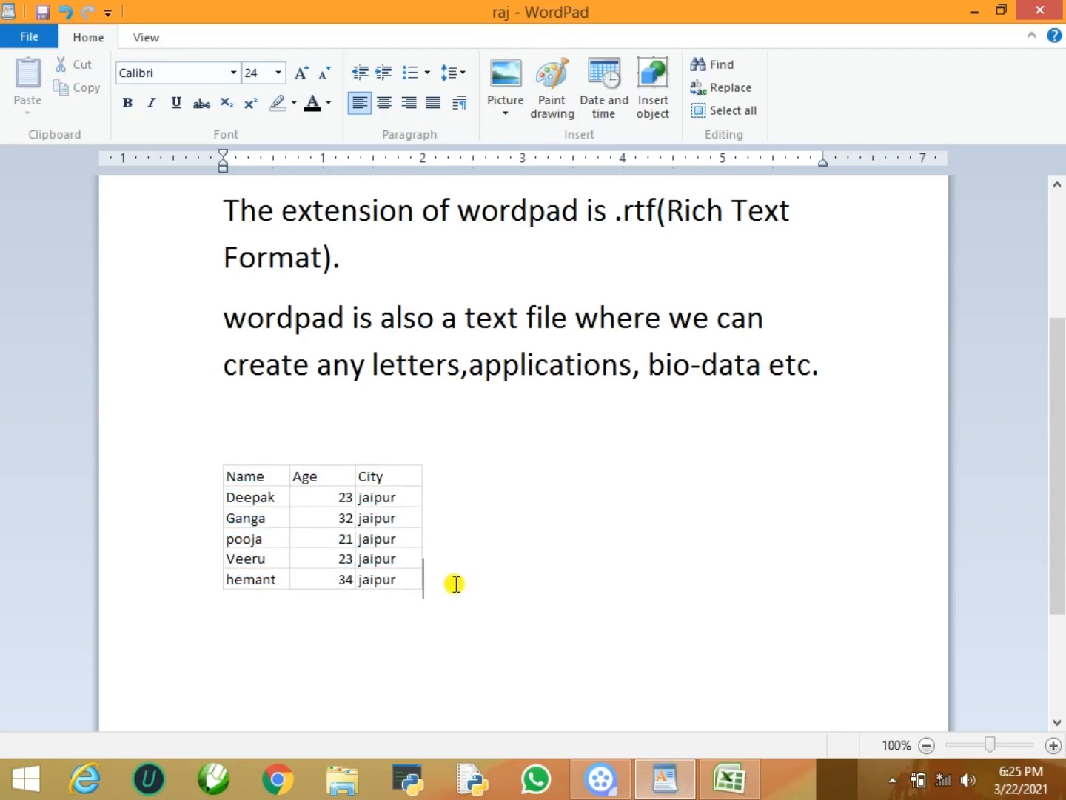
key("Return")
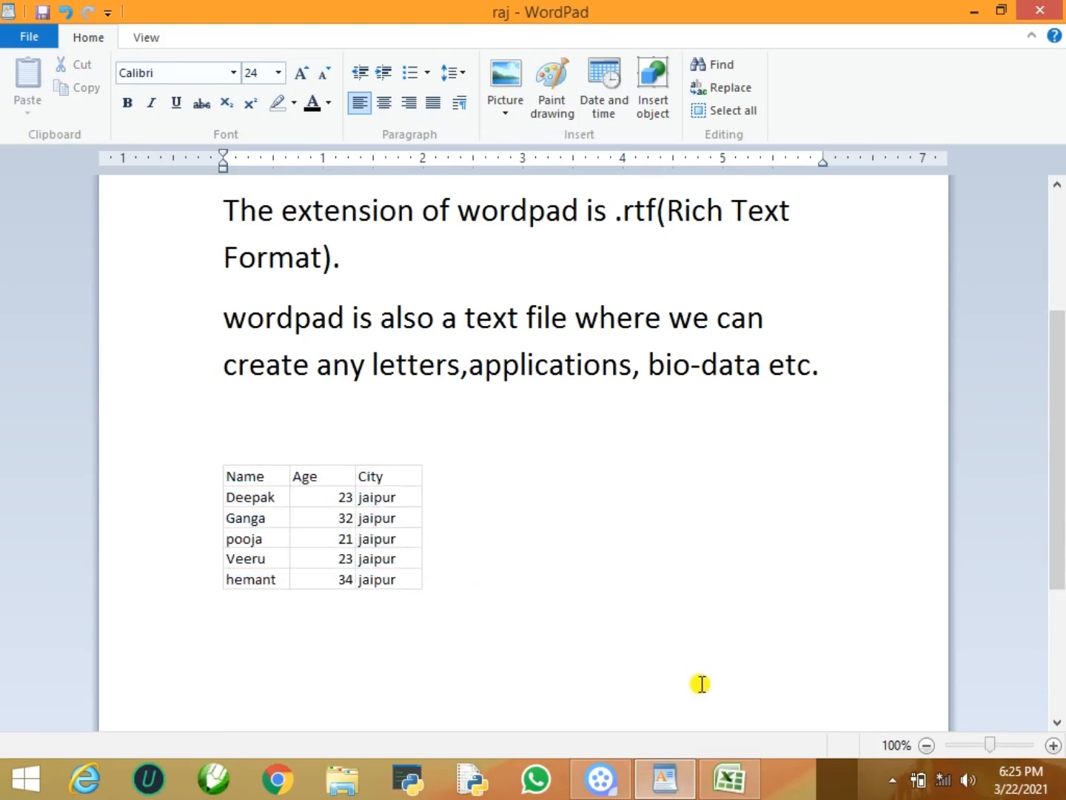
left_click(743, 781)
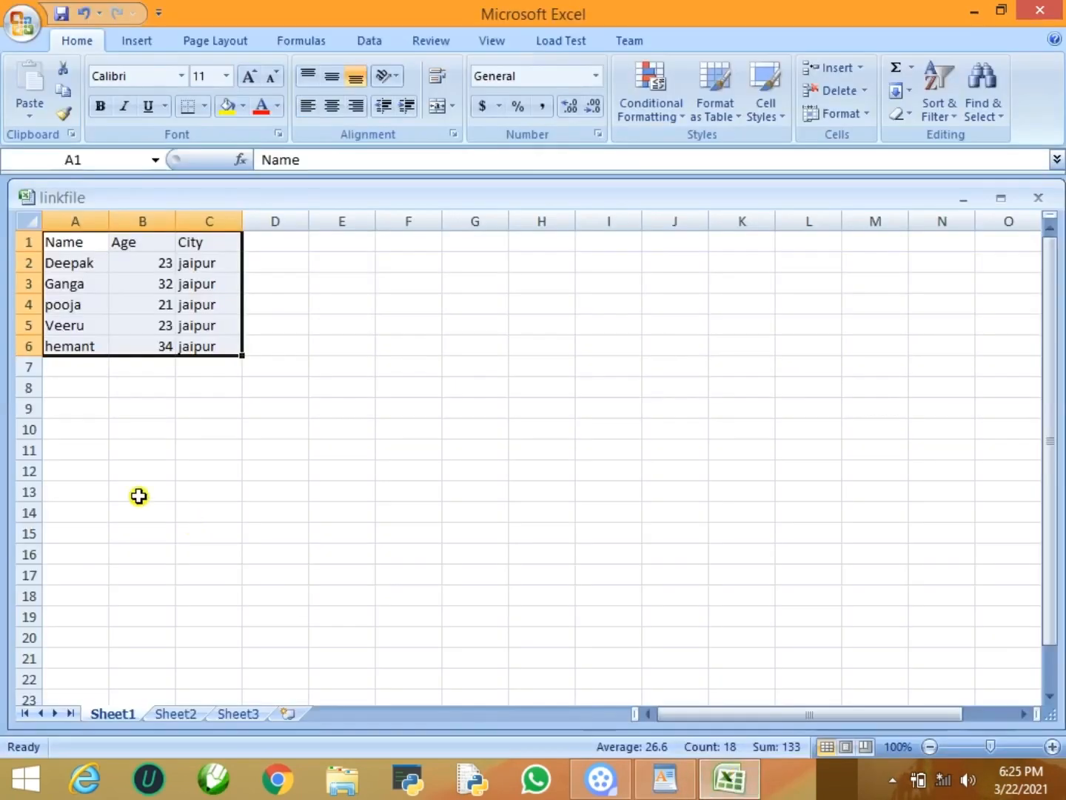
key("ctrl+c")
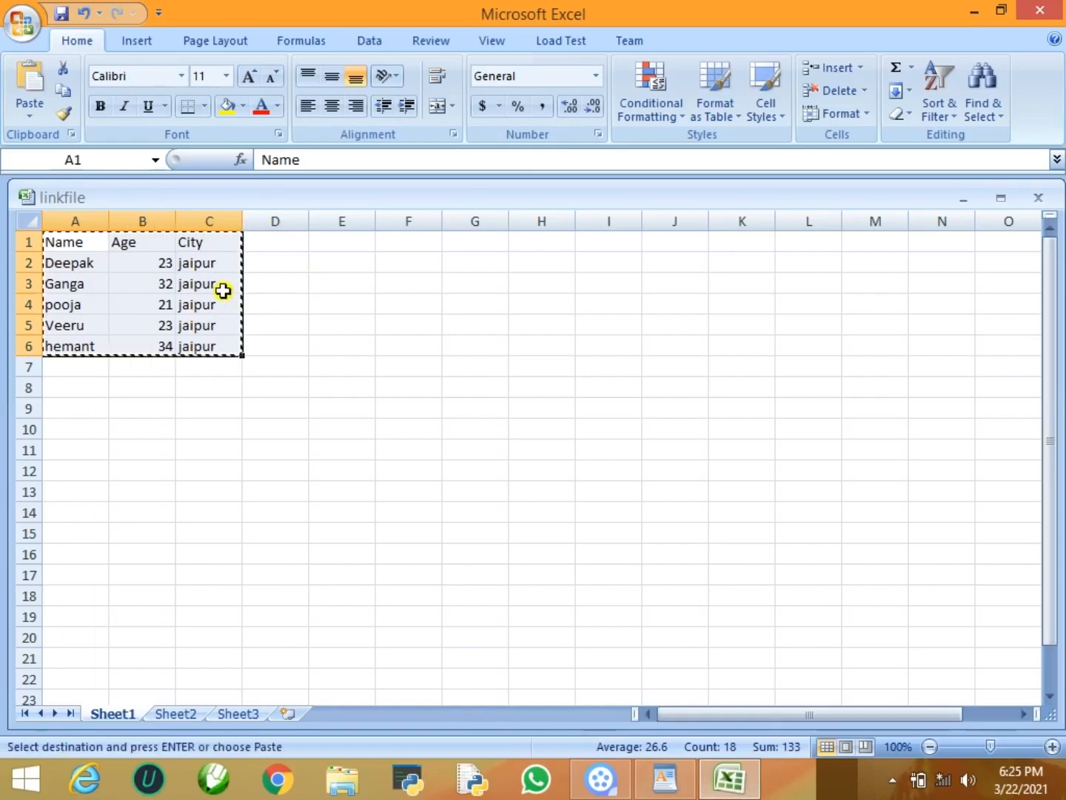
left_click(653, 777)
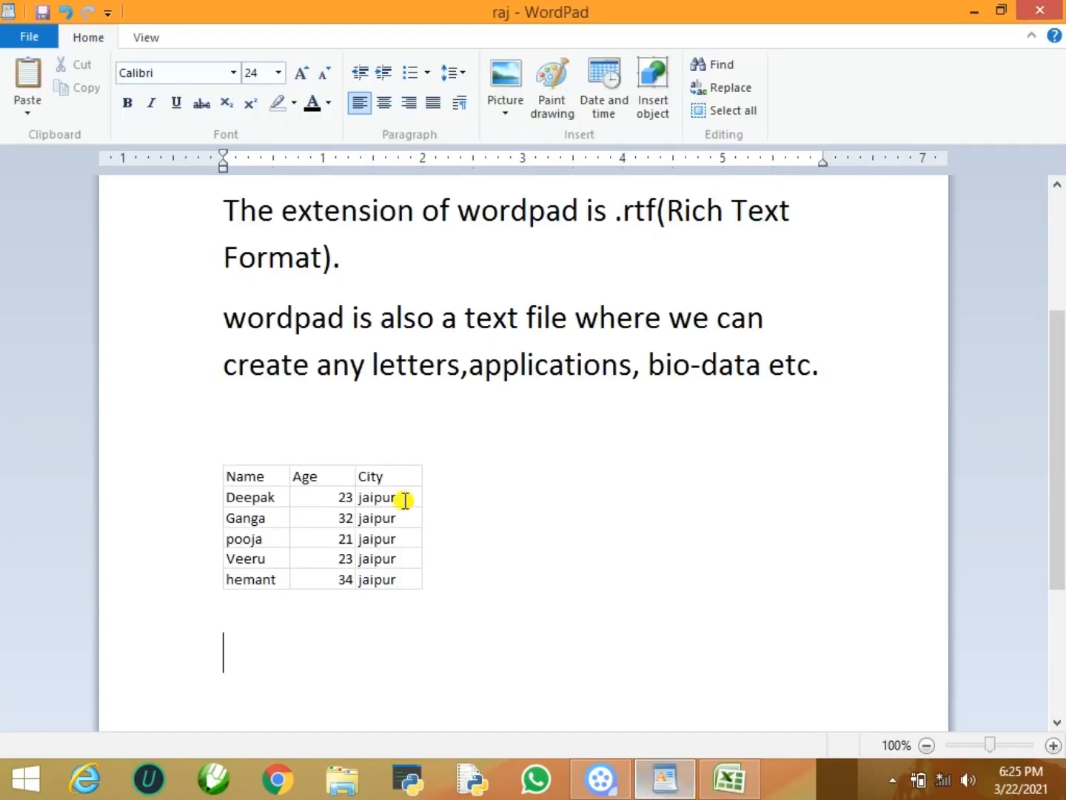
left_click(29, 118)
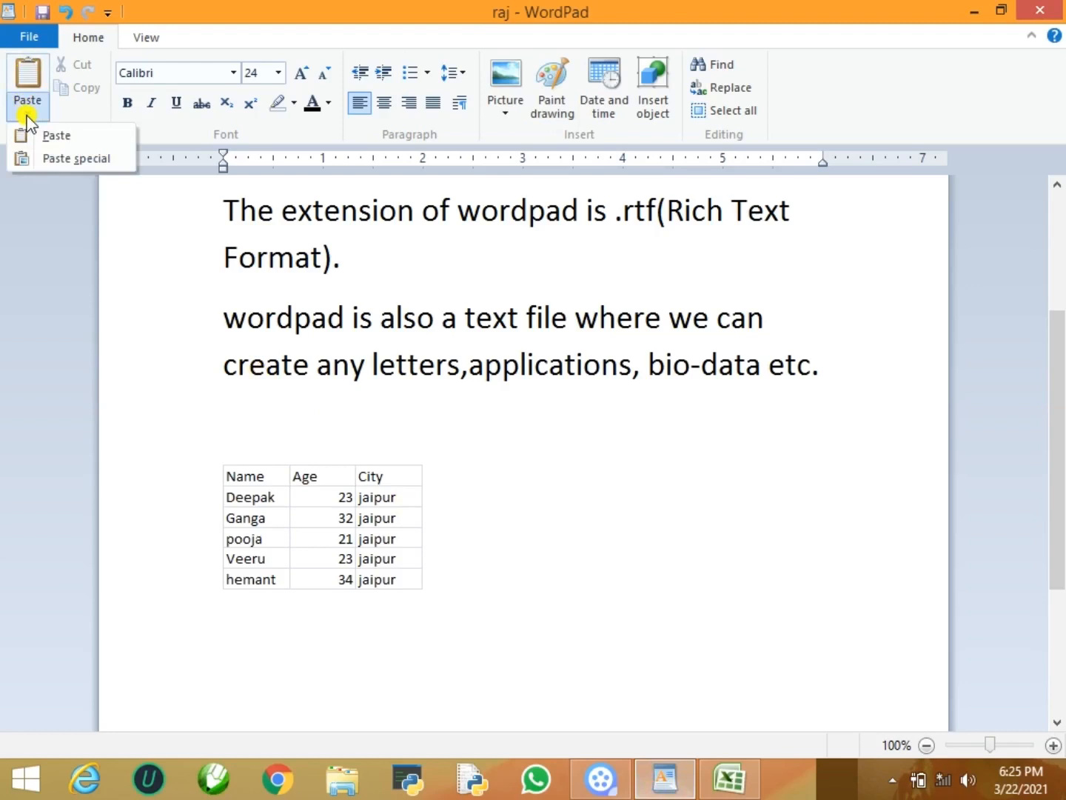
left_click(29, 136)
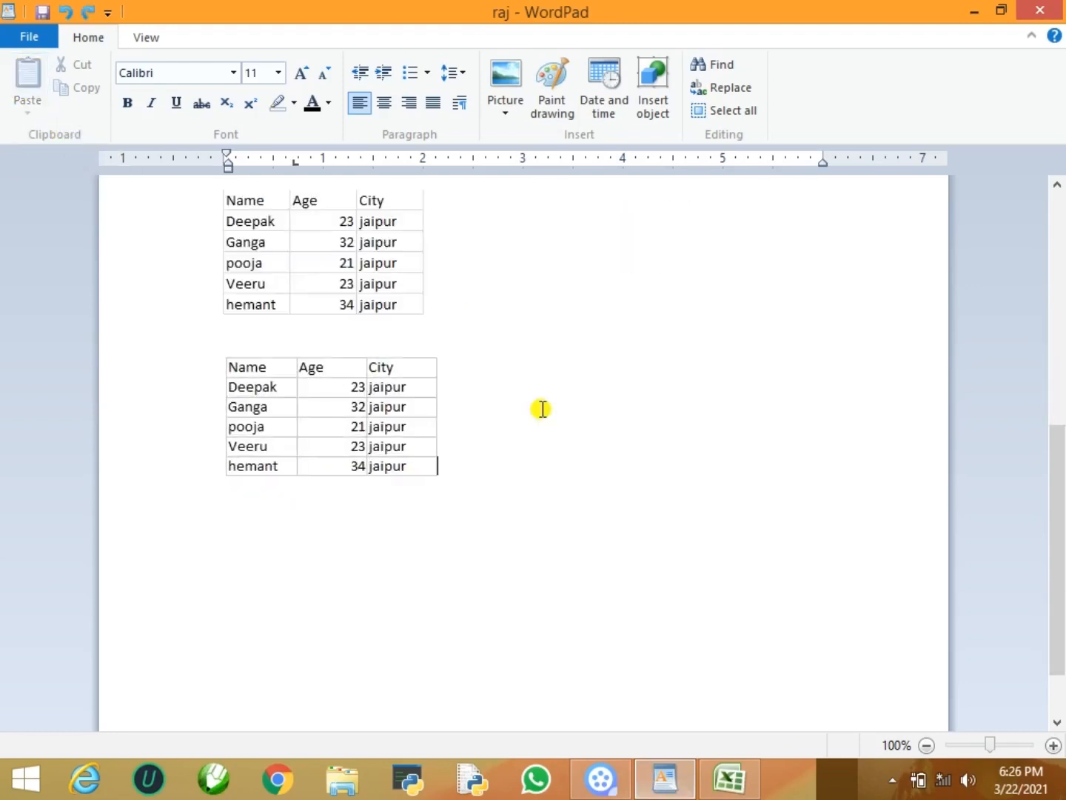
Replace the name in cell A2 of the Excel sheet with another first name and compare the linked and normally pasted tables in WordPad.
left_click(729, 778)
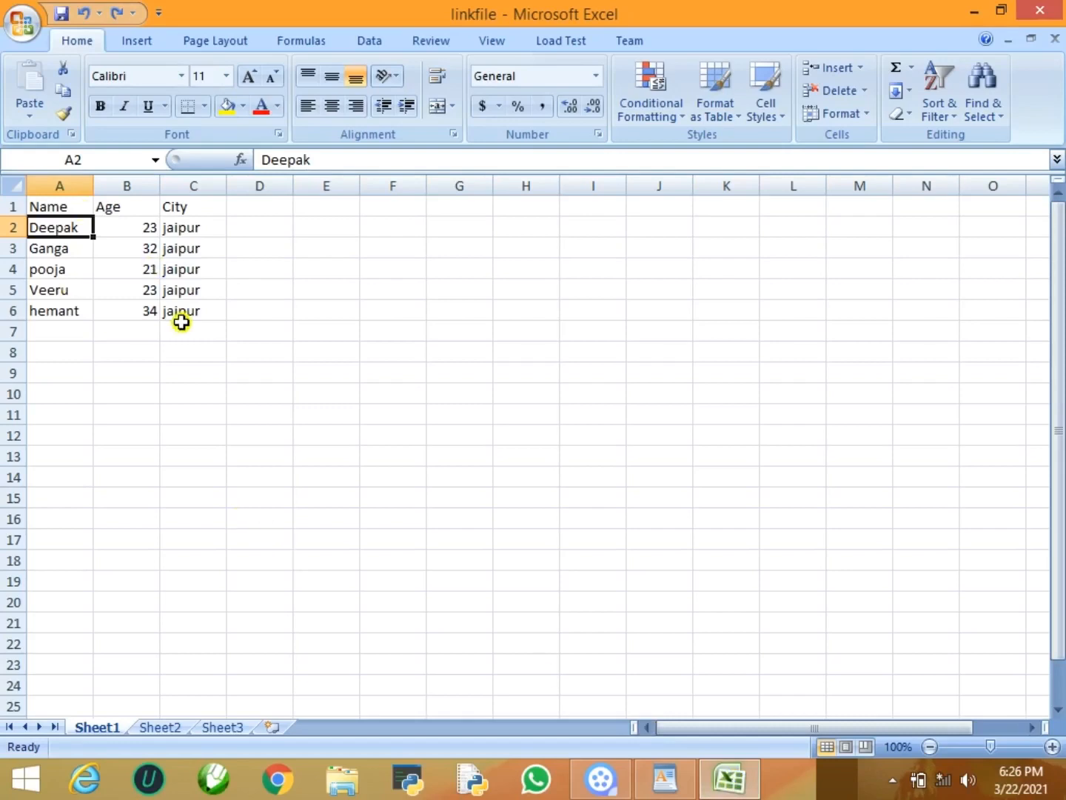
type("Fatima")
key("Return")
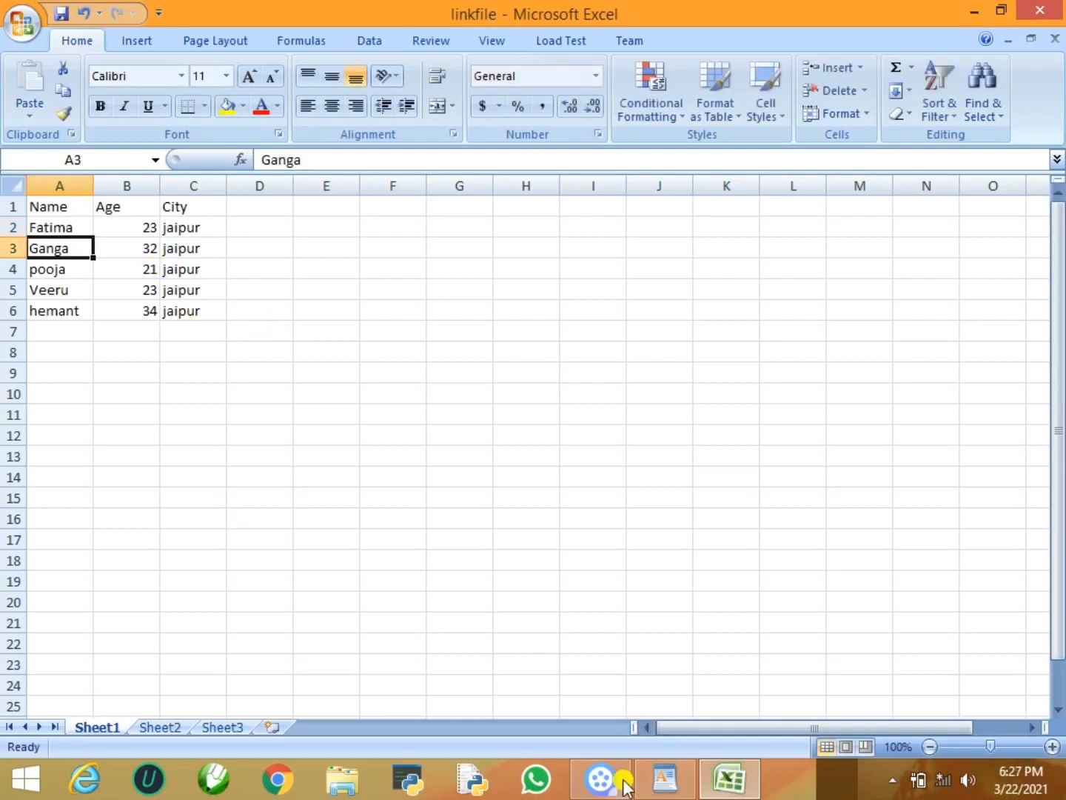
left_click(665, 778)
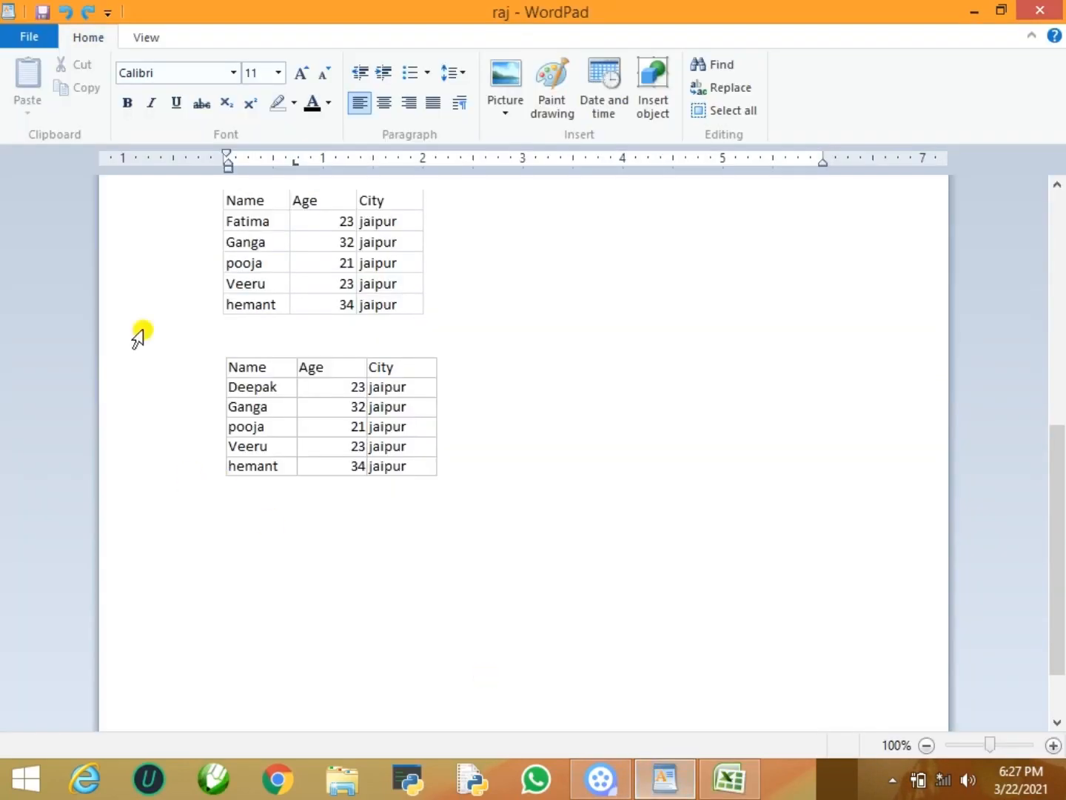
left_click(256, 226)
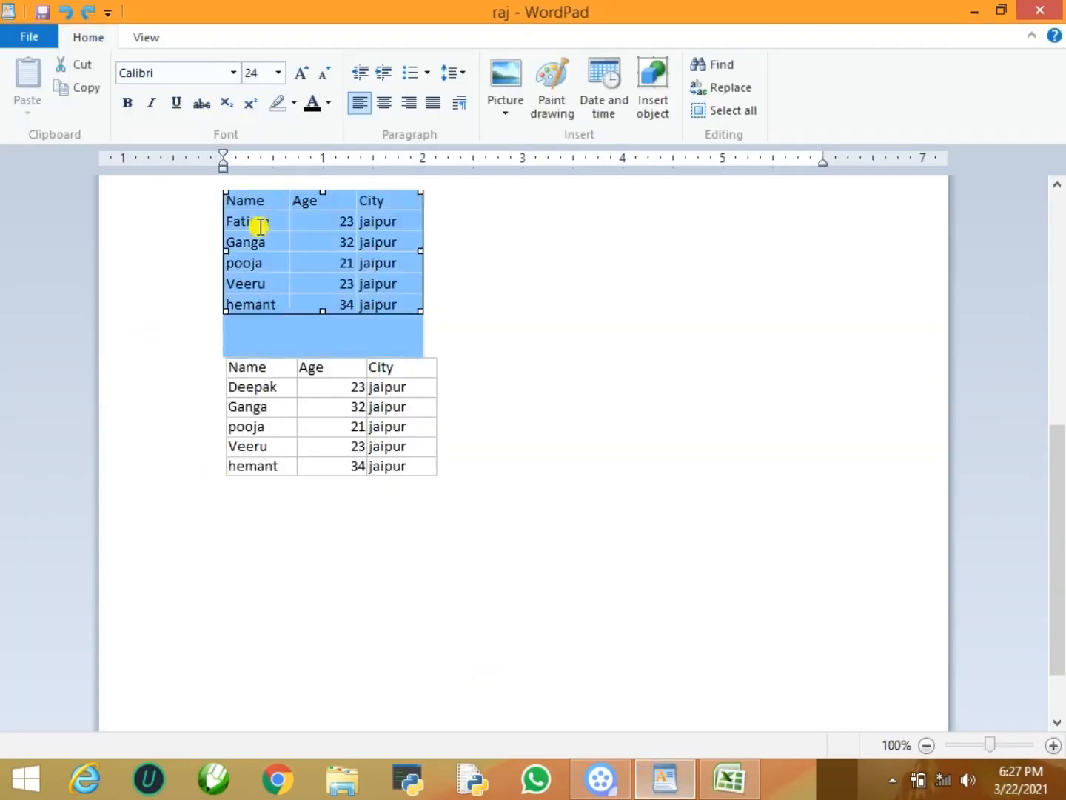
left_click(297, 408)
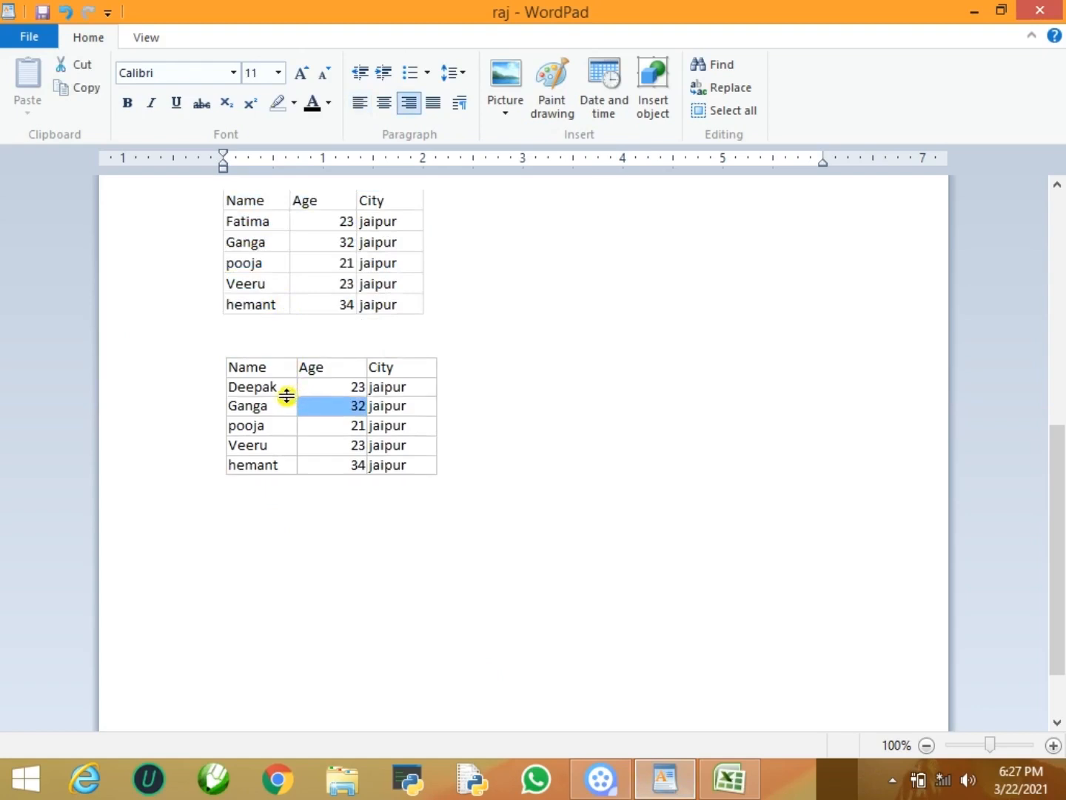
left_click(284, 281)
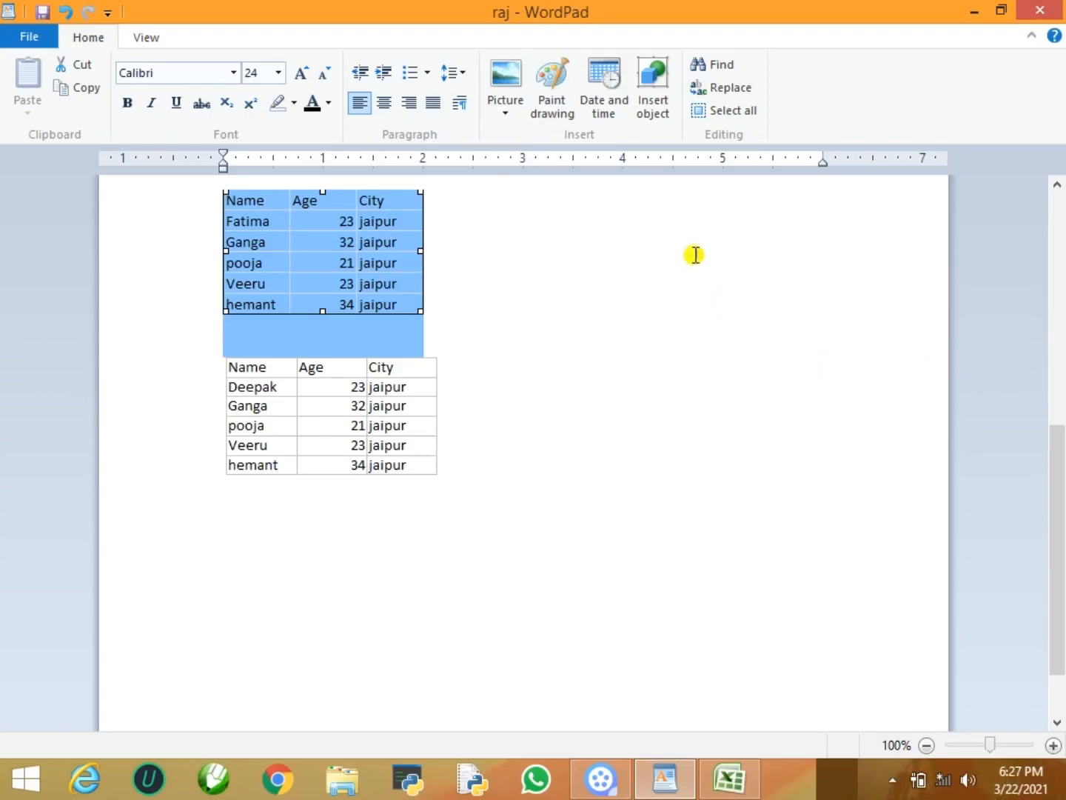
Select the text from the document's start through "wordpad.exe" and format it in Britannic Bold at size 22.
left_click_drag(1059, 450, 1058, 390)
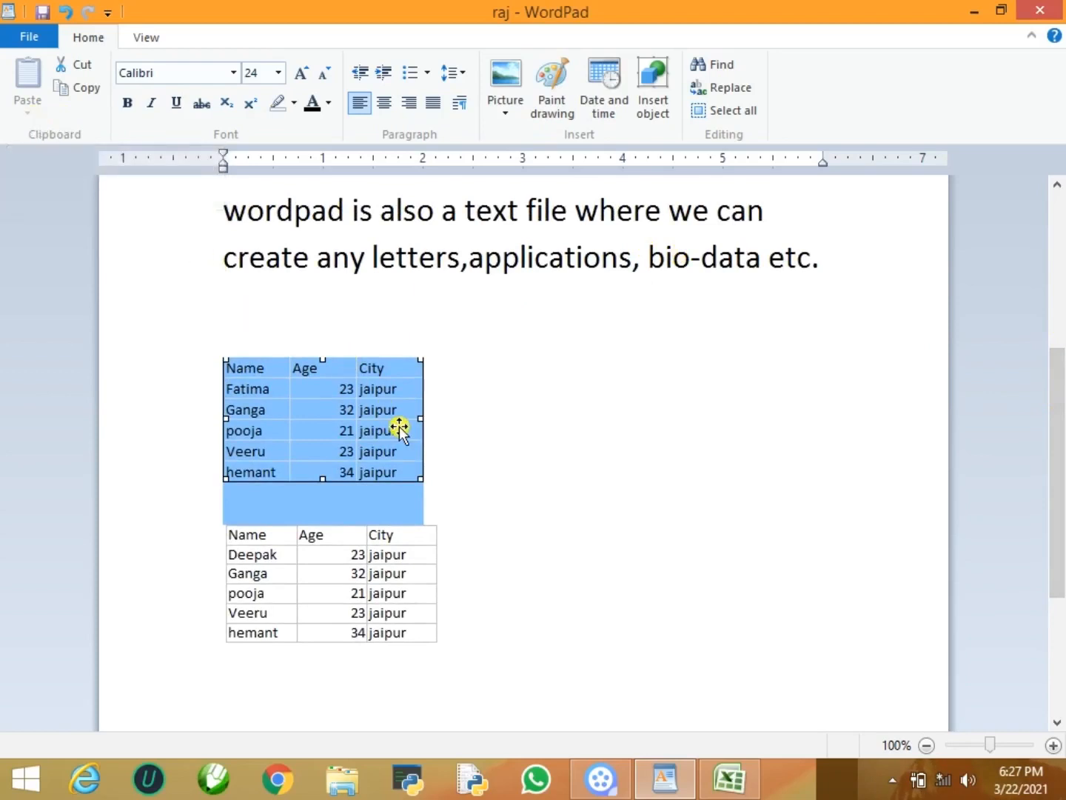
left_click_drag(1060, 388, 1048, 122)
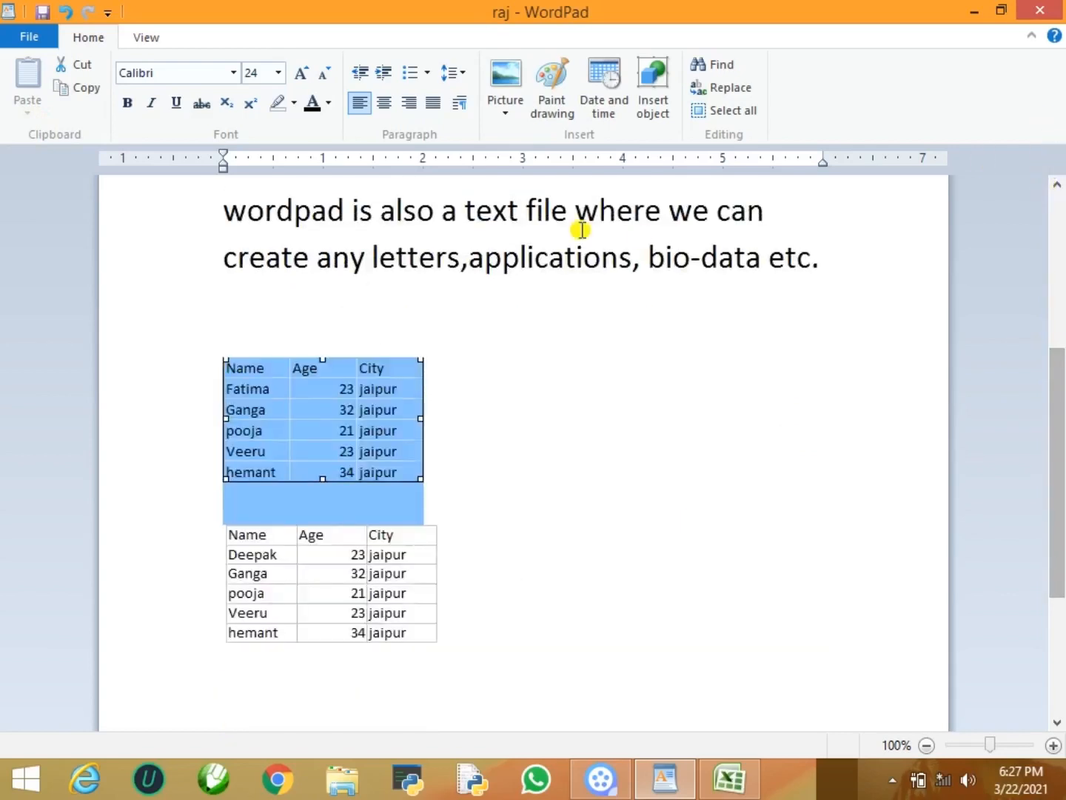
left_click(363, 235)
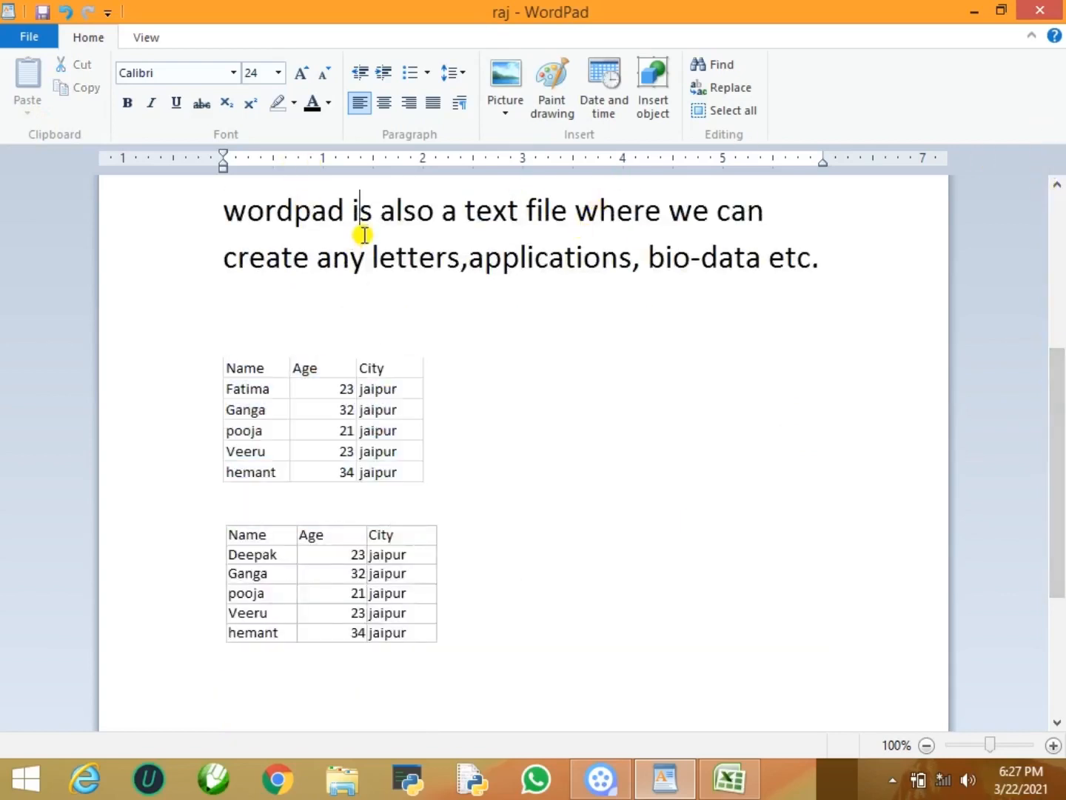
key("Up")
key("Up")
key("Up")
key("Up")
key("Up")
key("Up")
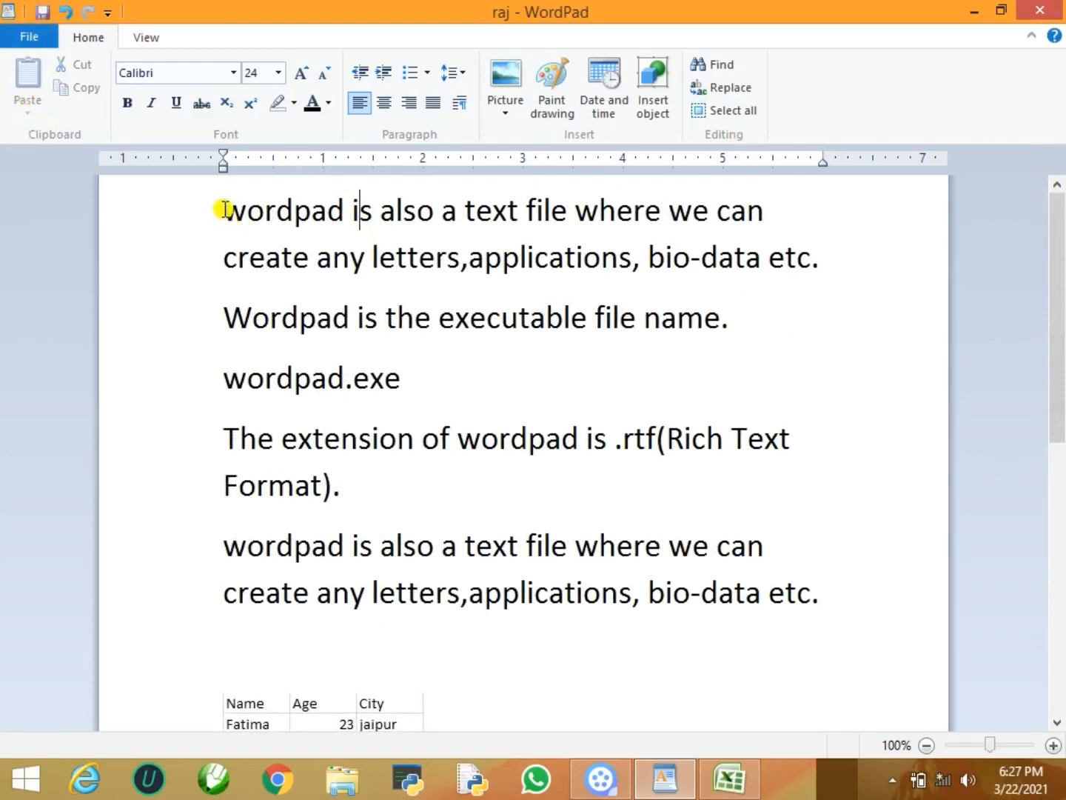
left_click_drag(225, 210, 434, 378)
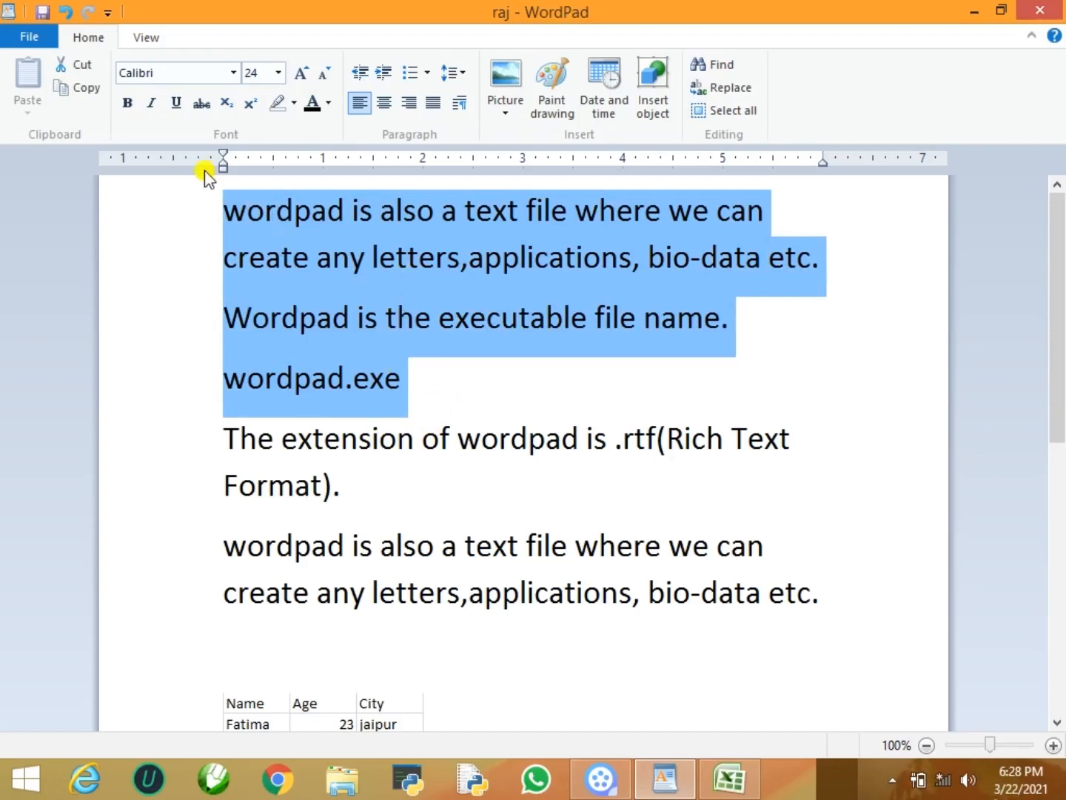
left_click(234, 74)
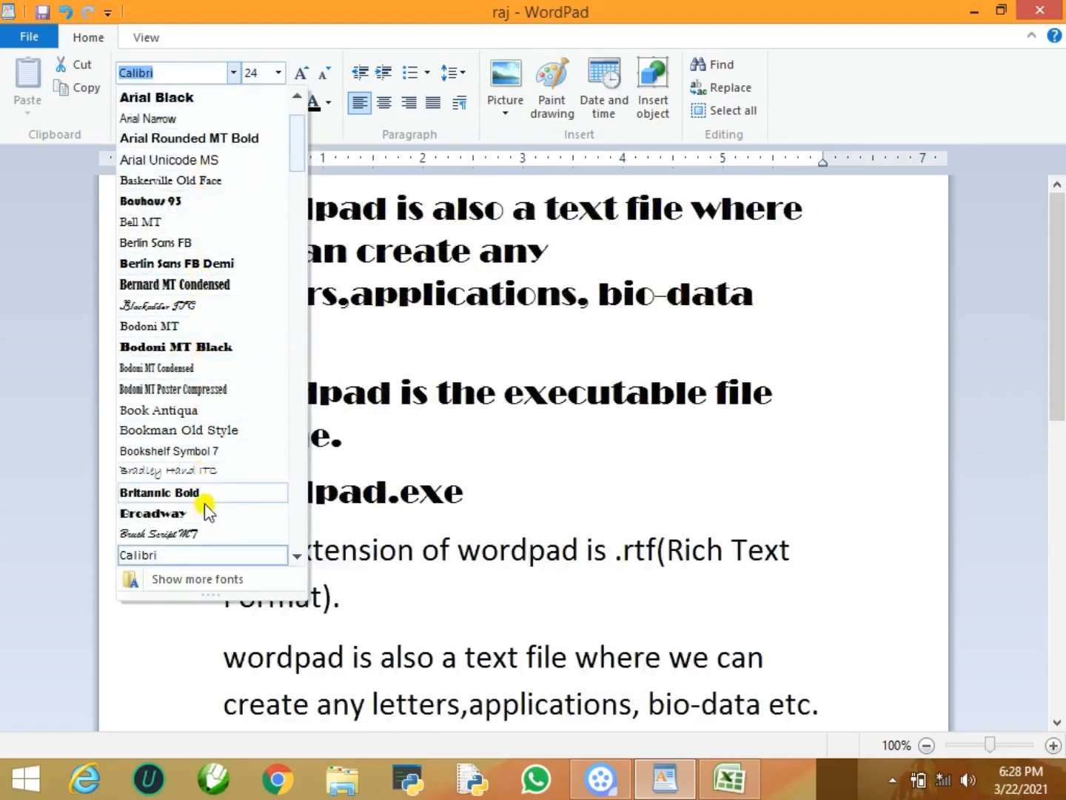
left_click(204, 494)
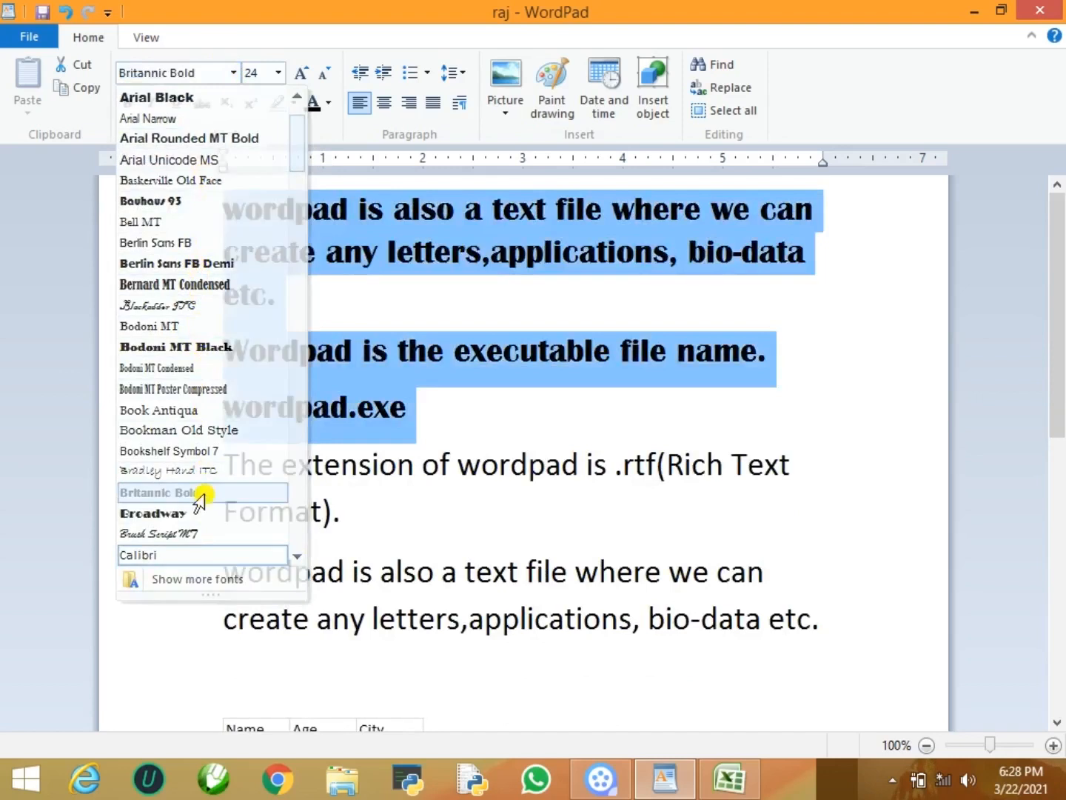
left_click(278, 76)
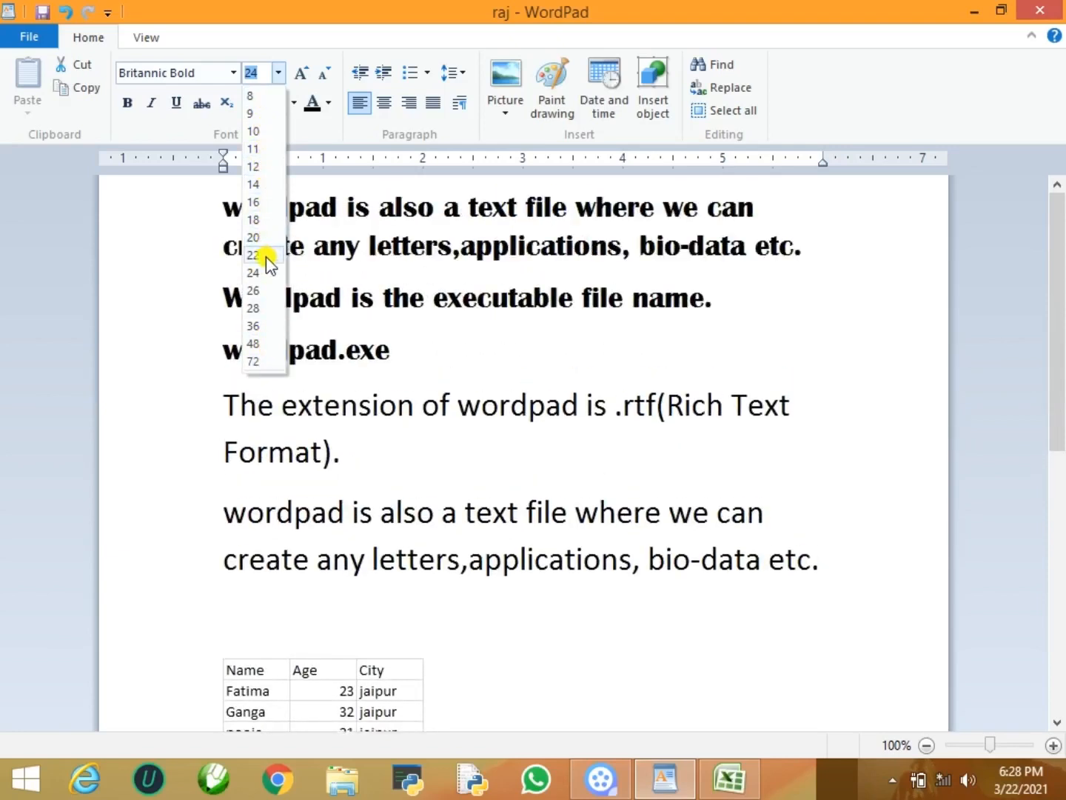
left_click(265, 257)
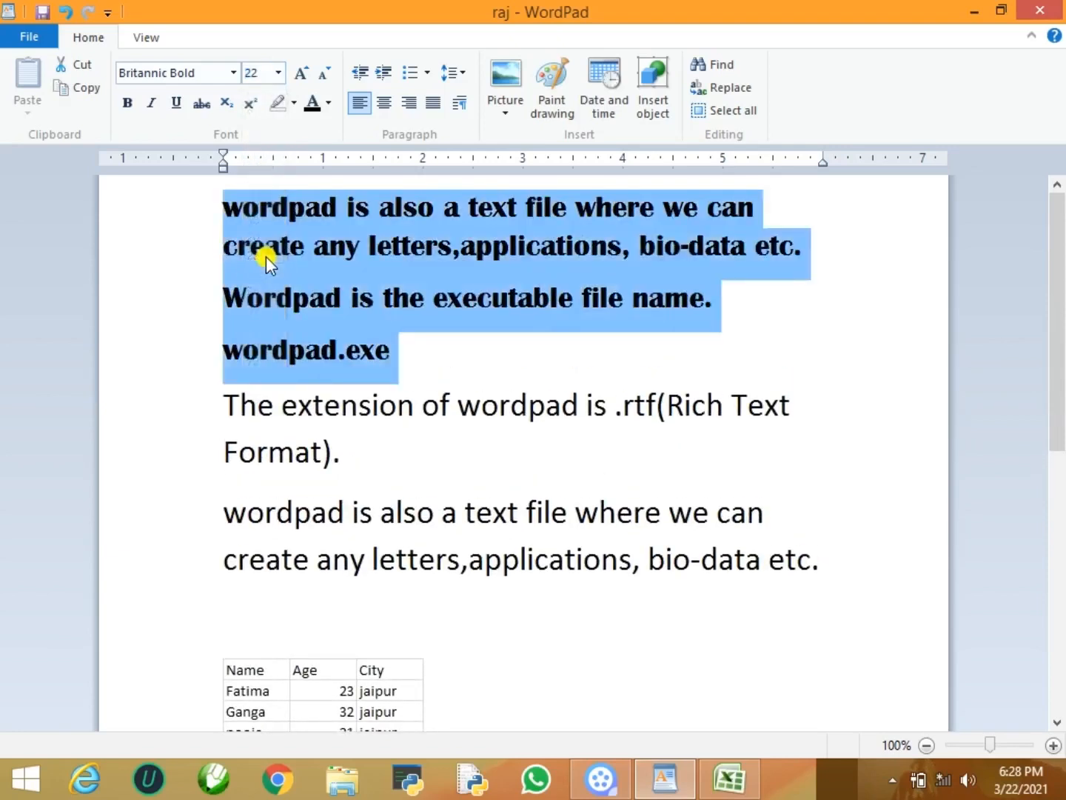
Try growing the selected text to size 26, shrinking it below 18, and growing it back to 22.
left_click(310, 76)
left_click(311, 76)
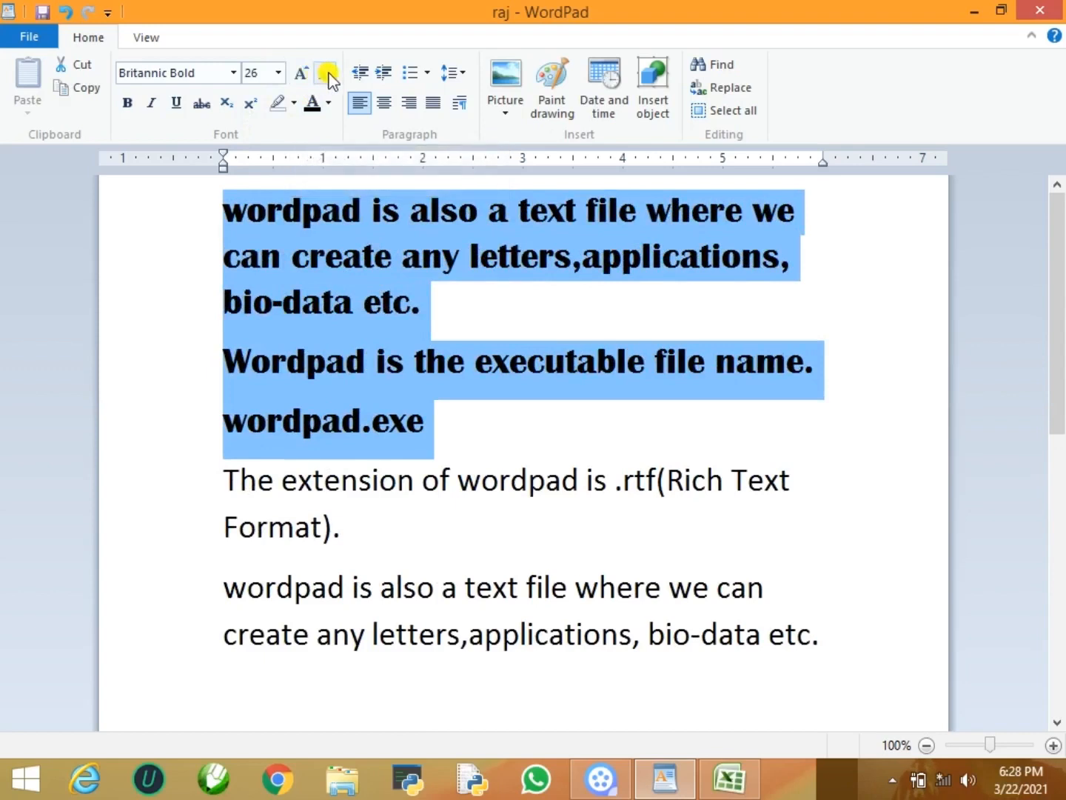
left_click(328, 76)
left_click(328, 75)
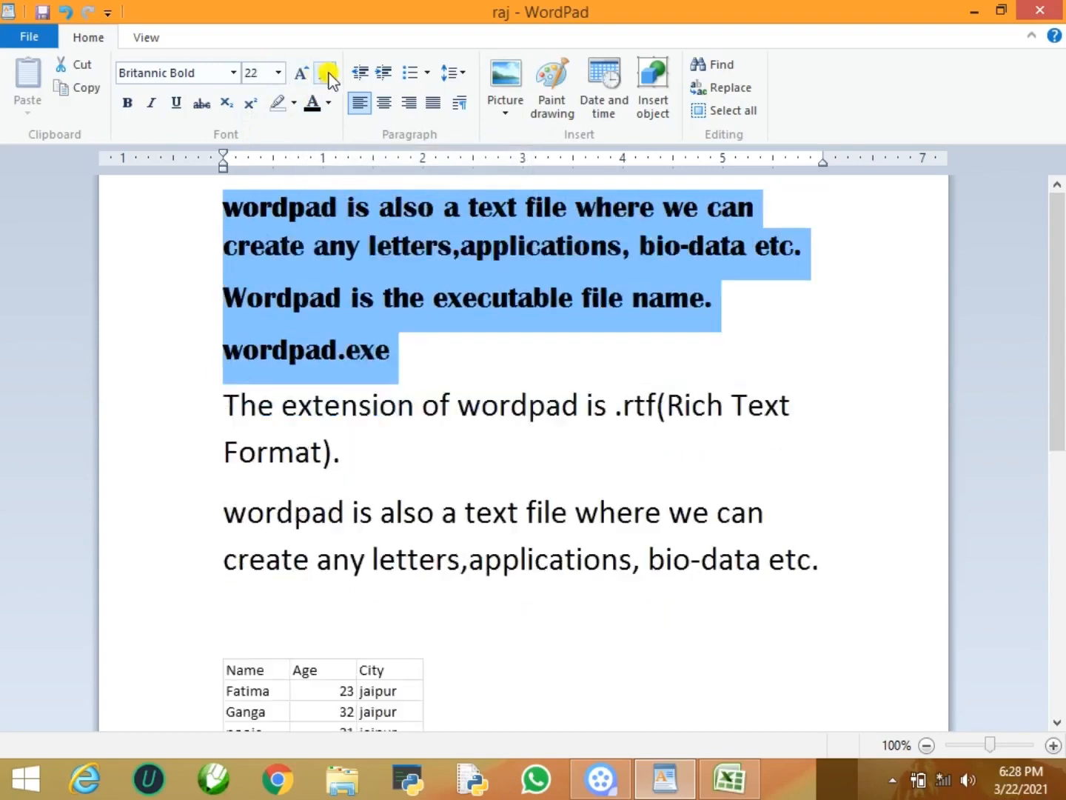
left_click(329, 76)
left_click(328, 75)
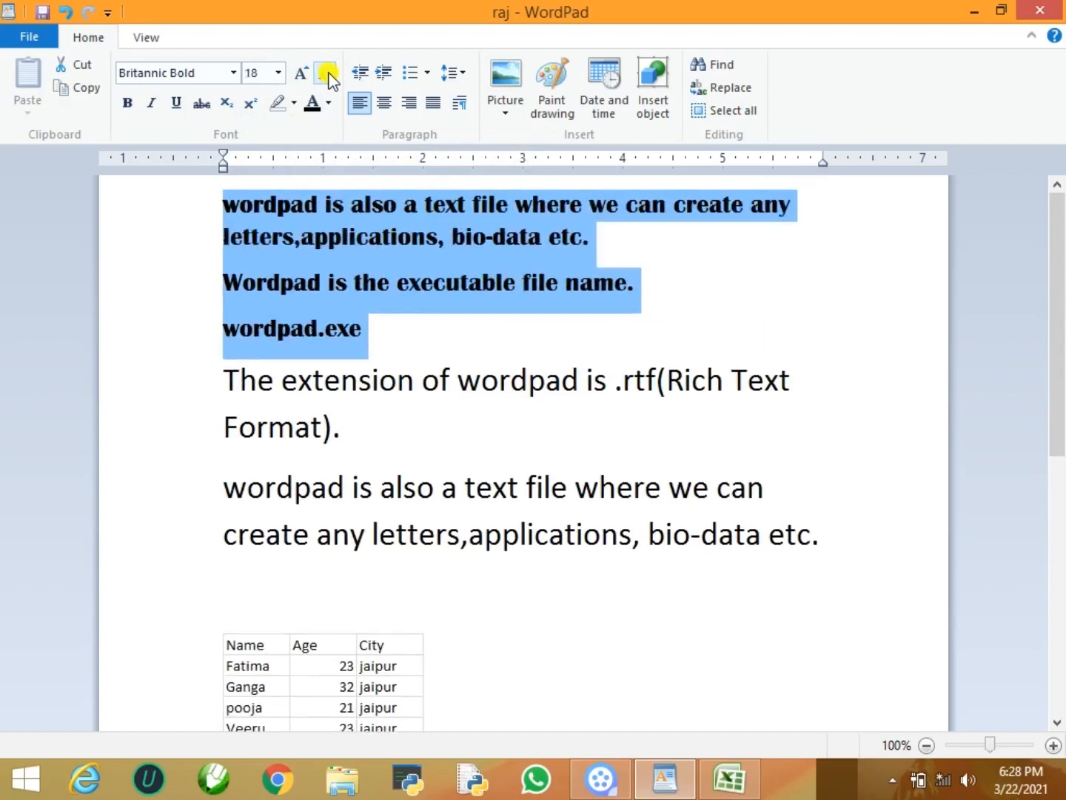
left_click(328, 75)
left_click(304, 73)
left_click(304, 72)
left_click(304, 72)
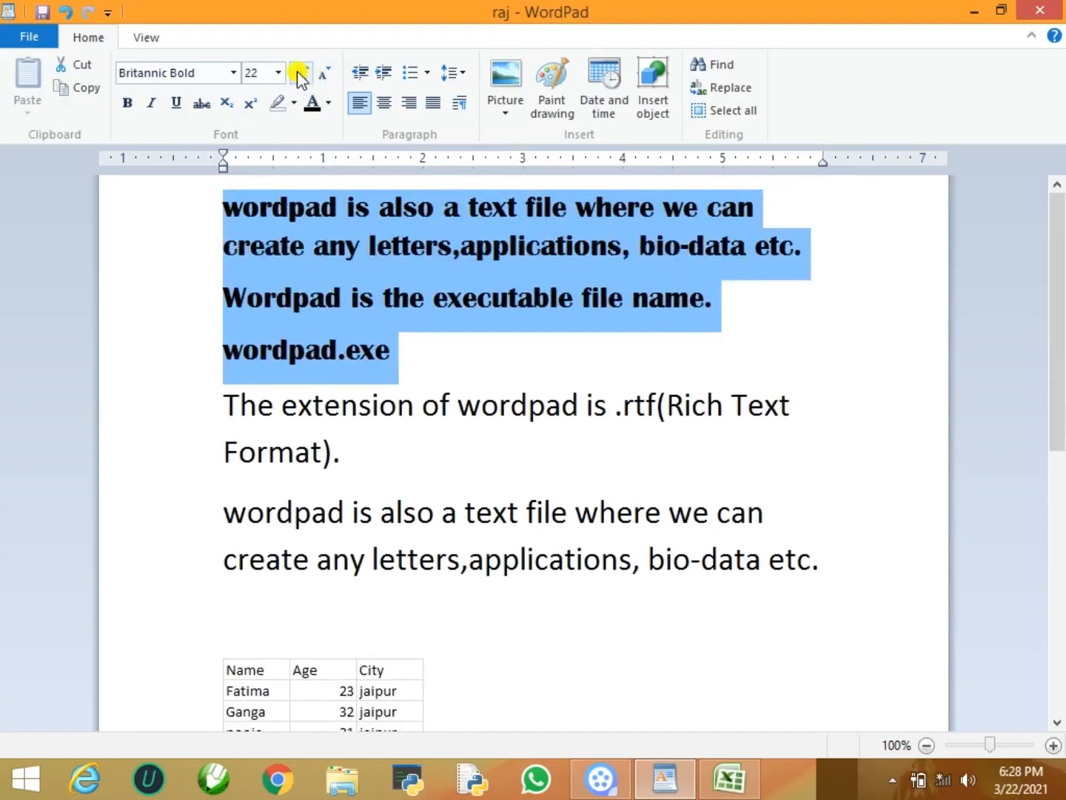
Change the selected text's font to Arial Narrow and make it bold.
left_click(233, 72)
left_click(226, 179)
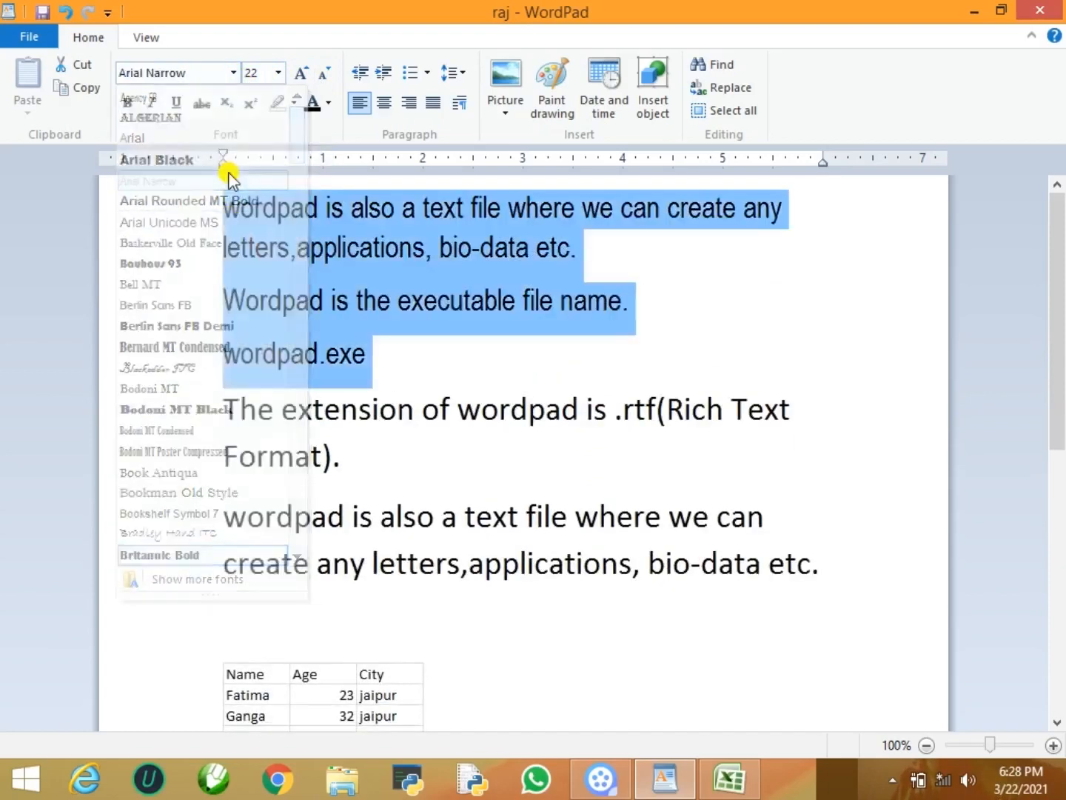
left_click(129, 106)
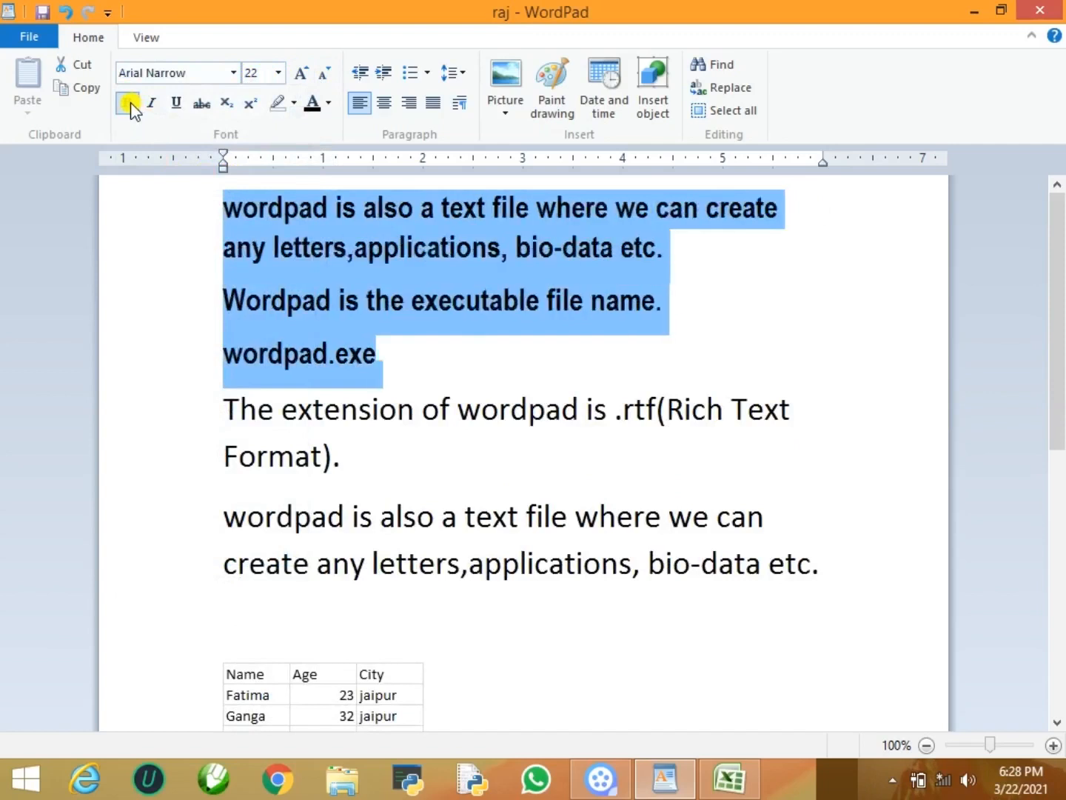
Remove bold from the selected text, toggle italic on and off, and underline it.
left_click(131, 106)
left_click(131, 106)
left_click(131, 106)
left_click(150, 106)
left_click(151, 106)
left_click(173, 105)
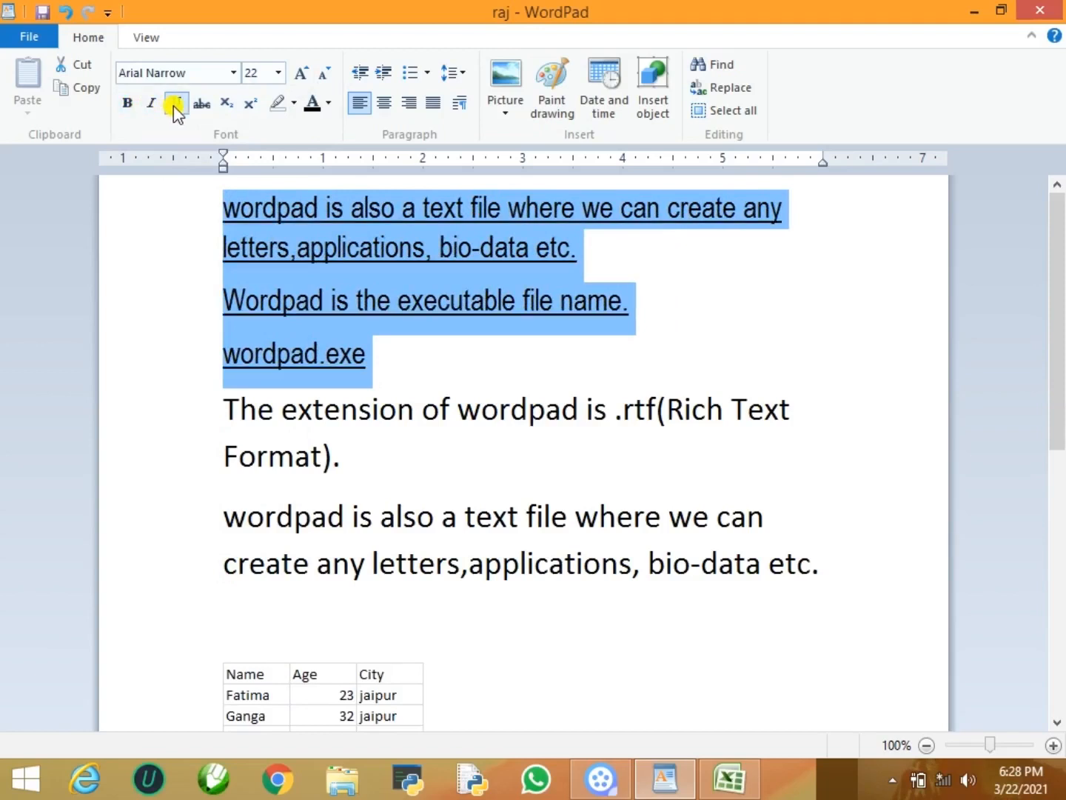
Try italic and bold on the underlined selection, and clear bold, italic and underline from it.
left_click(148, 105)
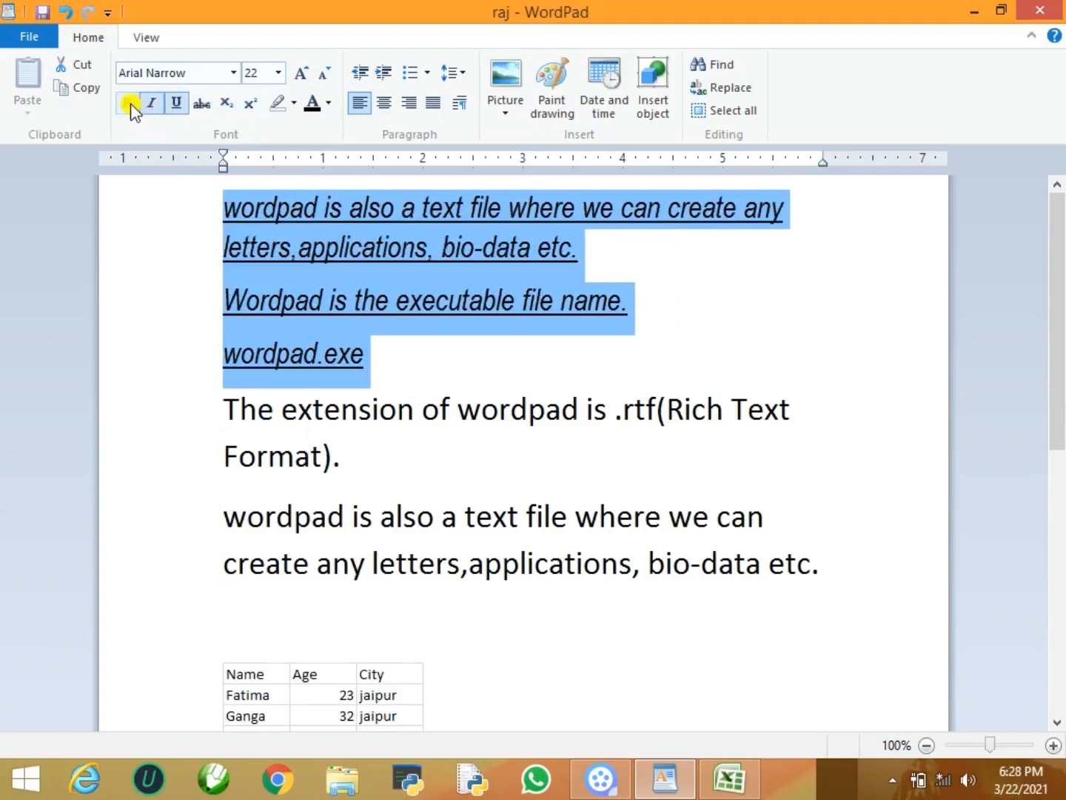
left_click(130, 104)
left_click(130, 103)
left_click(149, 106)
left_click(179, 107)
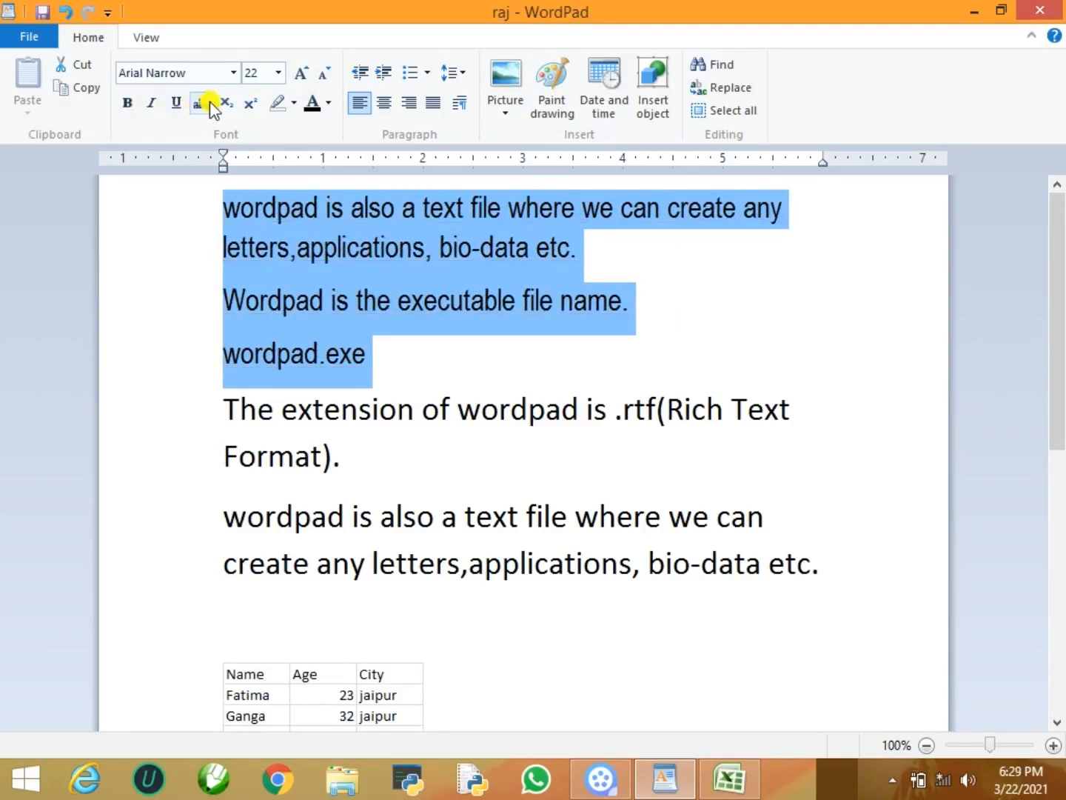
Try strikethrough on and off on the selected text, leaving it applied.
left_click(204, 104)
left_click(205, 104)
left_click(203, 105)
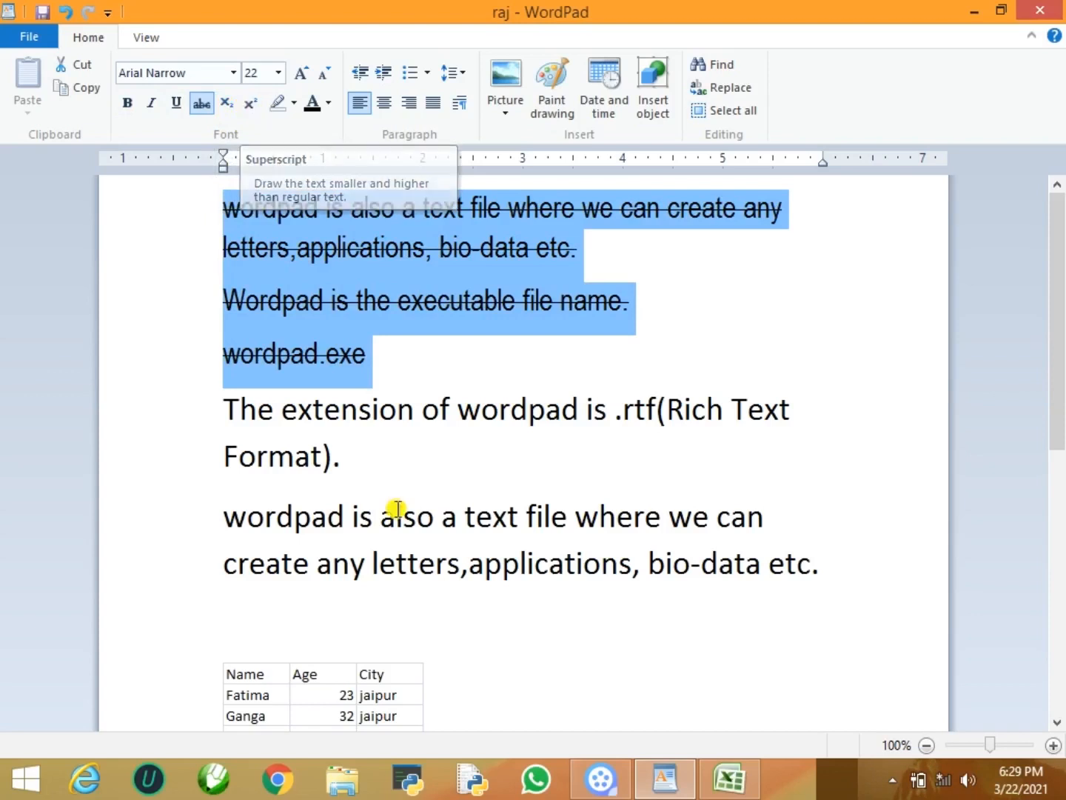
Add the line "superscript" below the last table near the end of the document.
left_click(427, 596)
key("Down")
key("Down")
key("Down")
key("Down")
key("Down")
key("Down")
key("Down")
key("Down")
key("Down")
key("Down")
key("Down")
key("Down")
key("Up")
key("Up")
key("Up")
key("Up")
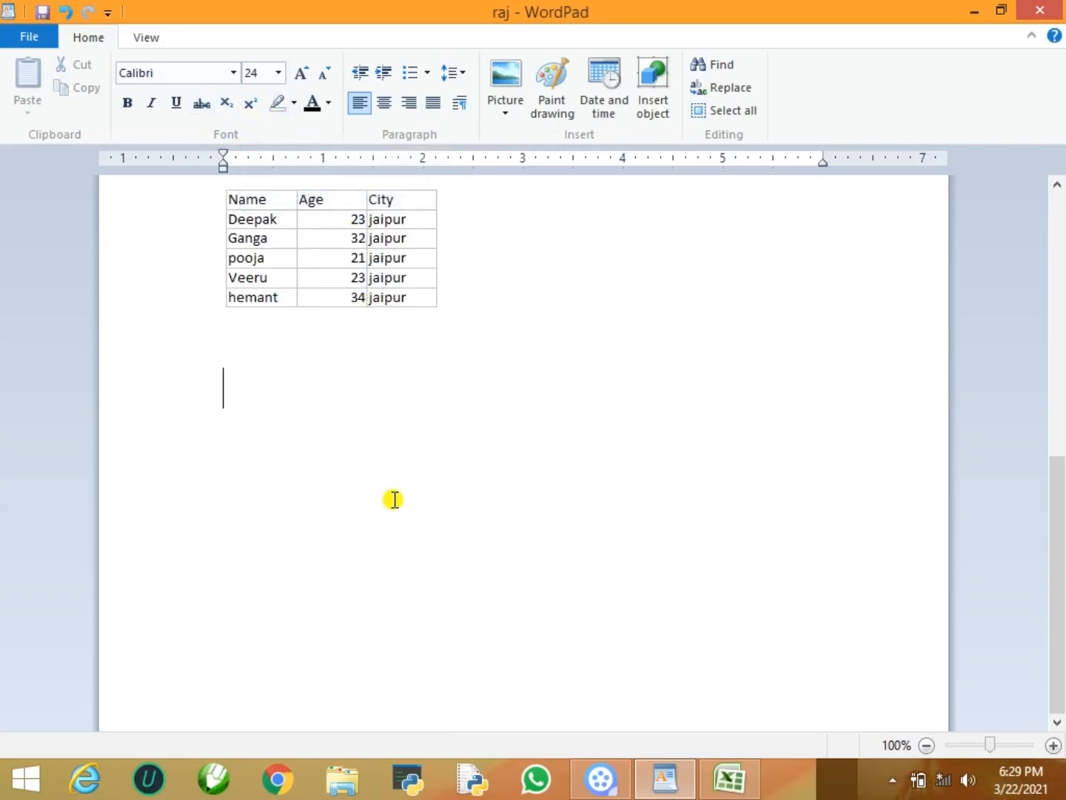
type("super")
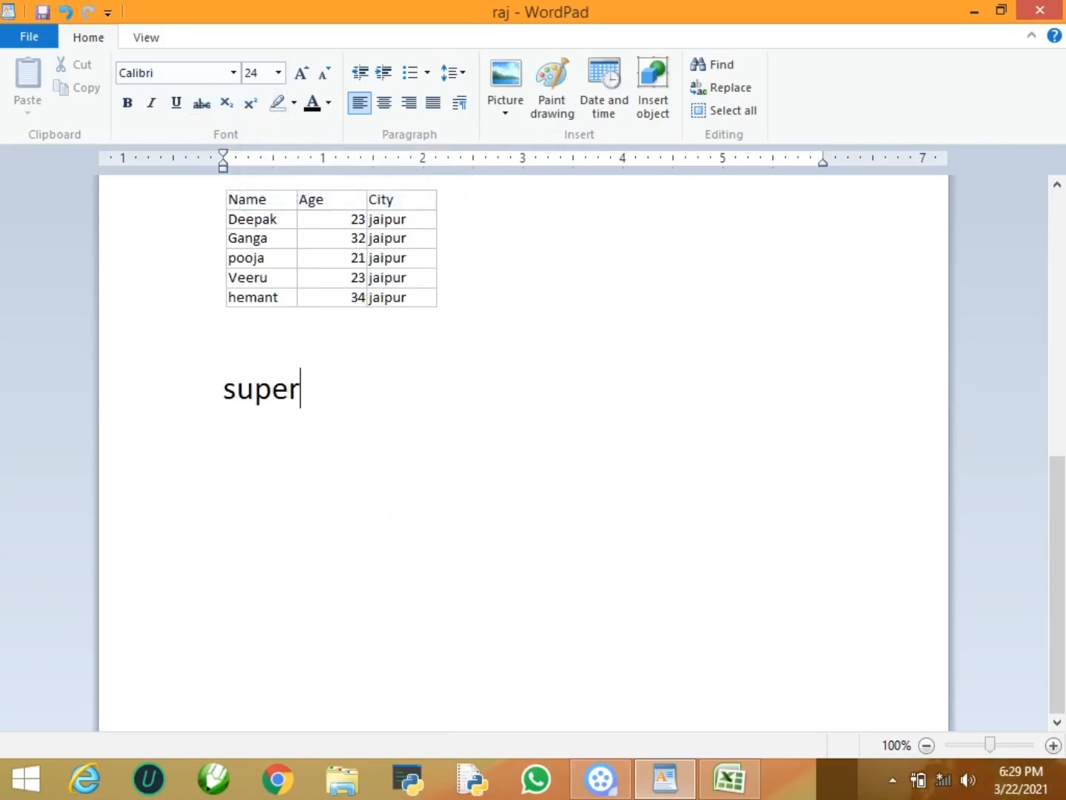
type("script")
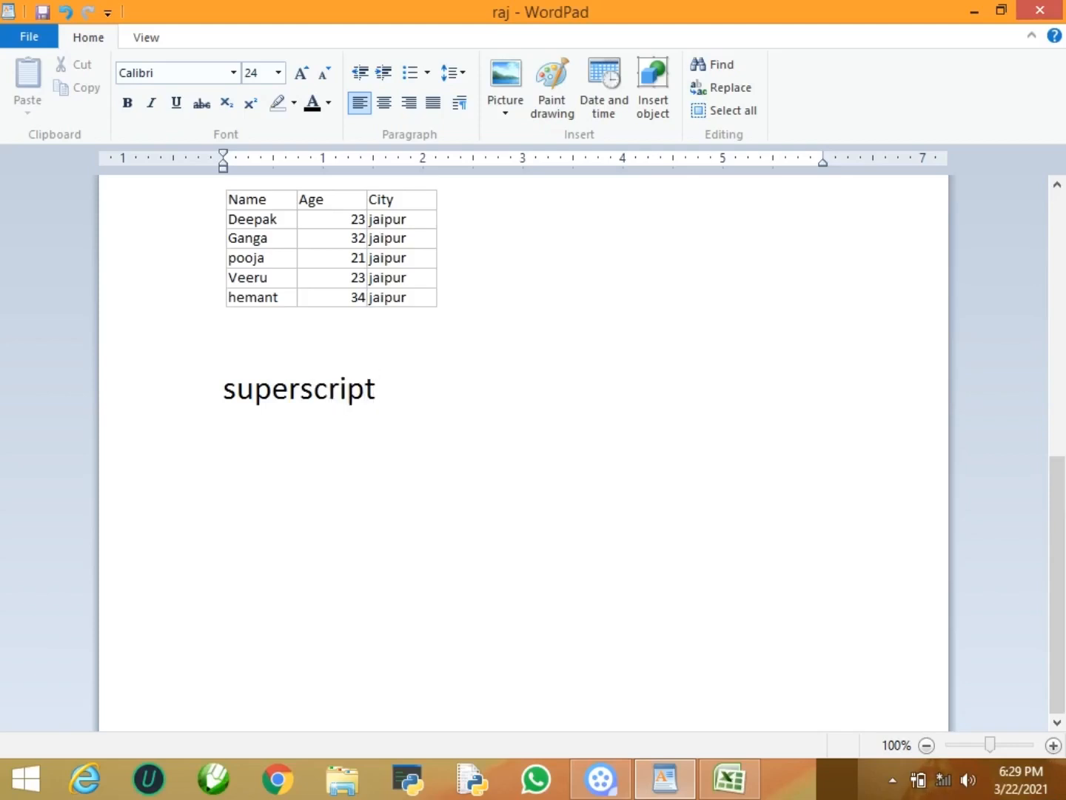
Enter 22 on a new line below "superscript" and make its second 2 superscript.
key("Return")
type("22")
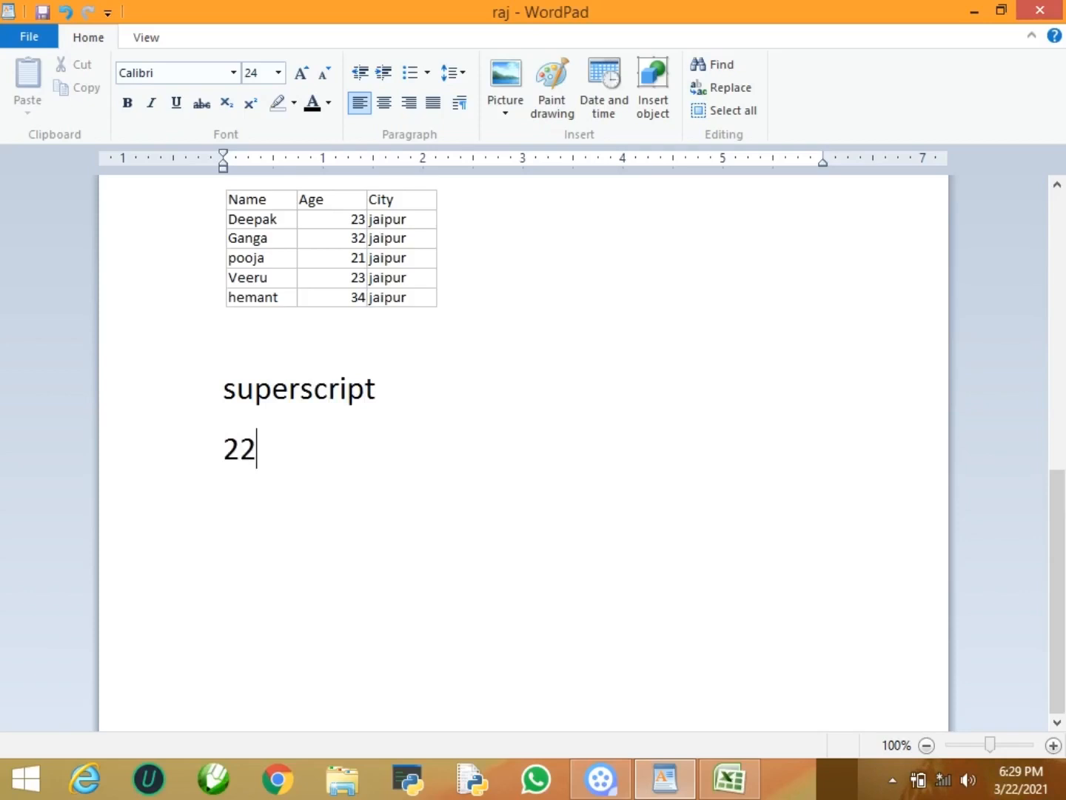
key("shift+Left")
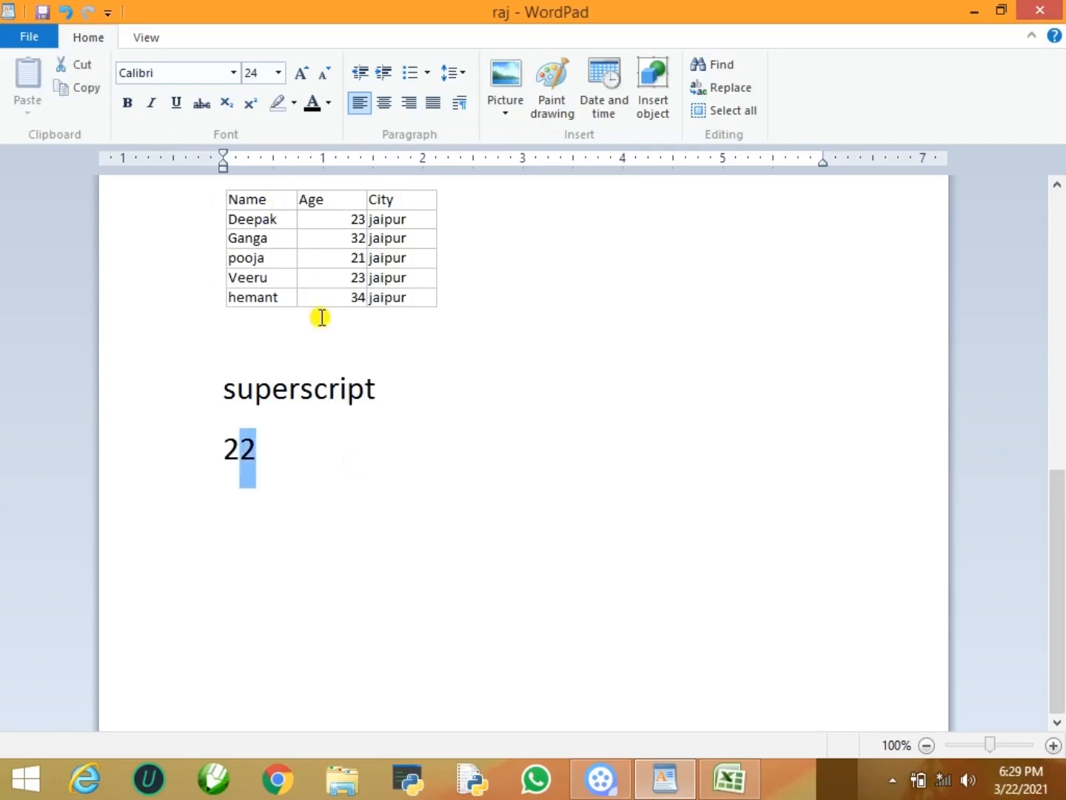
left_click(253, 104)
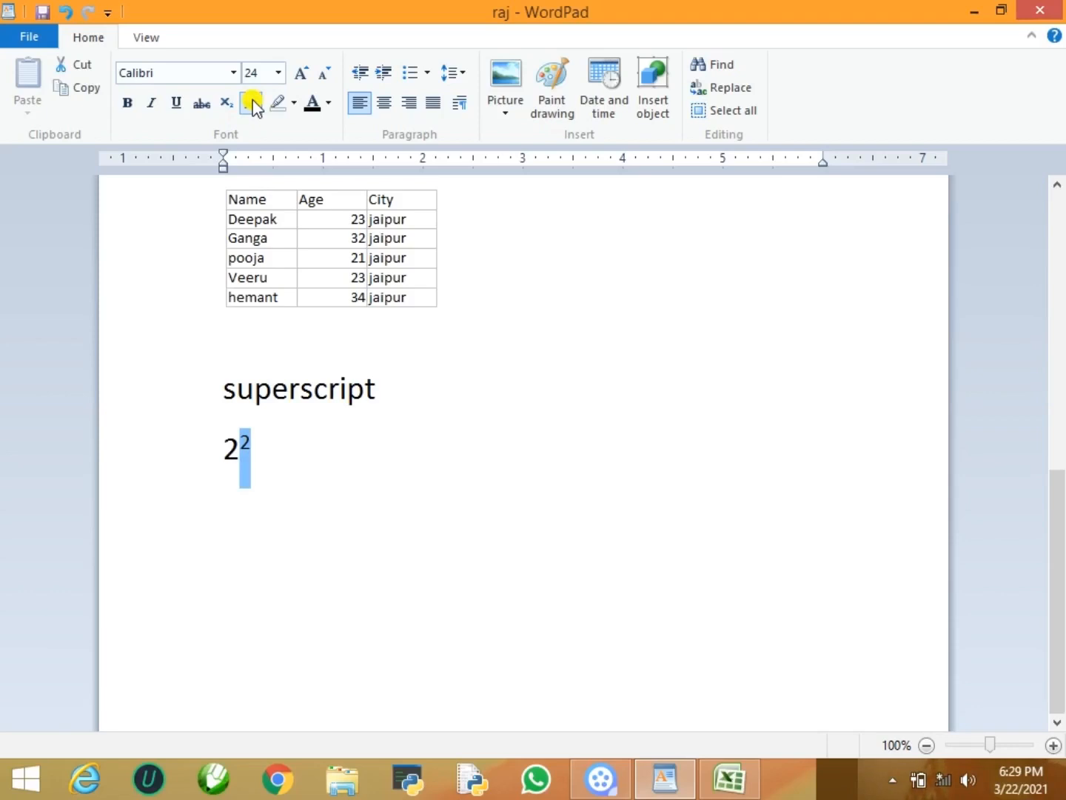
Enter "1st" on a new line below 22 and try toggling superscript on its "st".
key("Right")
key("Return")
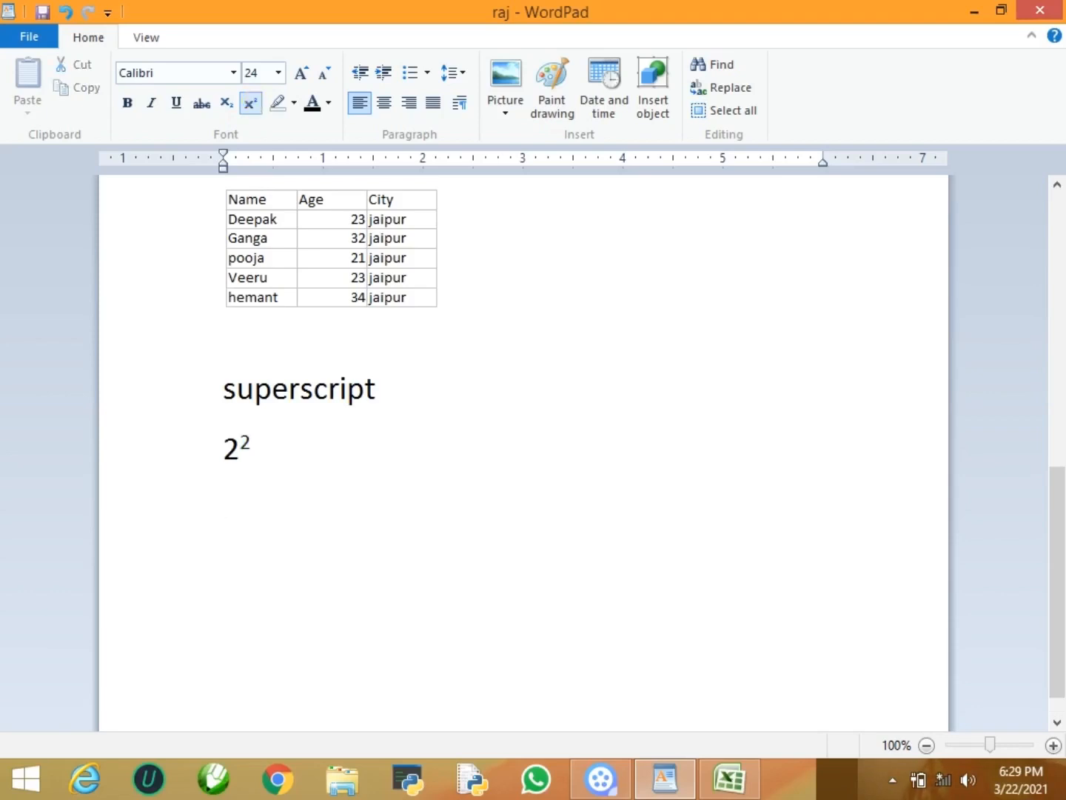
type("1st")
key("Return")
key("Up")
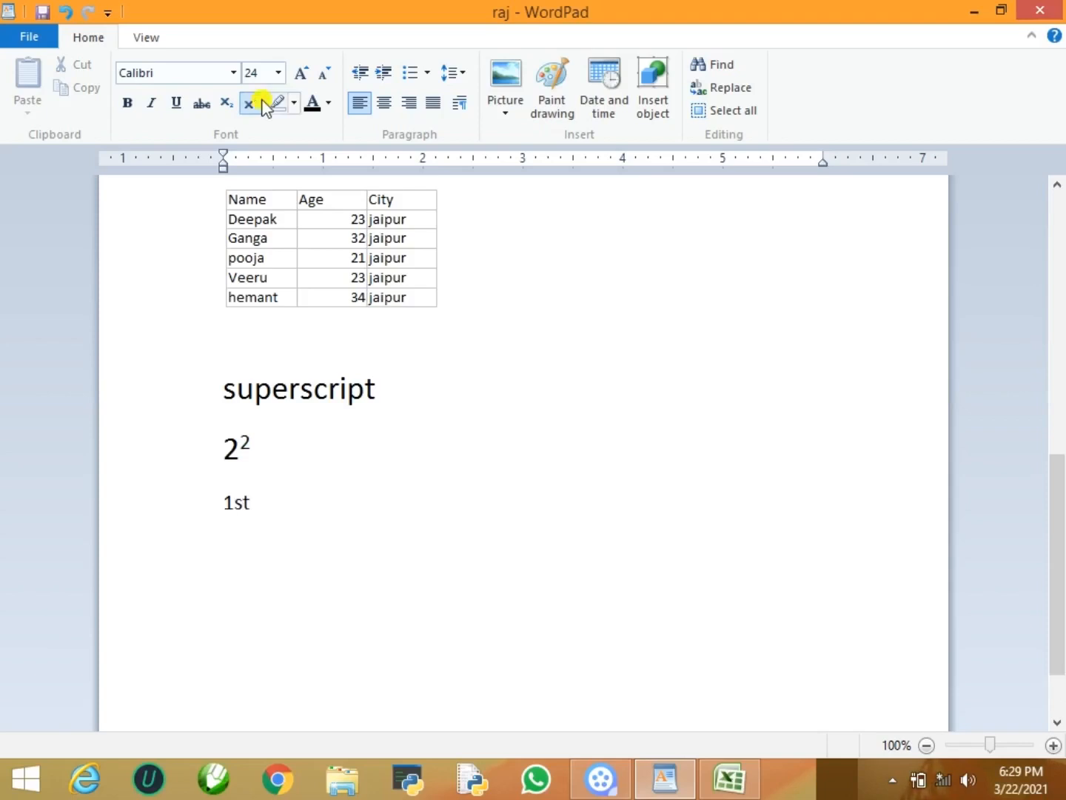
left_click(301, 508)
key("shift+Left")
key("shift+Left")
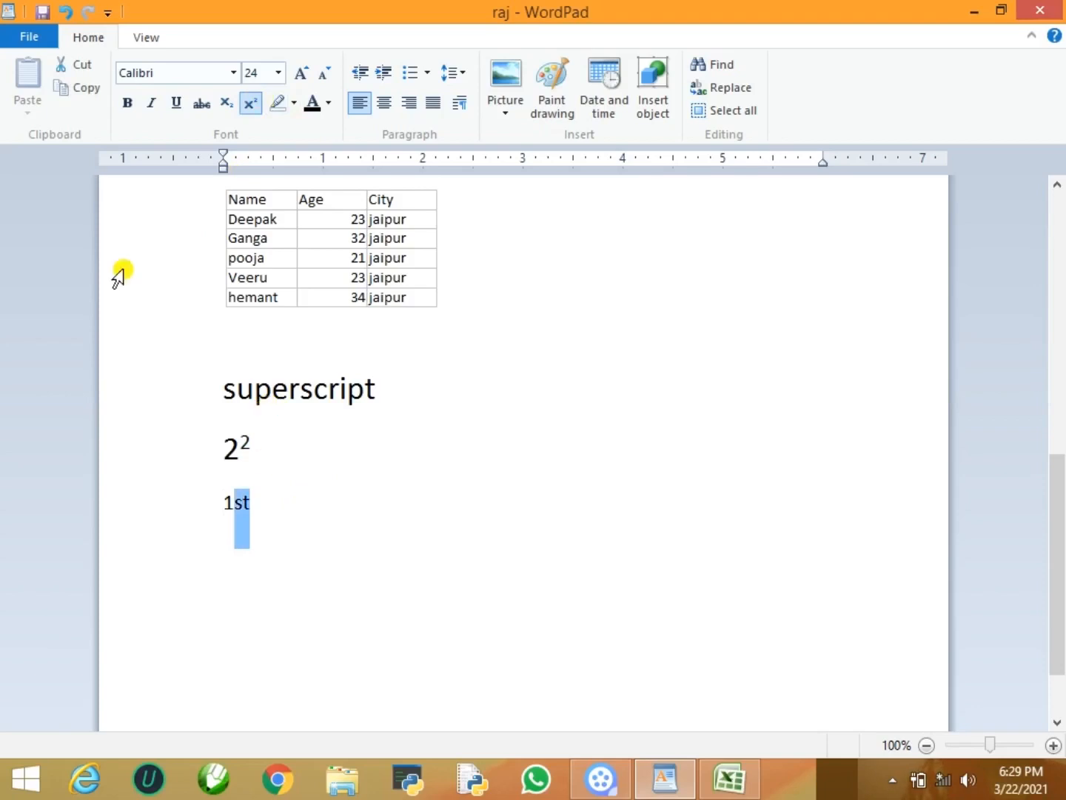
left_click(251, 103)
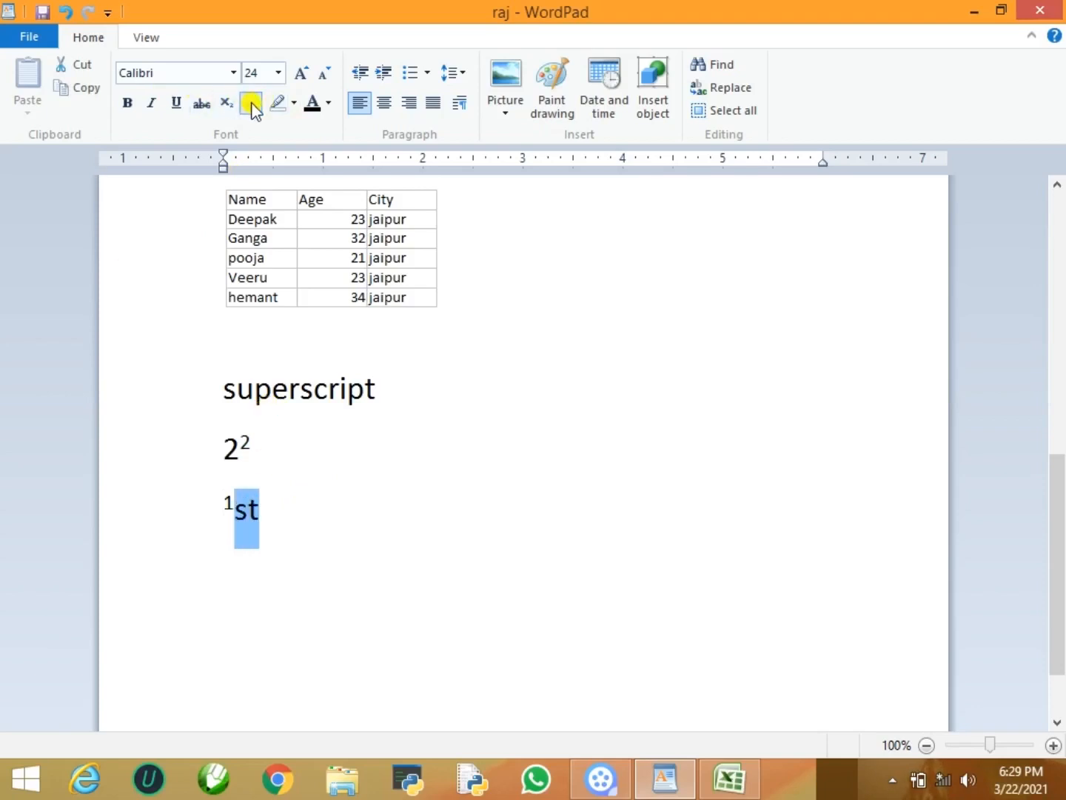
left_click(251, 103)
Undo the "1st" entry and the superscript applied to the second 2 of 22.
key("ctrl+z")
key("ctrl+z")
key("ctrl+z")
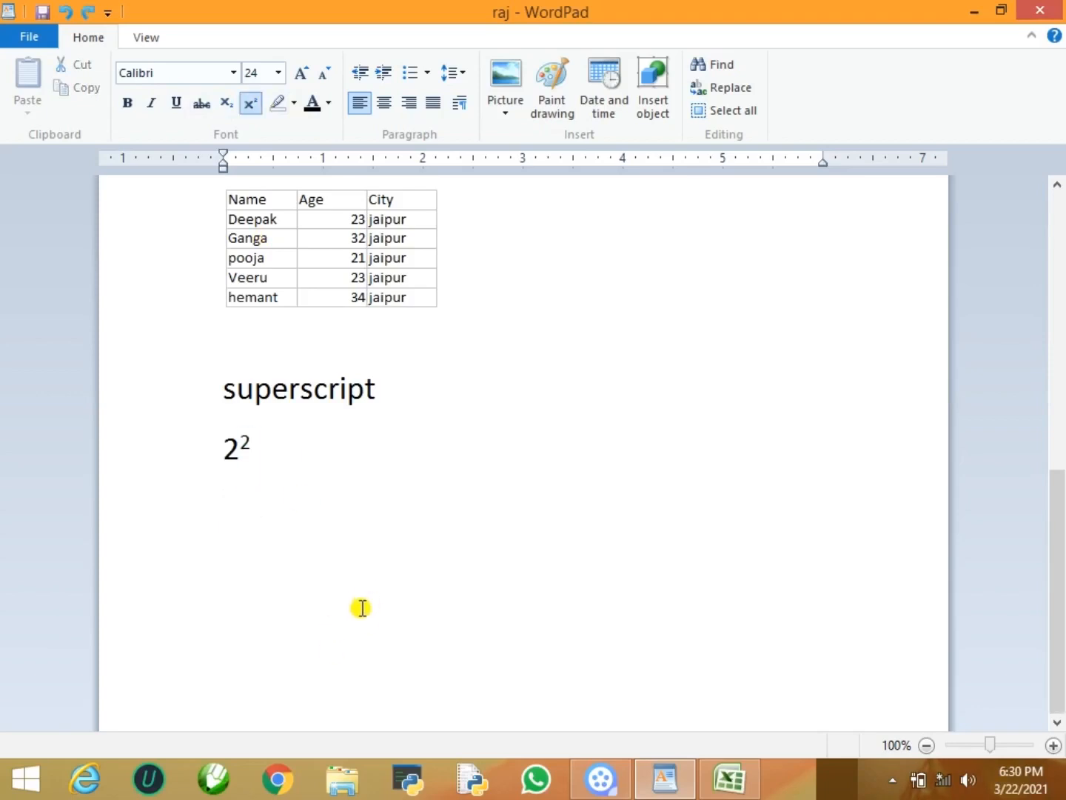
key("ctrl+z")
Enter "1st" on the line below 22, make its "st" superscript, and undo both changes.
left_click(345, 565)
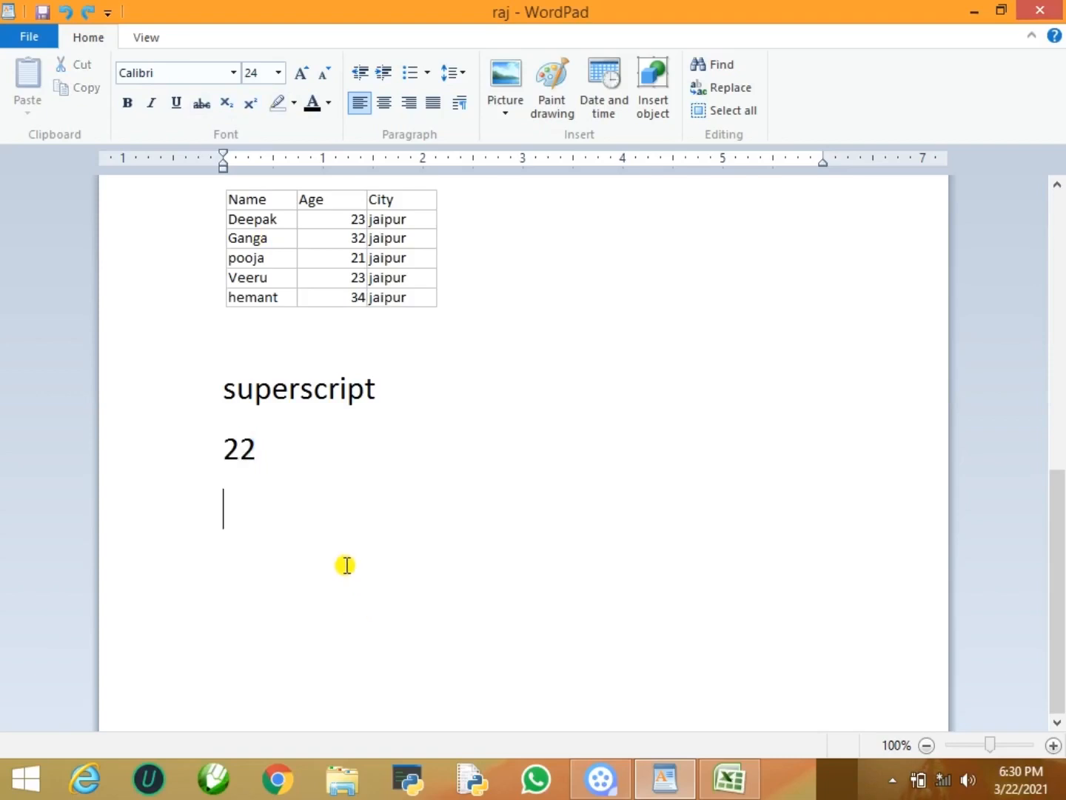
type("1st")
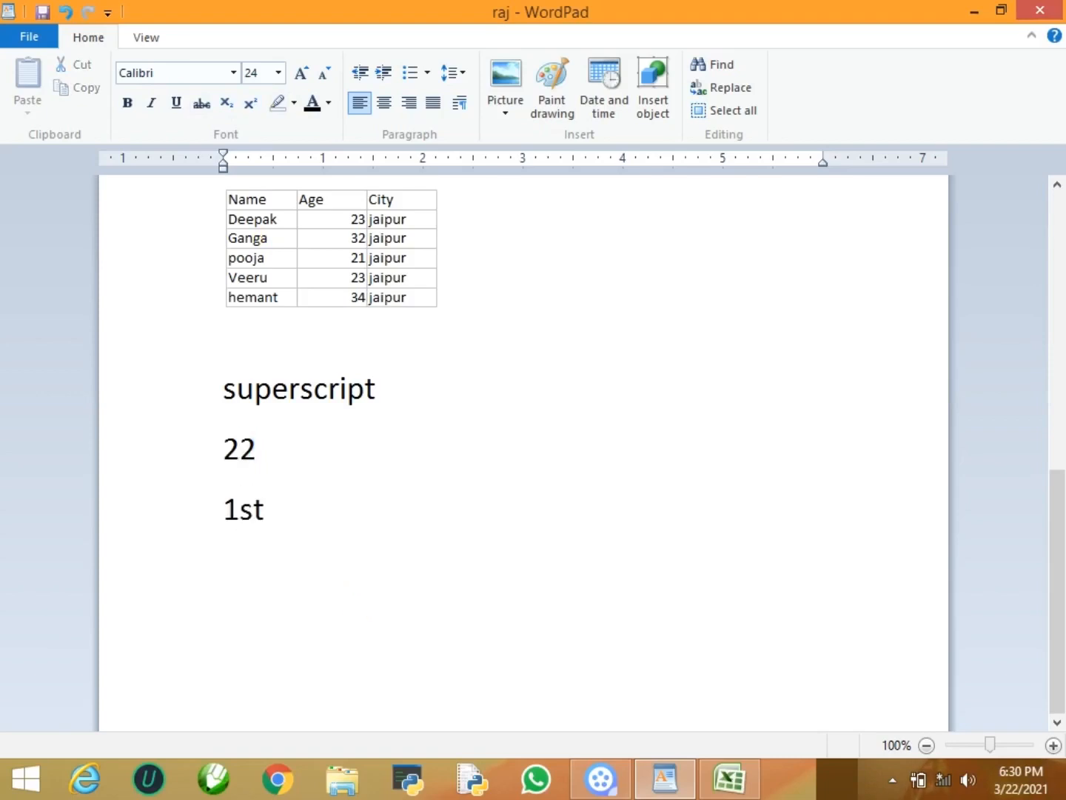
key("shift+Left")
key("shift+Left")
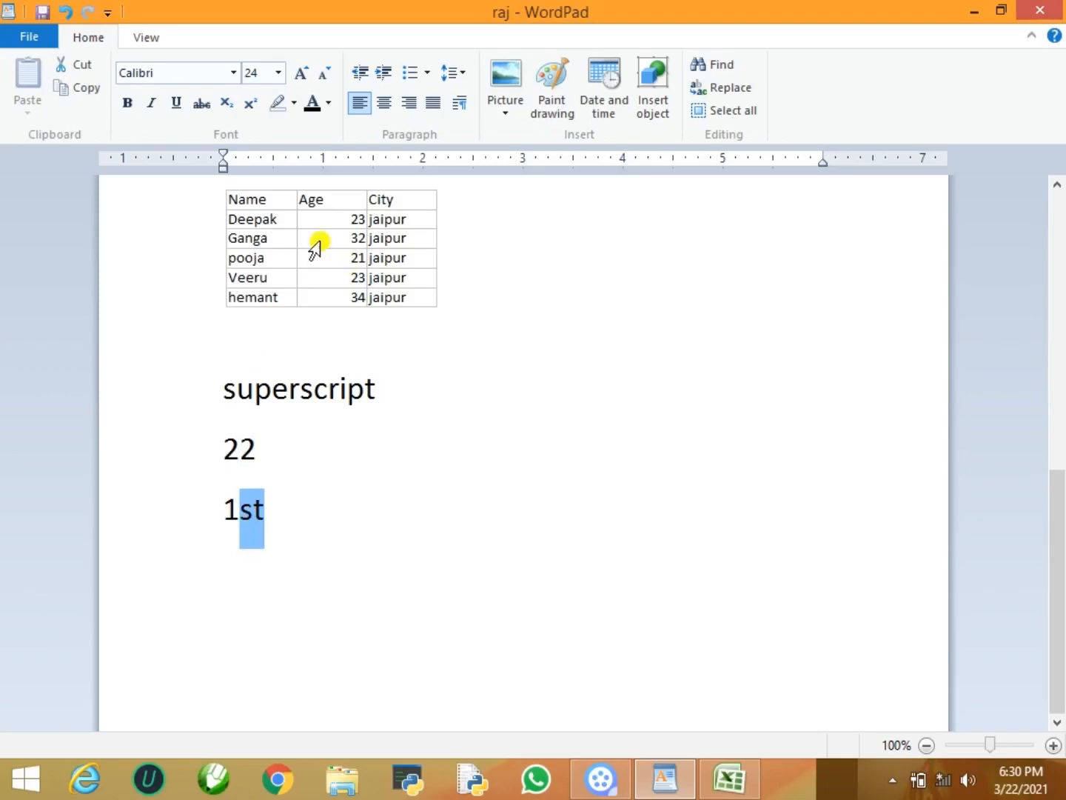
left_click(251, 106)
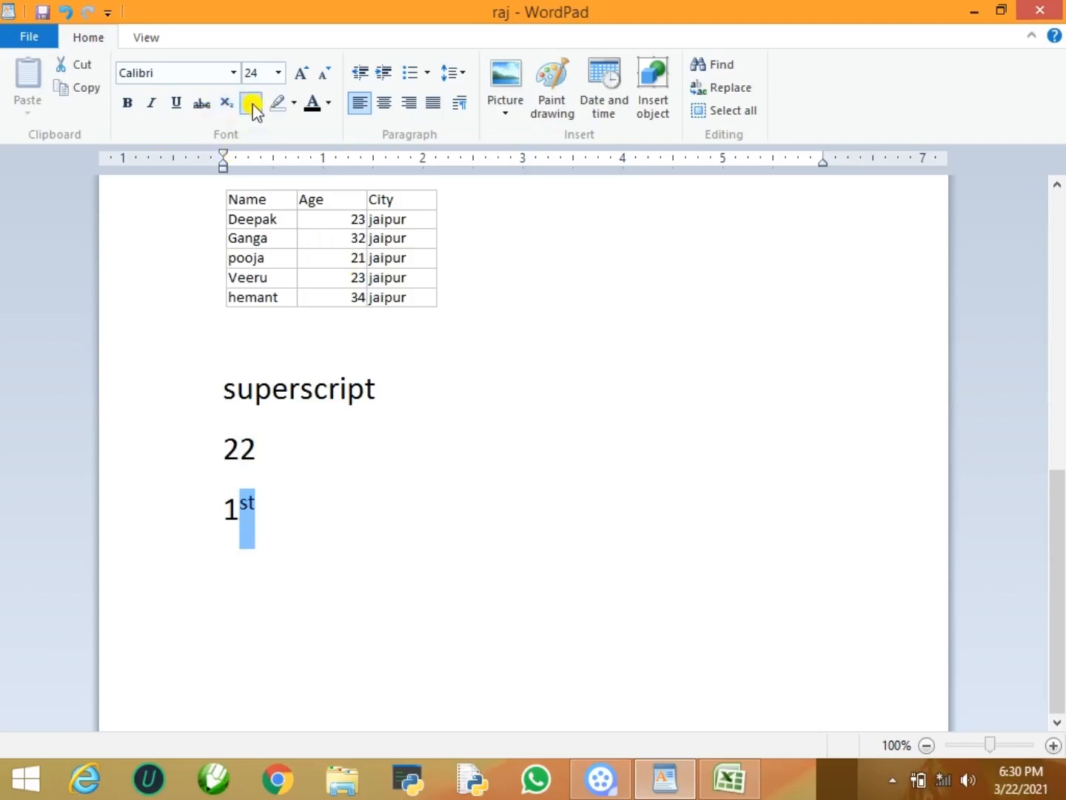
left_click(353, 541)
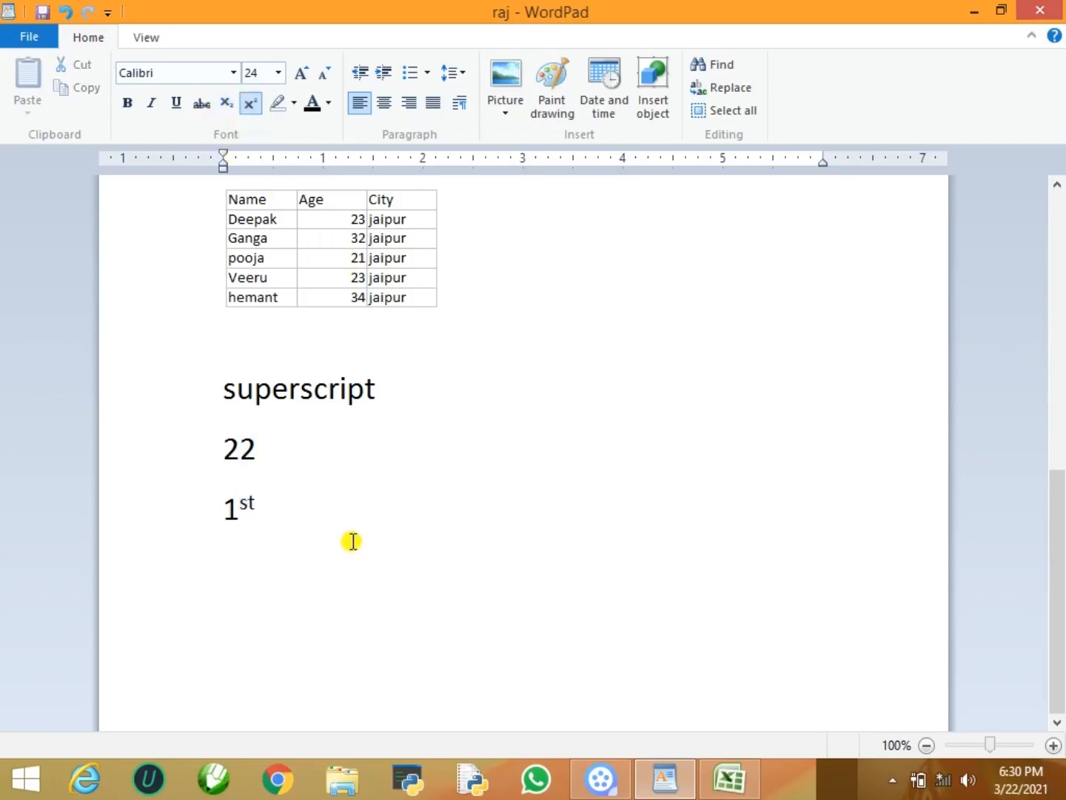
key("ctrl+z")
key("ctrl+z")
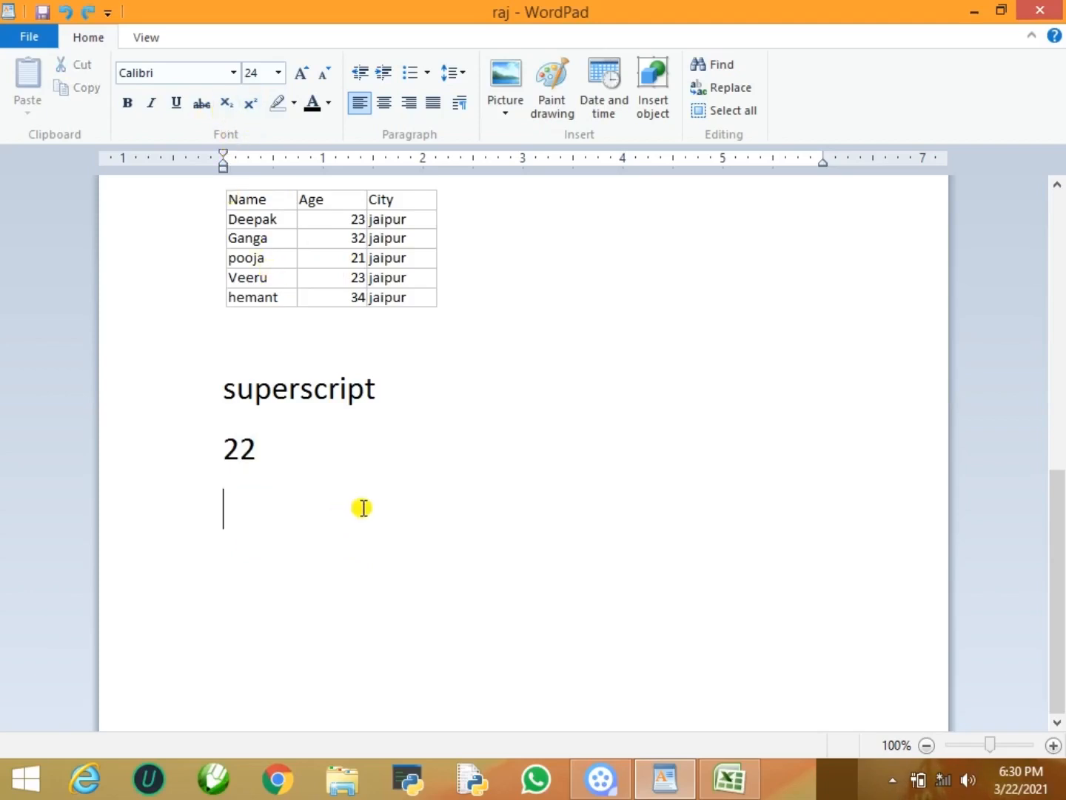
Add the line "Subscript" below 22, followed by a line reading H2O with its 2 in subscript.
type("S")
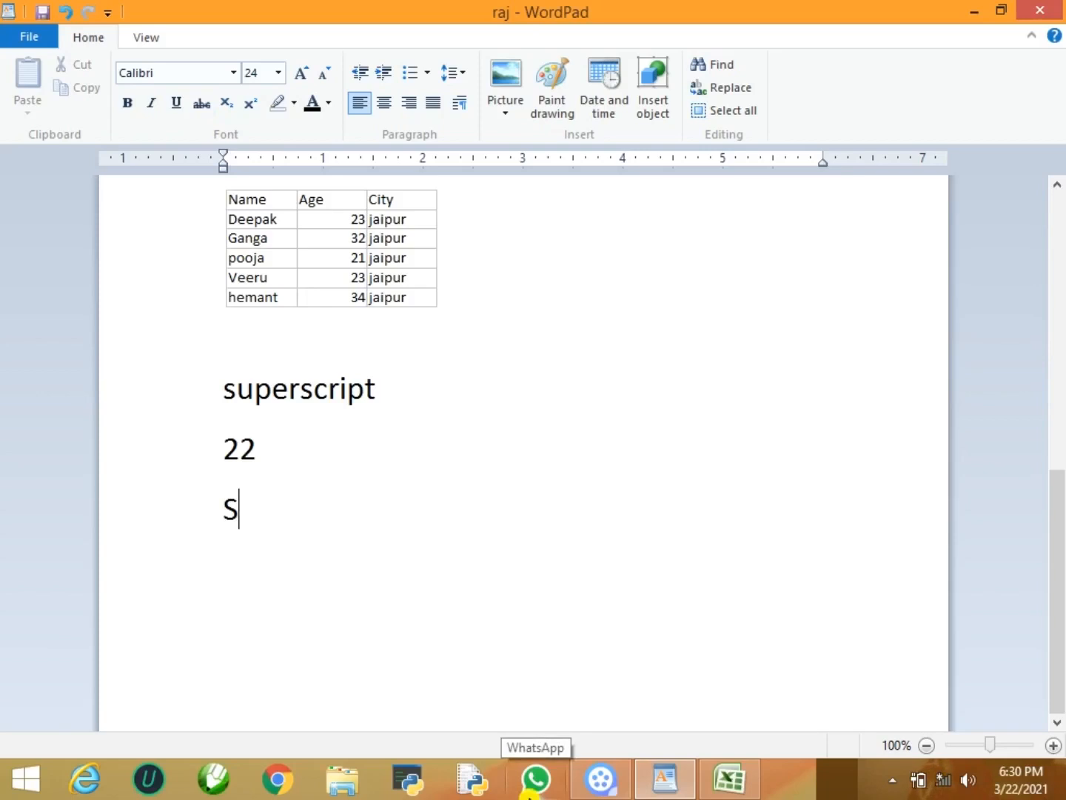
type("ubscript")
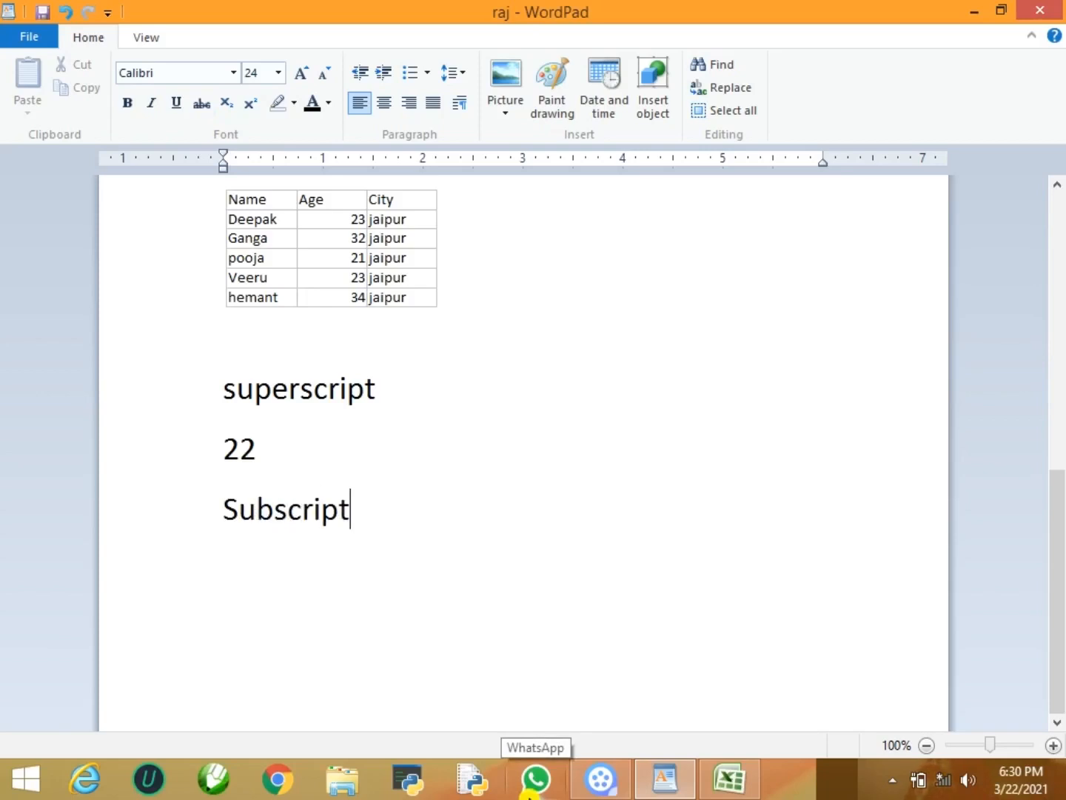
key("Return")
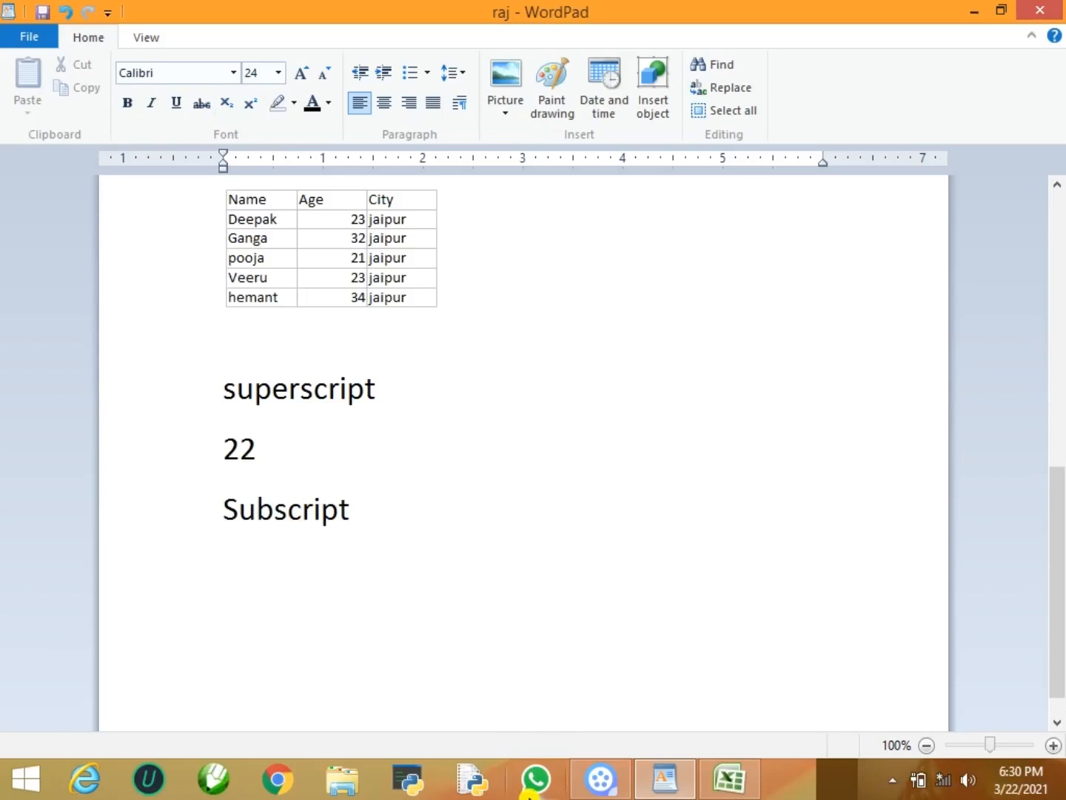
type("H2O")
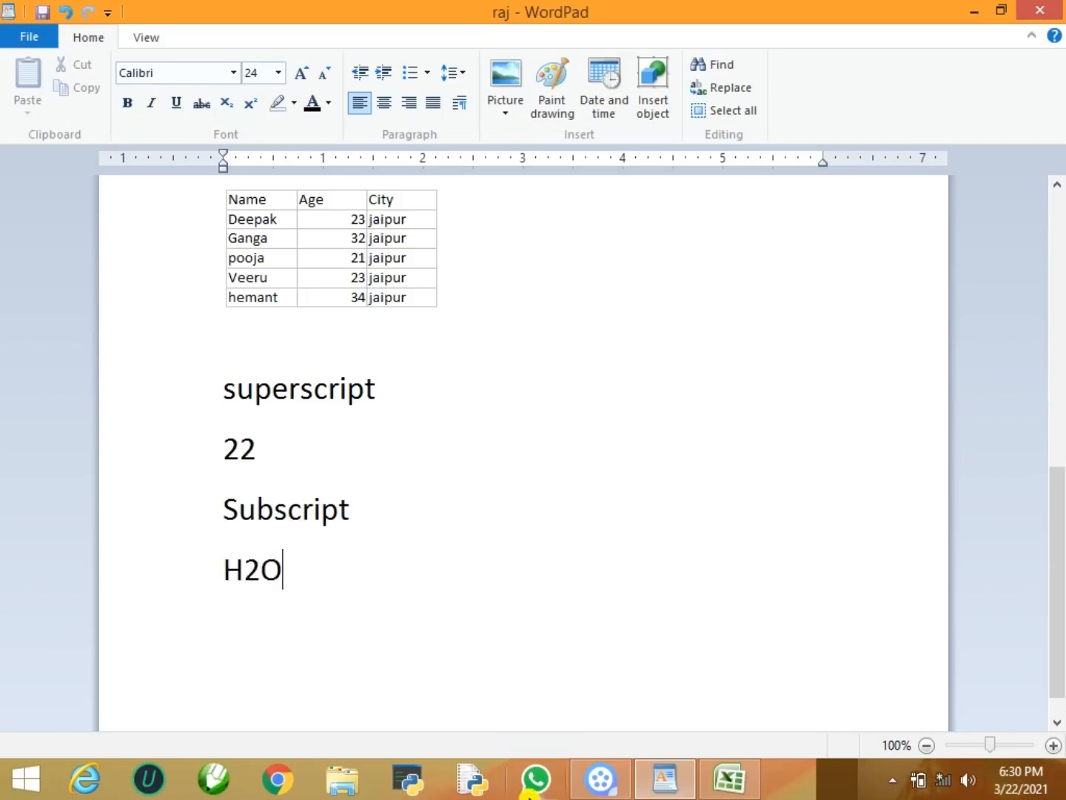
key("Left")
key("shift+Left")
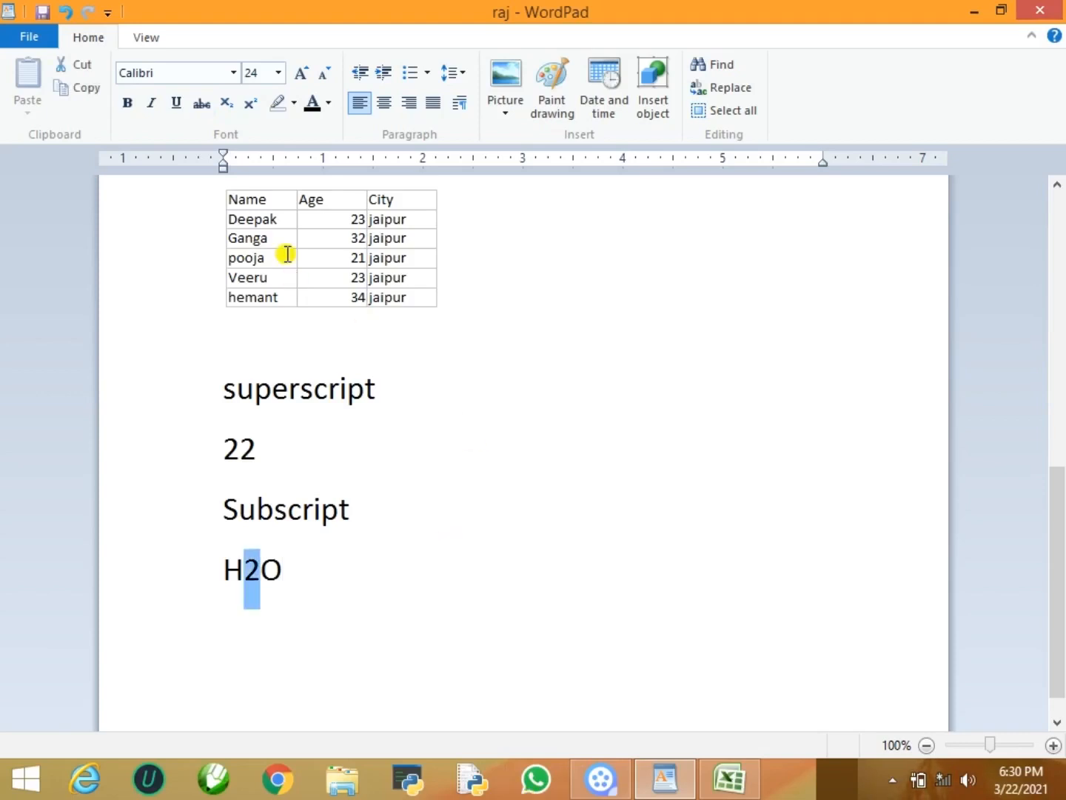
left_click(224, 104)
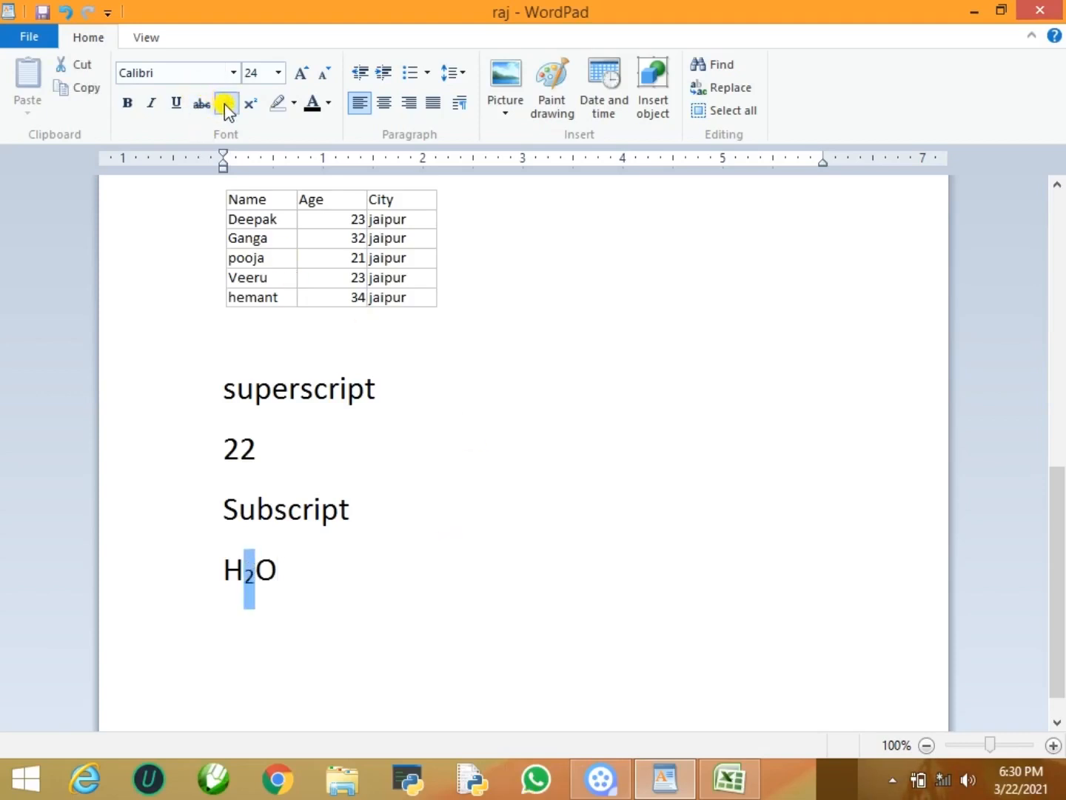
left_click(379, 577)
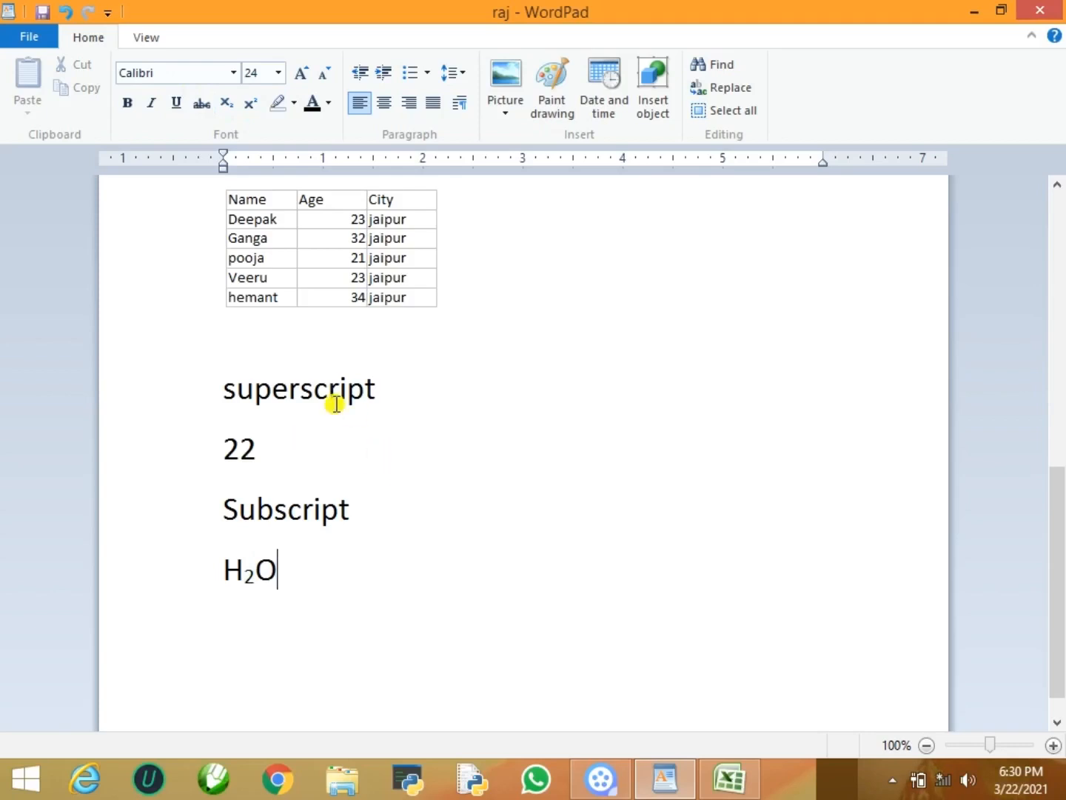
Remove the strikethrough from the text running from the document's start through "wordpad.exe".
key("Up")
key("Up")
key("Up")
key("Up")
key("Up")
key("Up")
key("Up")
key("Up")
key("Up")
key("Up")
key("Up")
key("Up")
key("Up")
key("Up")
key("Up")
key("Up")
key("Up")
key("Up")
key("Up")
key("Up")
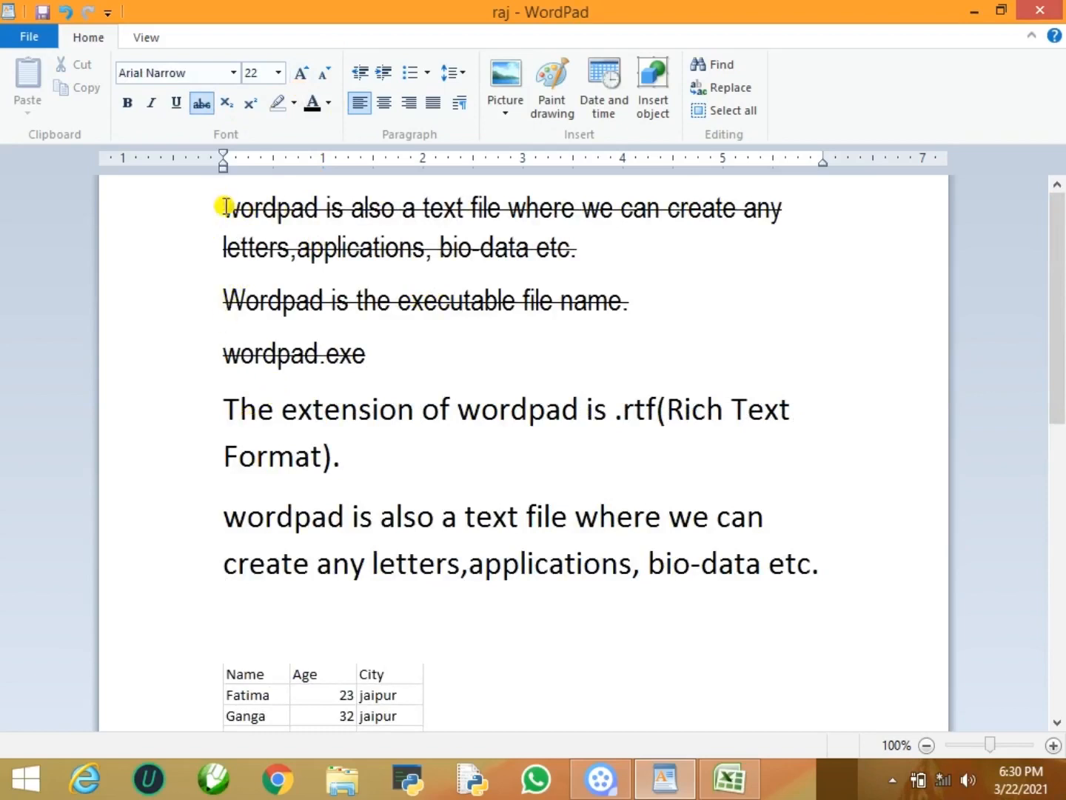
left_click_drag(222, 206, 392, 362)
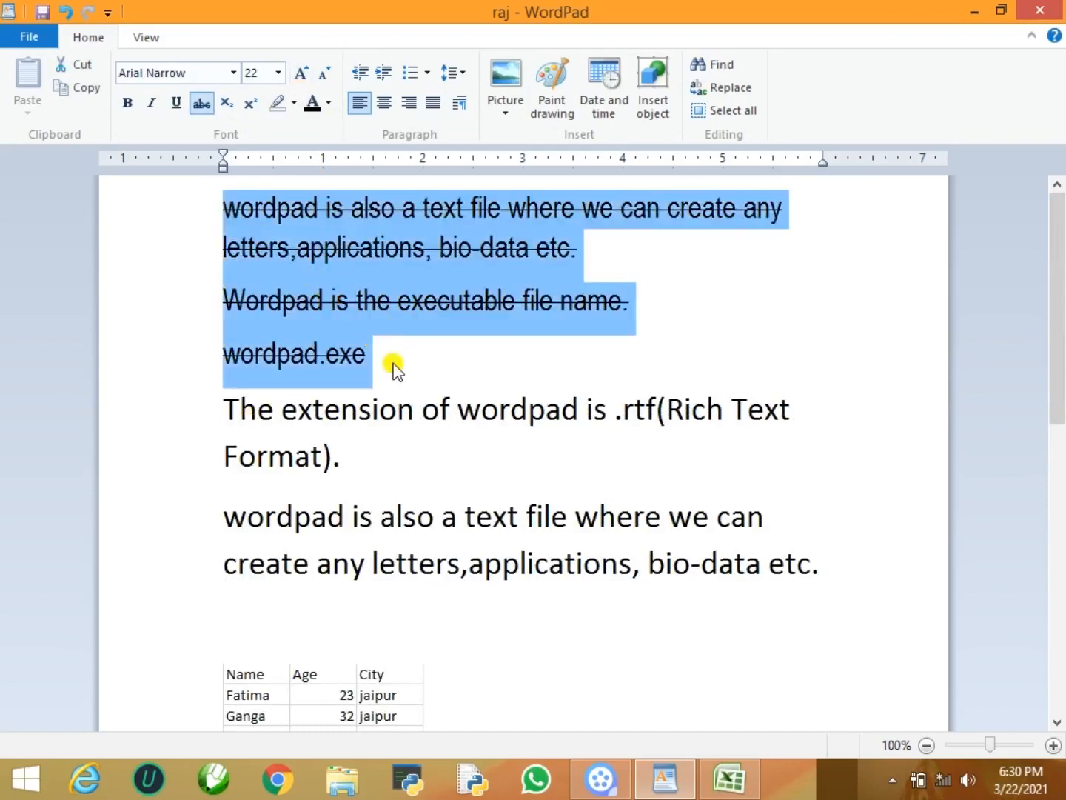
left_click(201, 106)
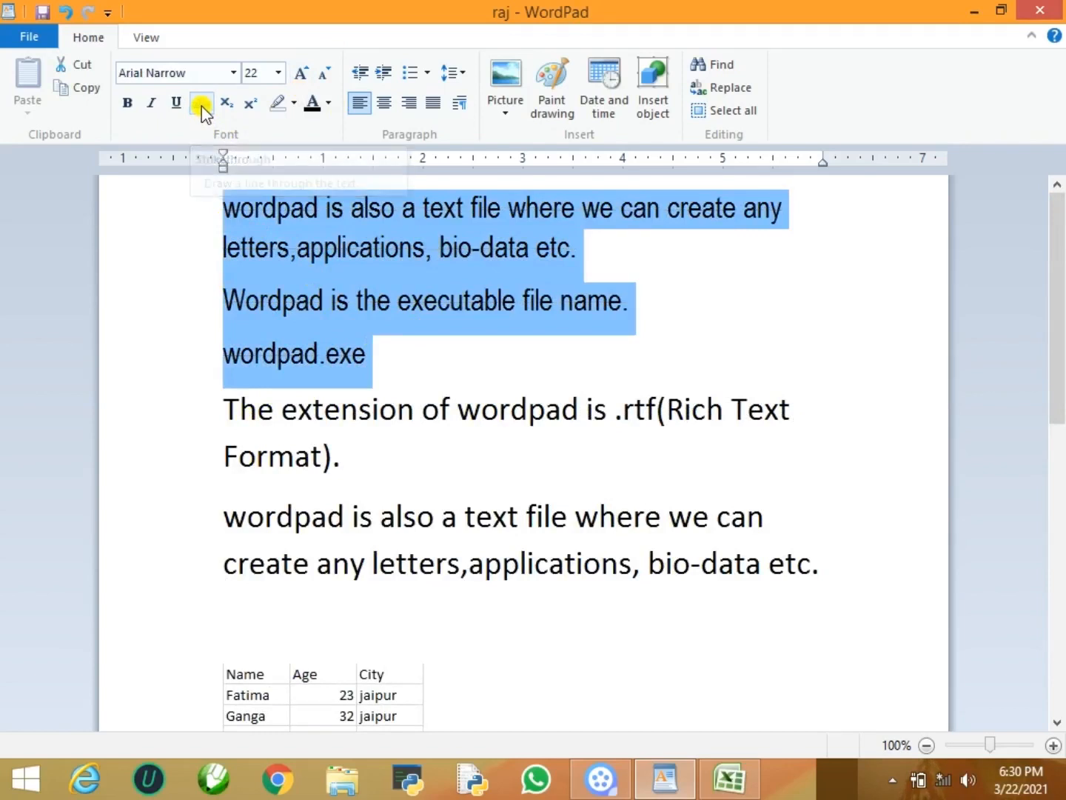
Try growing the selected text to size 24 and shrinking it back to 22.
left_click(299, 74)
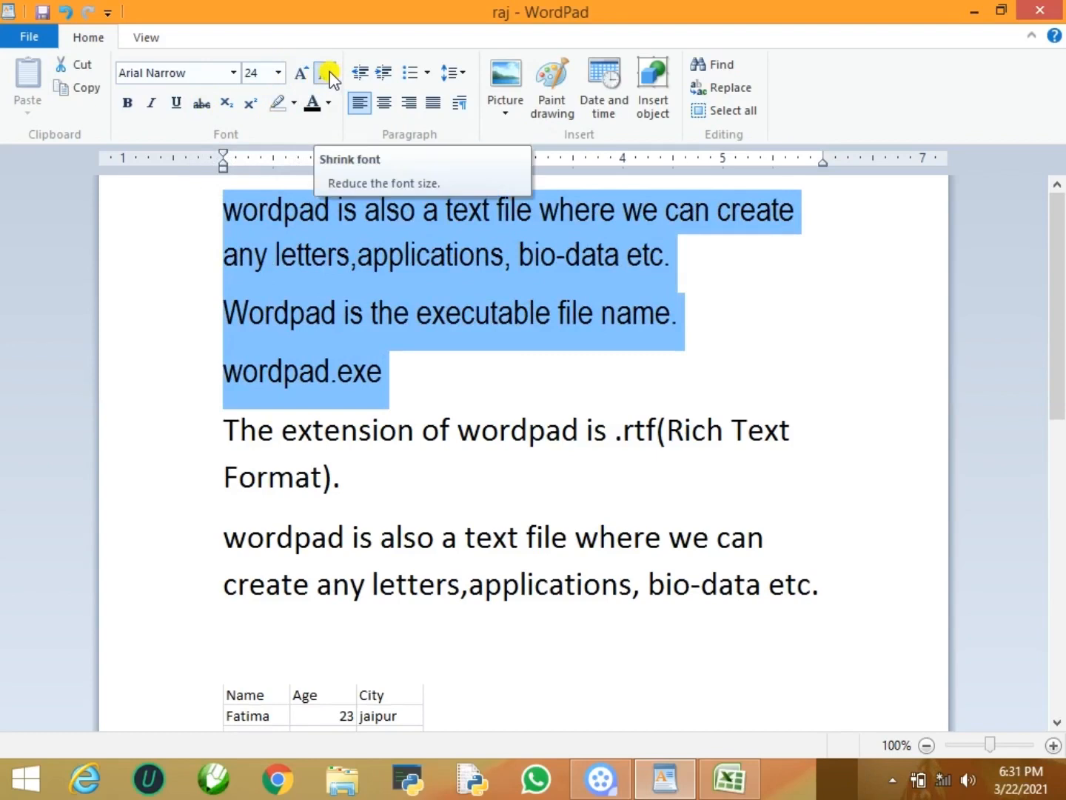
left_click(327, 74)
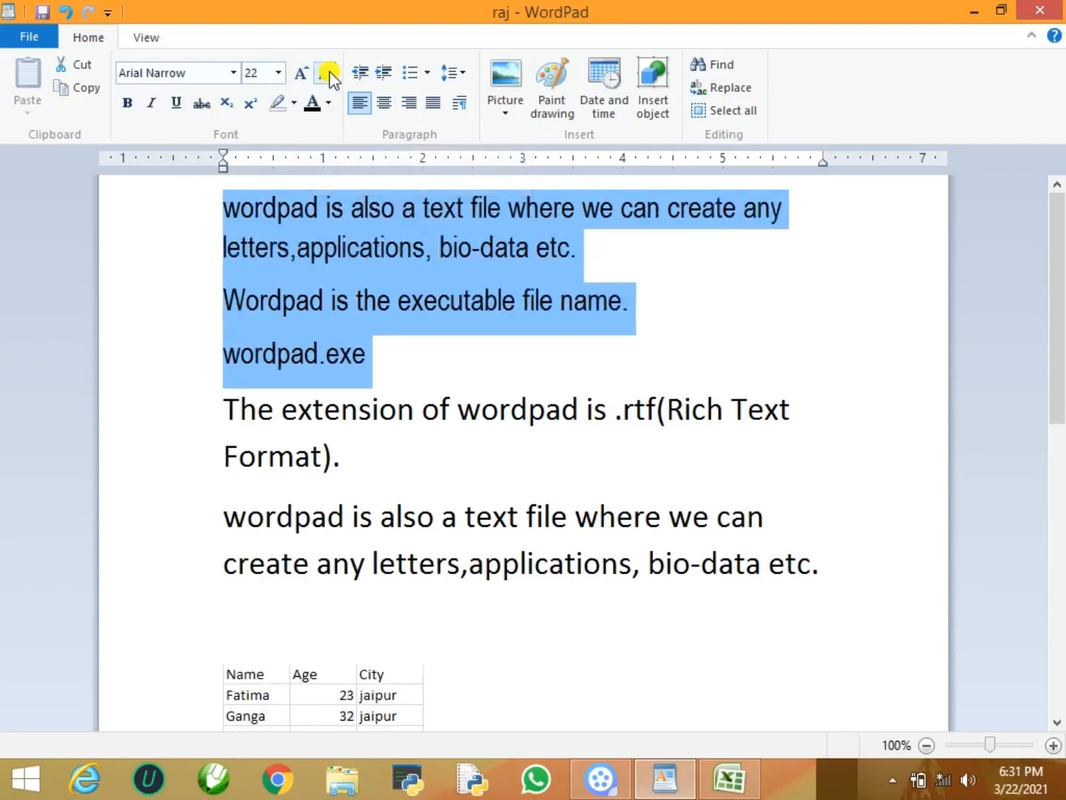
Highlight the selected text in cyan and set its font color to red.
left_click(295, 104)
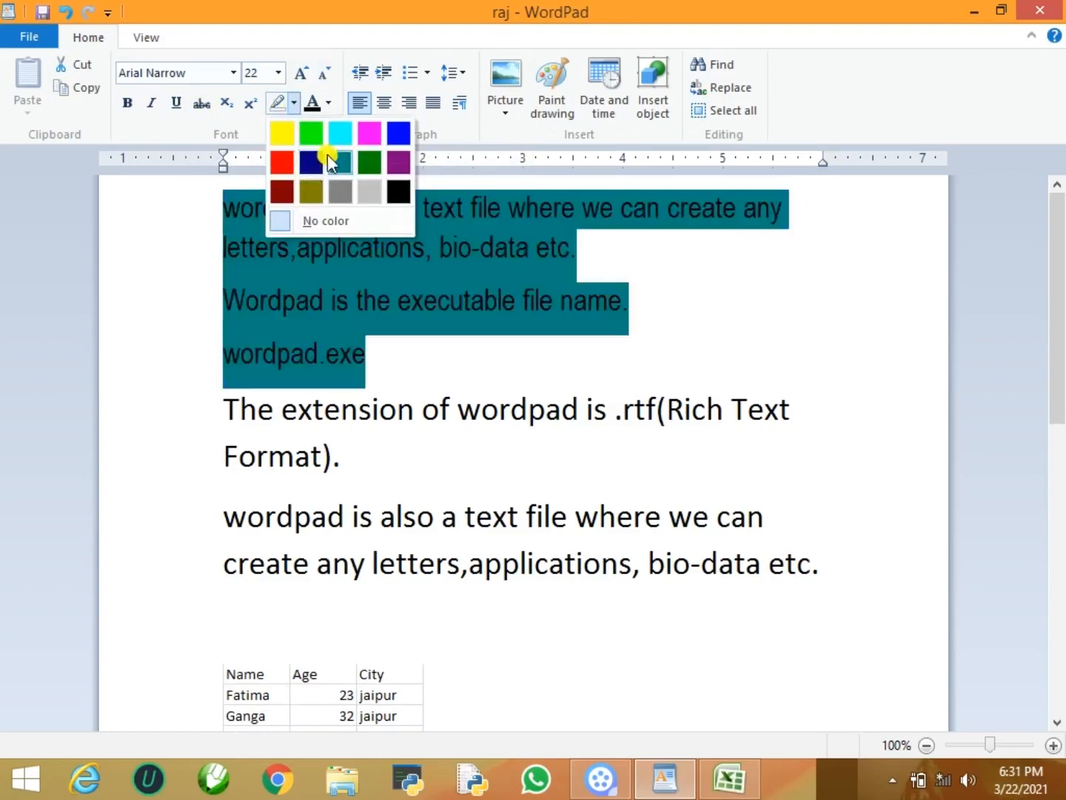
left_click(337, 142)
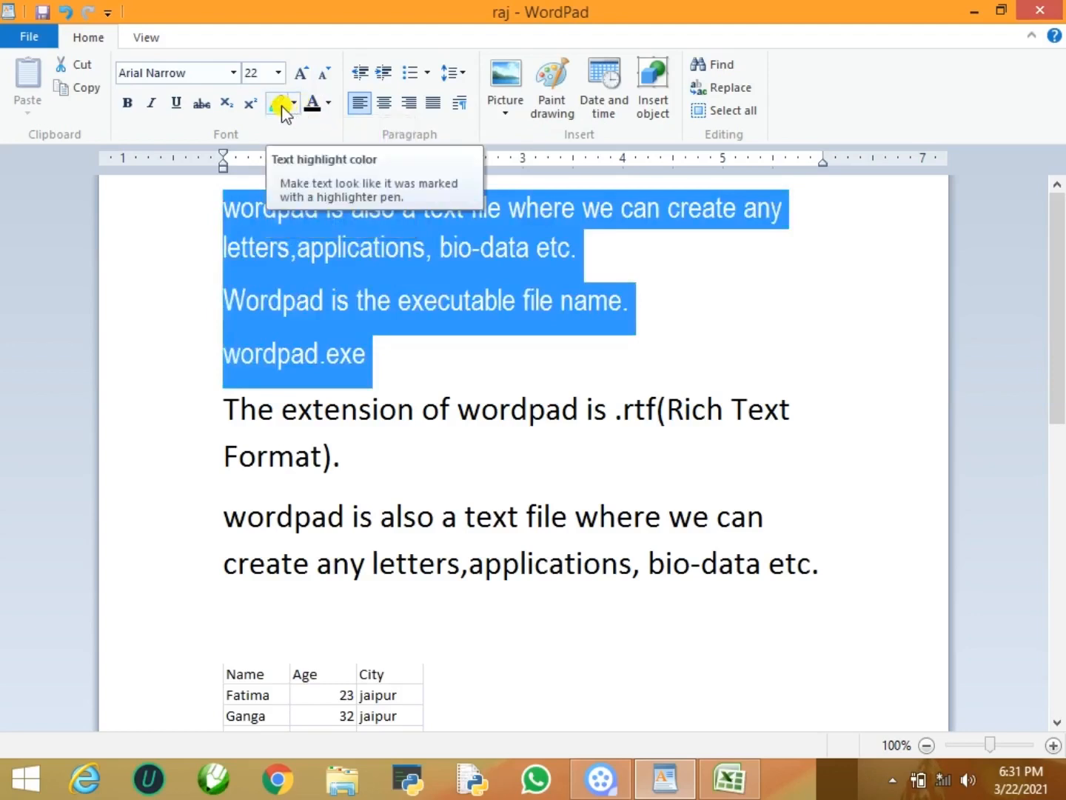
left_click(328, 104)
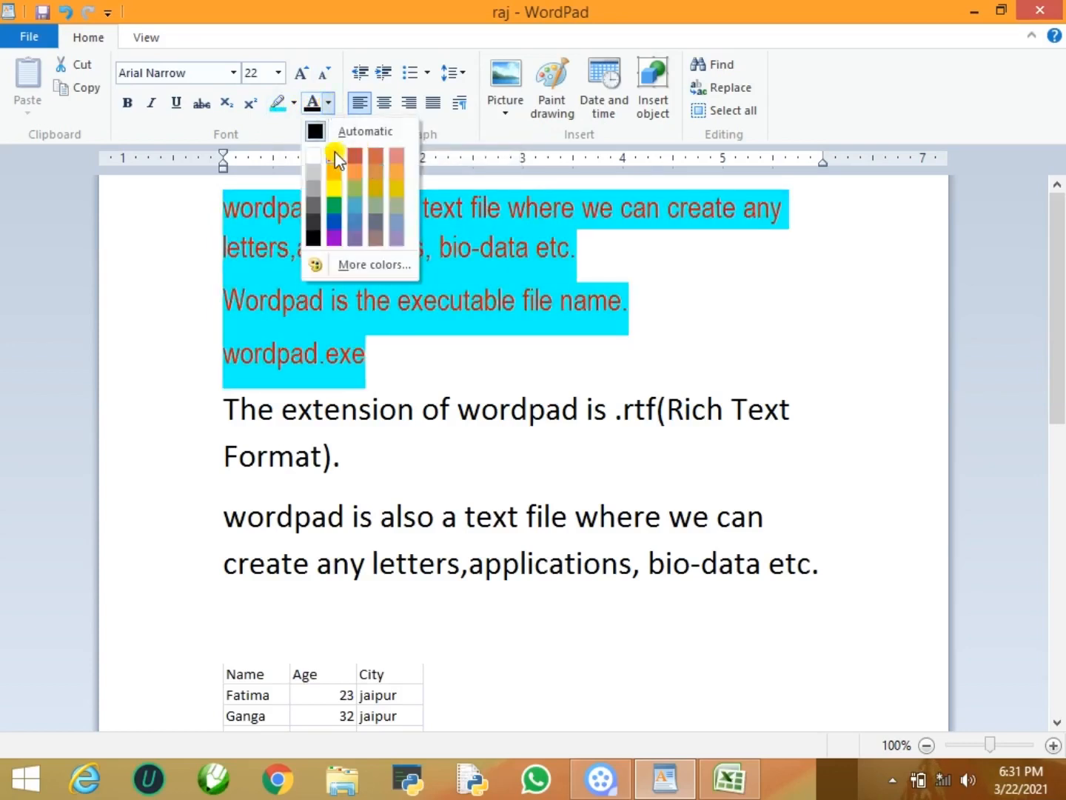
left_click(335, 152)
left_click(403, 384)
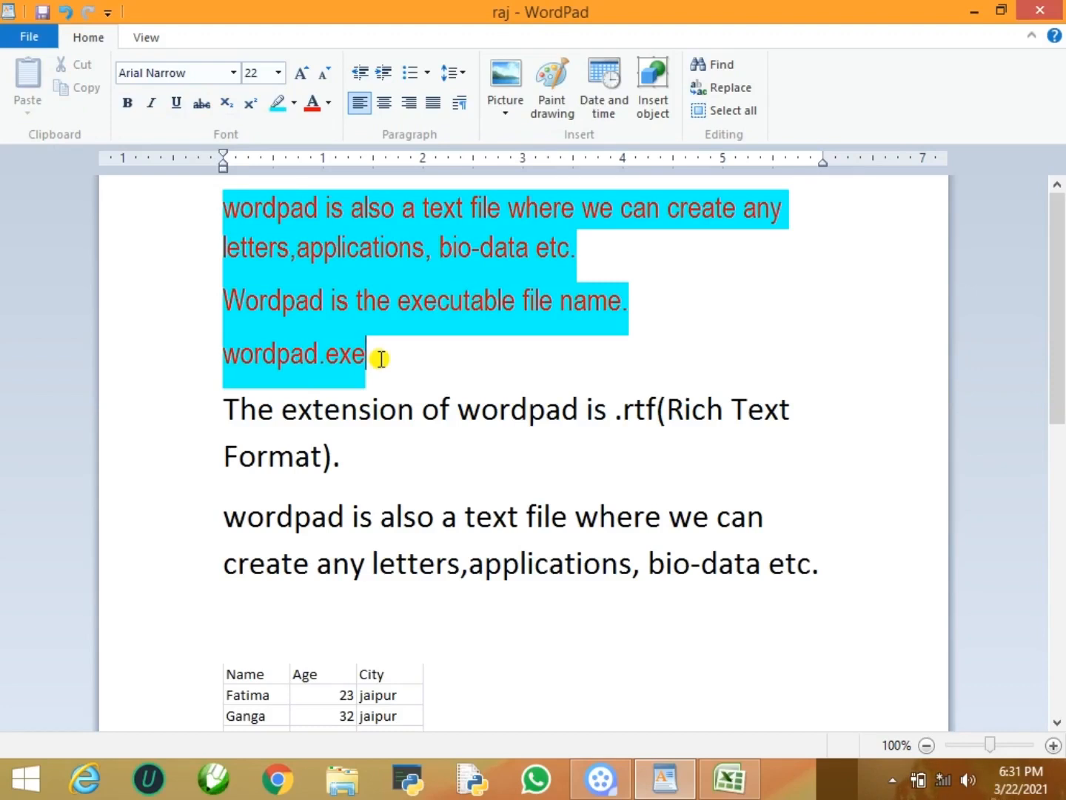
Place the insertion point on the blank line directly above the first table.
key("Down")
key("Down")
key("Down")
key("Down")
key("Down")
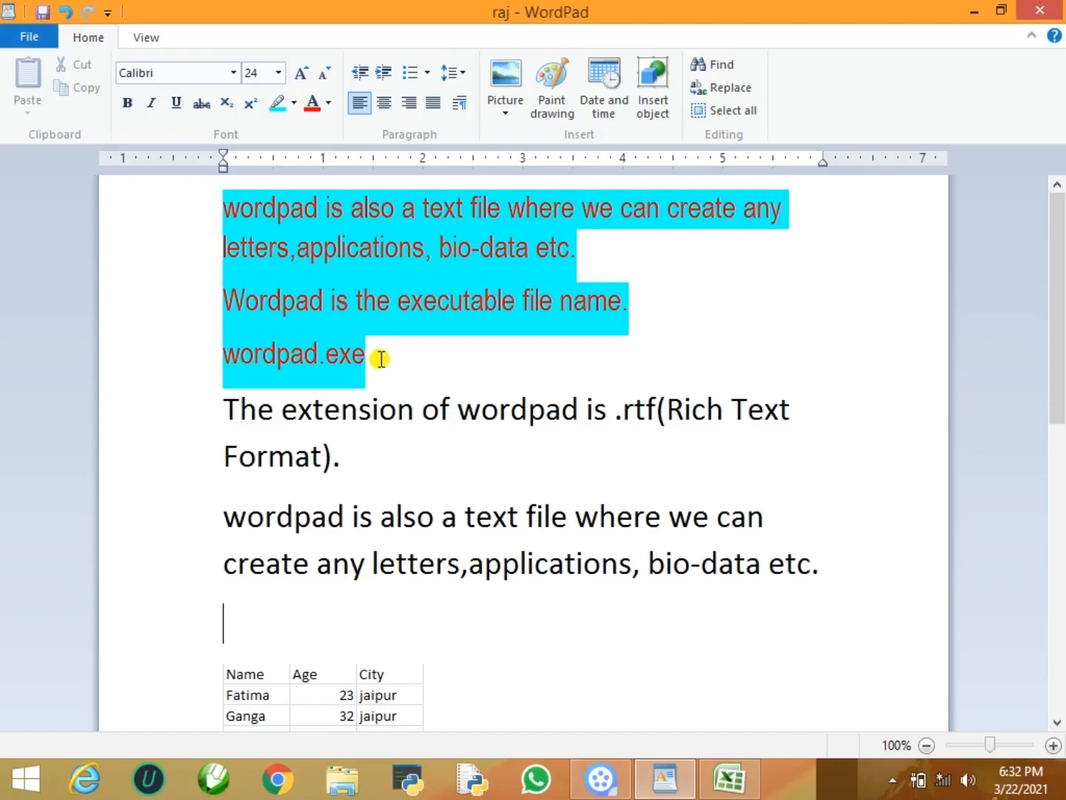